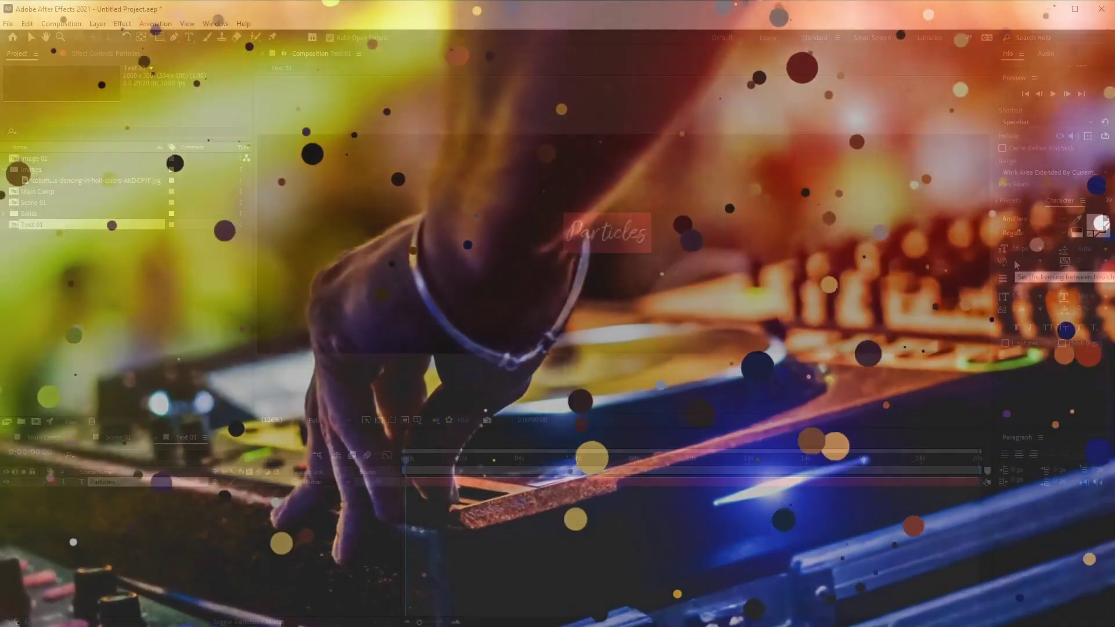
left_click_drag(1017, 249, 1029, 250)
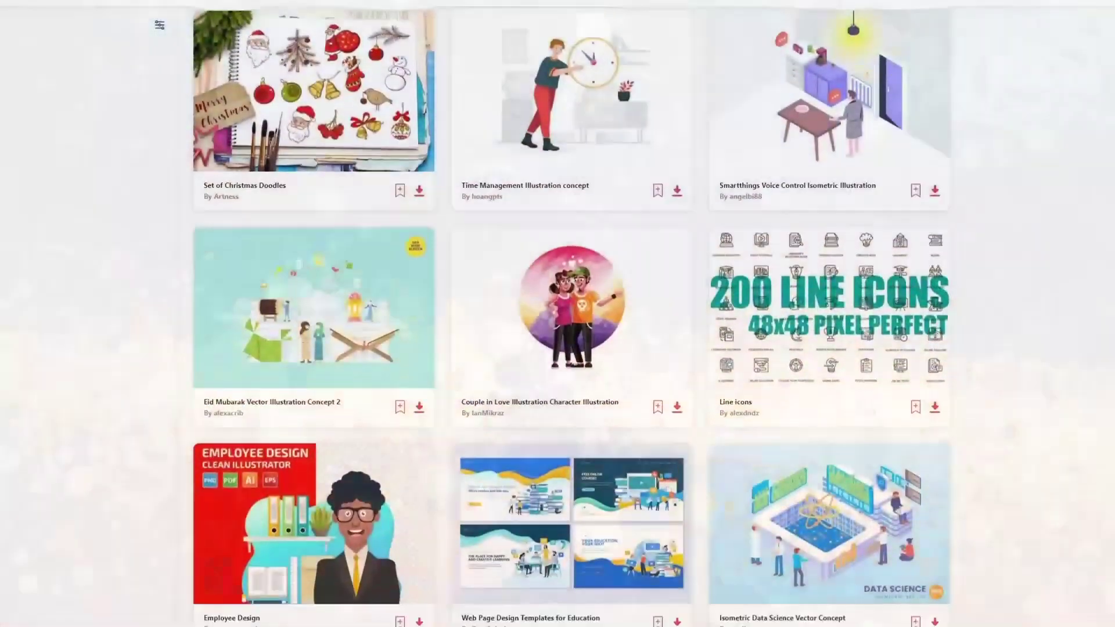
scroll(558, 313, "down", 6)
scroll(558, 313, "down", 10)
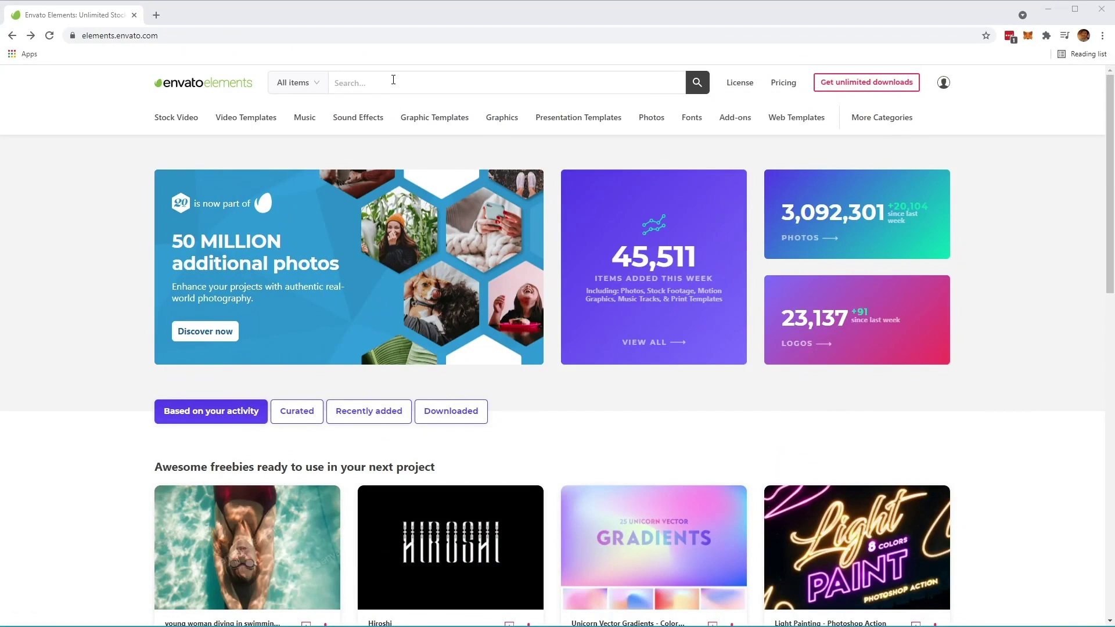
Step: Search the Video Templates category of Envato Elements for "particles slideshow"
left_click(310, 92)
left_click(324, 178)
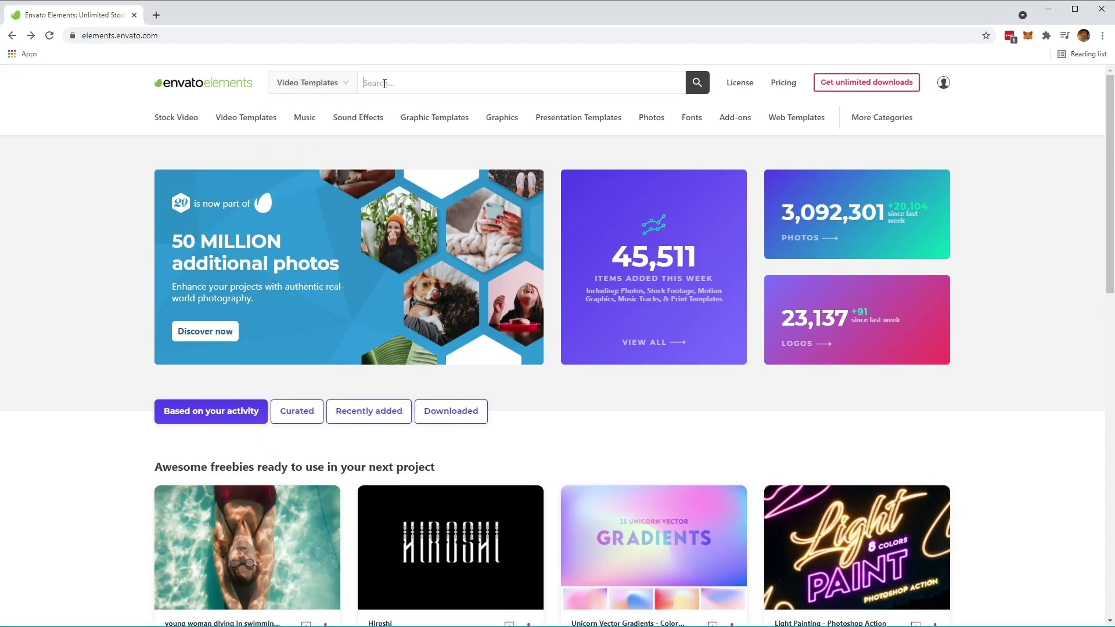
type("part")
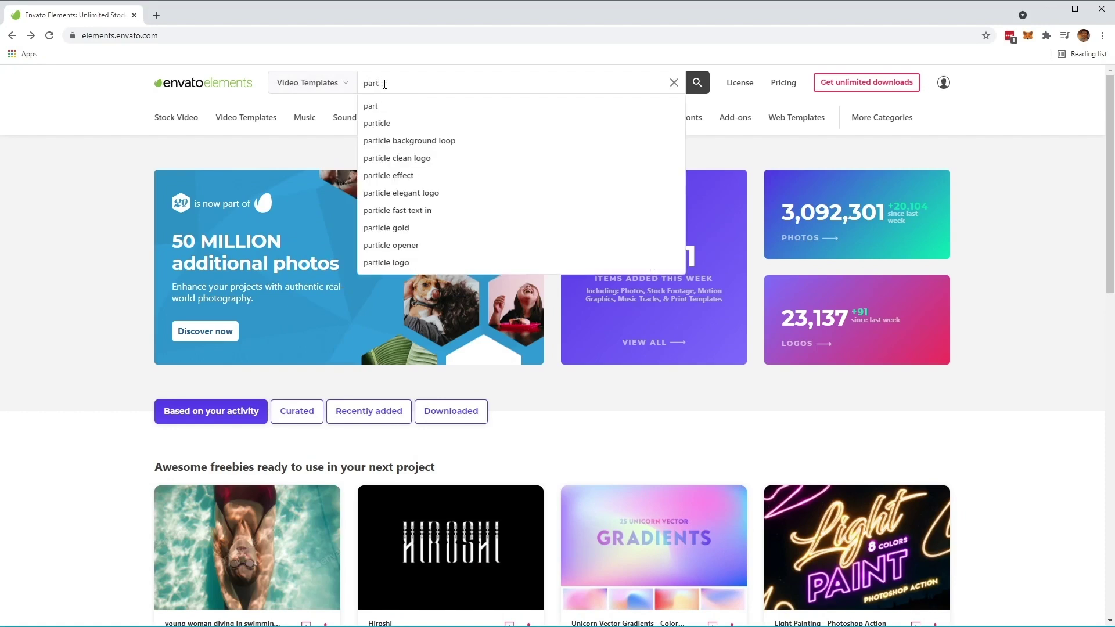
type("icles slideshow")
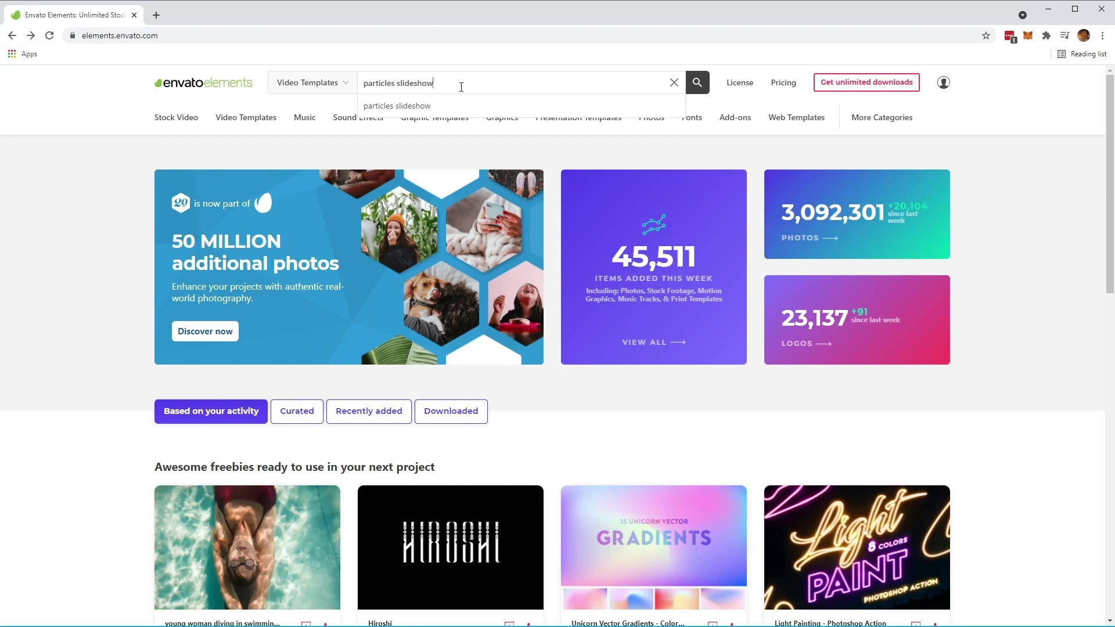
left_click(698, 83)
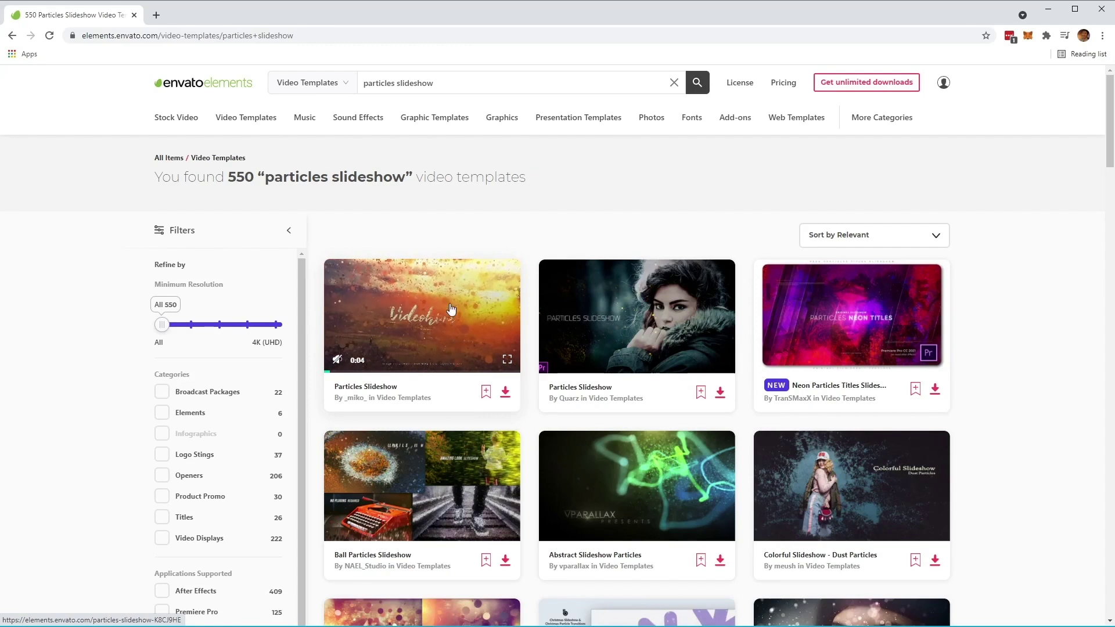
Step: Open the Particles Slideshow template by _miko_ and watch part of its preview video
left_click(405, 320)
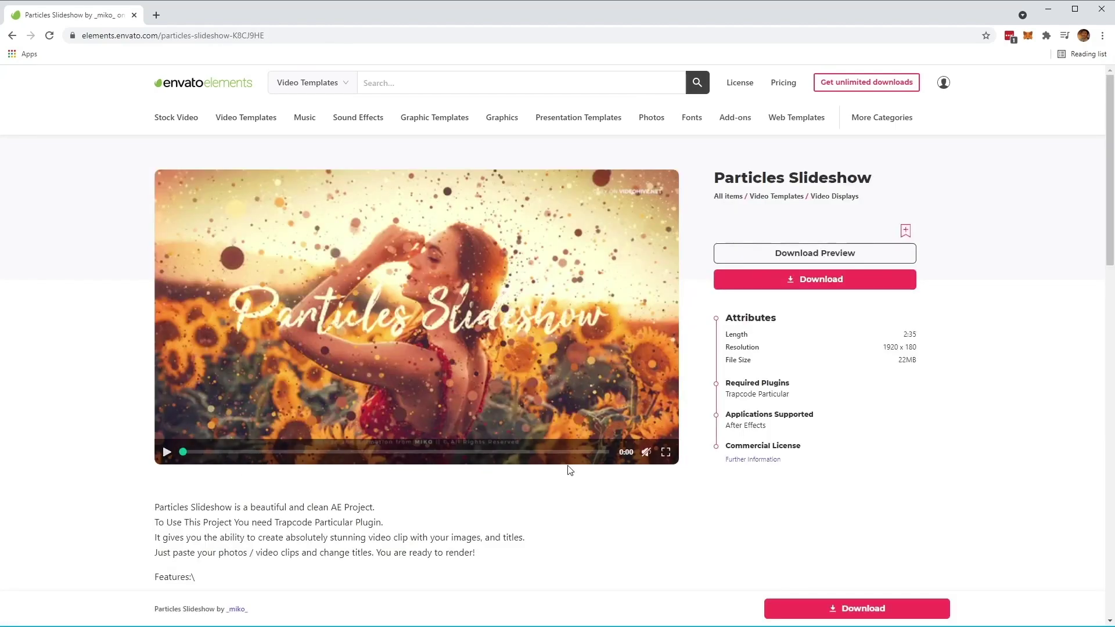
left_click(168, 452)
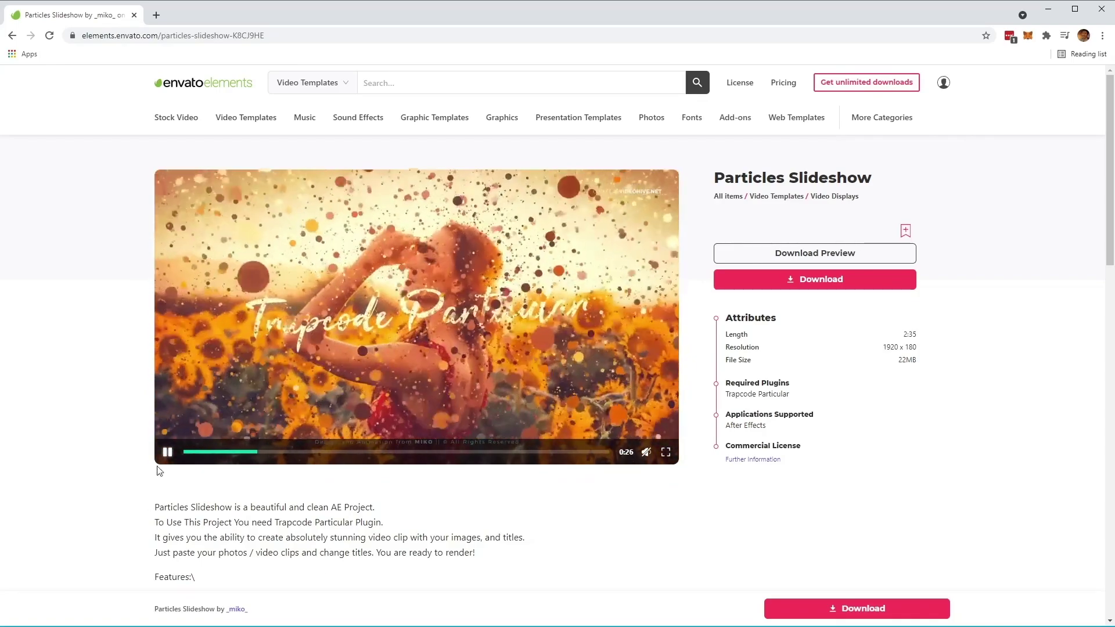
left_click(166, 453)
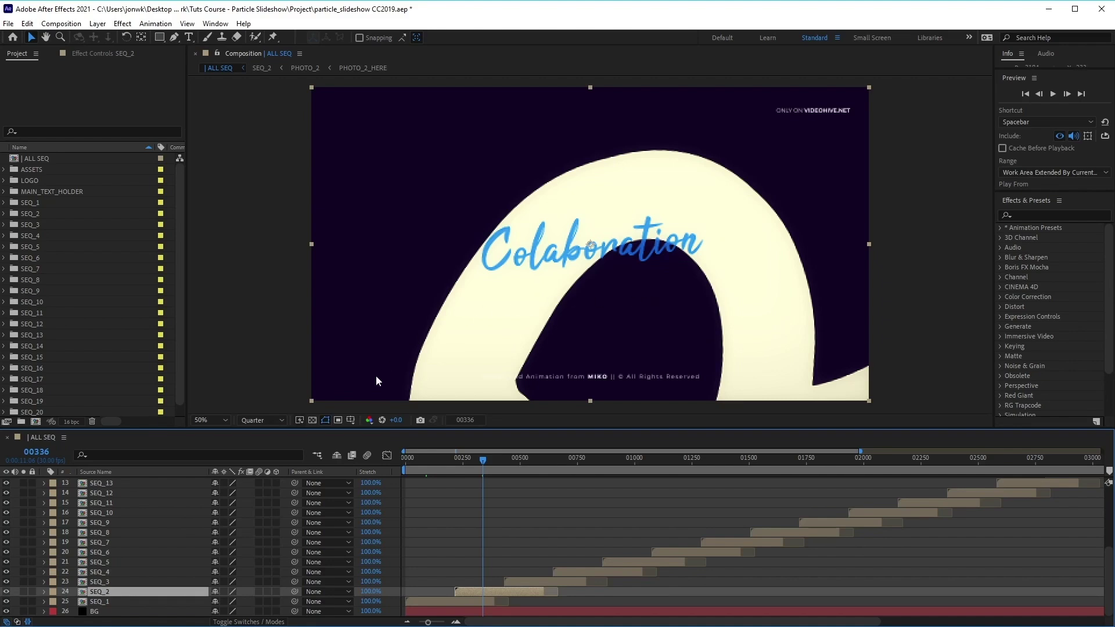
Step: In After Effects, keep the preview resolution at Quarter and look through the SEQ layers of the ALL SEQ composition
left_click(275, 423)
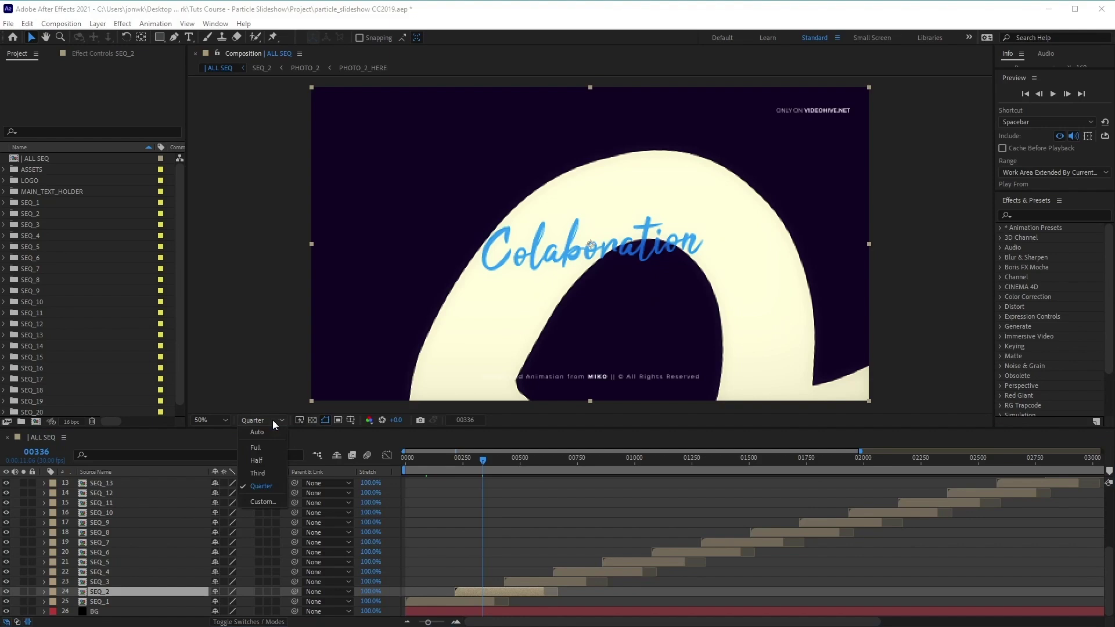
left_click(265, 487)
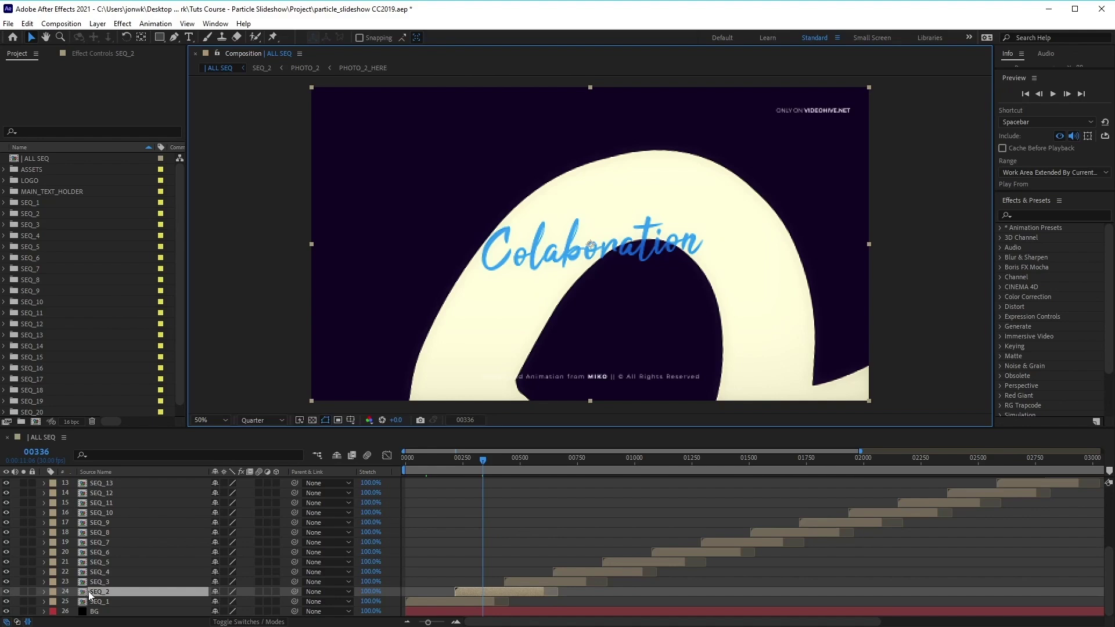
scroll(169, 561, "down", 3)
left_click(113, 603)
scroll(142, 565, "up", 4)
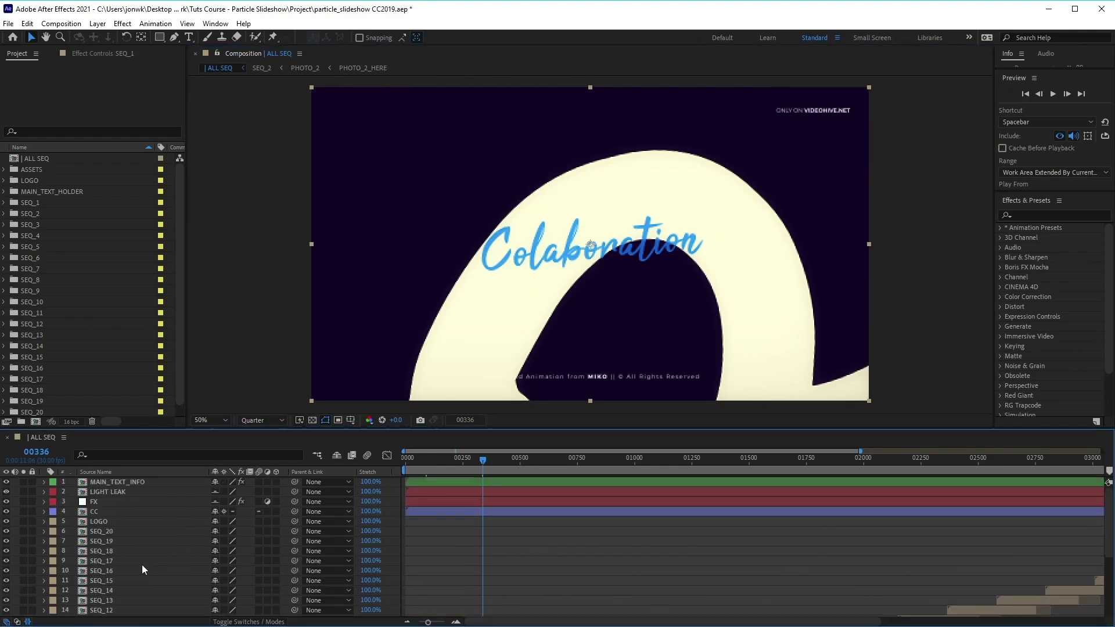
left_click(132, 532)
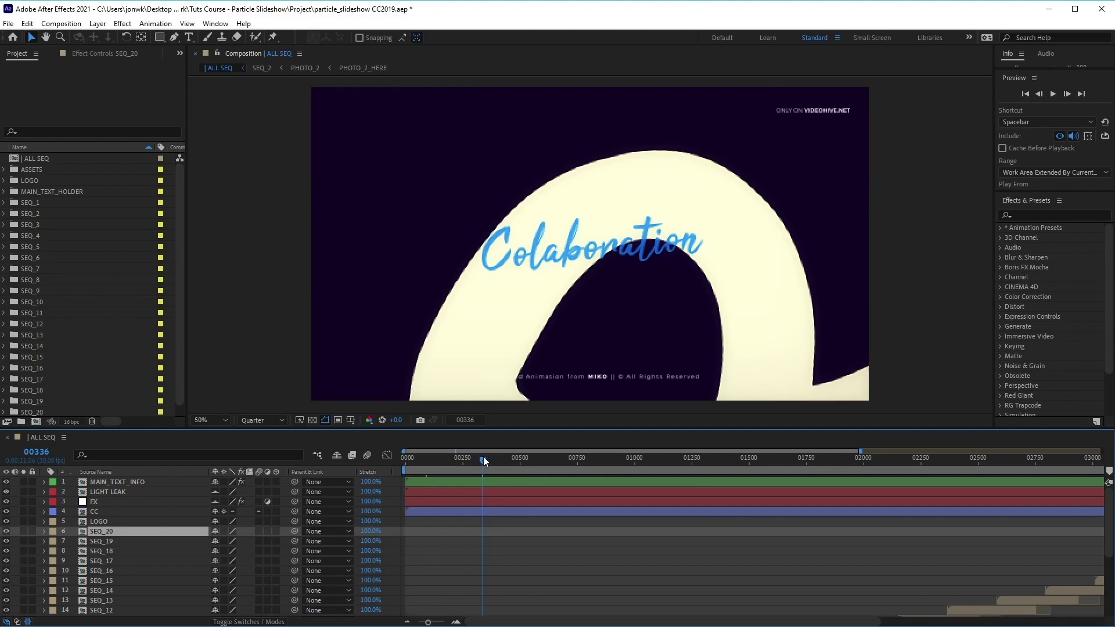
Step: Preview the ALL SEQ composition at frame 606 and at frame 3545 within the SEQ_17 layer
left_click_drag(484, 458, 545, 466)
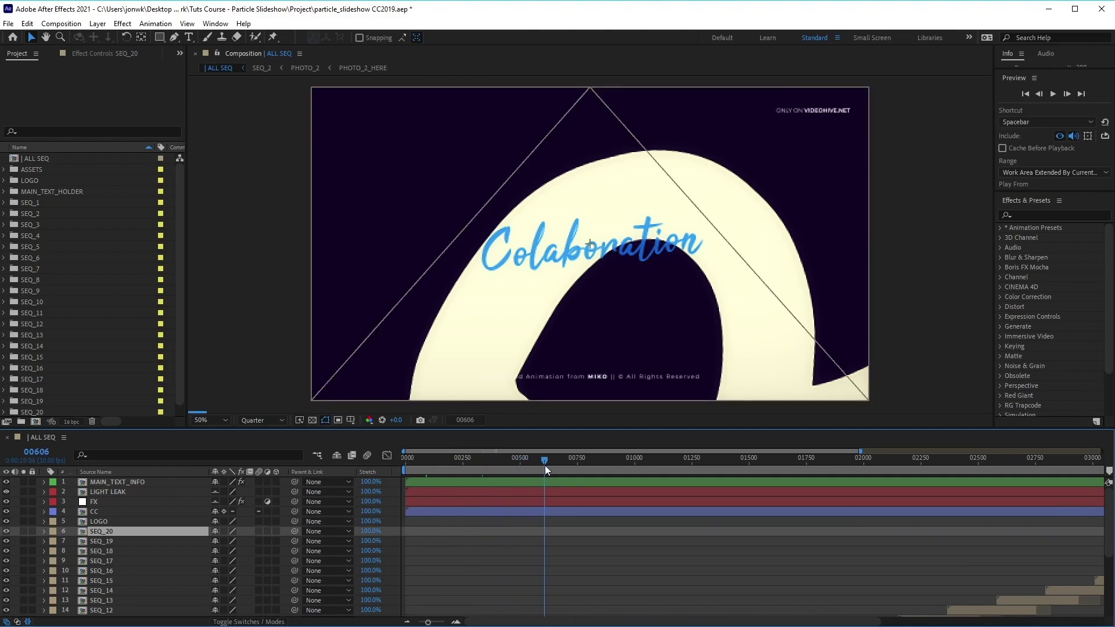
left_click(124, 560)
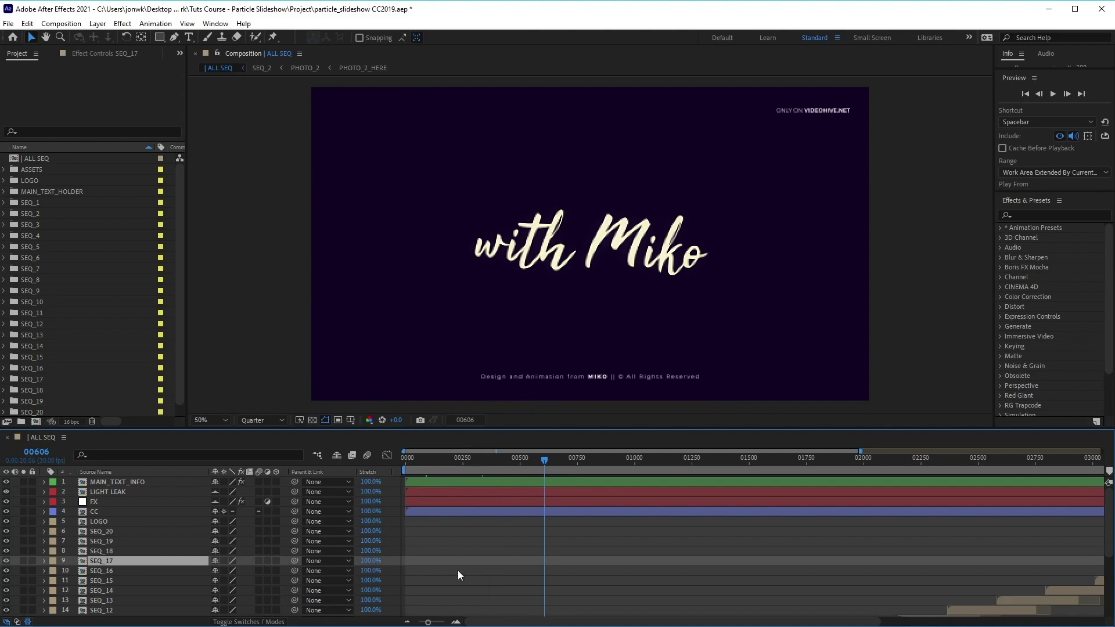
left_click_drag(873, 619, 1035, 619)
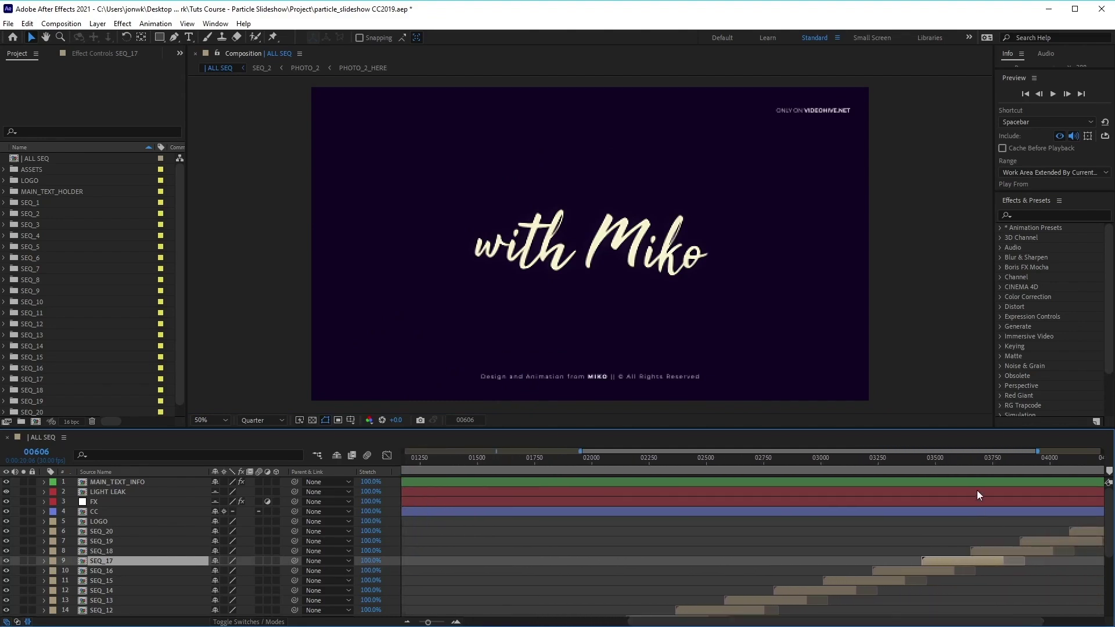
left_click(945, 462)
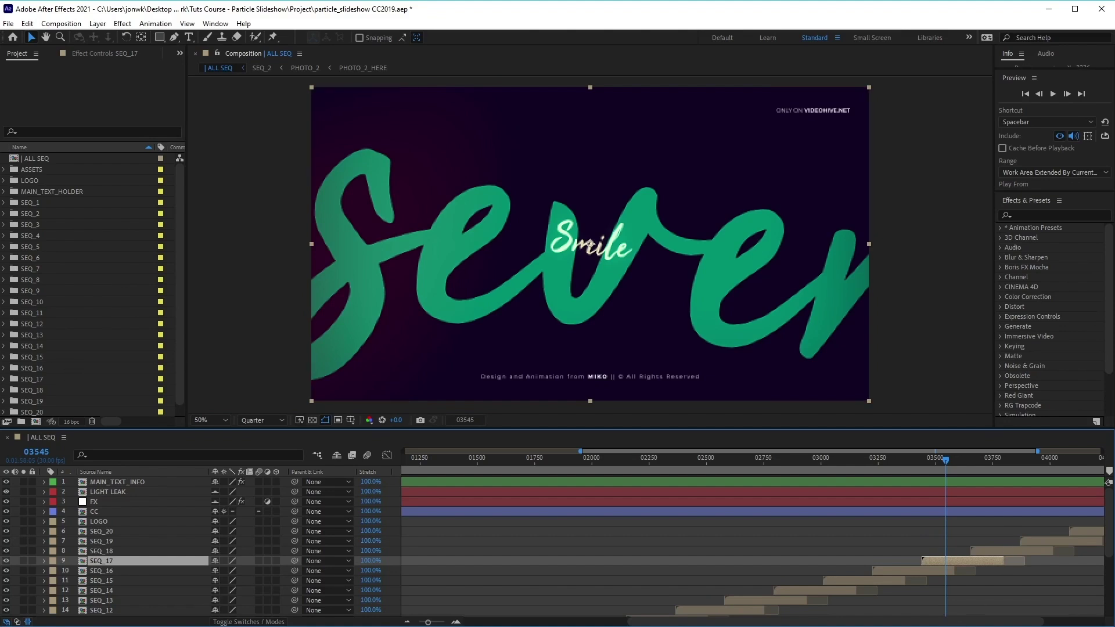
left_click_drag(781, 624, 617, 623)
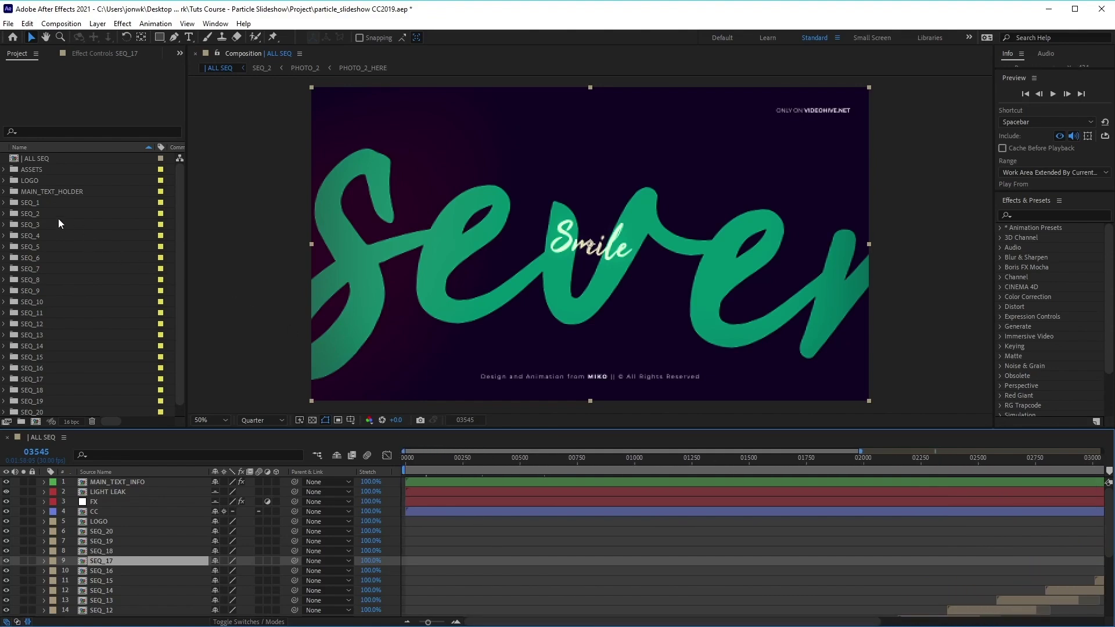
Step: Open PHOTO_1 from the SEQ_1 folder, and from it the nested placeholder composition PHOTO_1_HERE
left_click(26, 204)
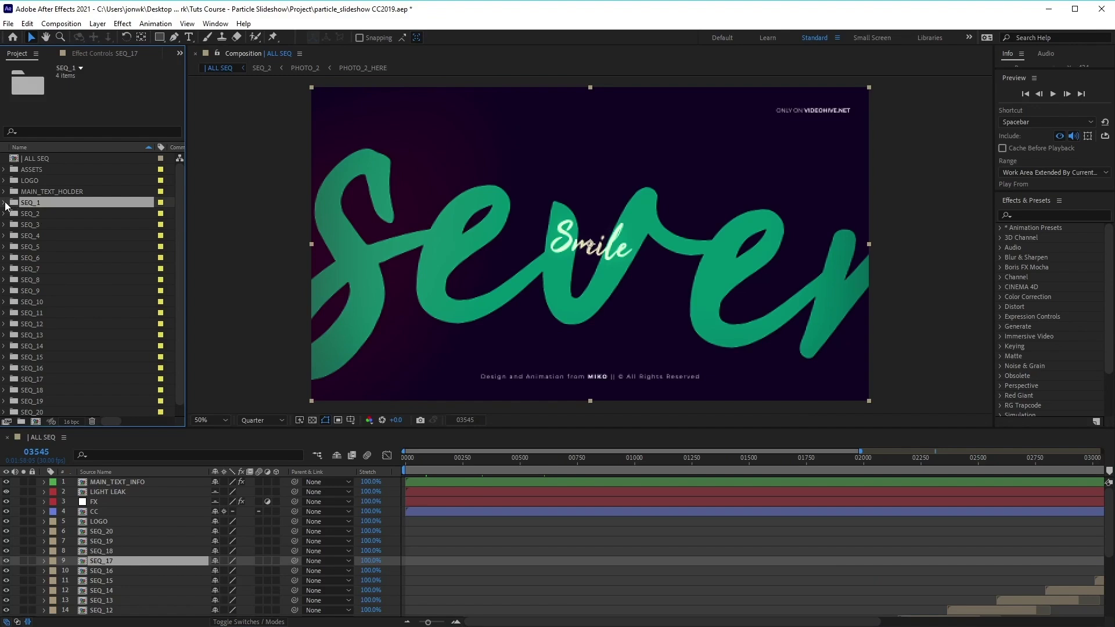
left_click(5, 202)
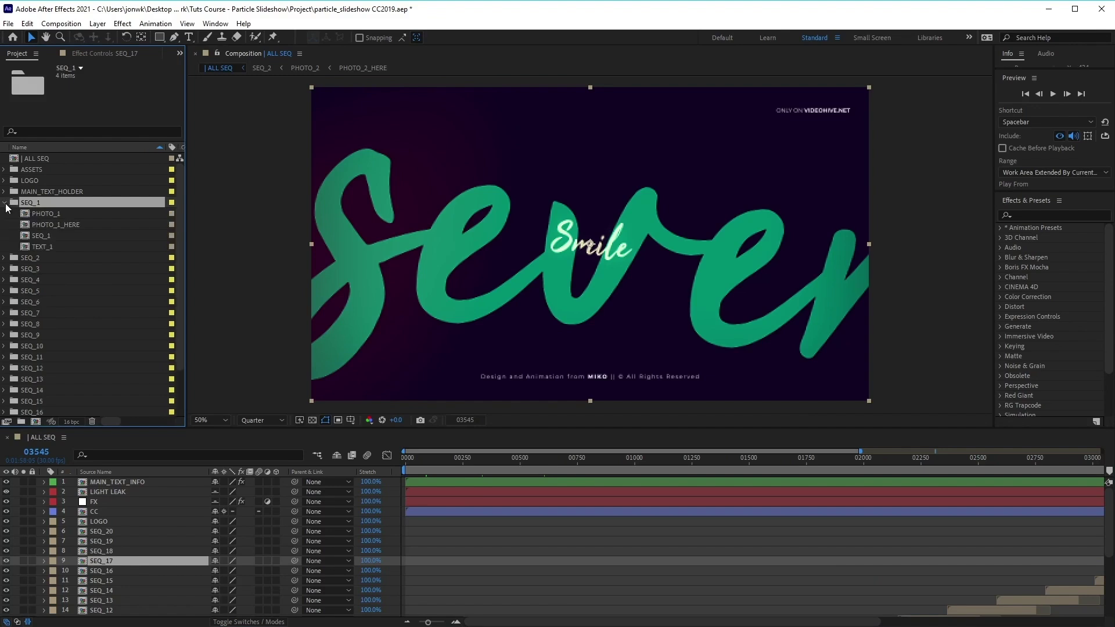
left_click(57, 213)
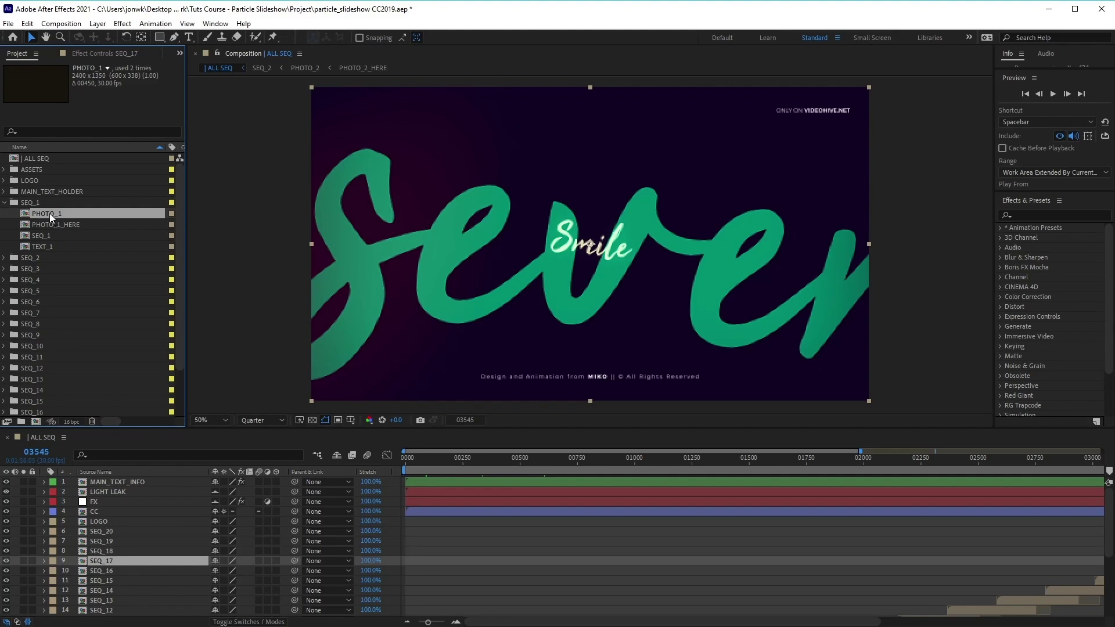
double_click(50, 213)
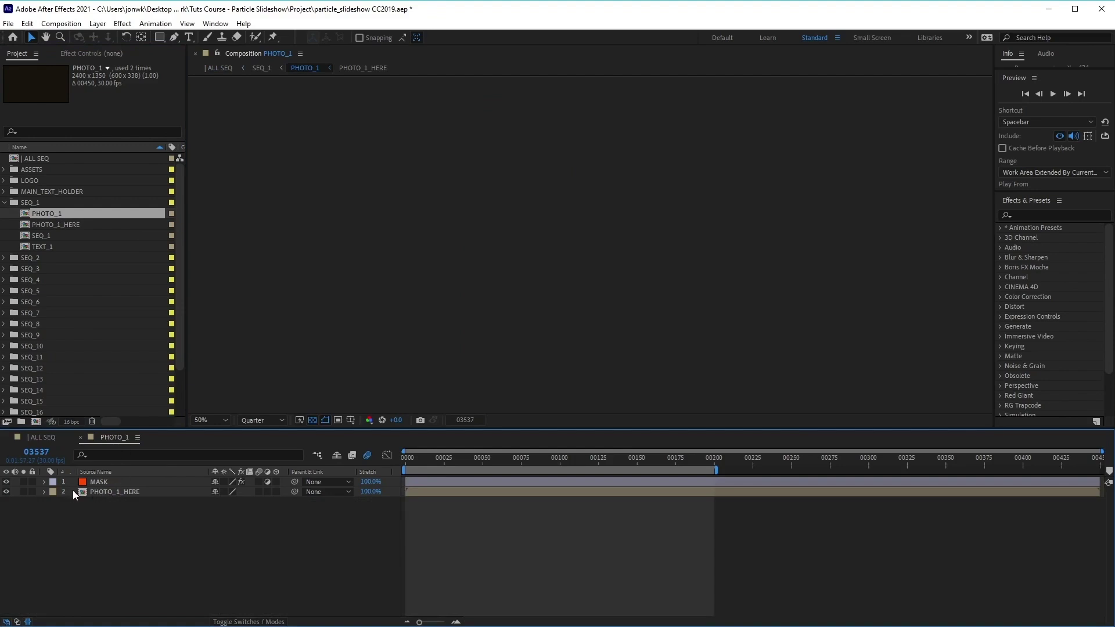
double_click(114, 492)
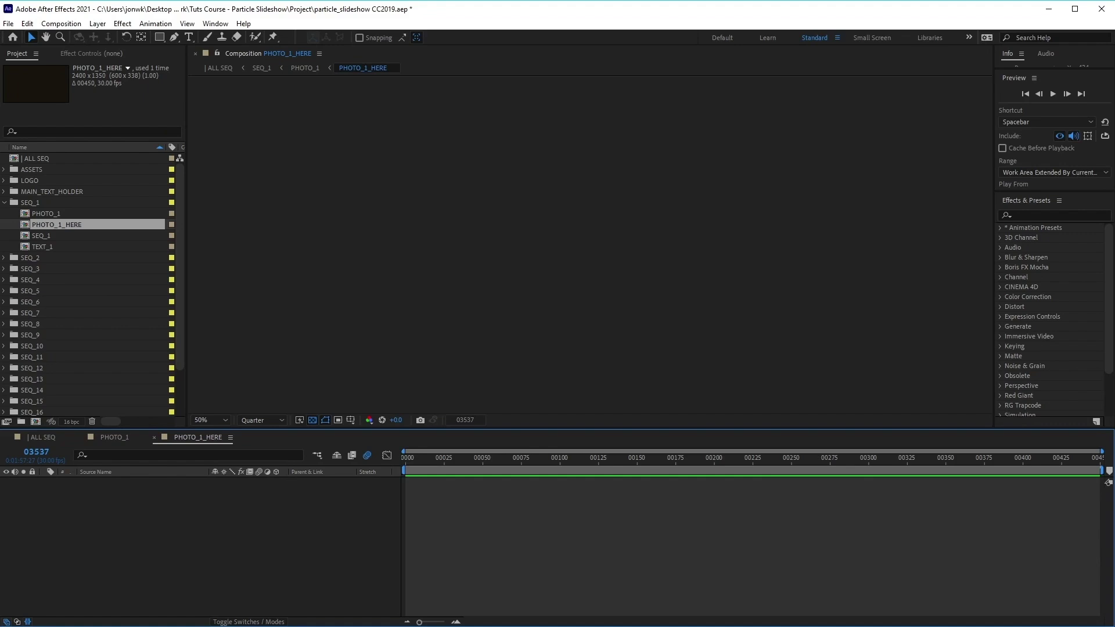
left_click_drag(345, 430, 142, 369)
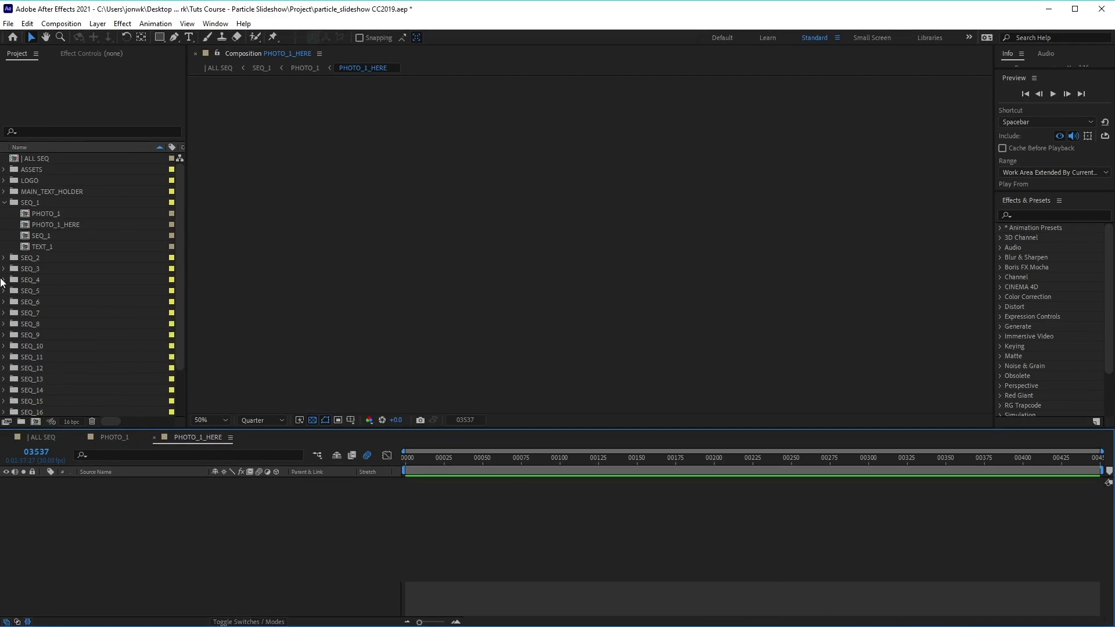
Step: Import the DJ mixing photo ending in E2XFH85.jpg and keep it in the ASSETS folder
left_click(9, 24)
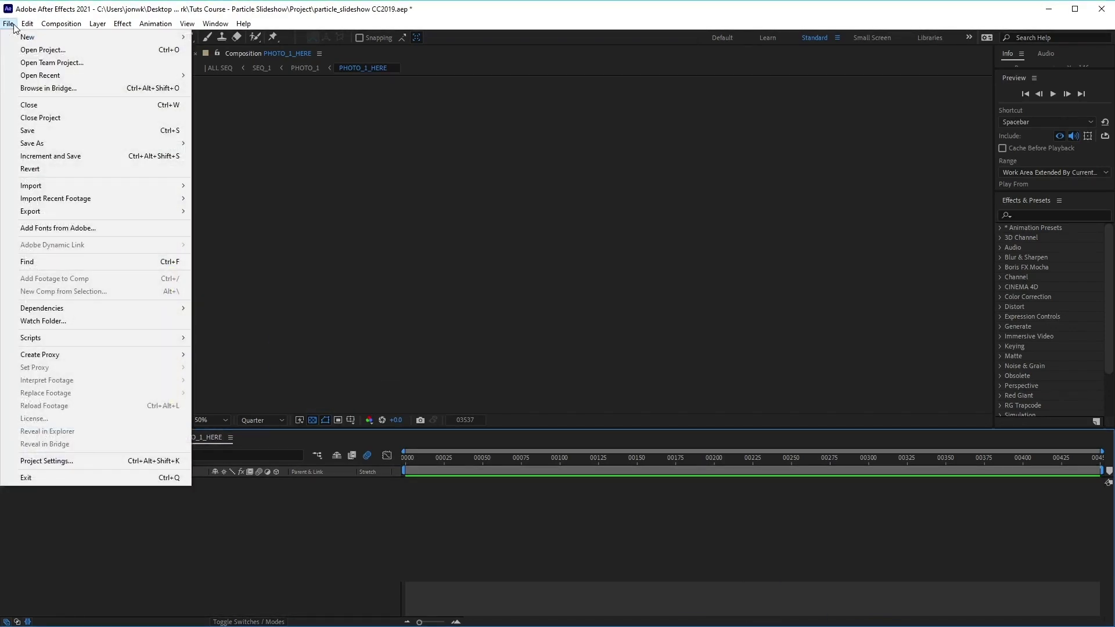
mouse_move(85, 188)
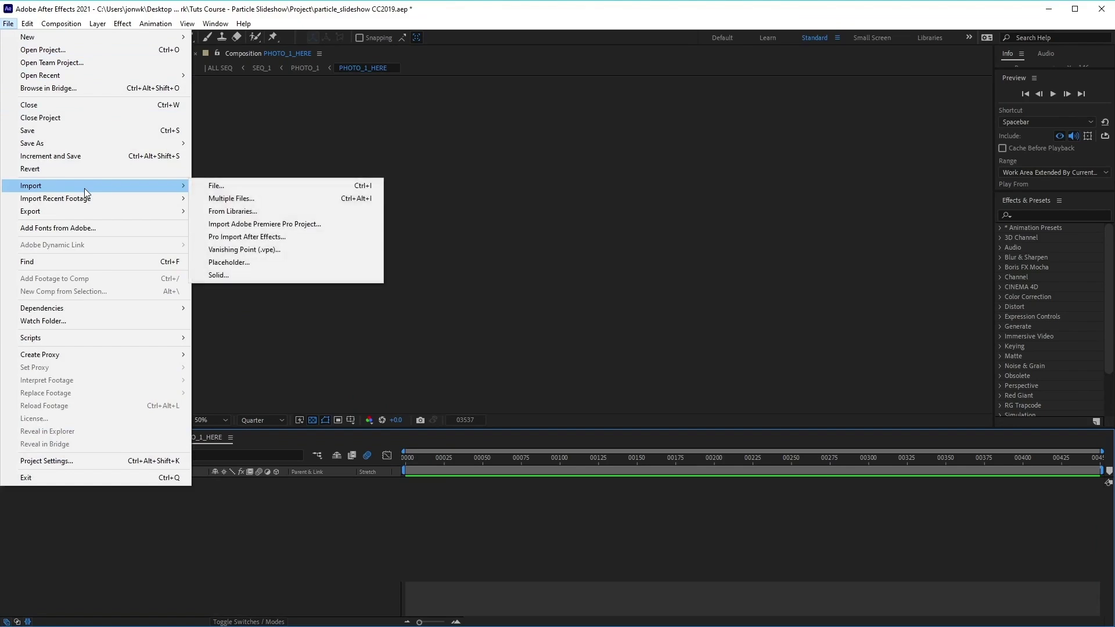
left_click(230, 186)
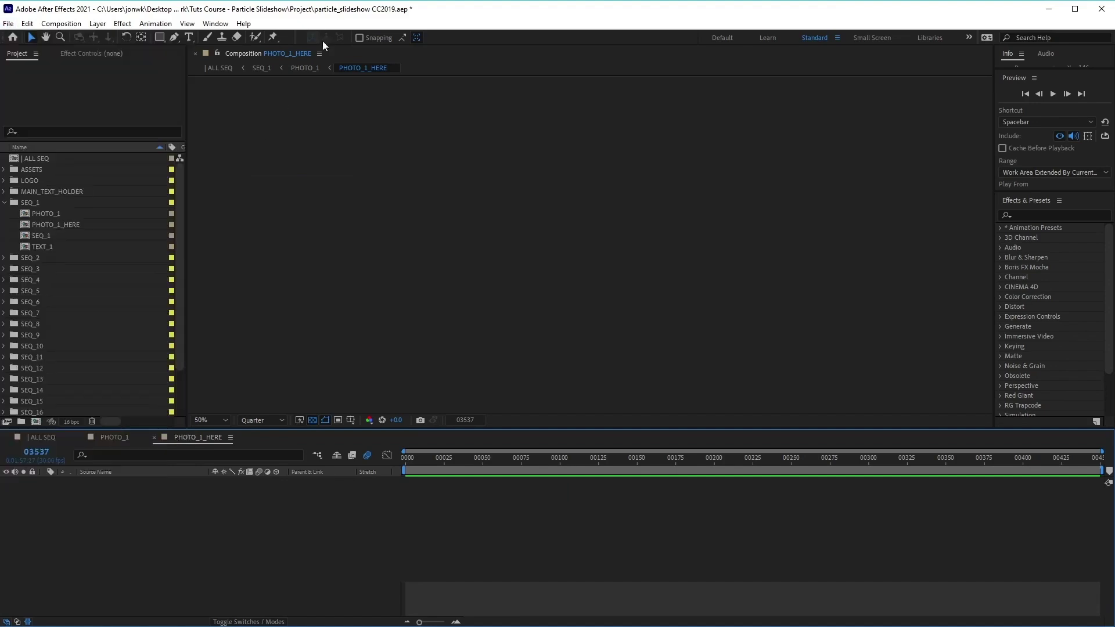
mouse_move(180, 200)
left_mouse_down()
mouse_move(179, 277)
mouse_move(180, 189)
left_mouse_up()
left_click(4, 169)
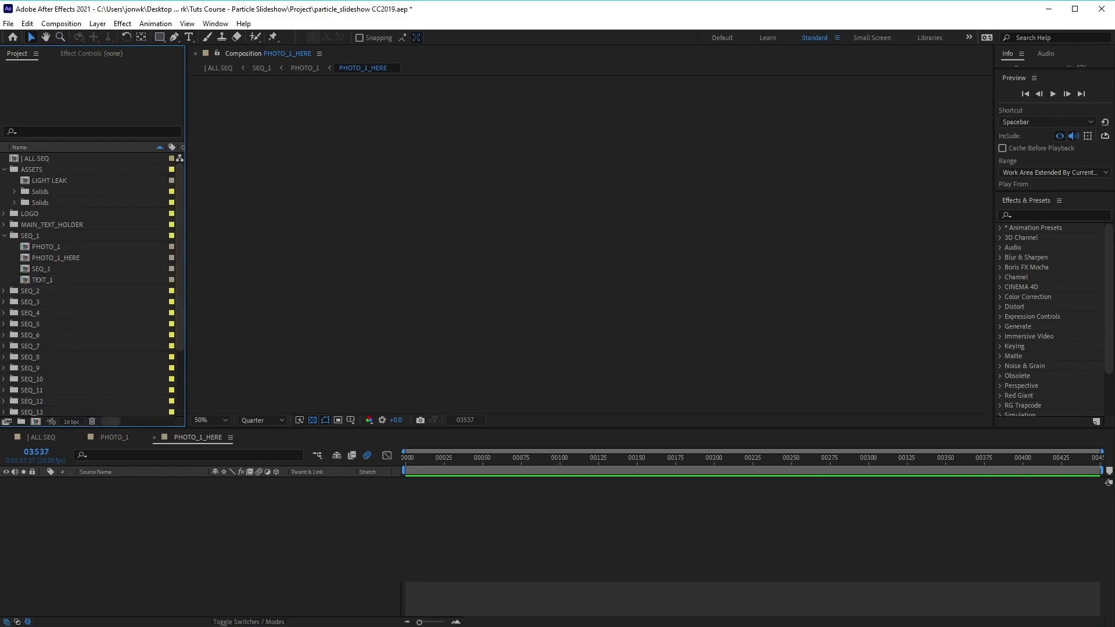
left_click_drag(49, 181, 69, 180)
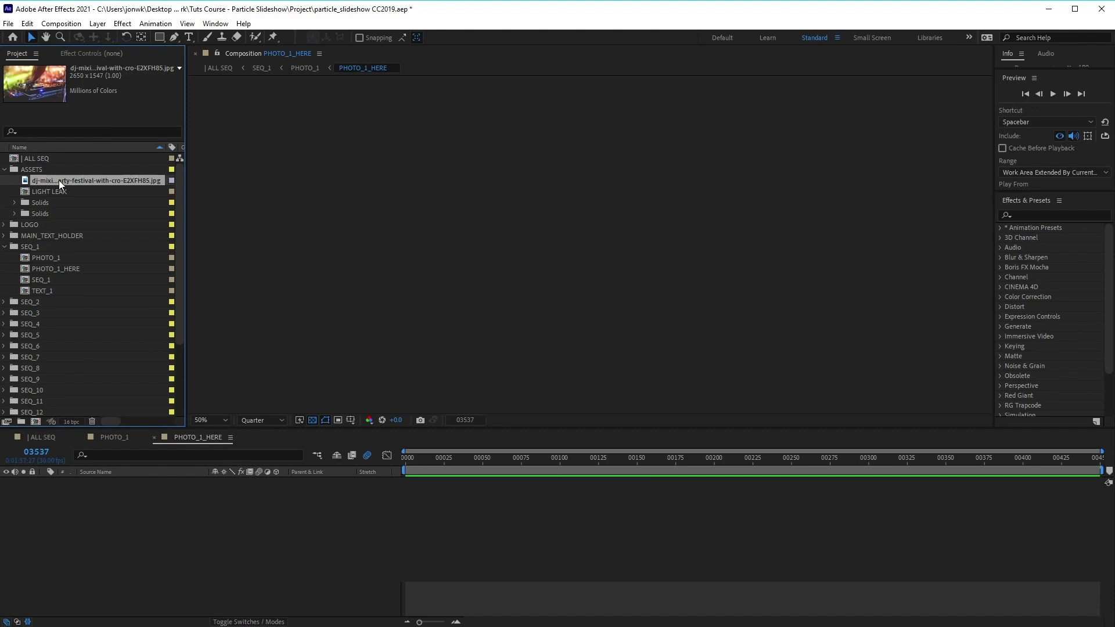
Step: Add the imported DJ mixing photo as a layer in the PHOTO_1_HERE composition
left_click_drag(58, 180, 193, 523)
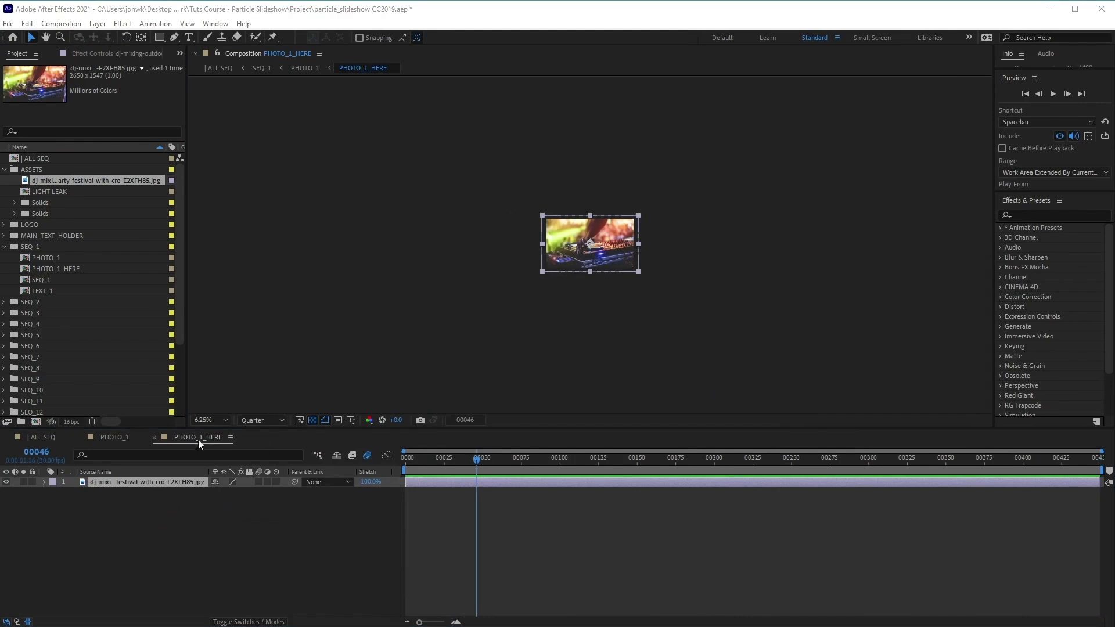
left_click(224, 421)
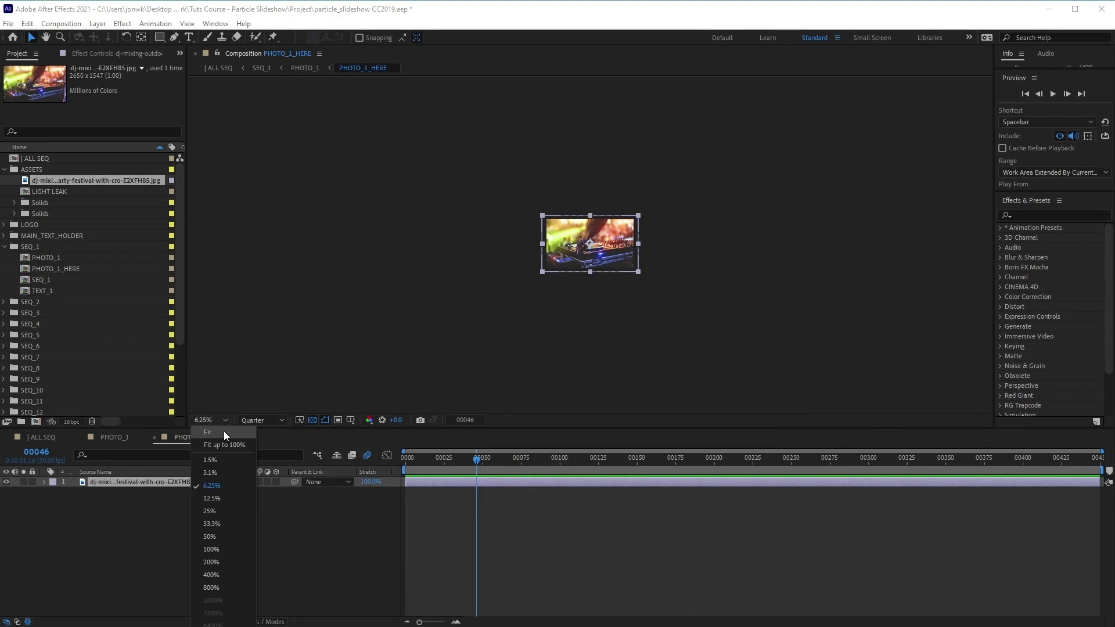
left_click(224, 433)
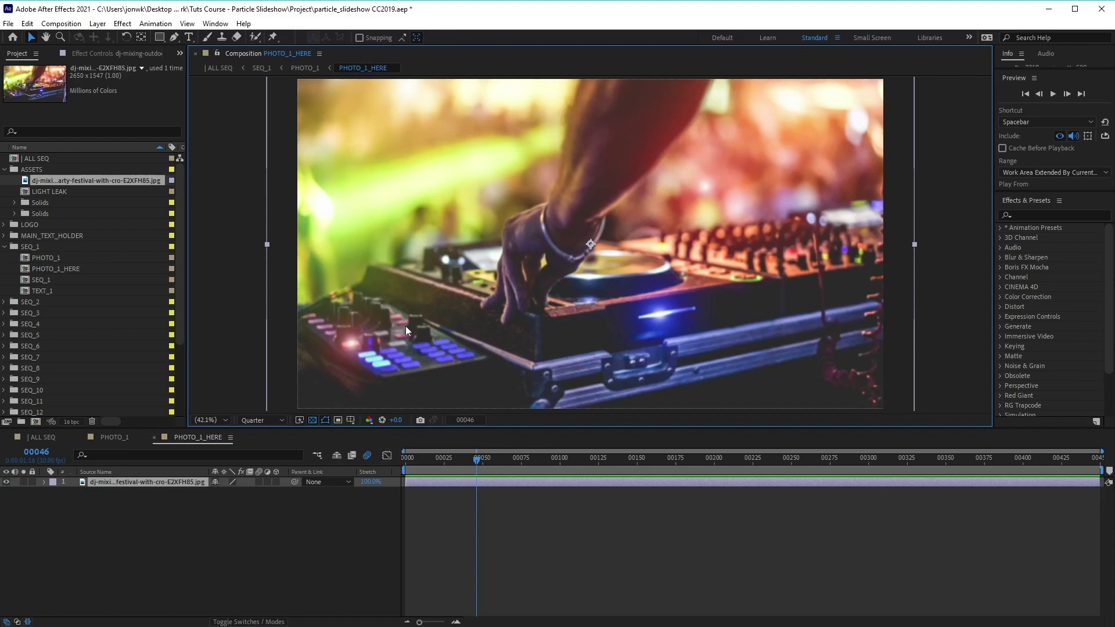
Step: Scale the DJ mixing photo layer to 92% so it fits the composition frame more closely
left_click(44, 483)
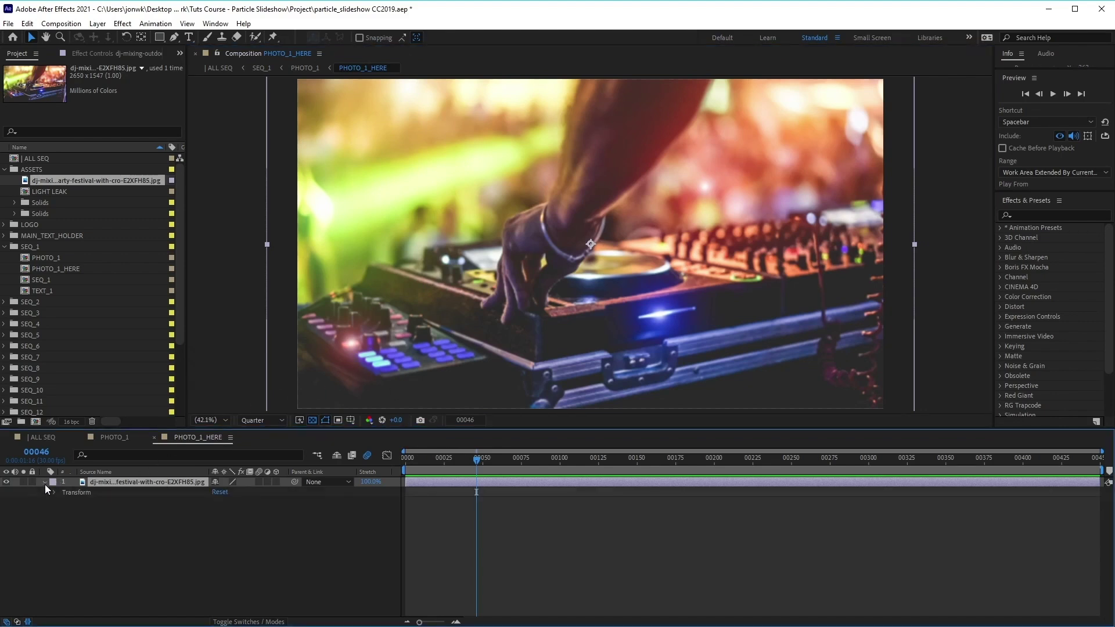
left_click(53, 492)
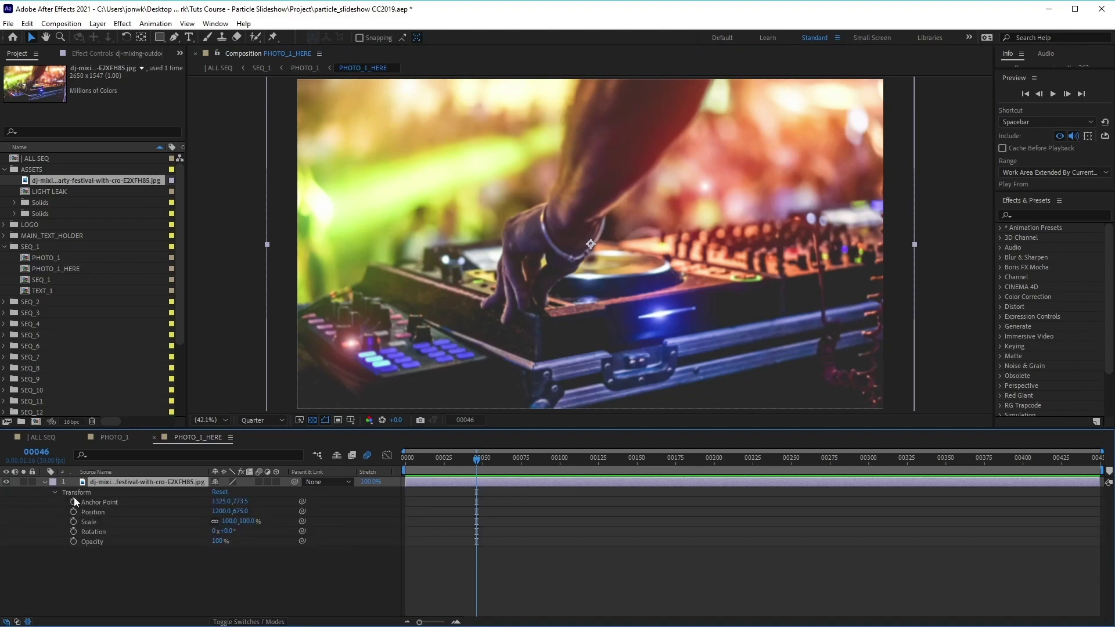
left_click_drag(253, 524, 247, 521)
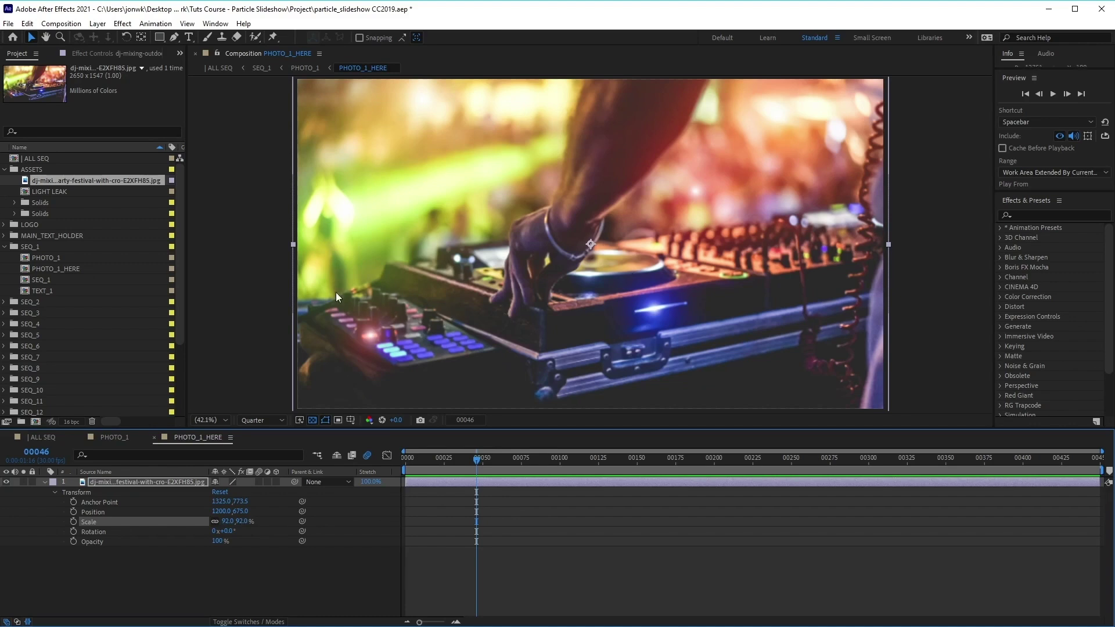
Step: Return to the ALL SEQ composition, select the SEQ_1 layer and check the new photo at frames 114, 86 and 170
left_click(43, 438)
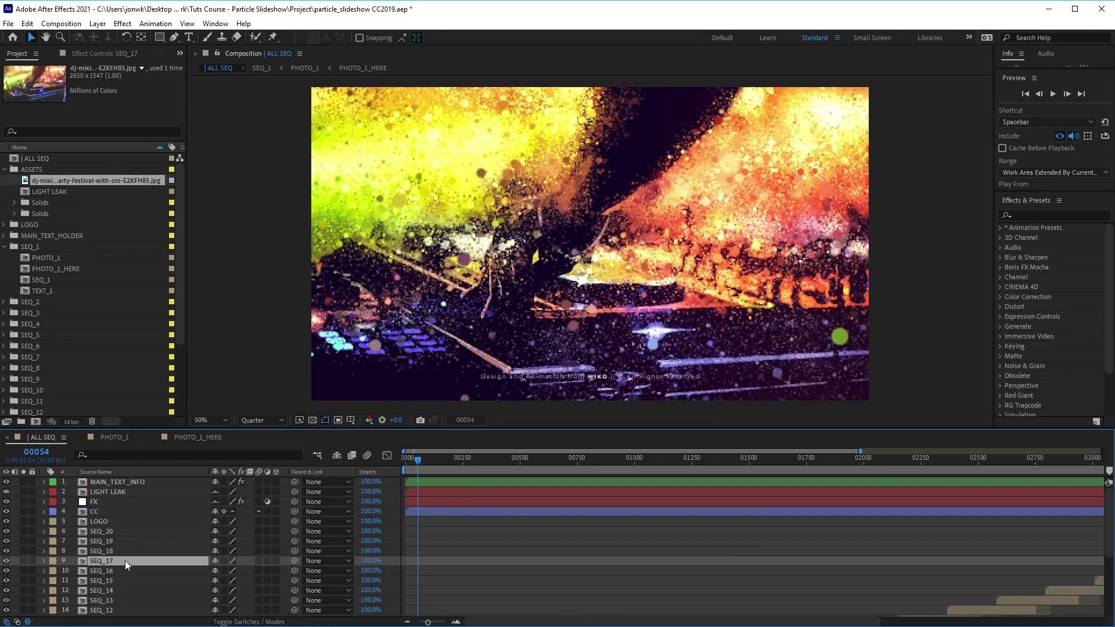
scroll(173, 580, "down", 5)
left_click(117, 601)
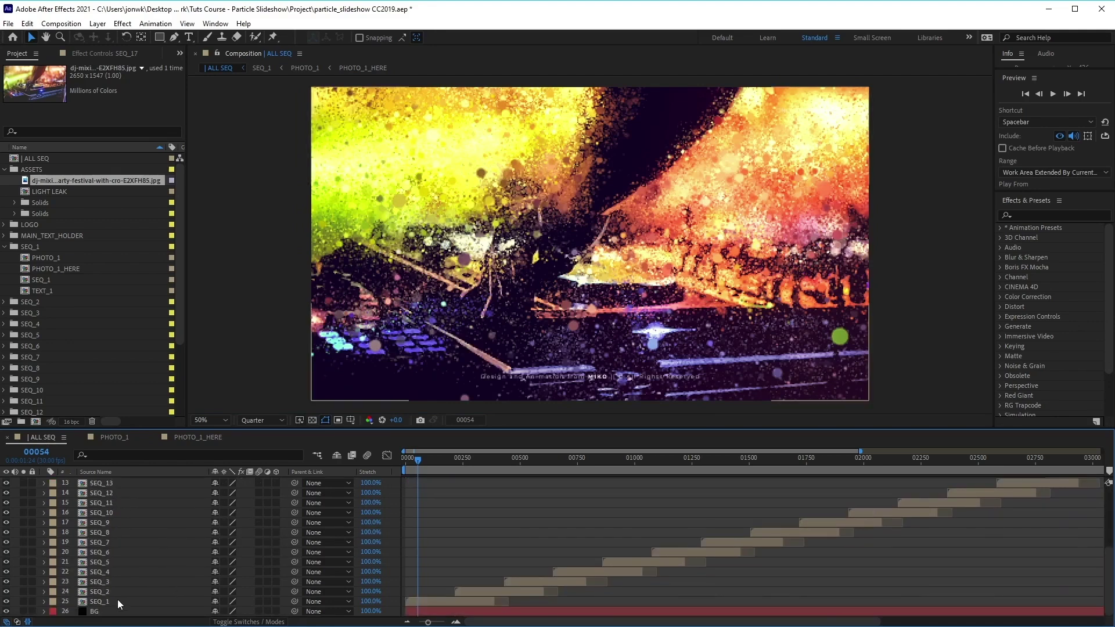
left_click_drag(409, 459, 431, 462)
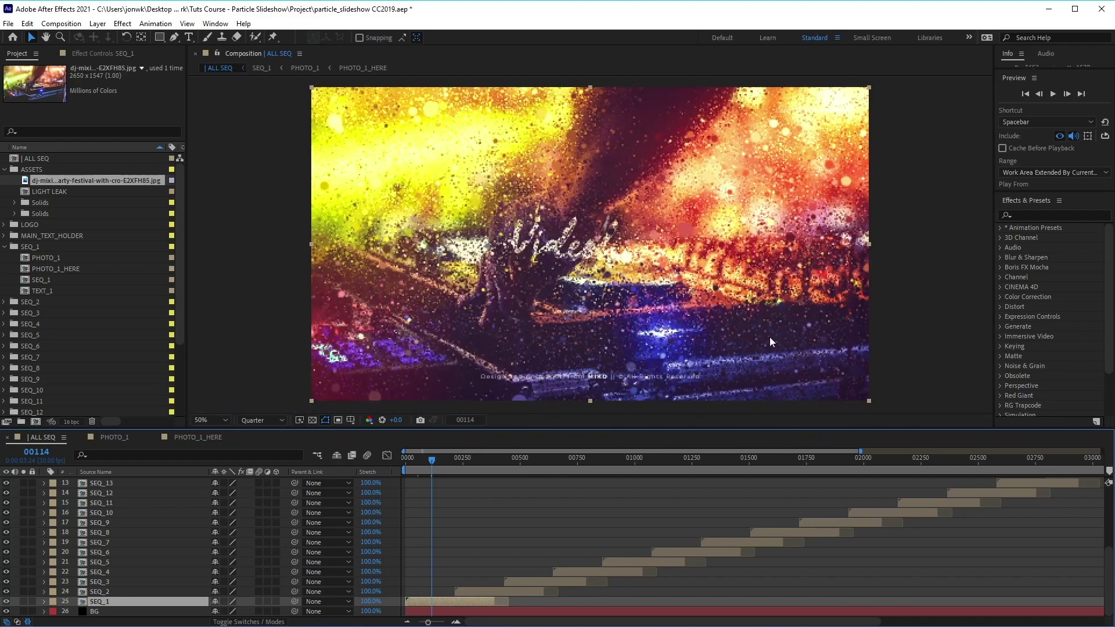
left_click(425, 459)
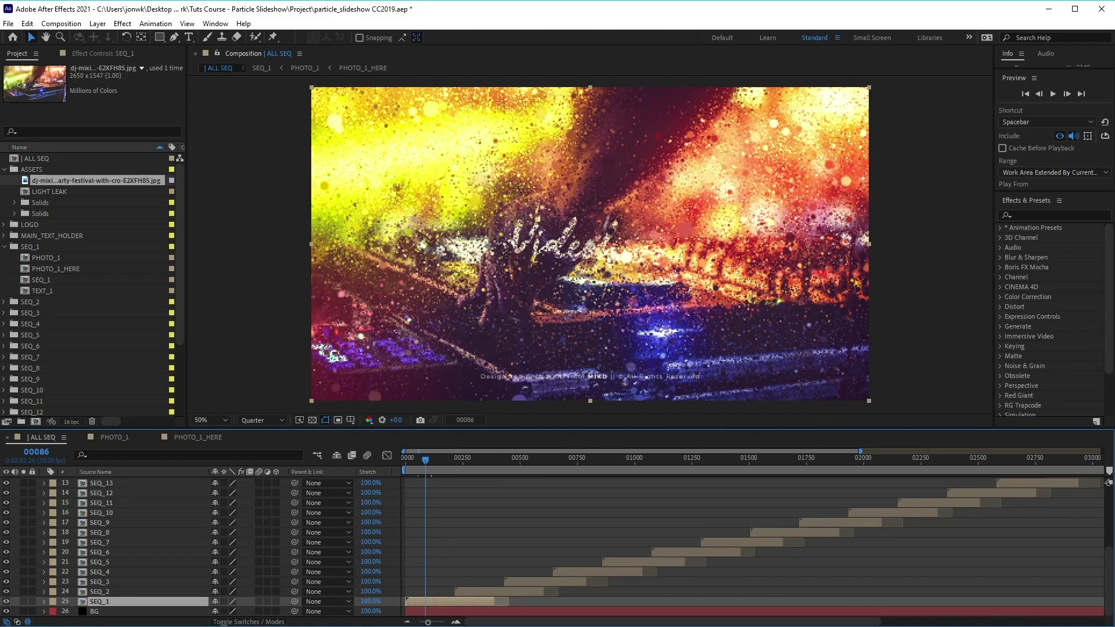
left_click_drag(424, 455, 445, 459)
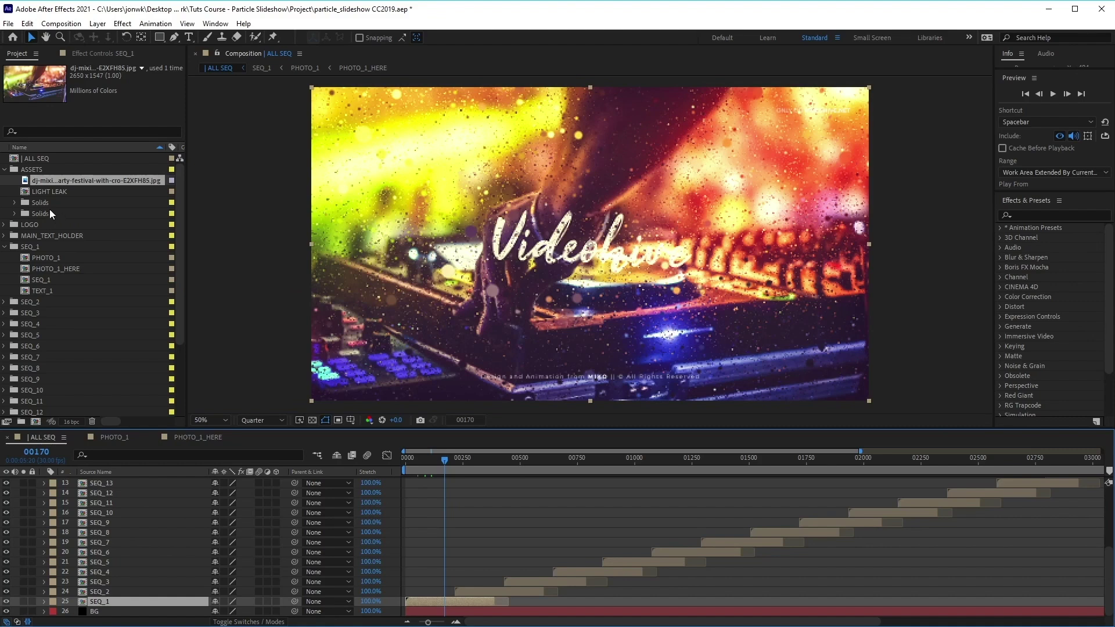
Step: Collapse the ASSETS folder and open the TEXT_1 composition from the SEQ_1 folder
left_click(5, 169)
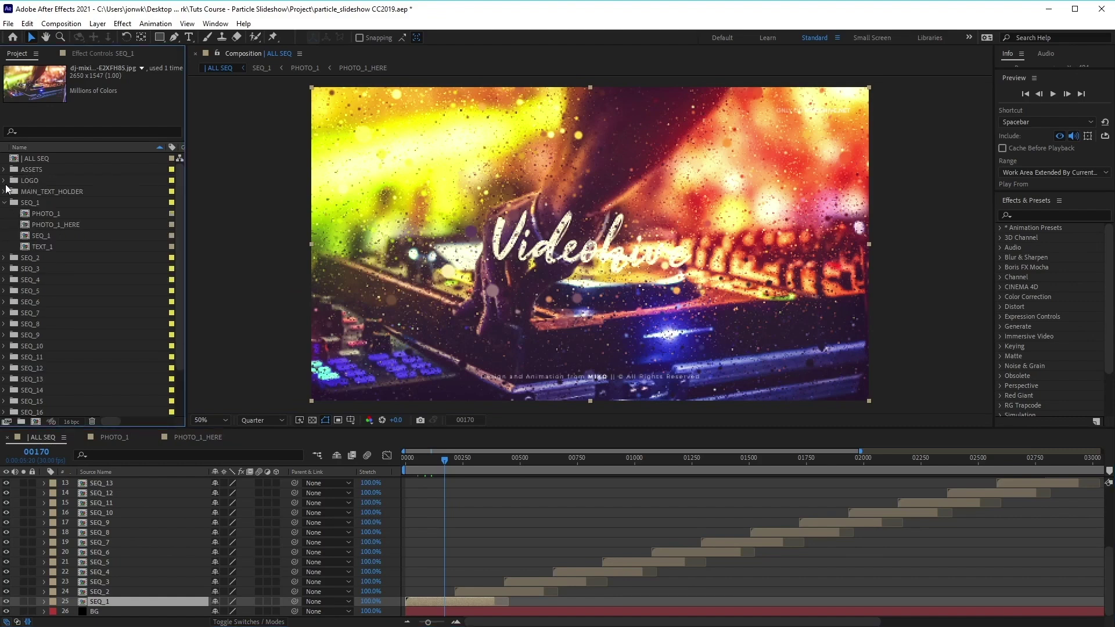
left_click(4, 202)
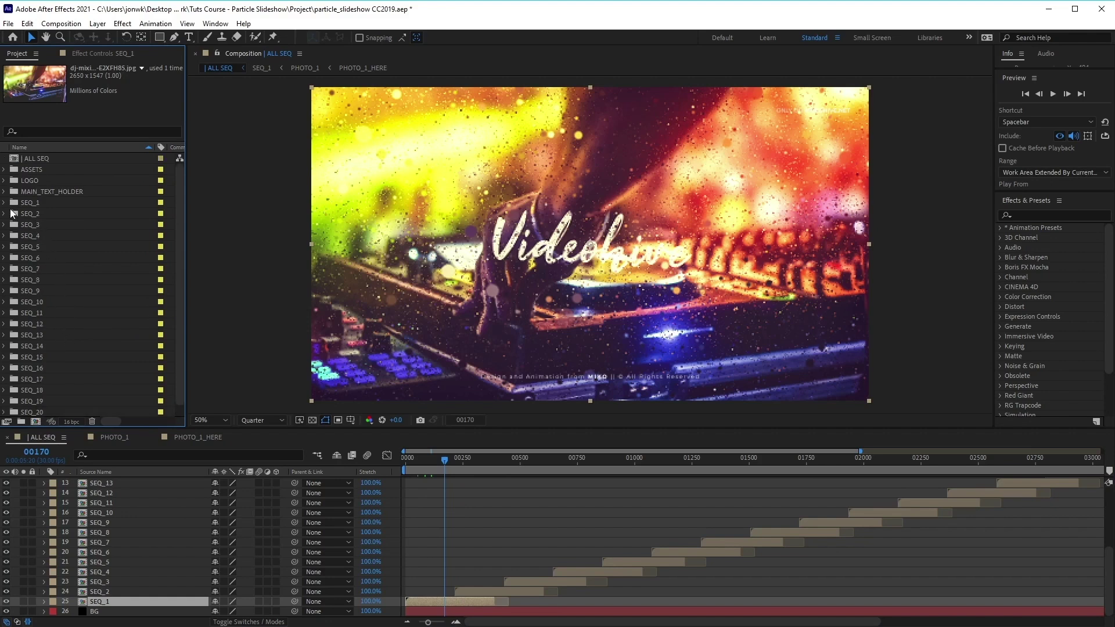
left_click(4, 203)
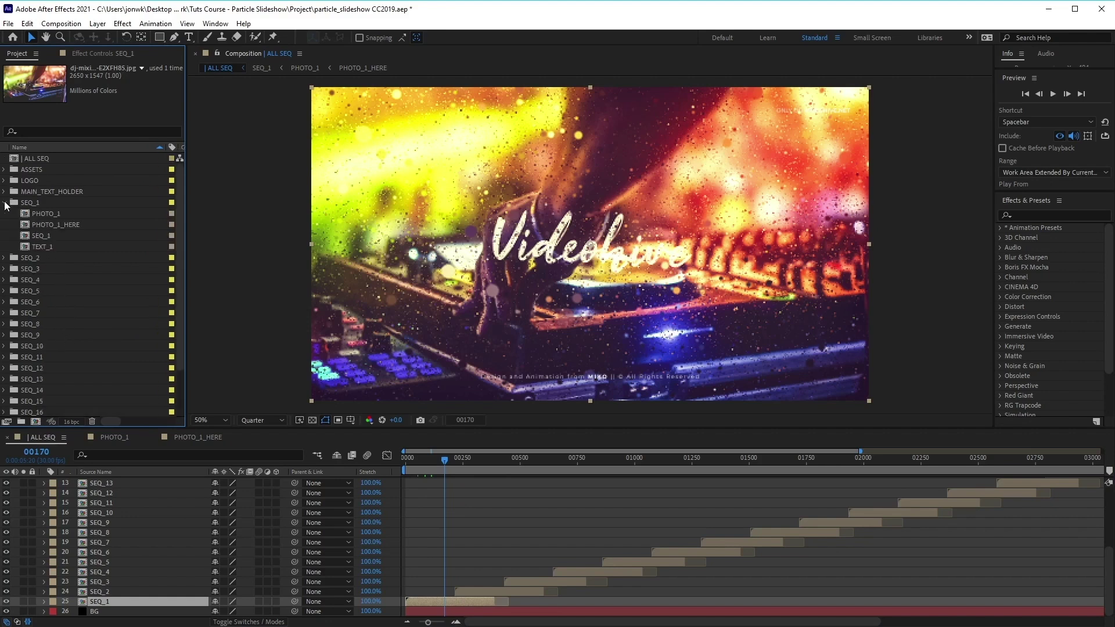
double_click(40, 249)
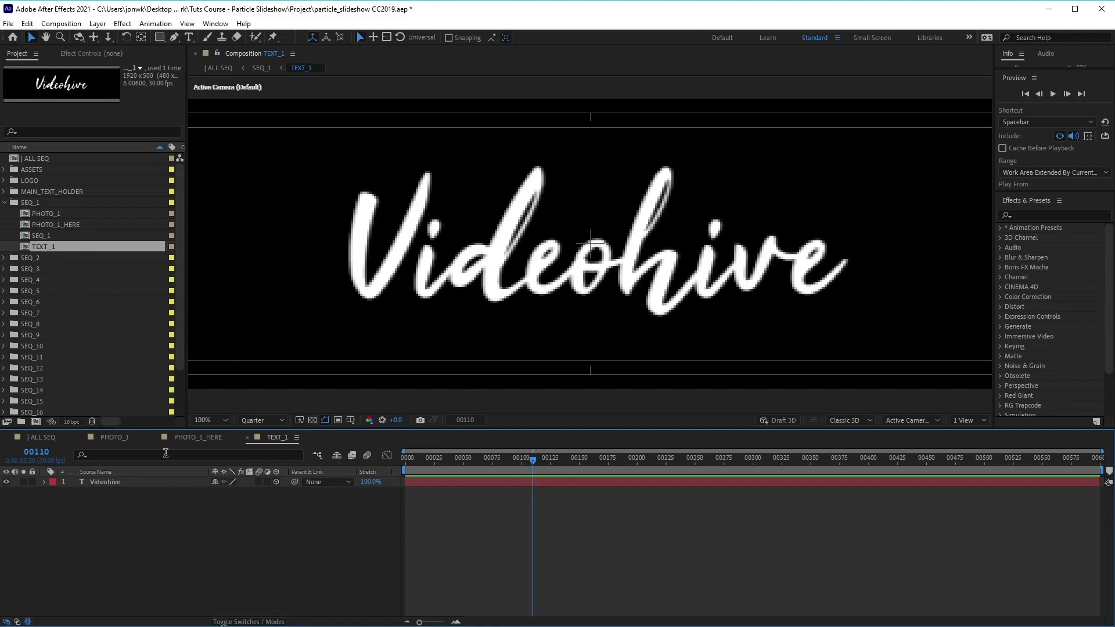
Step: Replace the Videohive title text with "Particles" and go back to the ALL SEQ composition
left_click(95, 484)
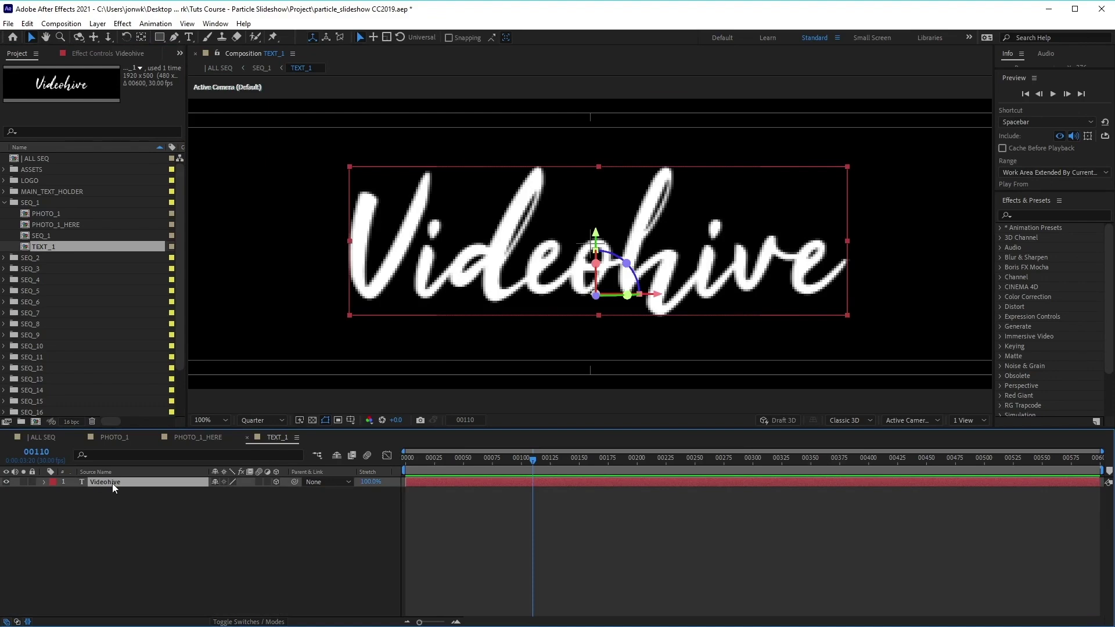
double_click(112, 482)
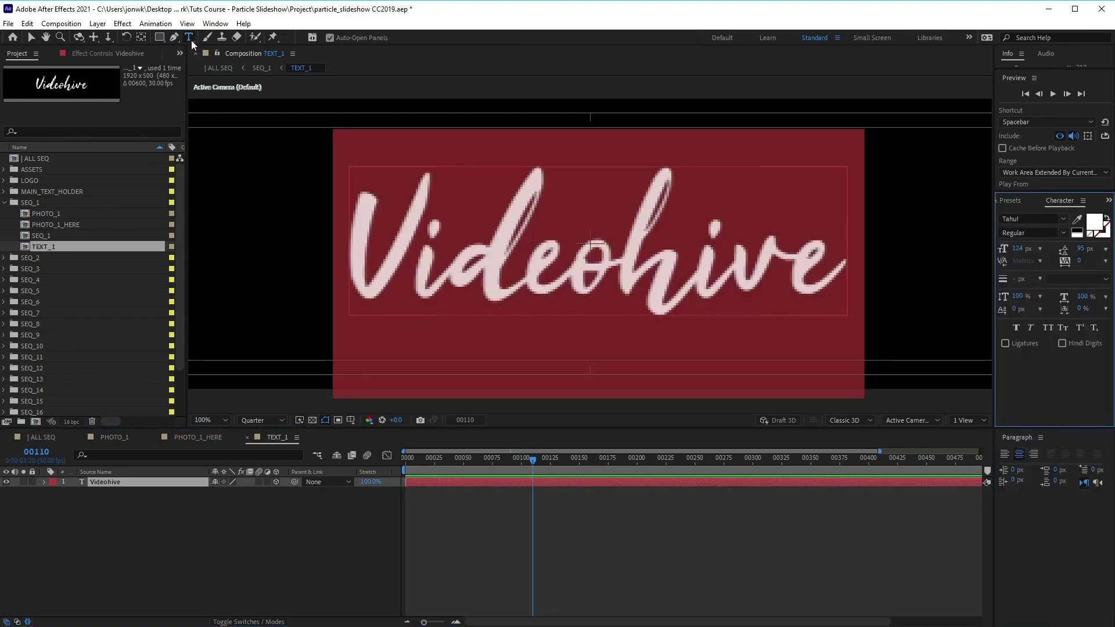
left_click(360, 250)
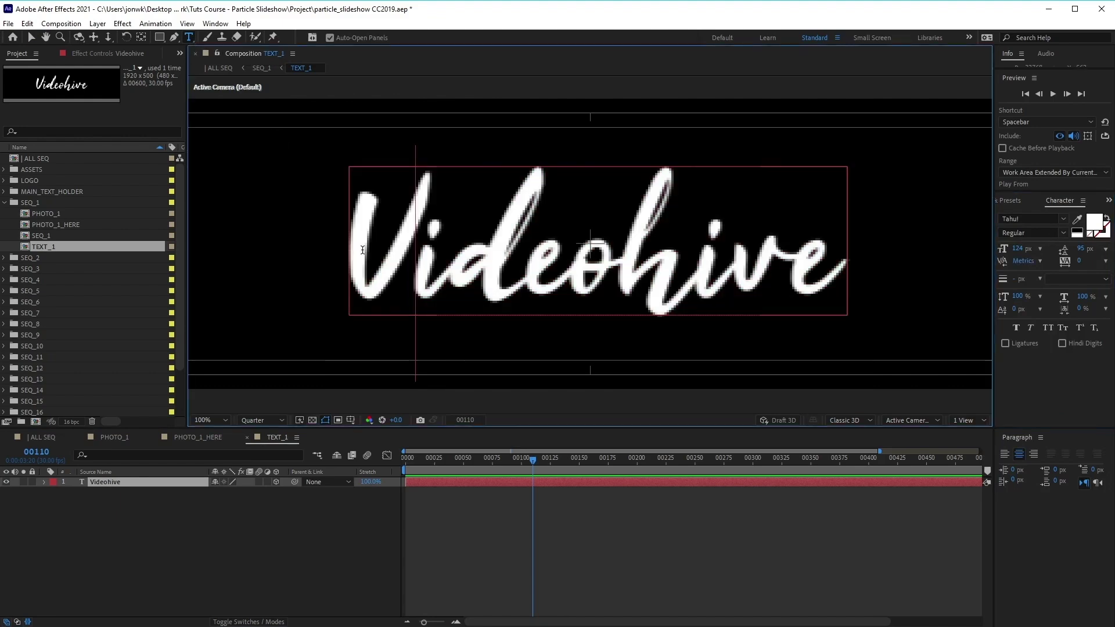
key("ctrl+a")
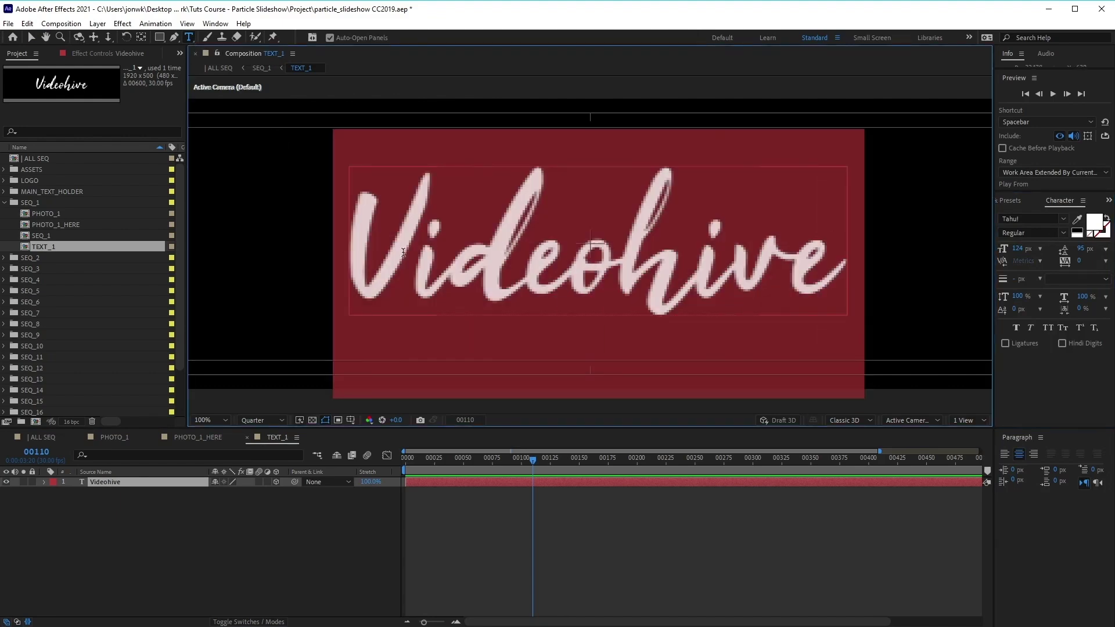
type("Particl")
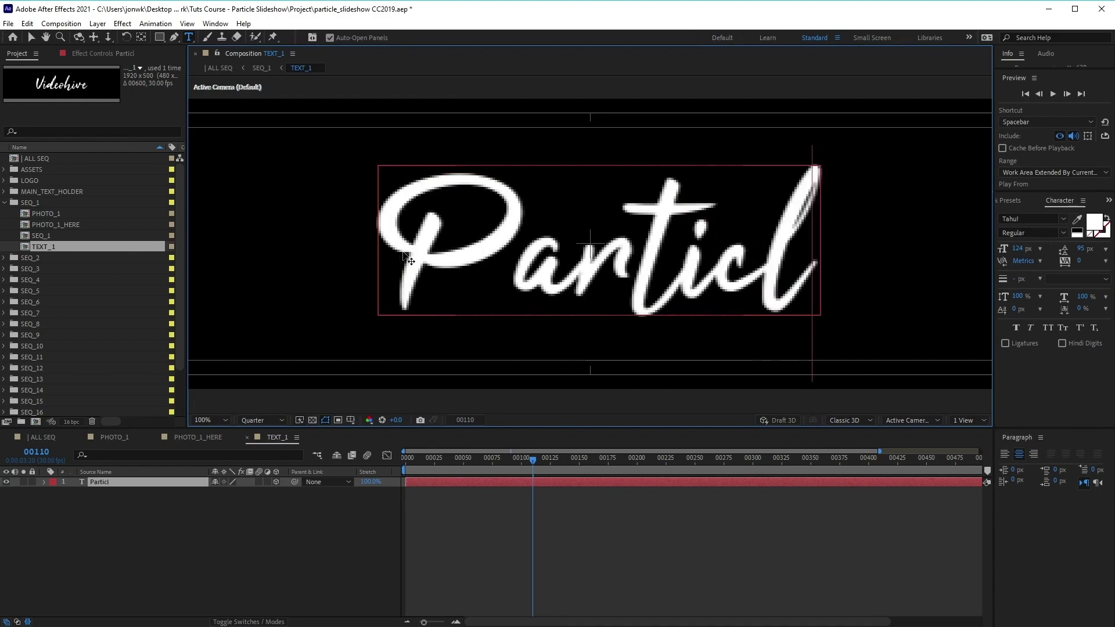
type("es")
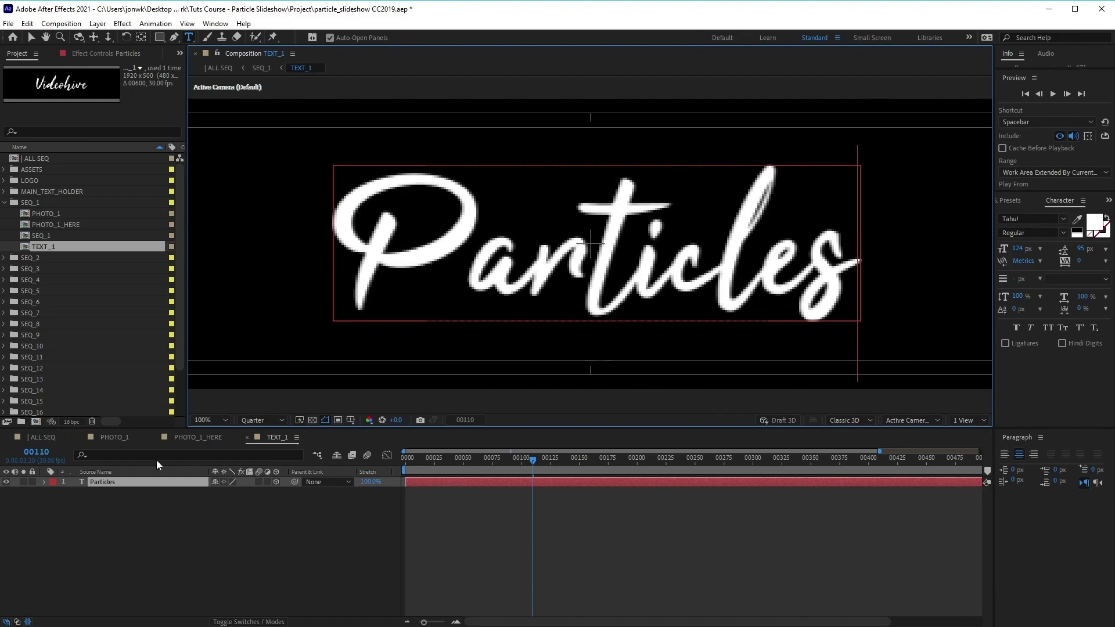
left_click(46, 438)
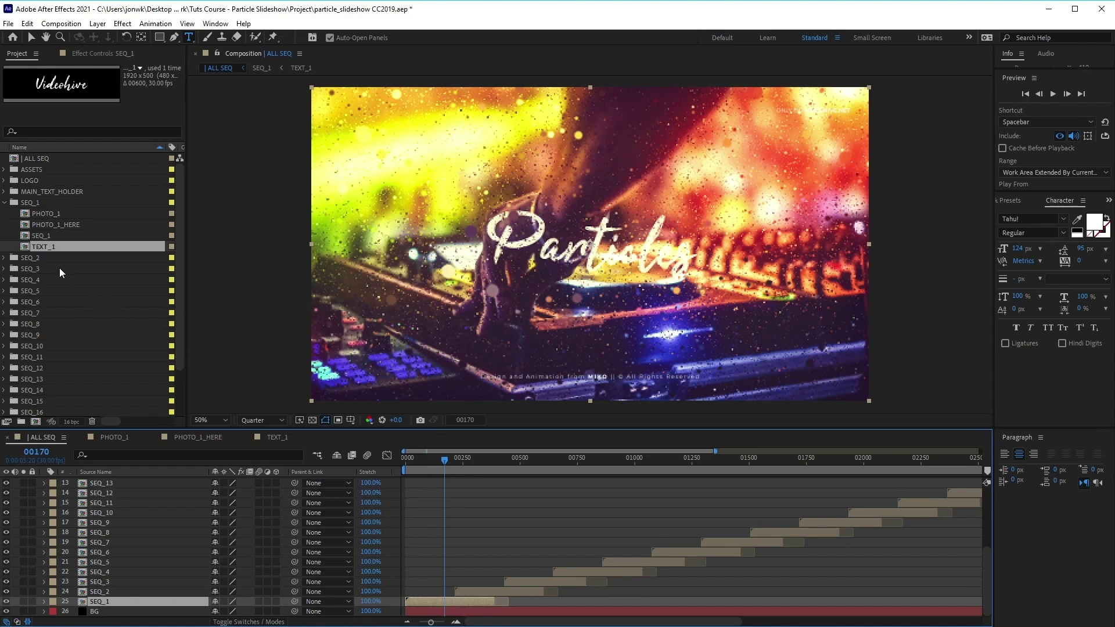
Step: Open the SEQ_1 composition from the SEQ_1 folder
left_click(5, 203)
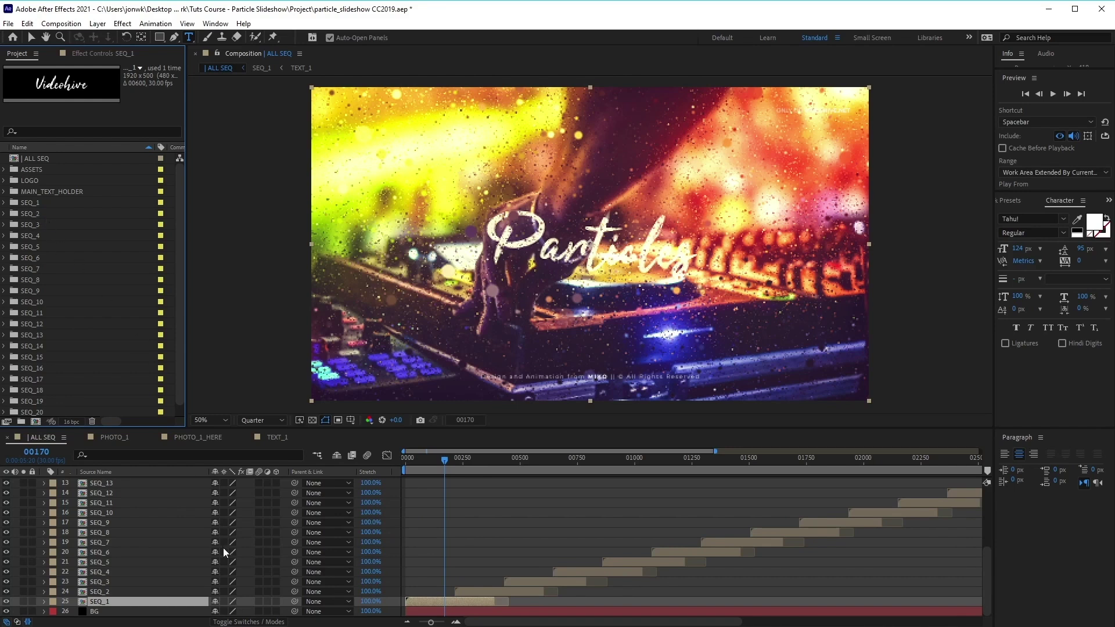
left_click(4, 203)
left_click(51, 236)
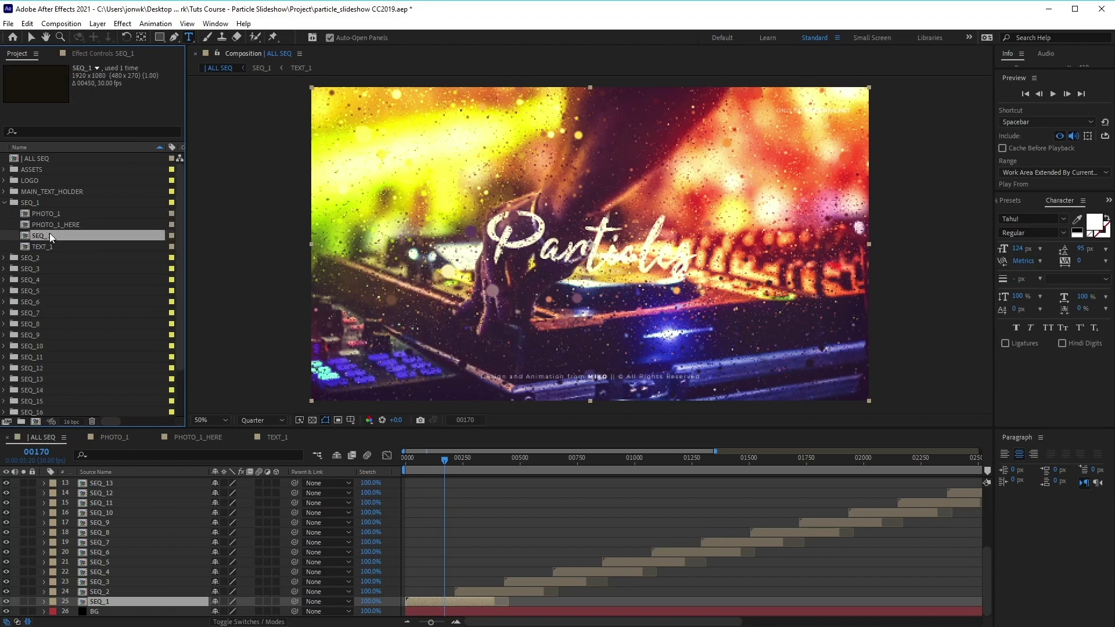
double_click(50, 233)
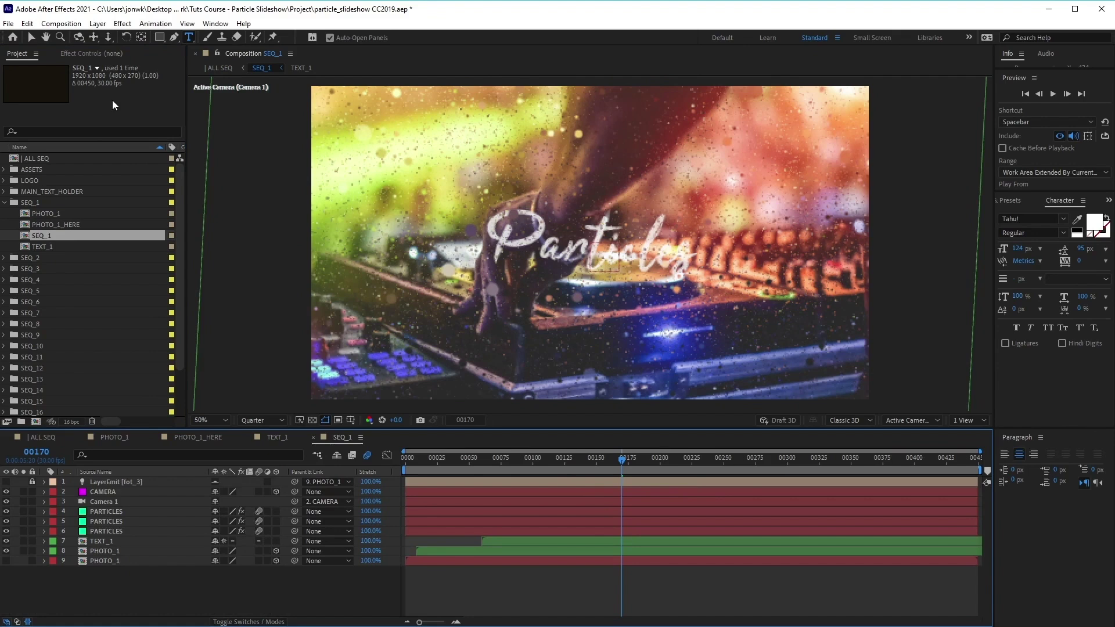
Step: Show the Particular effect settings of the uppermost PARTICLES layer in SEQ_1
left_click(117, 514)
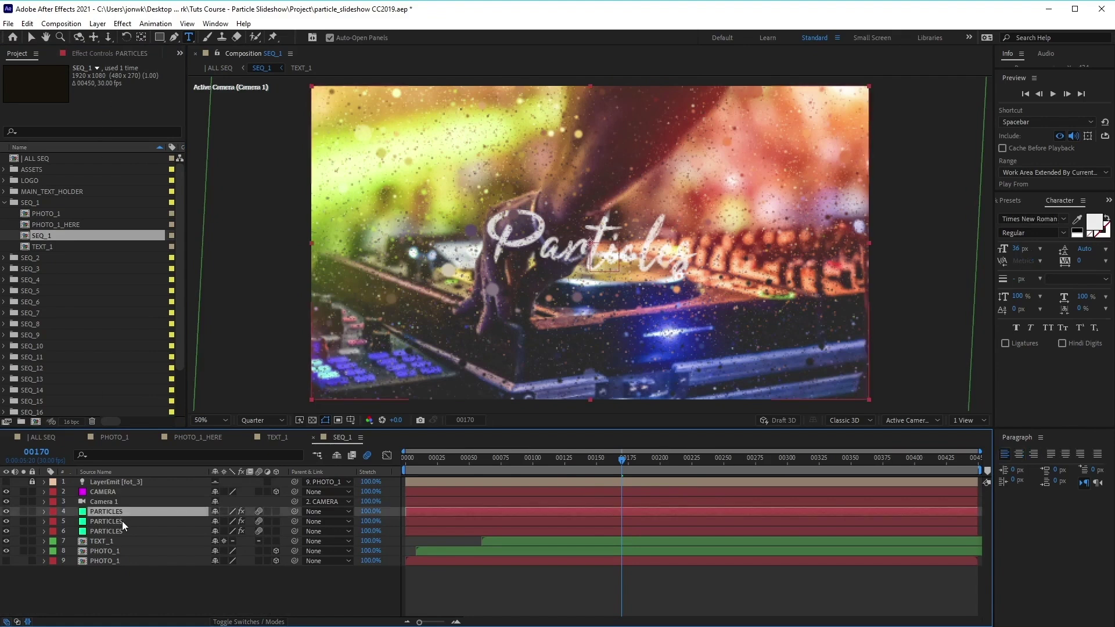
left_click(122, 521)
left_click(124, 531)
key("v")
key("ctrl+Up")
key("ctrl+Up")
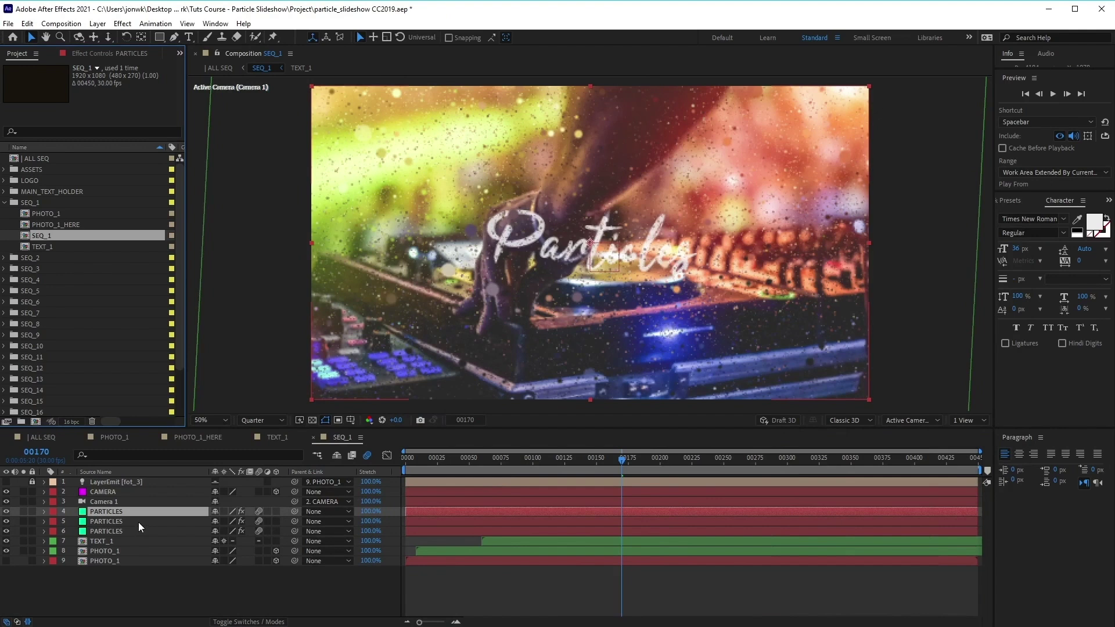
left_click(101, 54)
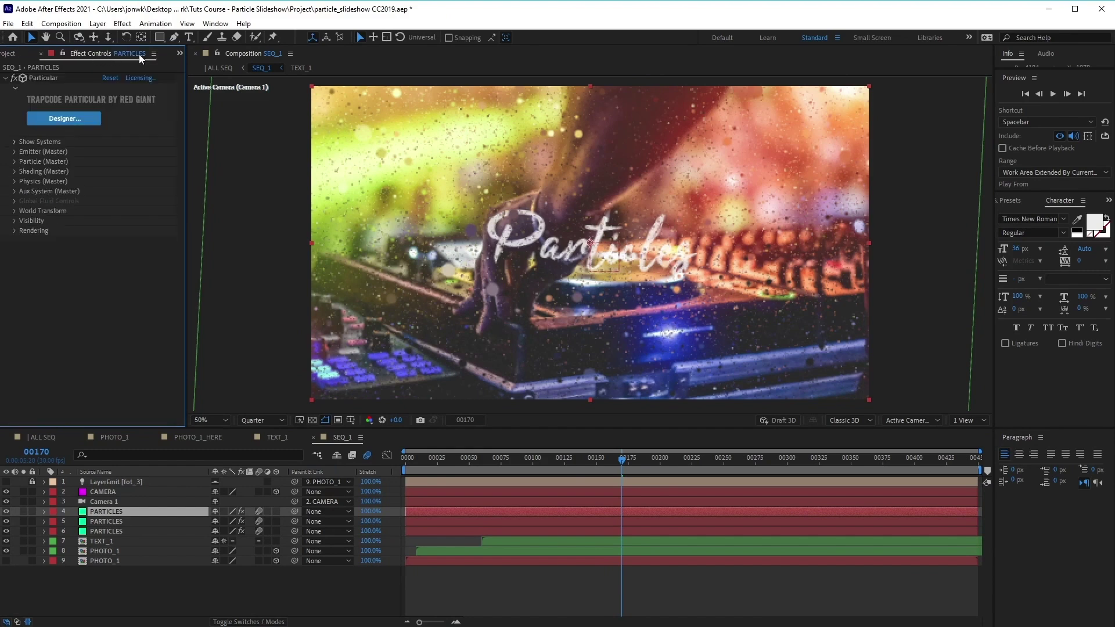
left_click(222, 27)
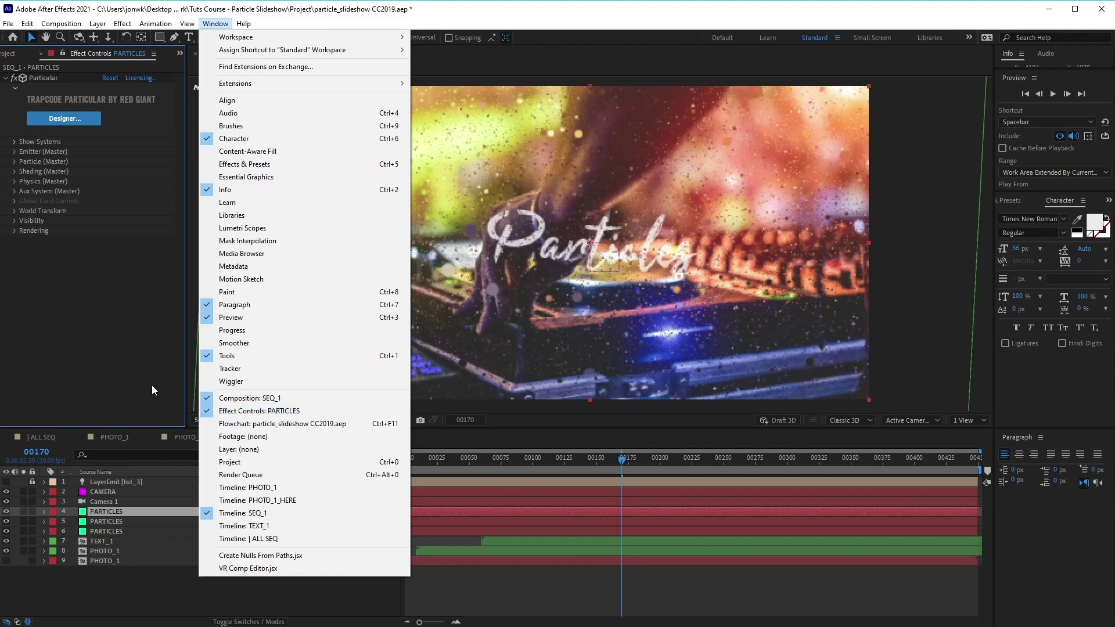
left_click(111, 330)
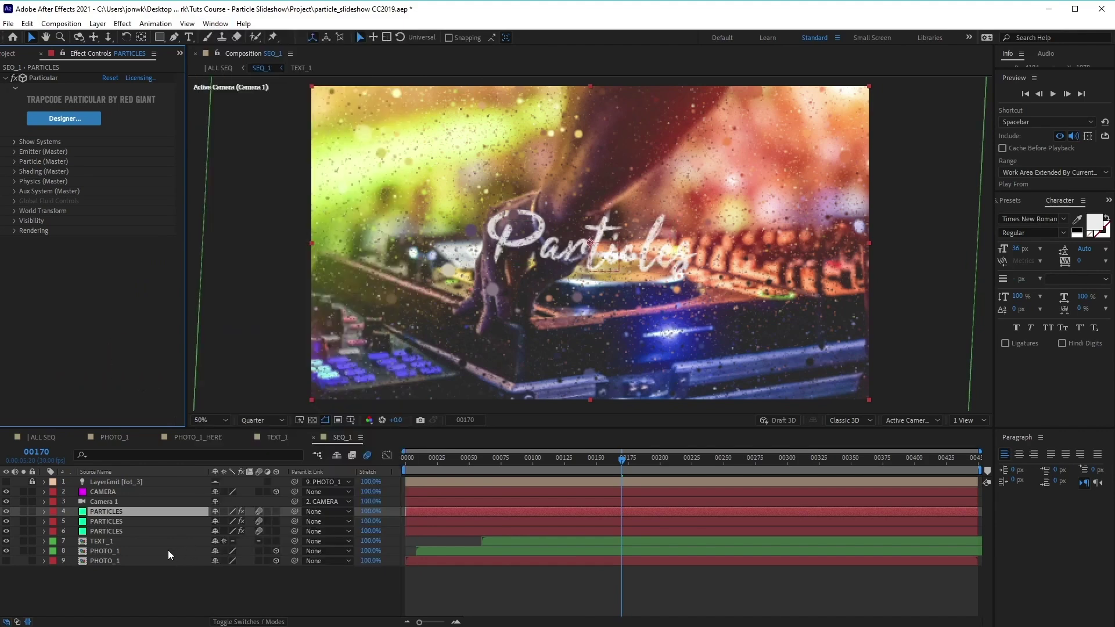
left_click(111, 521)
left_click(113, 512)
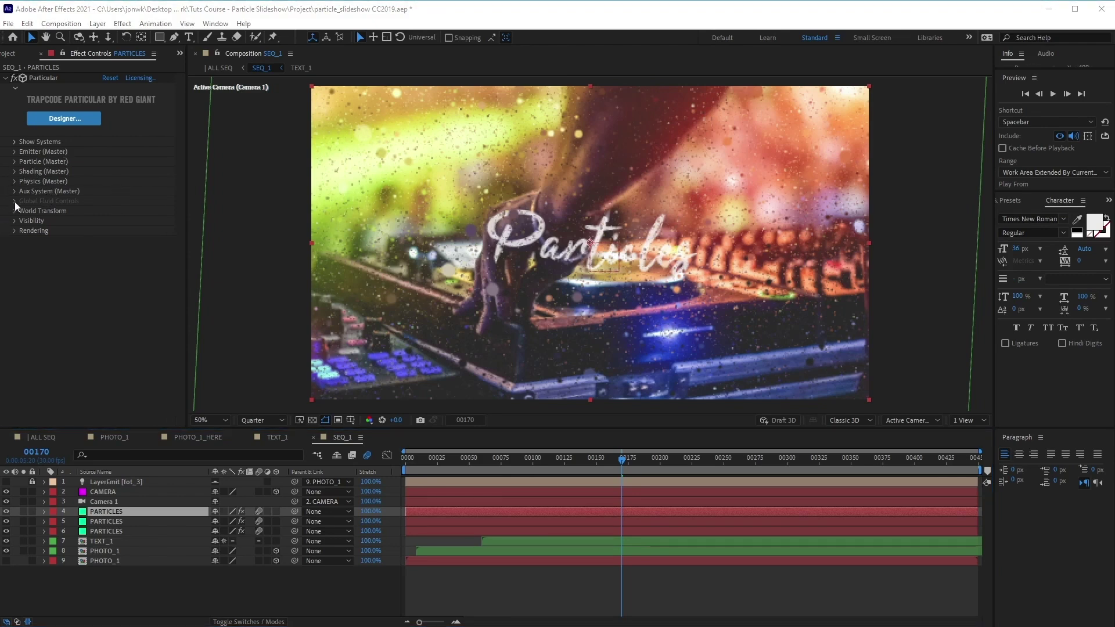
Step: In the Particle (Master) settings, set Life to 8 seconds, Size to 48.2 and Opacity to 39, and preview the result
left_click(15, 162)
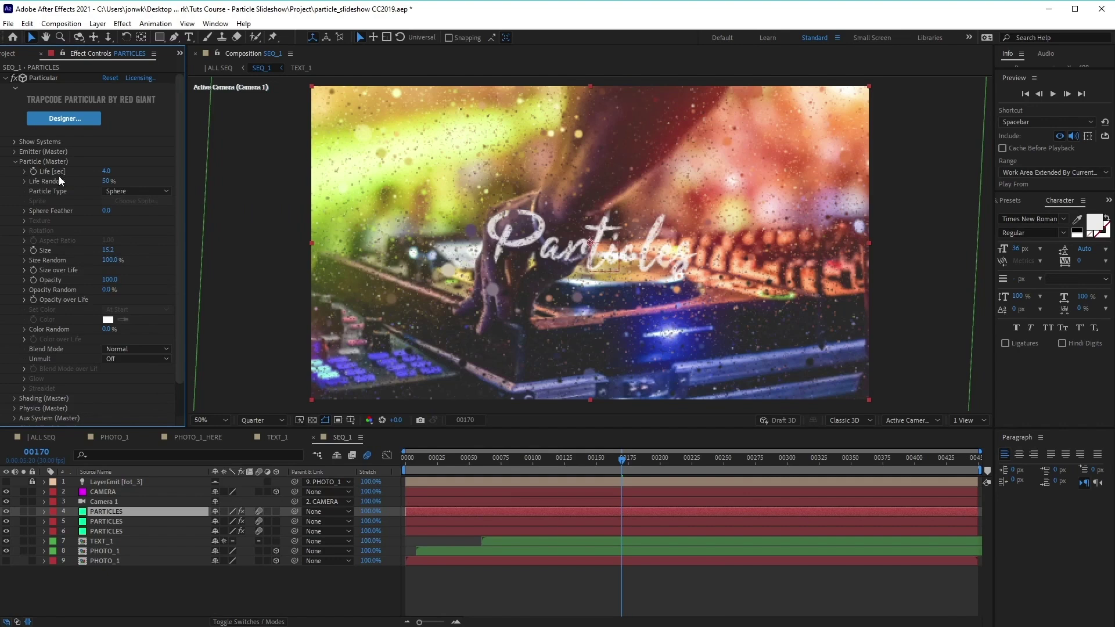
mouse_move(109, 173)
left_mouse_down()
mouse_move(141, 168)
mouse_move(130, 170)
left_mouse_up()
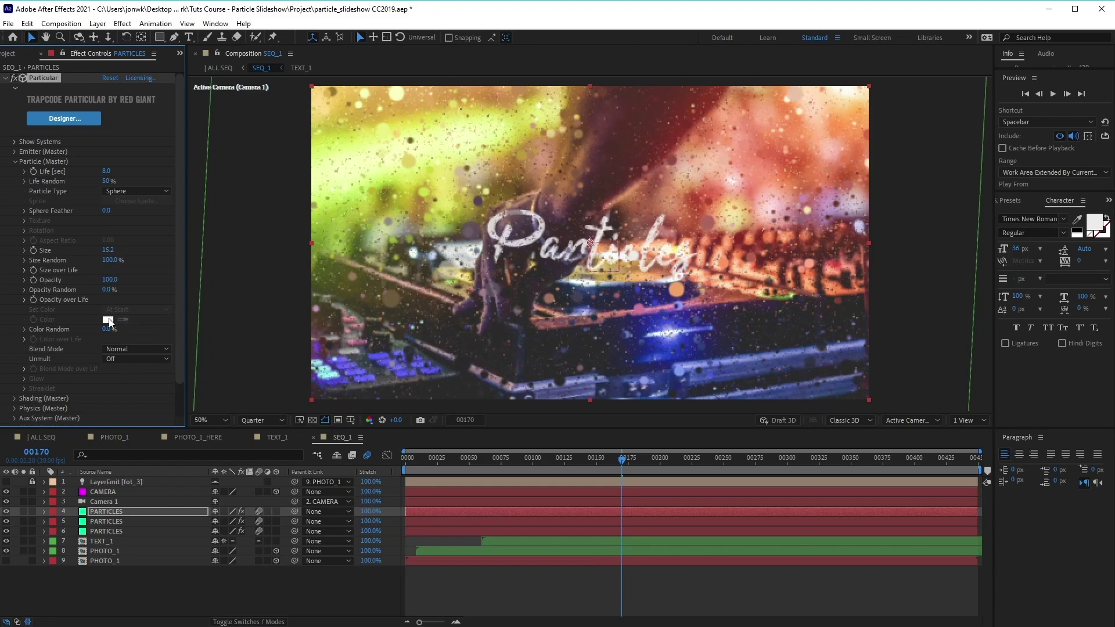
left_click_drag(109, 280, 132, 250)
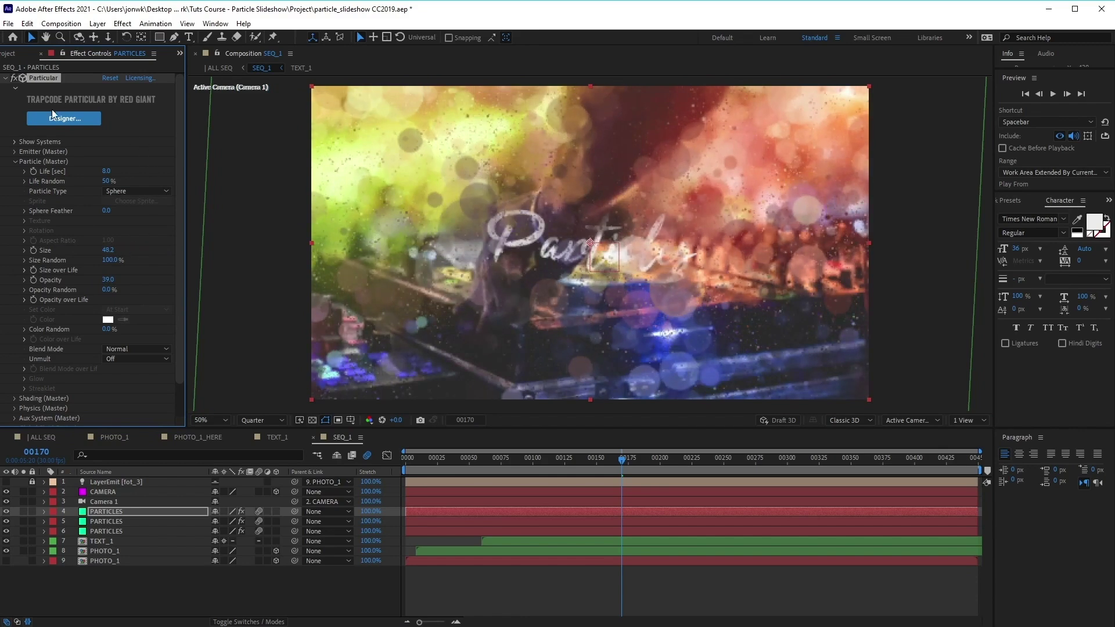
key("space")
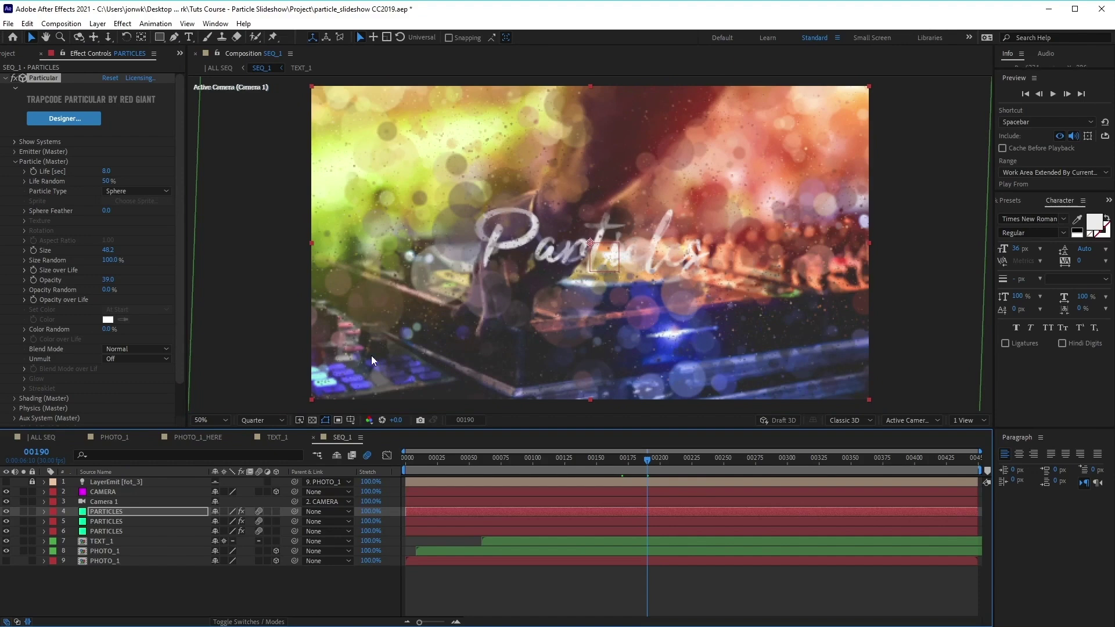
left_click(42, 438)
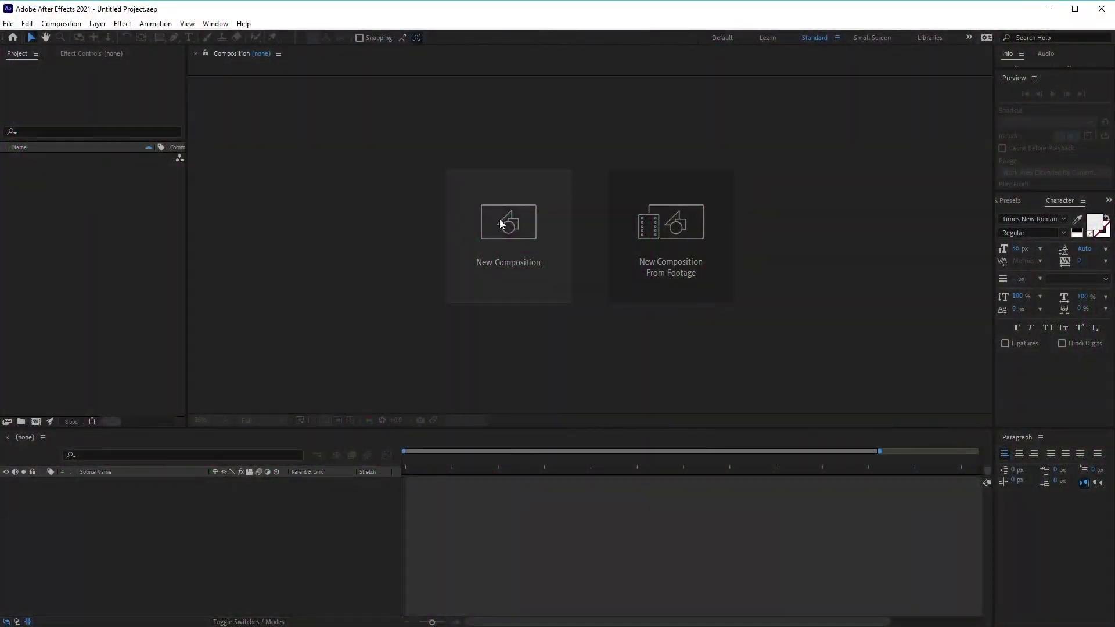
Step: Create a 1920 × 1080 composition named "Main Comp" with the aspect ratio unlocked
left_click(501, 224)
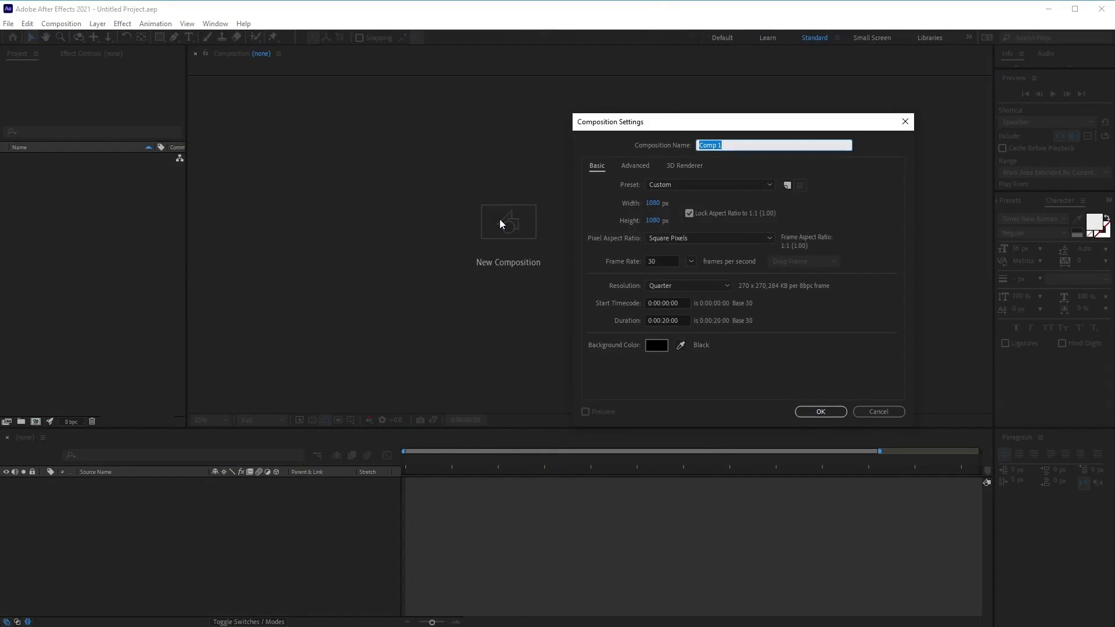
left_click(689, 213)
left_click(655, 204)
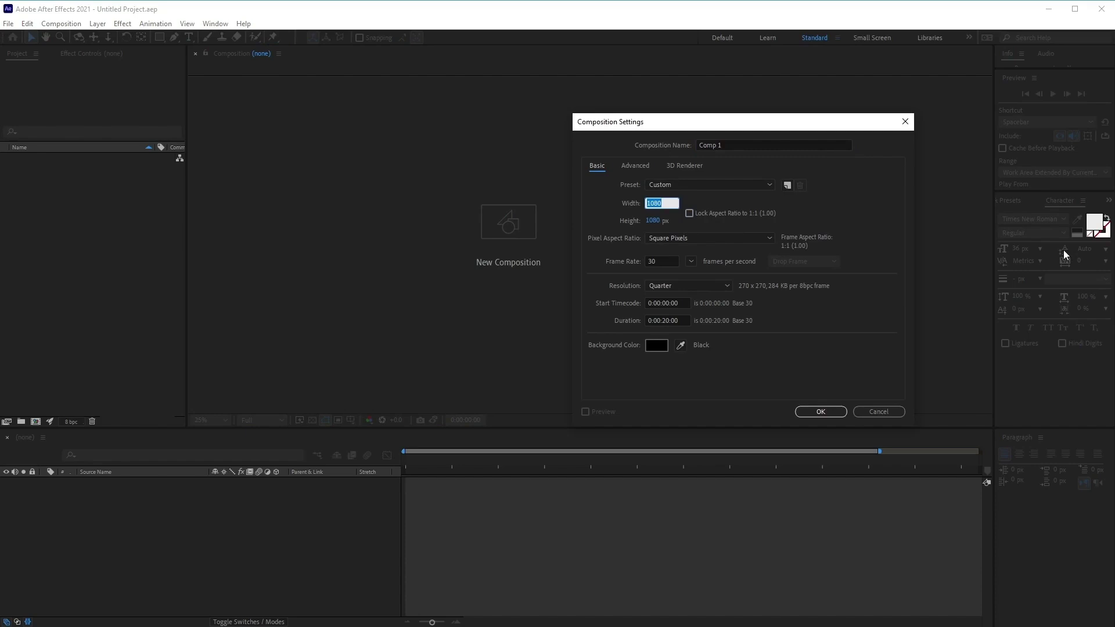
type("1920")
key("Tab")
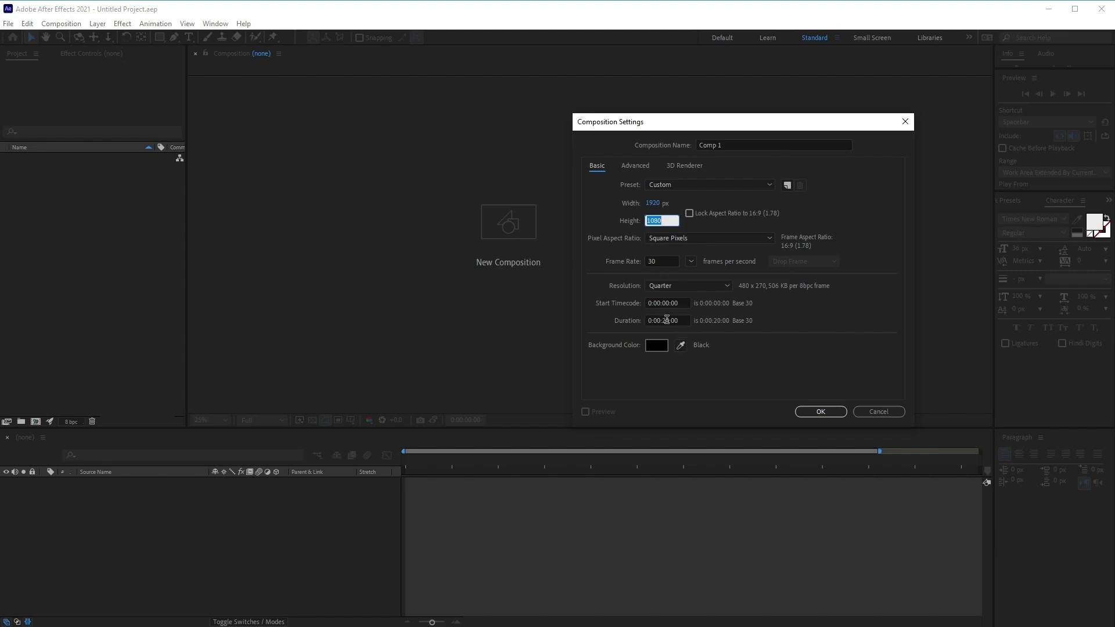
left_click(763, 344)
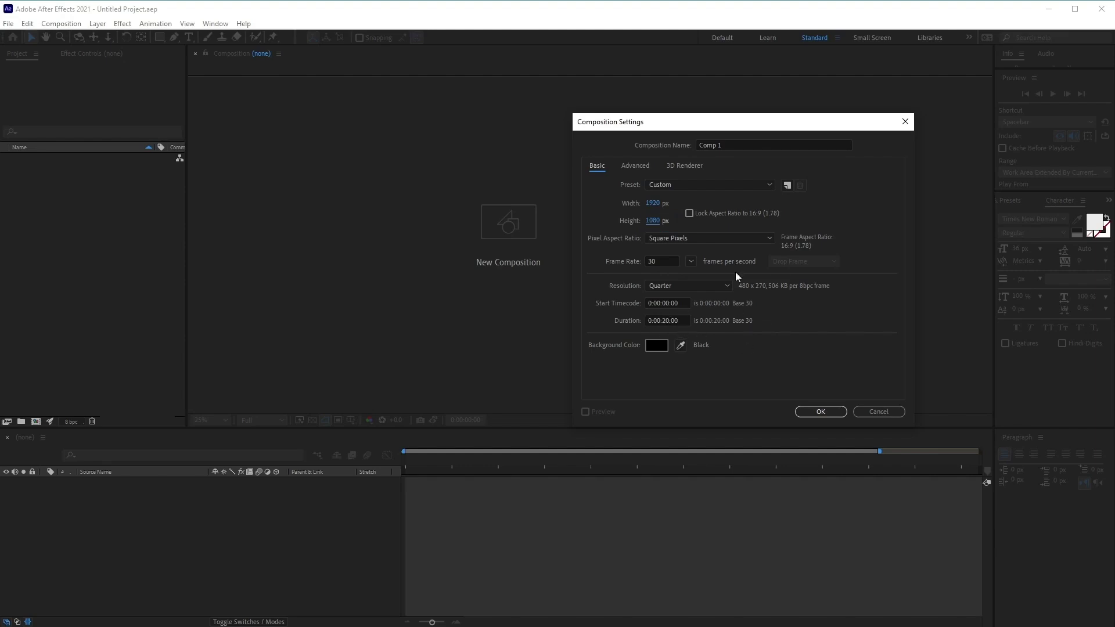
triple_click(741, 146)
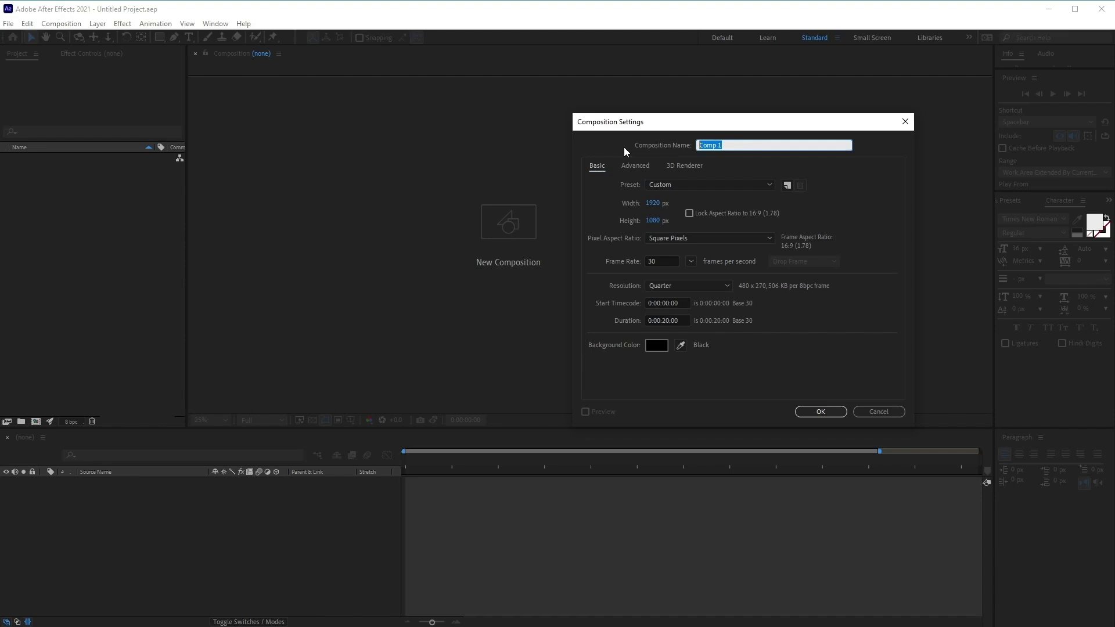
type("Main Comp")
left_click(821, 412)
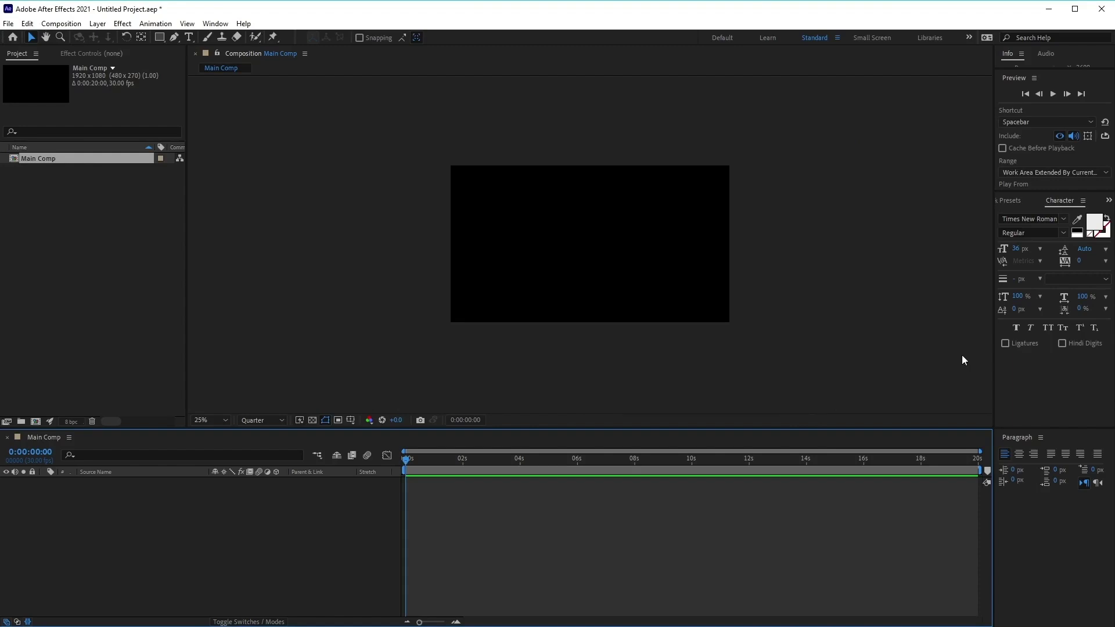
Step: Create a second composition named "Scene 01" with the same settings as Main Comp
left_click(62, 256)
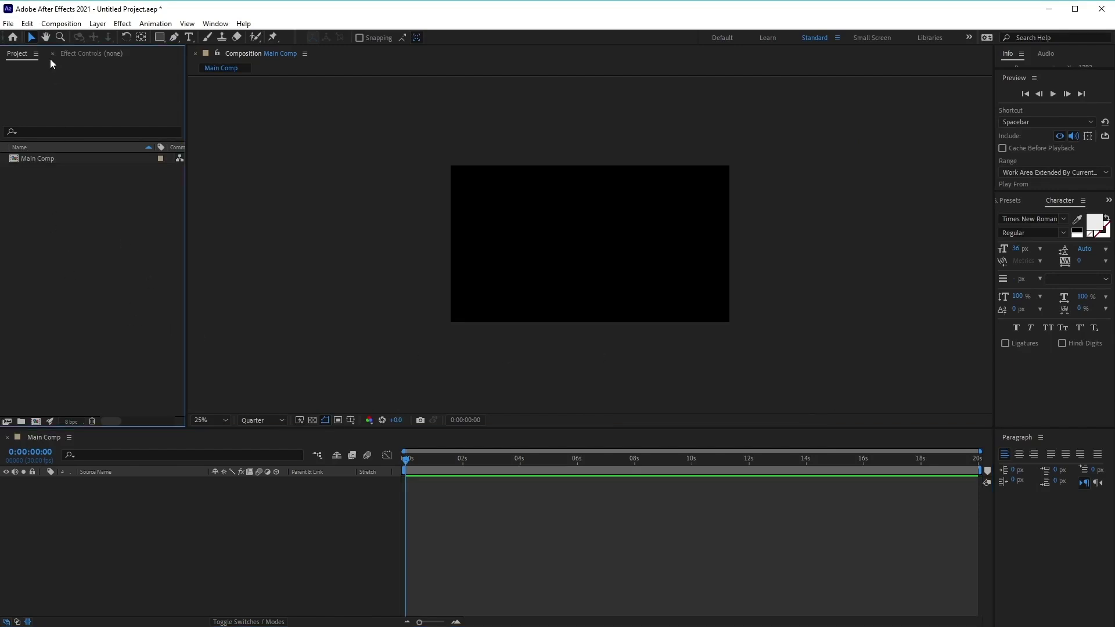
right_click(98, 201)
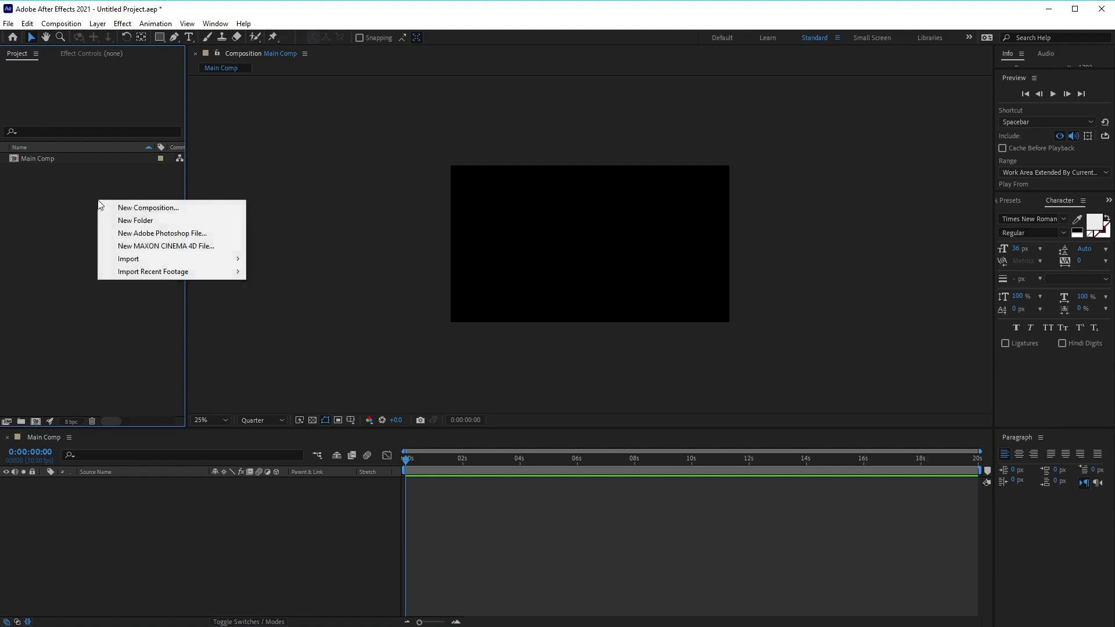
left_click(146, 209)
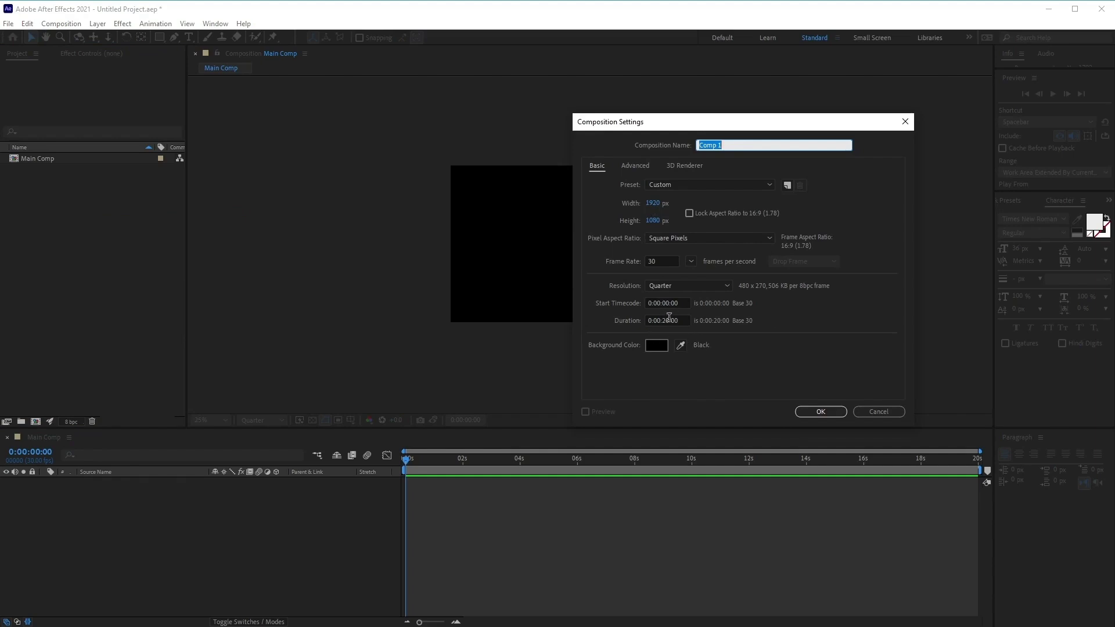
left_click(738, 145)
left_click(752, 146)
type("Scene 01")
left_click(838, 416)
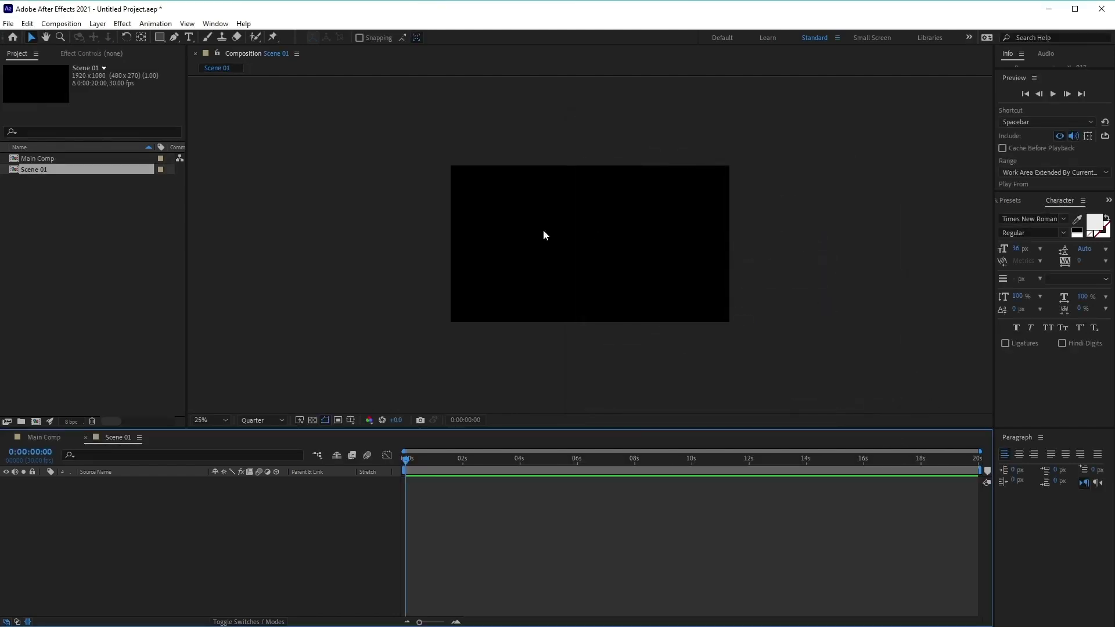
Step: Create a third composition named "Image 01" with the same settings as the other compositions
right_click(112, 279)
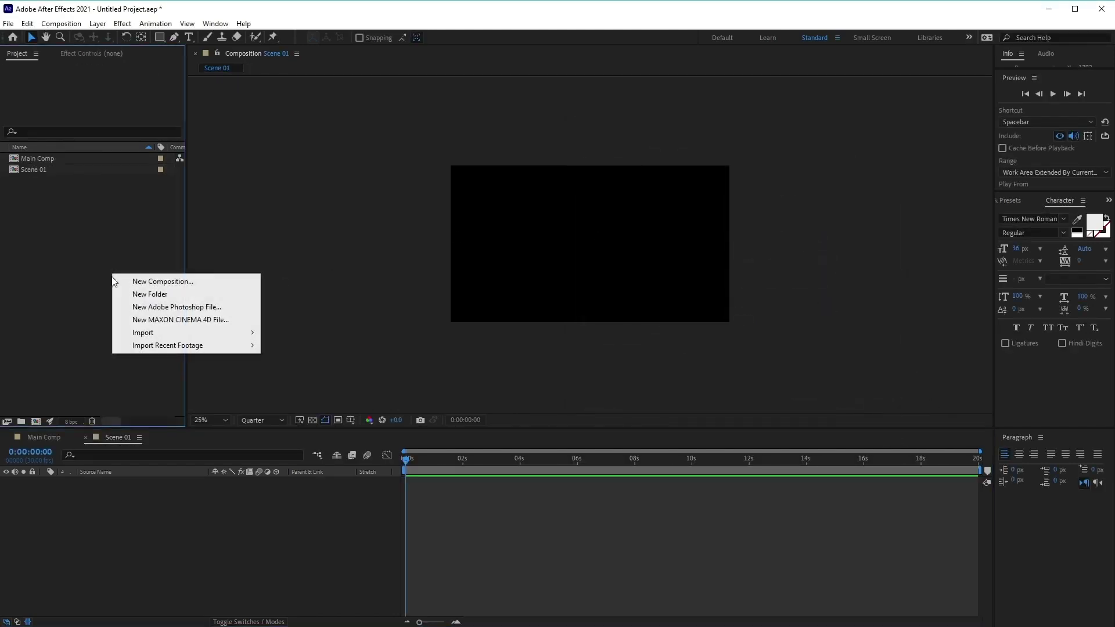
left_click(201, 280)
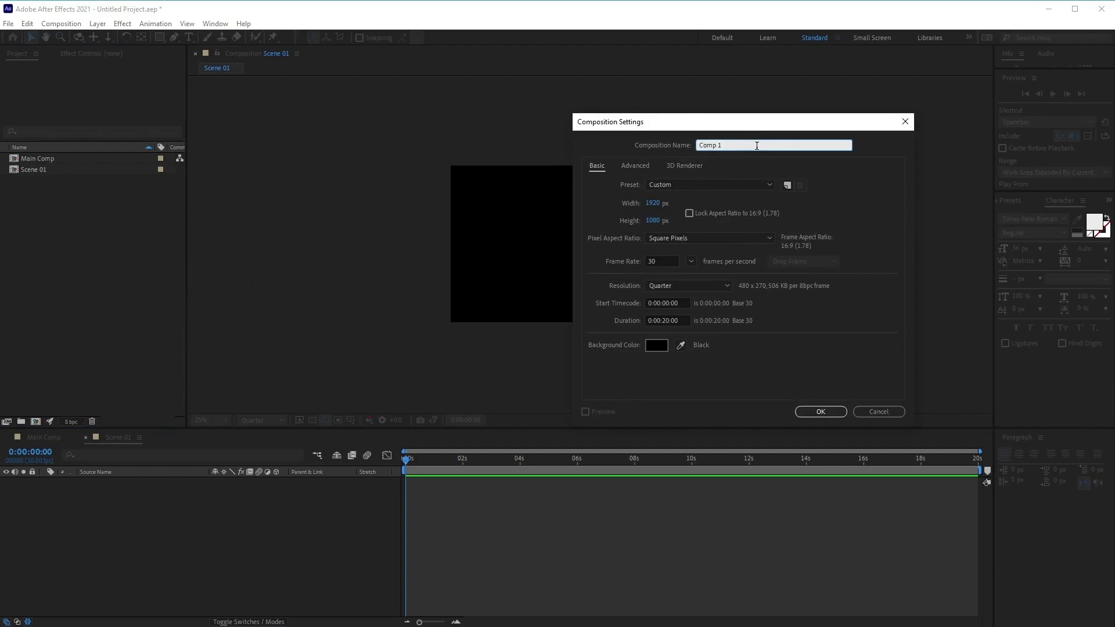
key("BackSpace")
type("Image 91")
key("BackSpace")
type("01")
left_click(808, 413)
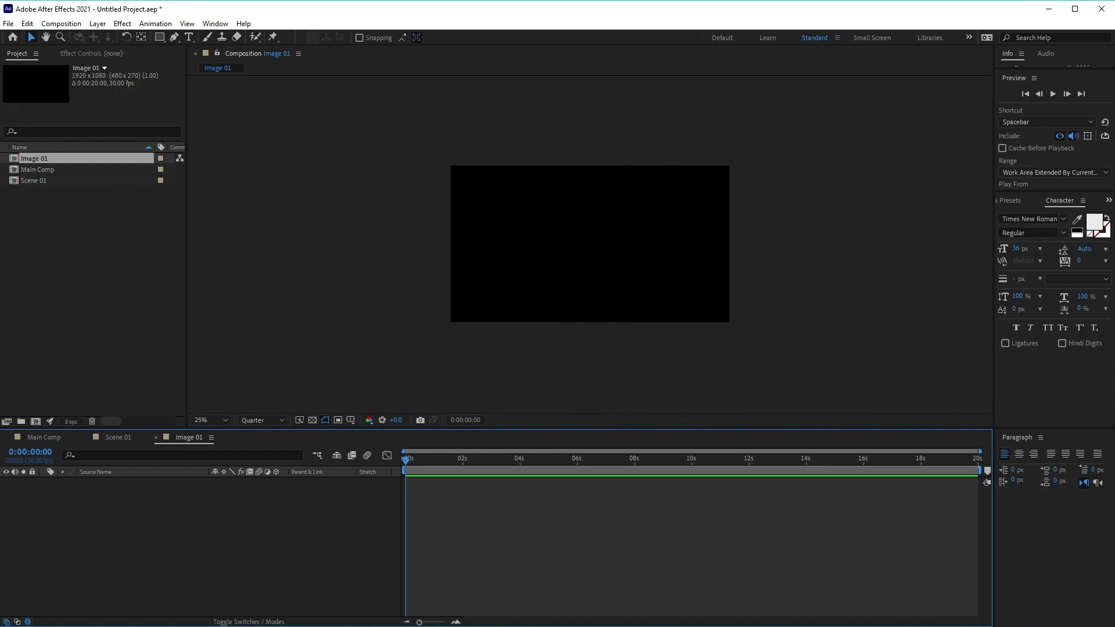
Step: Import the holi-colors dancing JPG photo into the project
left_click_drag(552, 431, 132, 284)
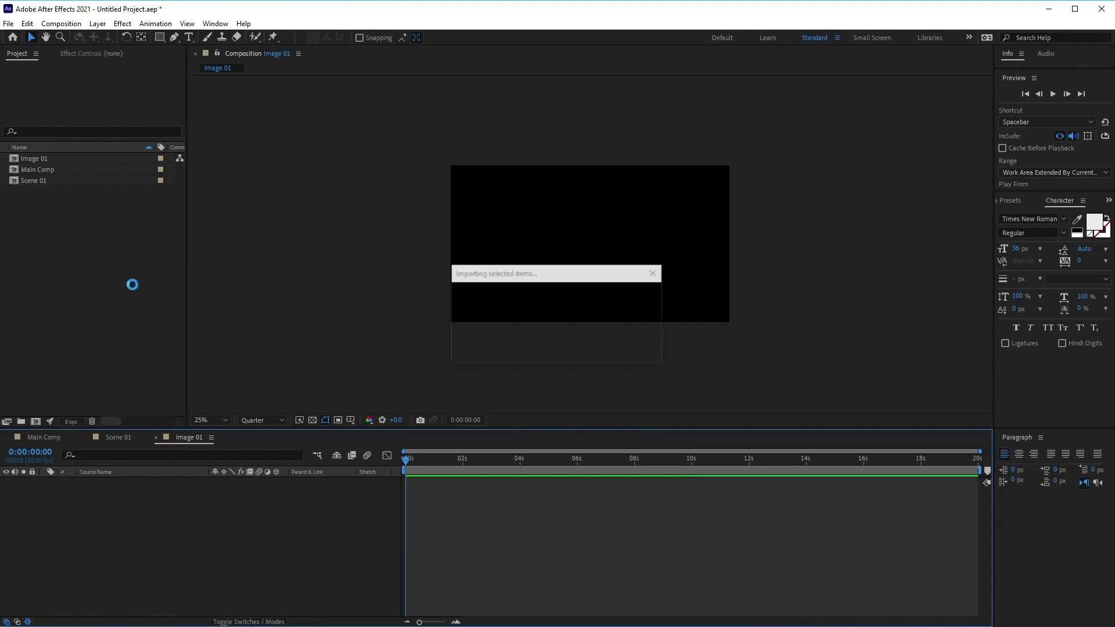
left_click(8, 24)
mouse_move(64, 192)
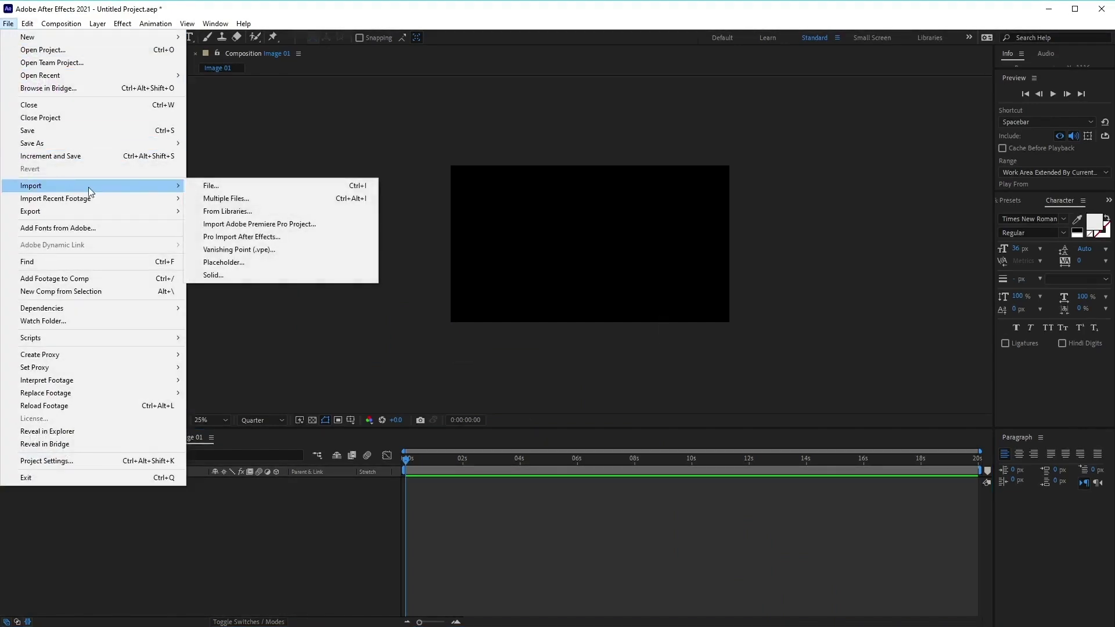
left_click(253, 186)
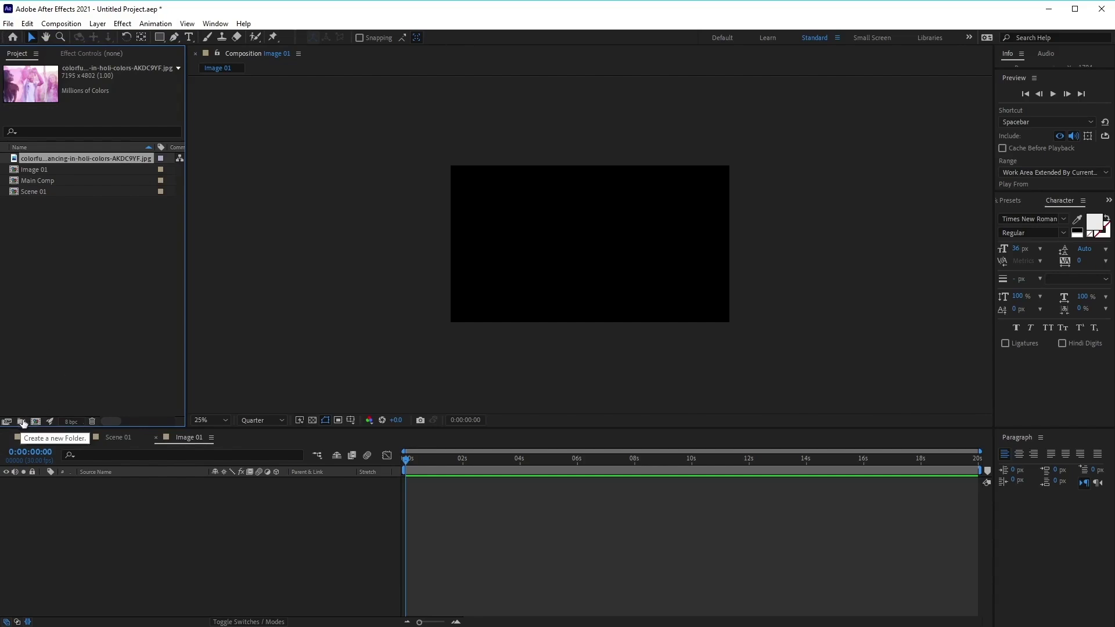
Step: Create a project folder named "Images" and move the imported holi-colors photo into it
left_click(22, 423)
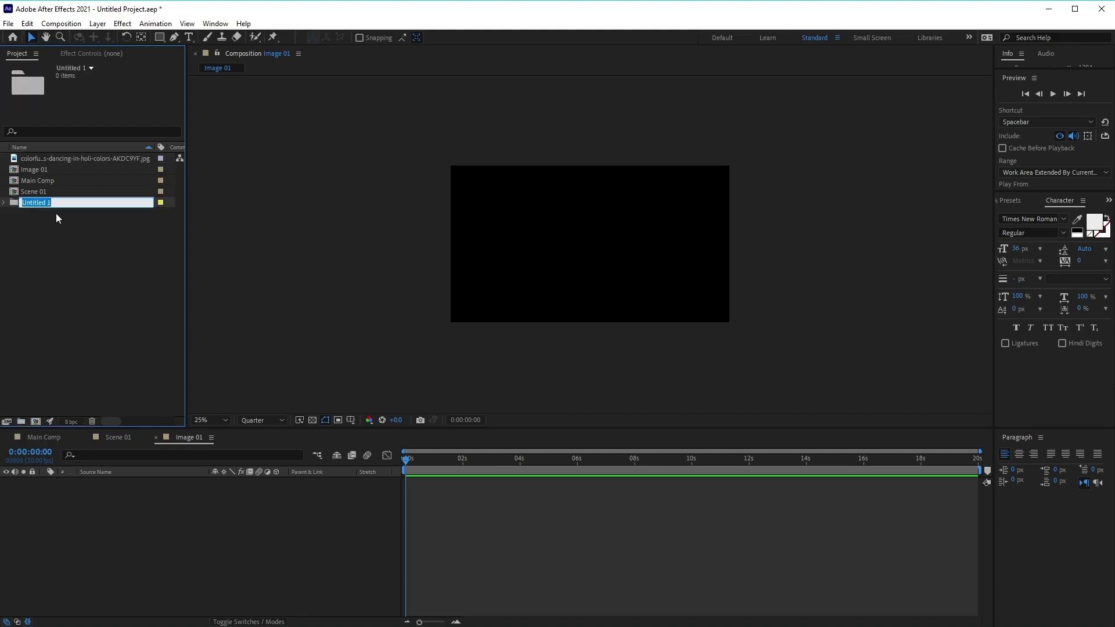
left_click_drag(59, 205, 2, 203)
type("Images")
key("Return")
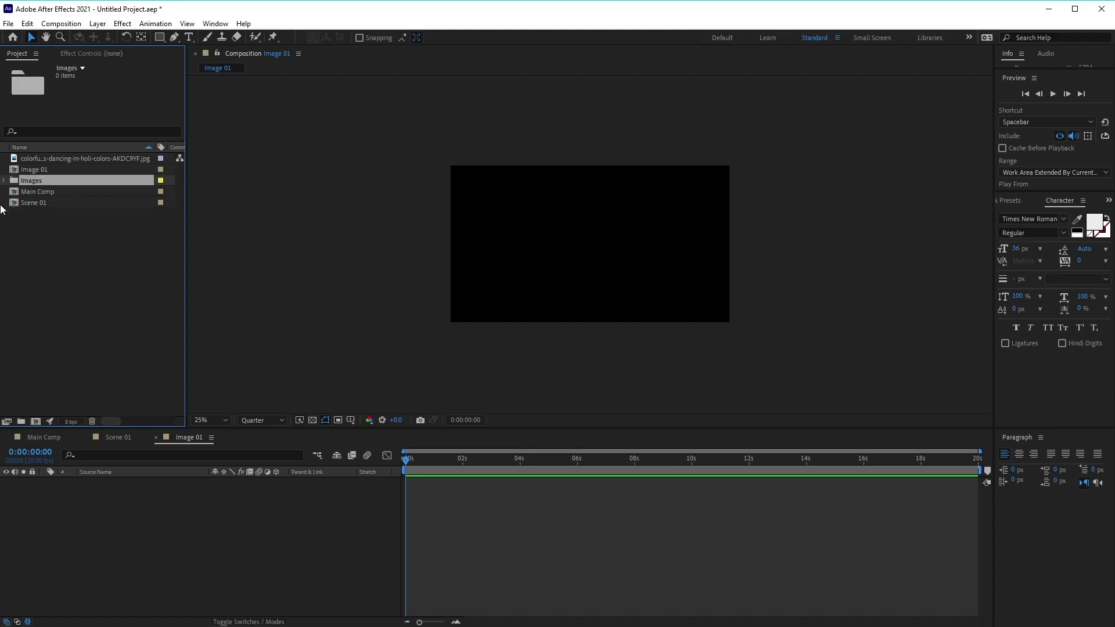
left_click(37, 159)
left_click_drag(36, 159, 79, 179)
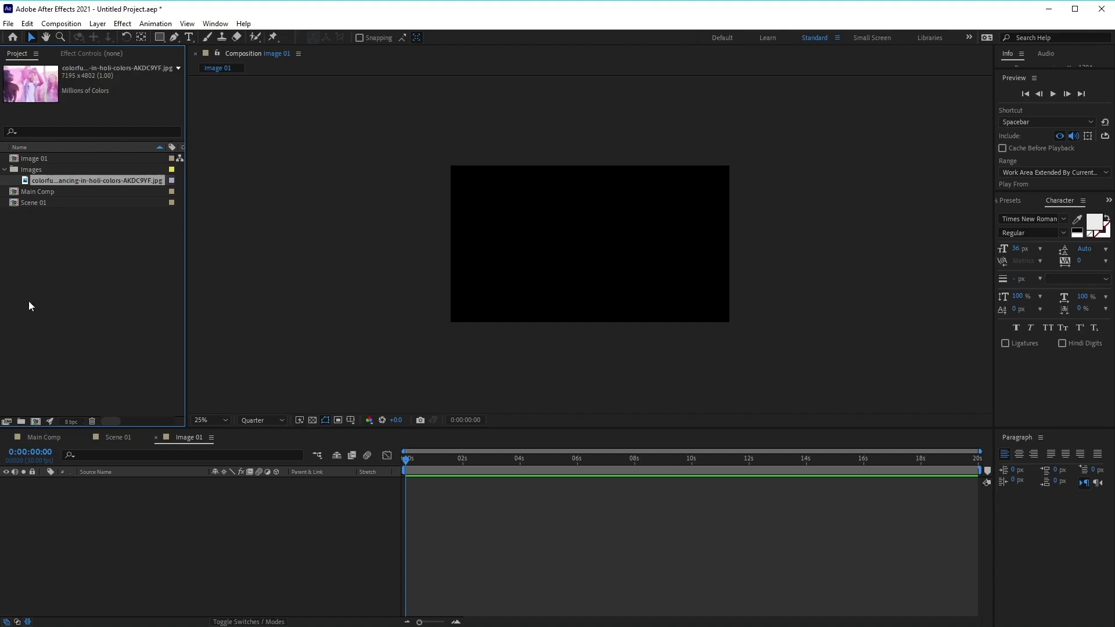
Step: Add the holi-colors photo to the Image 01 composition as a layer and set its Scale to 27%
left_click(183, 437)
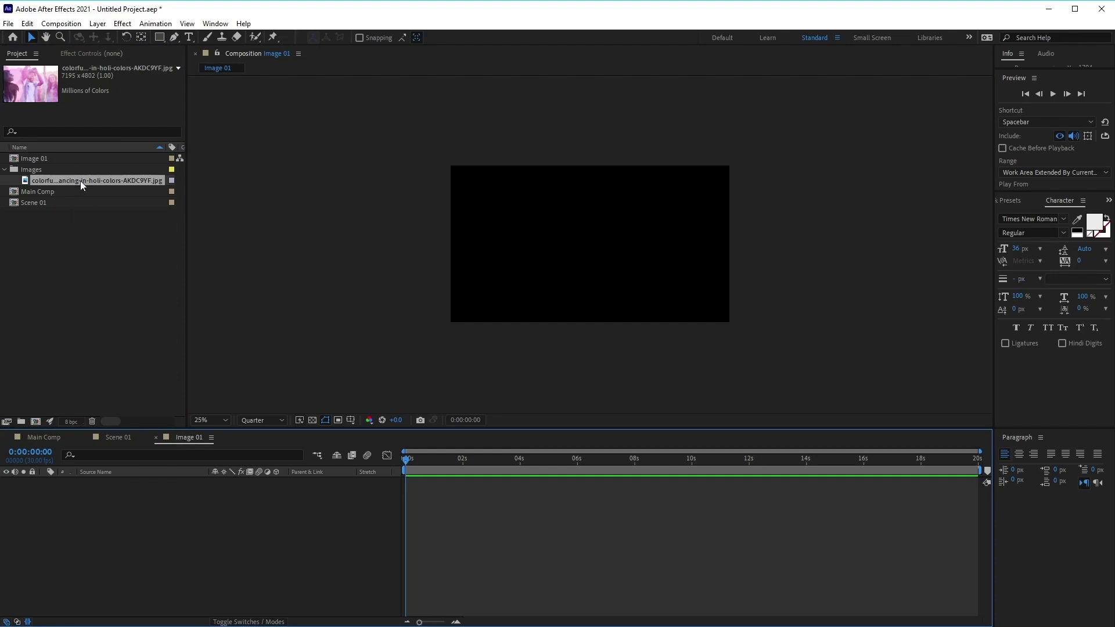
left_click_drag(84, 179, 215, 554)
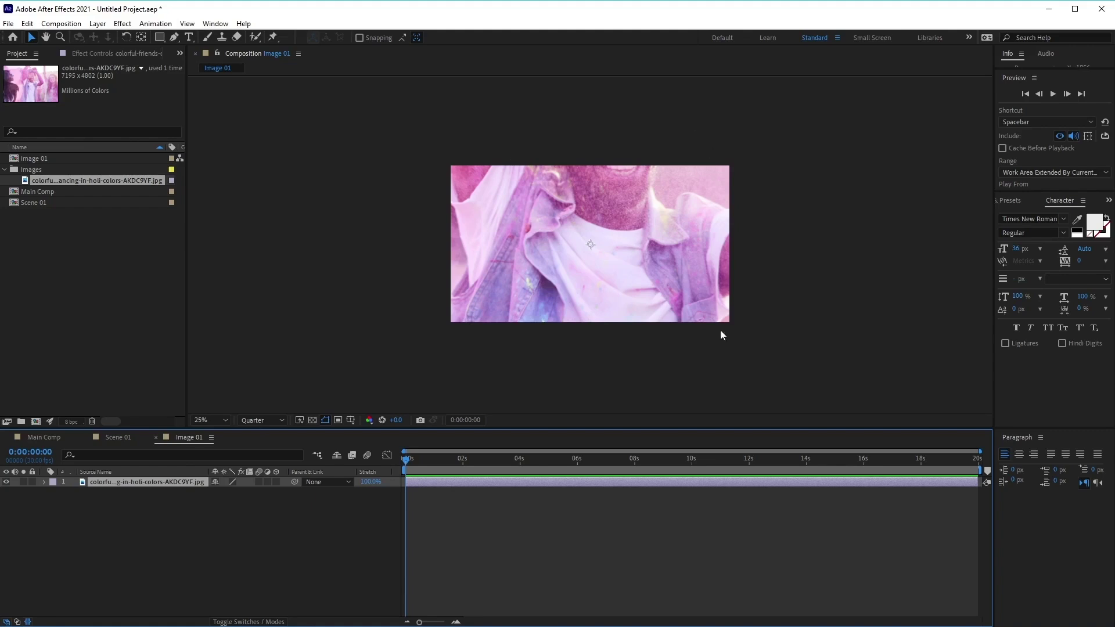
left_click(43, 482)
left_click(54, 493)
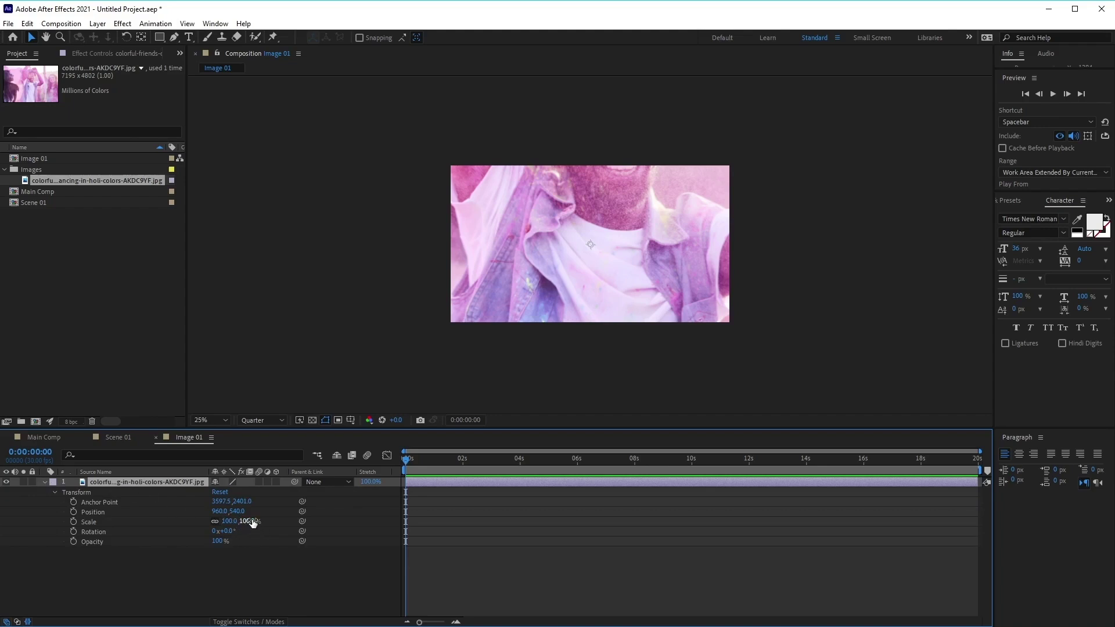
left_click_drag(253, 523, 218, 531)
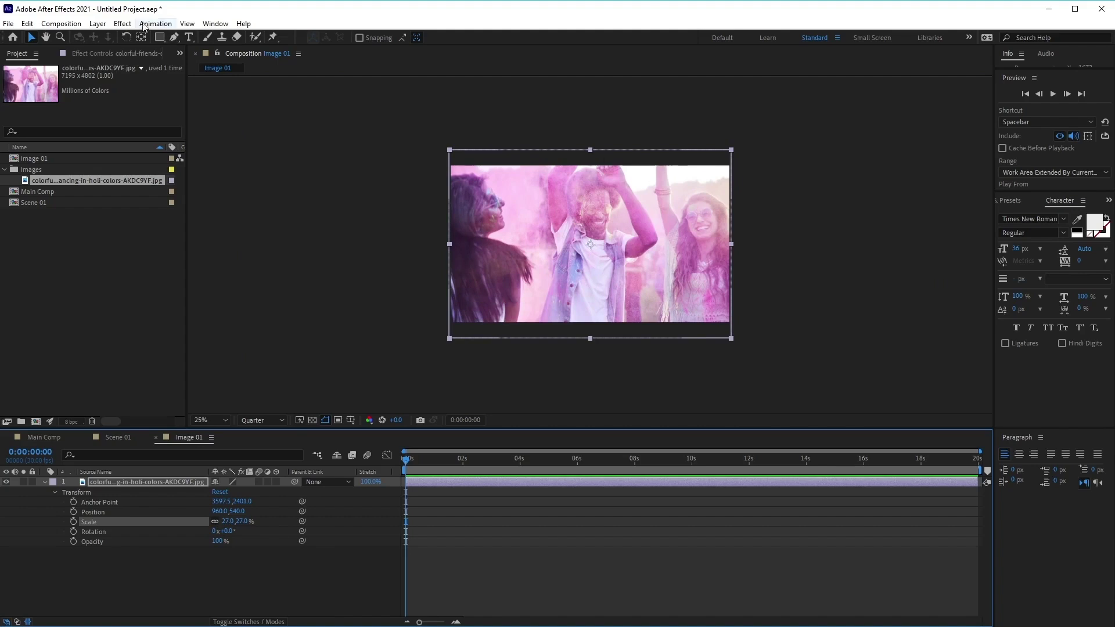
Step: Add an adjustment layer to the Image 01 composition, ordered above the photo layer
left_click(103, 24)
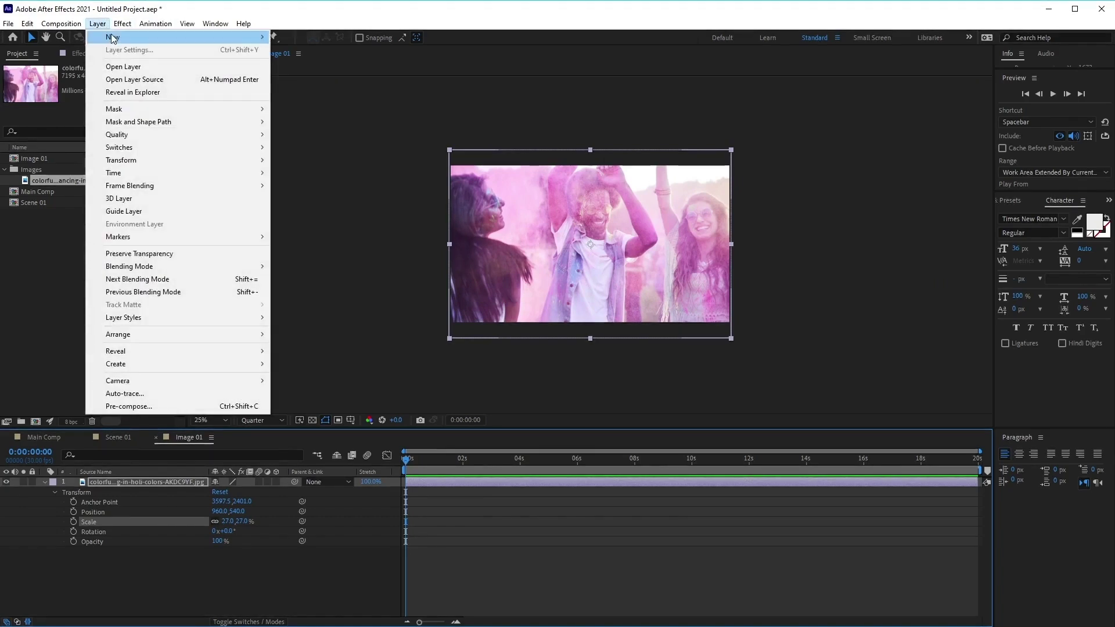
mouse_move(113, 36)
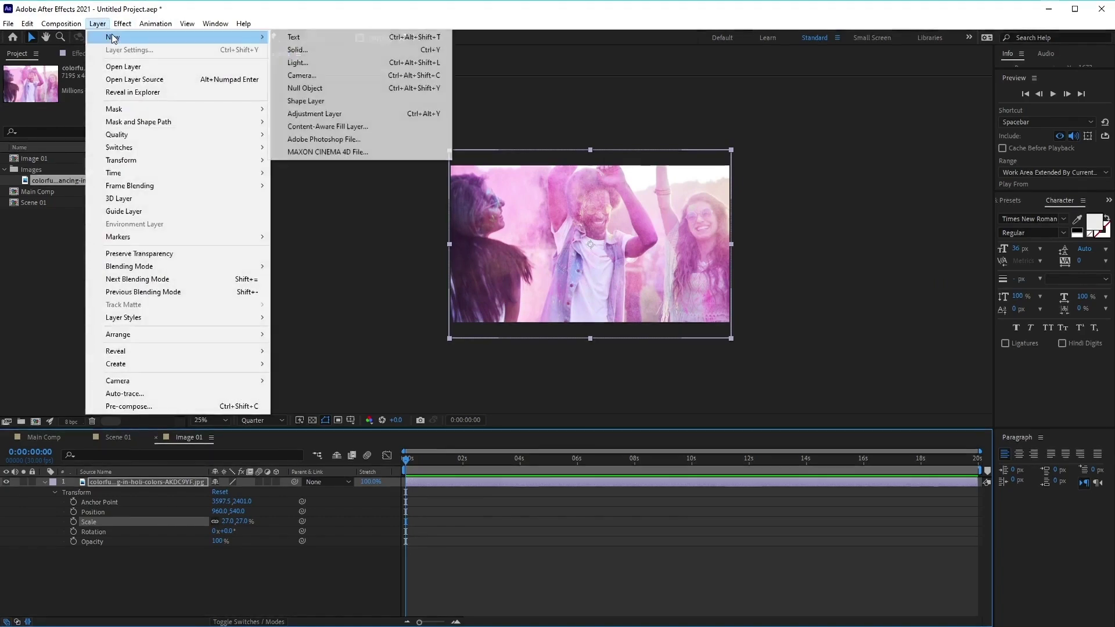
left_click(366, 112)
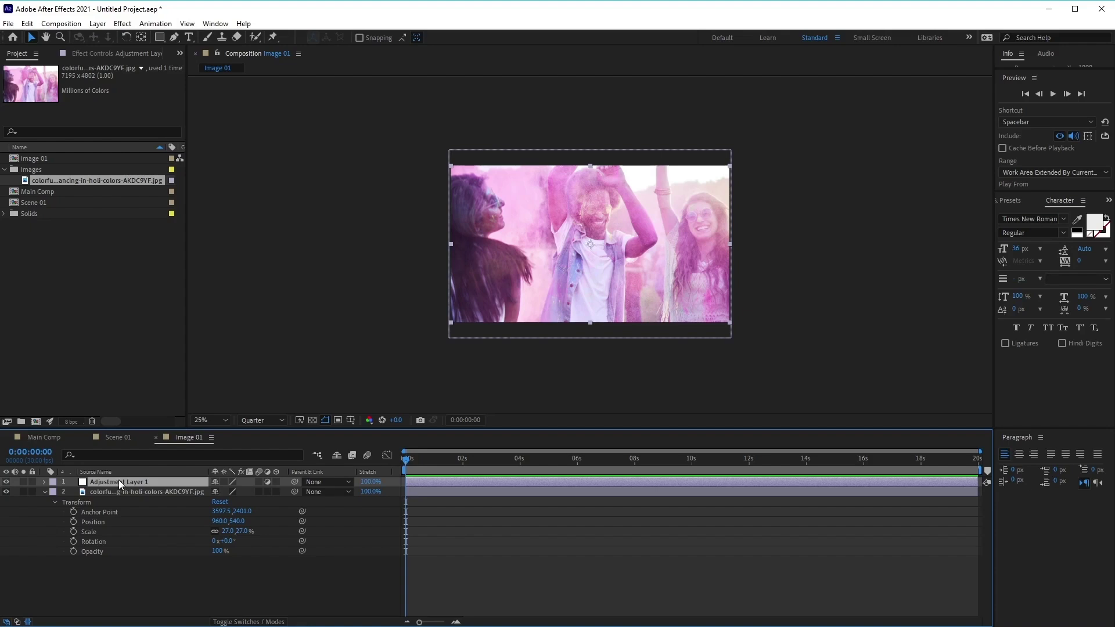
left_click_drag(127, 482, 127, 586)
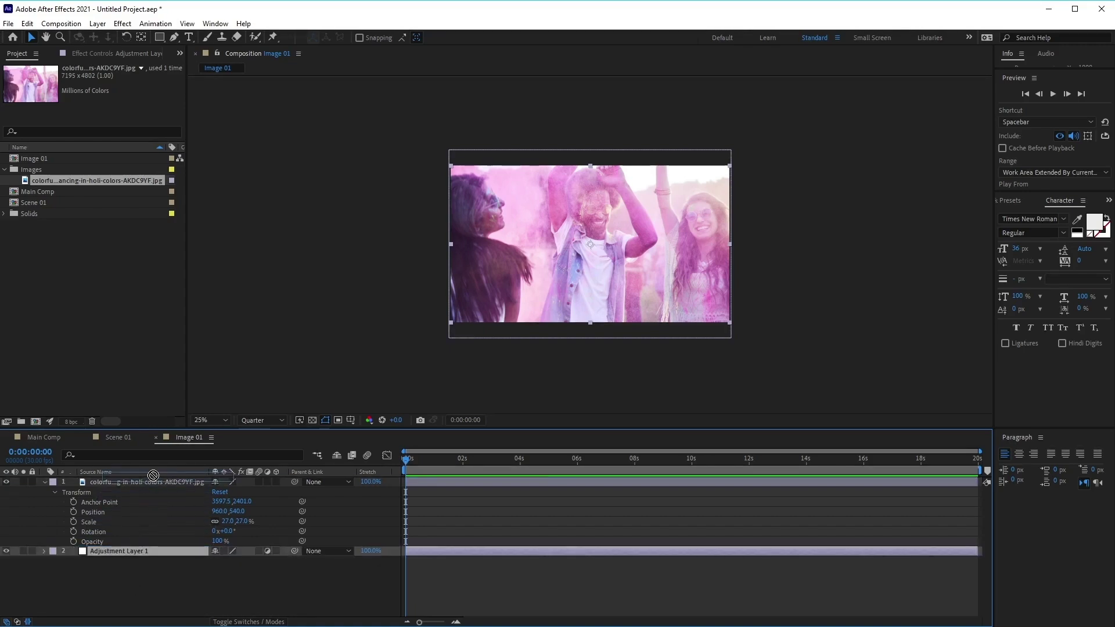
left_click_drag(153, 480, 114, 492)
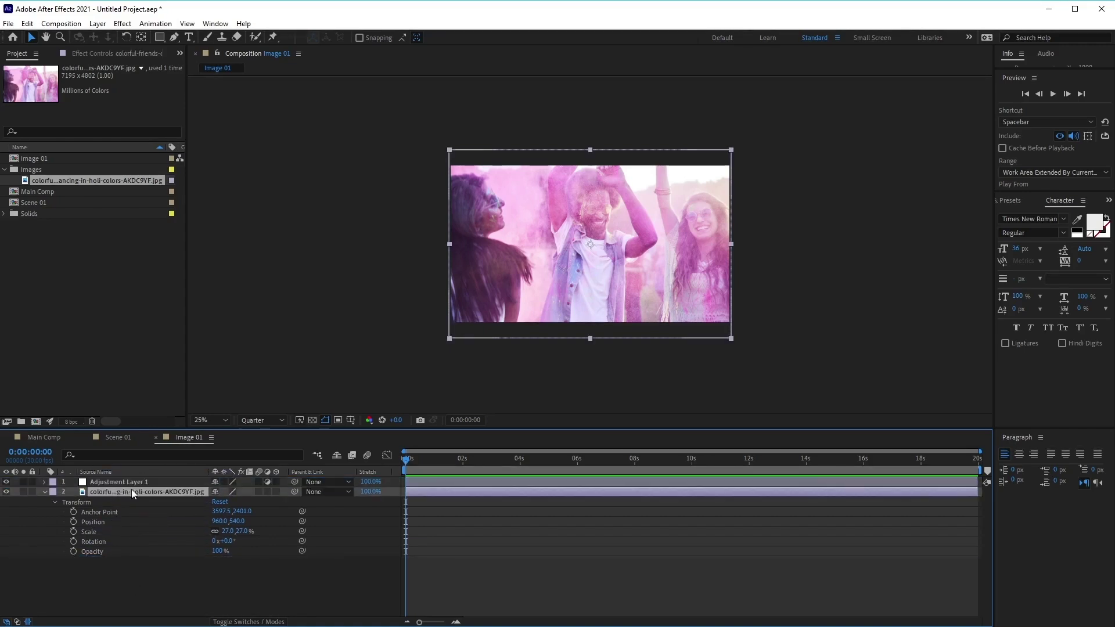
Step: Find the Extract keying effect and apply it to the adjustment layer in the Image 01 composition
left_click(148, 482)
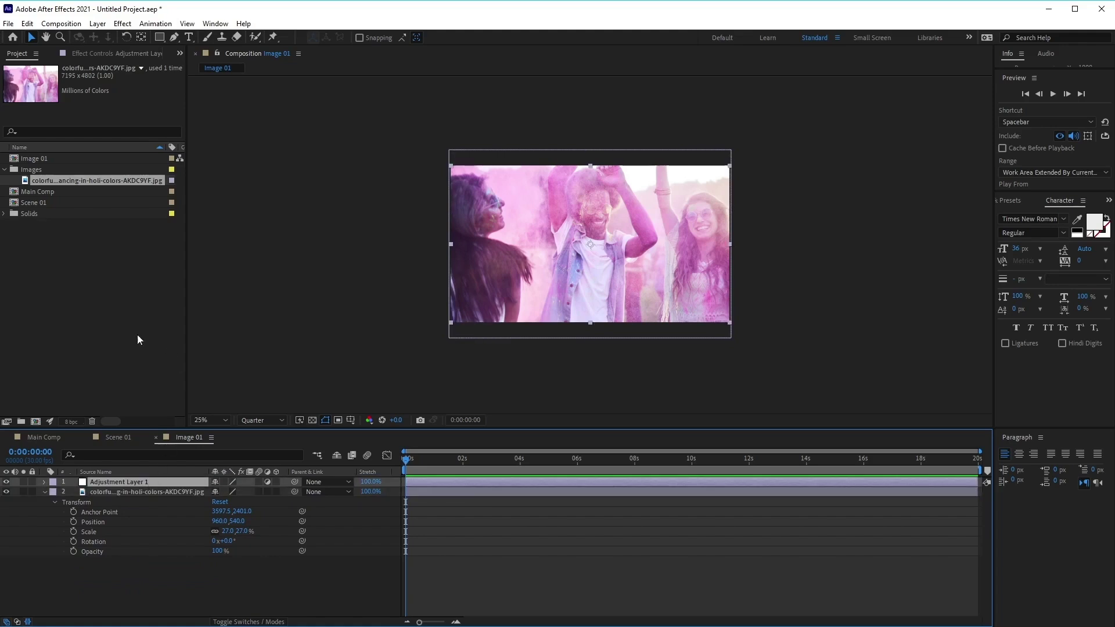
left_click(1020, 369)
left_click(1003, 201)
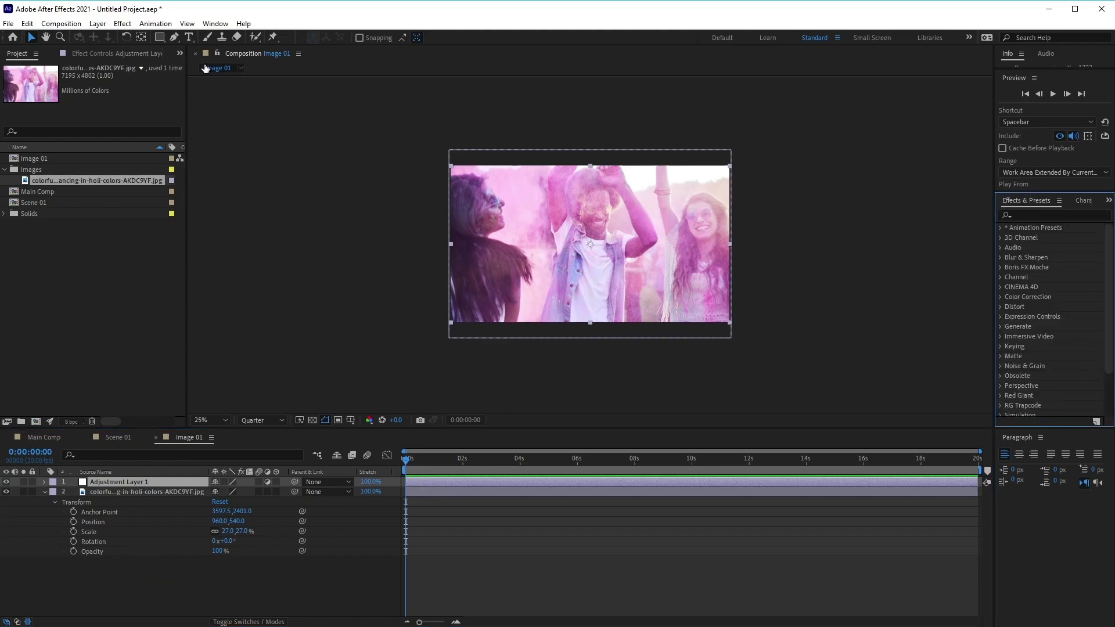
left_click(214, 24)
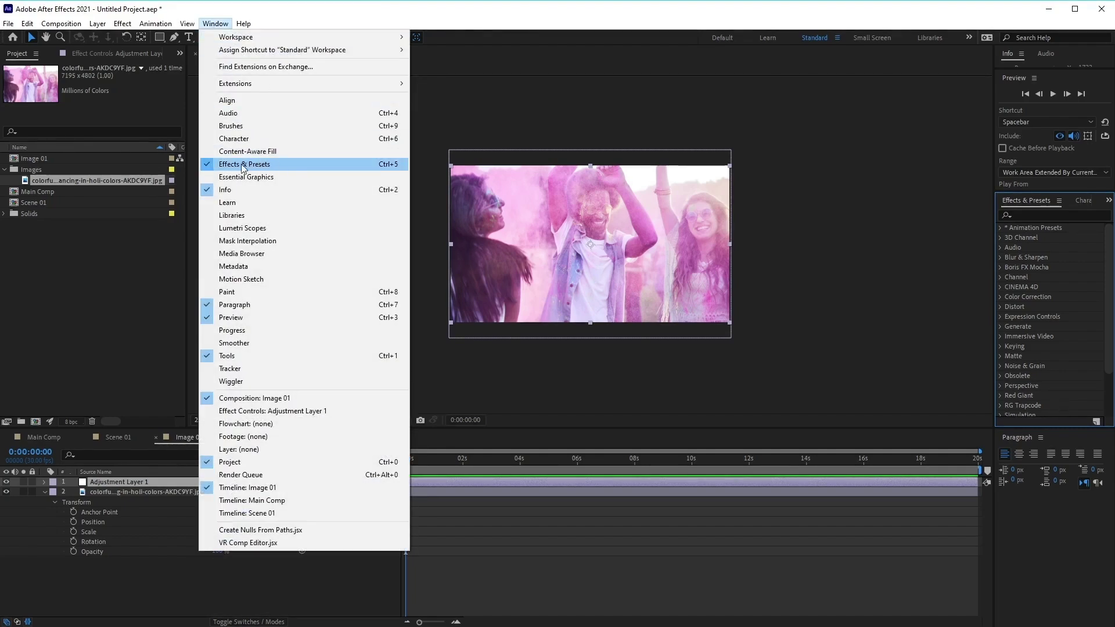
left_click(1090, 259)
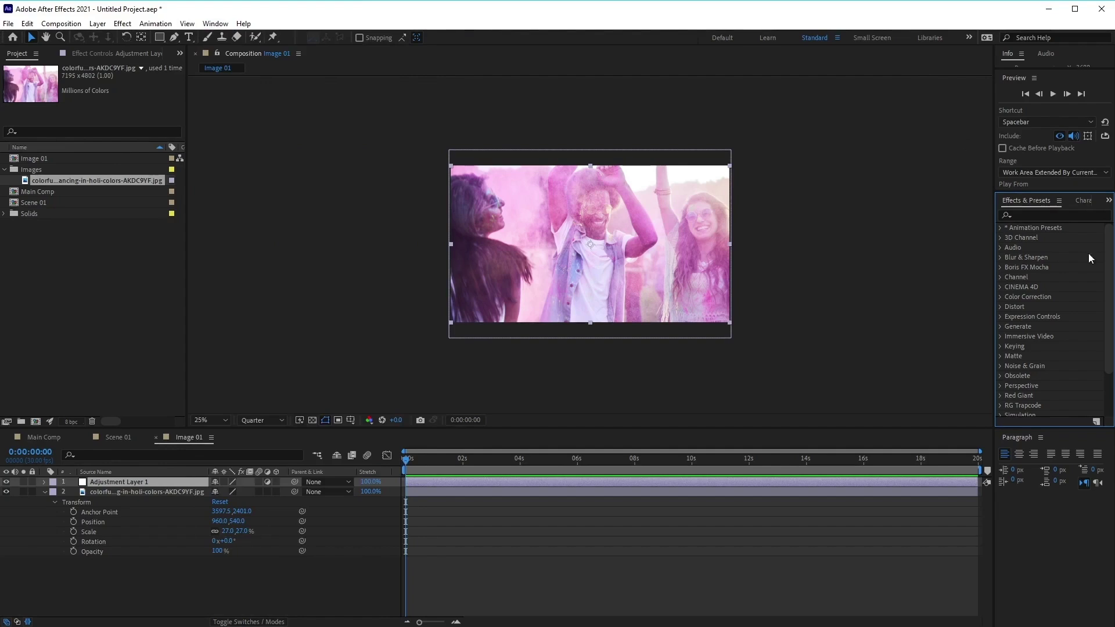
left_click(1063, 215)
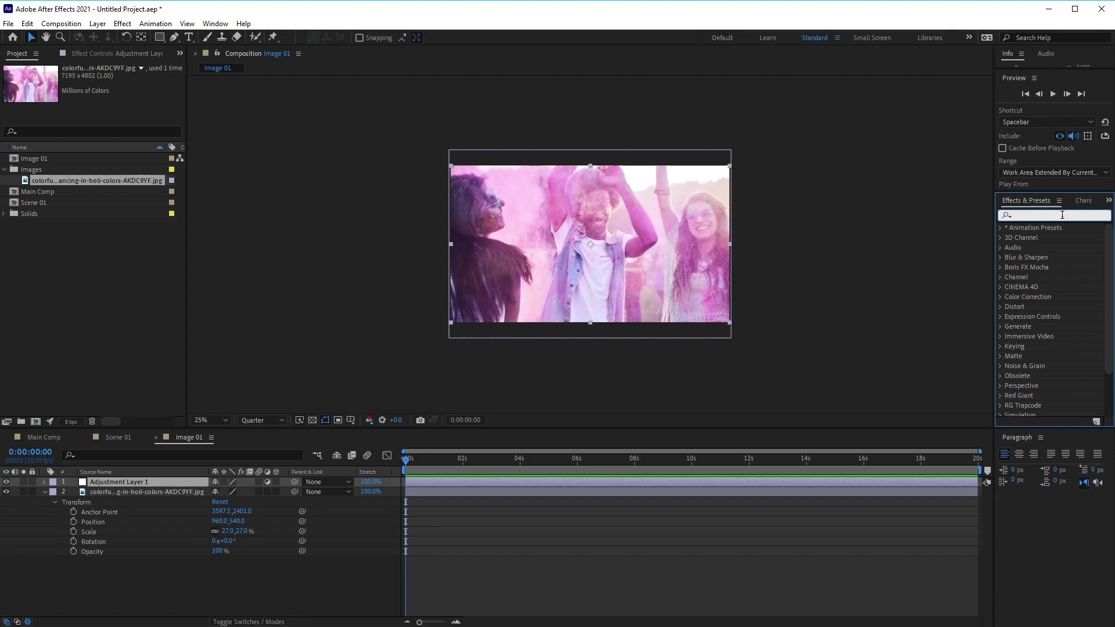
type("extract")
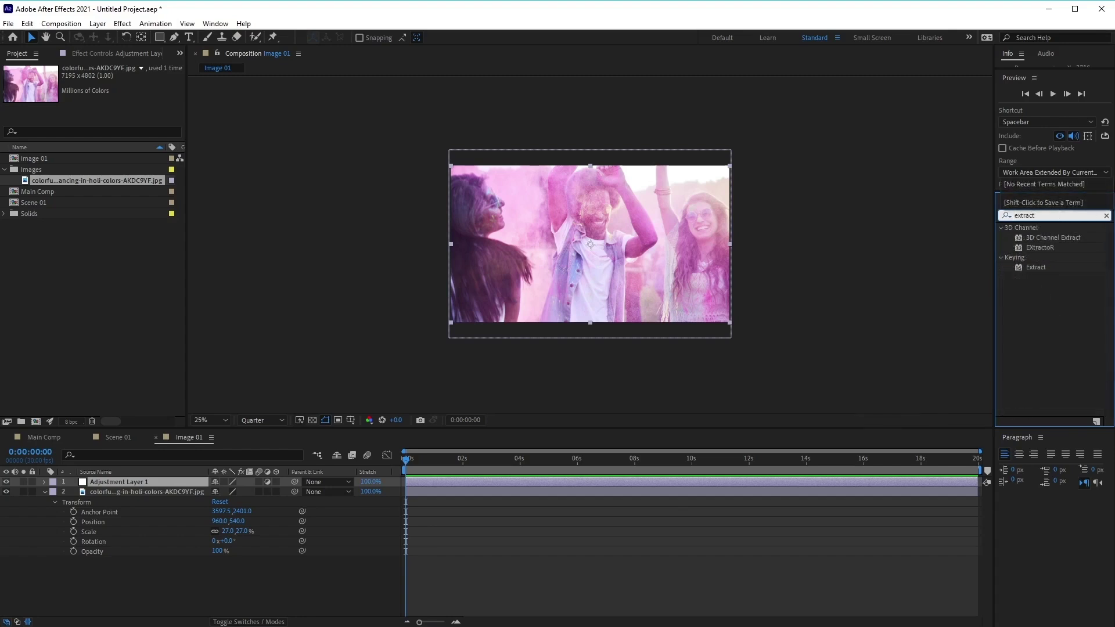
left_click(1034, 267)
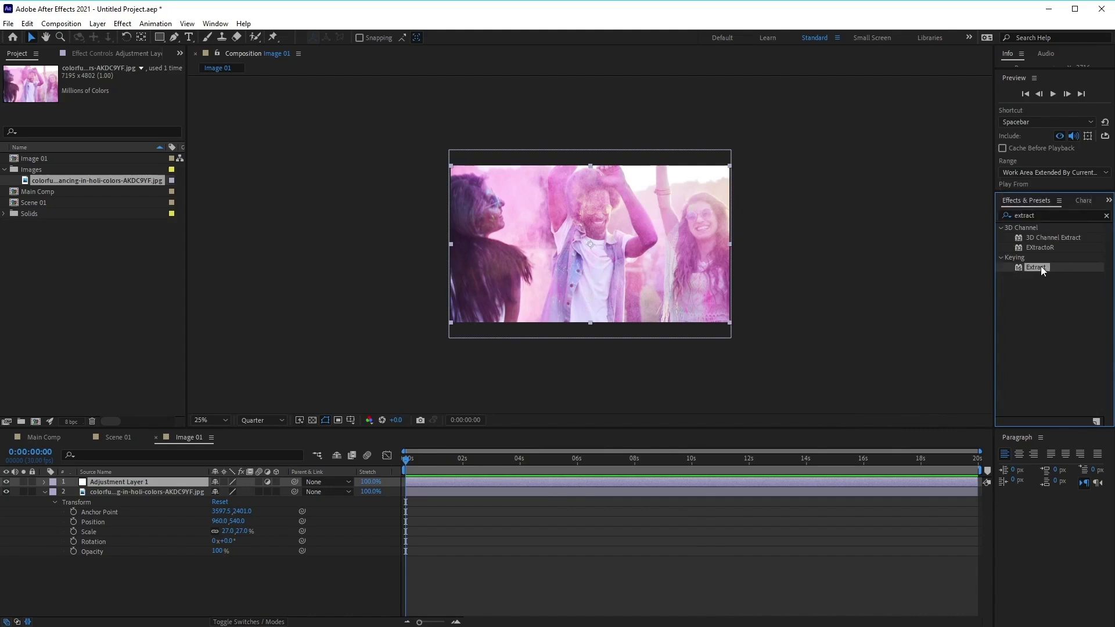
double_click(1041, 267)
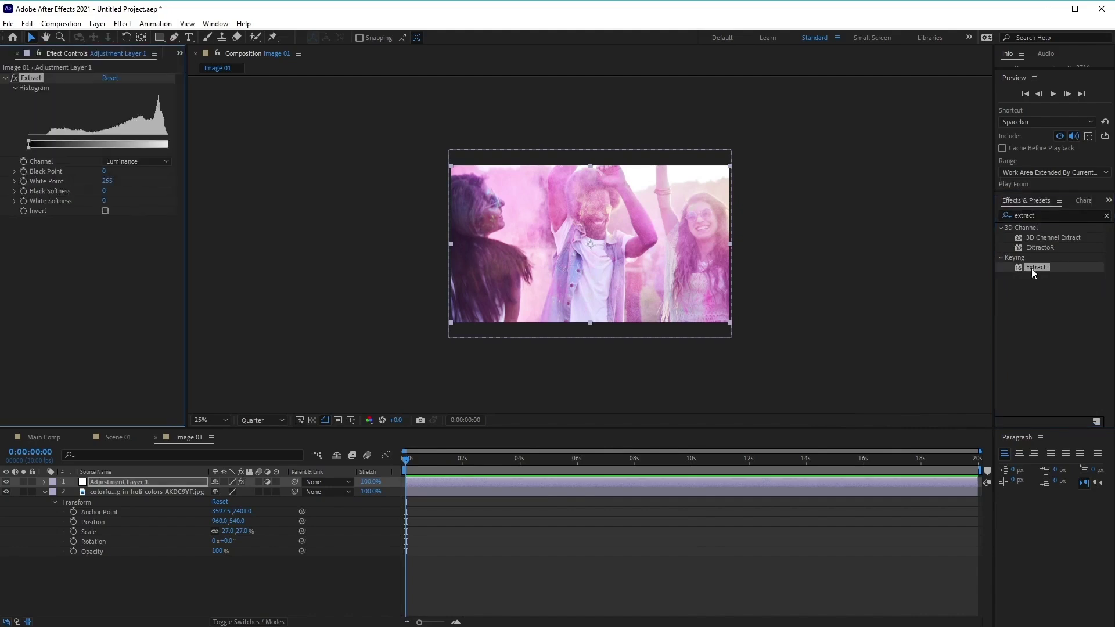
Step: Enable keyframing for Extract's Black Point at 0:00:00:00 on the adjustment layer and set its value to 255
left_click(113, 483)
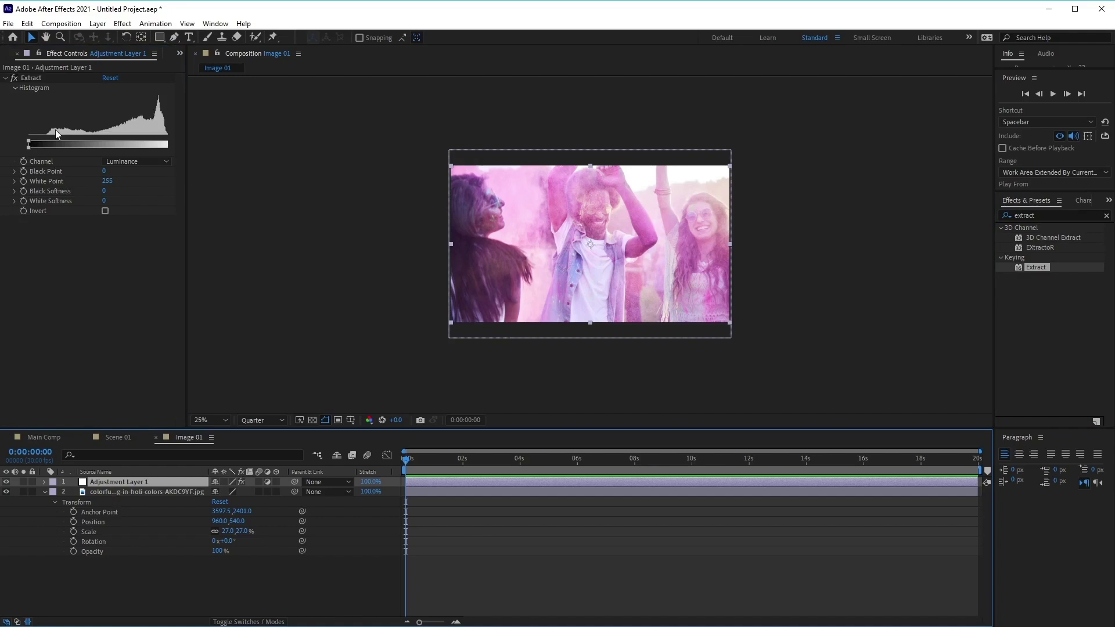
left_click_drag(432, 458, 383, 459)
left_click(23, 172)
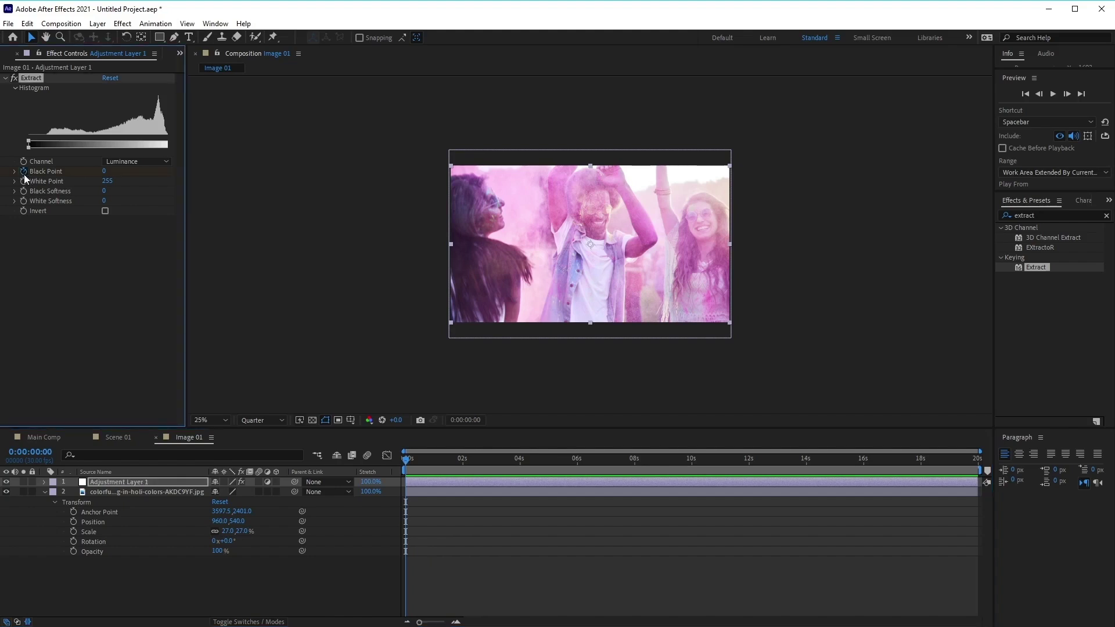
left_click(45, 482)
left_click(54, 493)
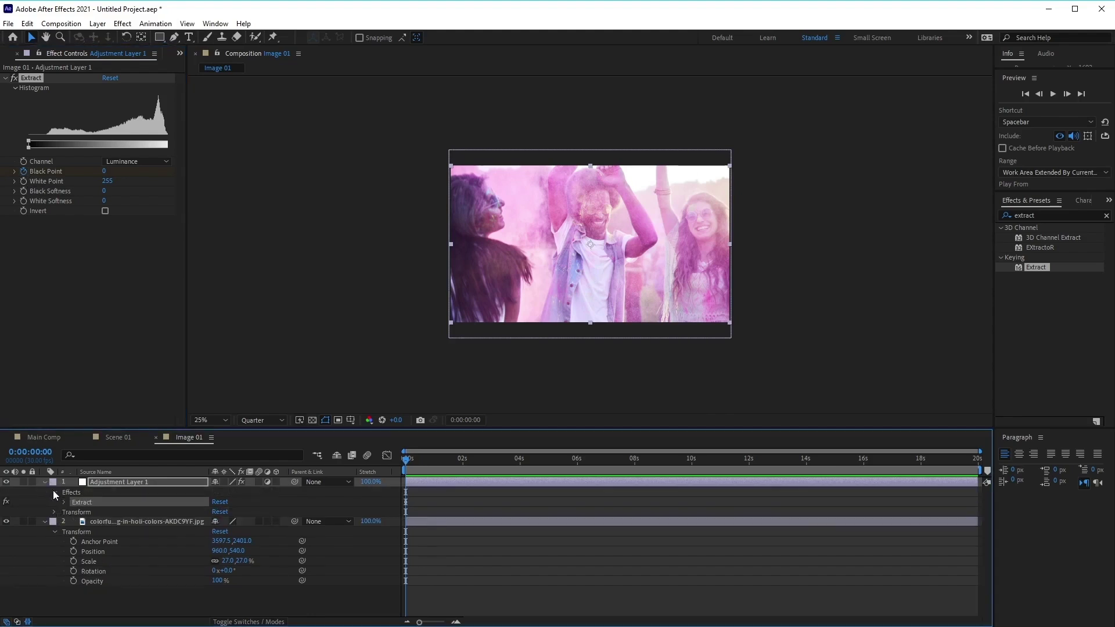
left_click(64, 502)
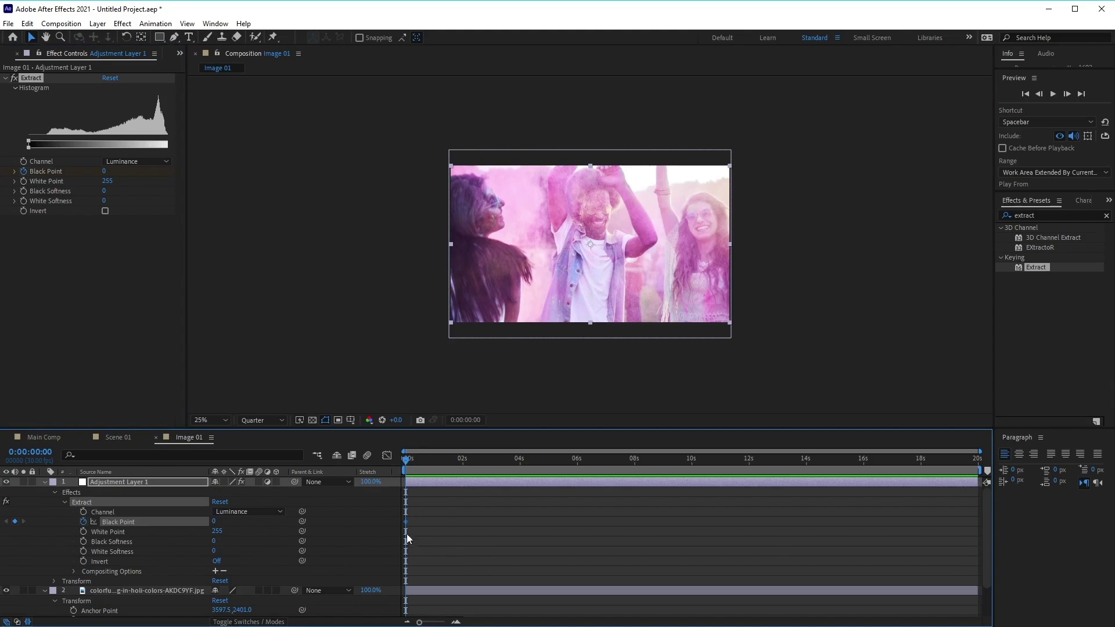
left_click_drag(406, 462, 399, 523)
left_click(104, 171)
type("255")
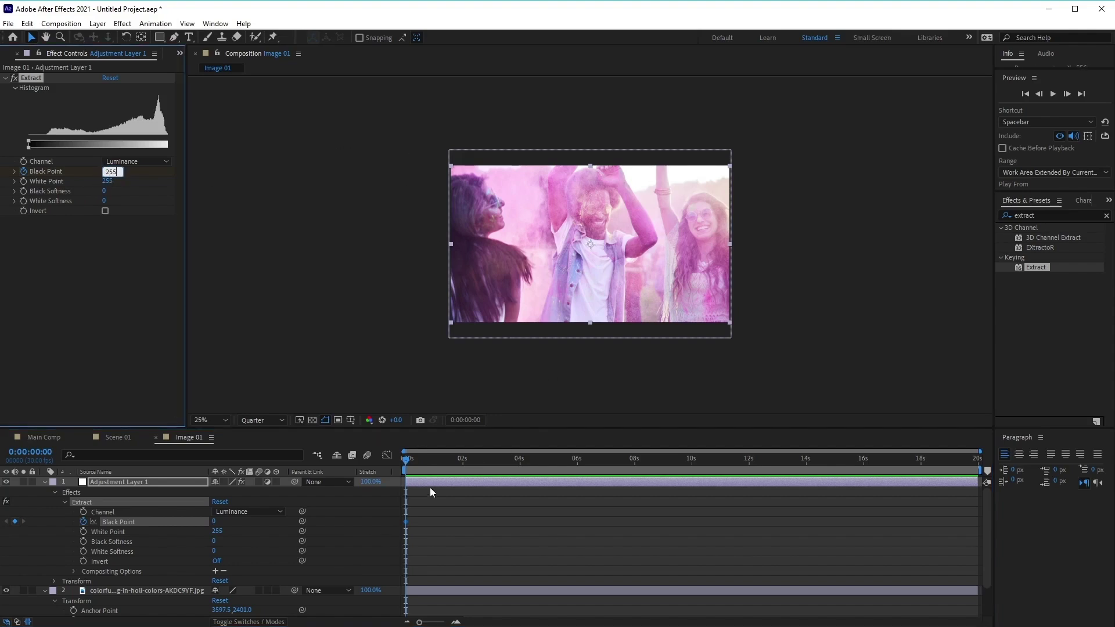
key("Return")
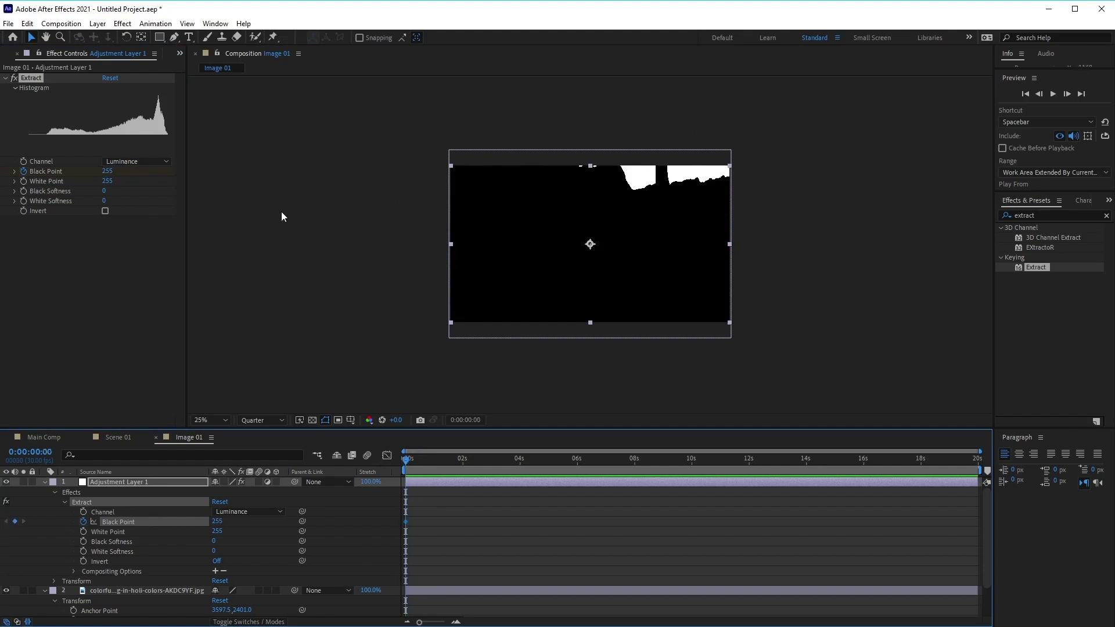
left_click(135, 172)
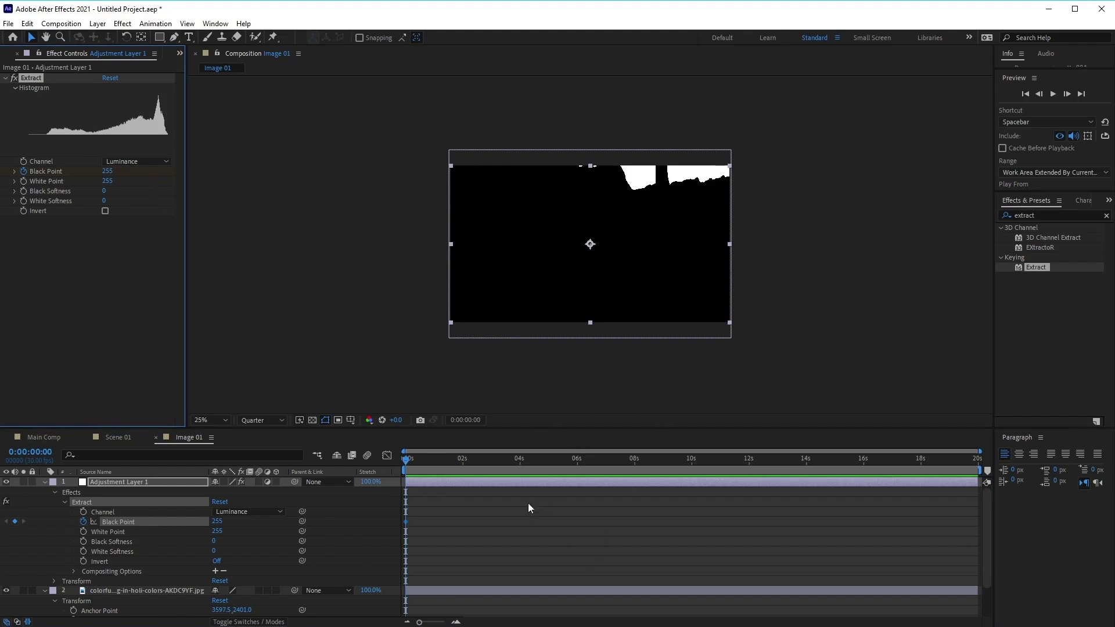
Step: Add a second Black Point keyframe with value 0 at 0:00:04:00 and scrub through the reveal
left_click_drag(427, 625, 437, 624)
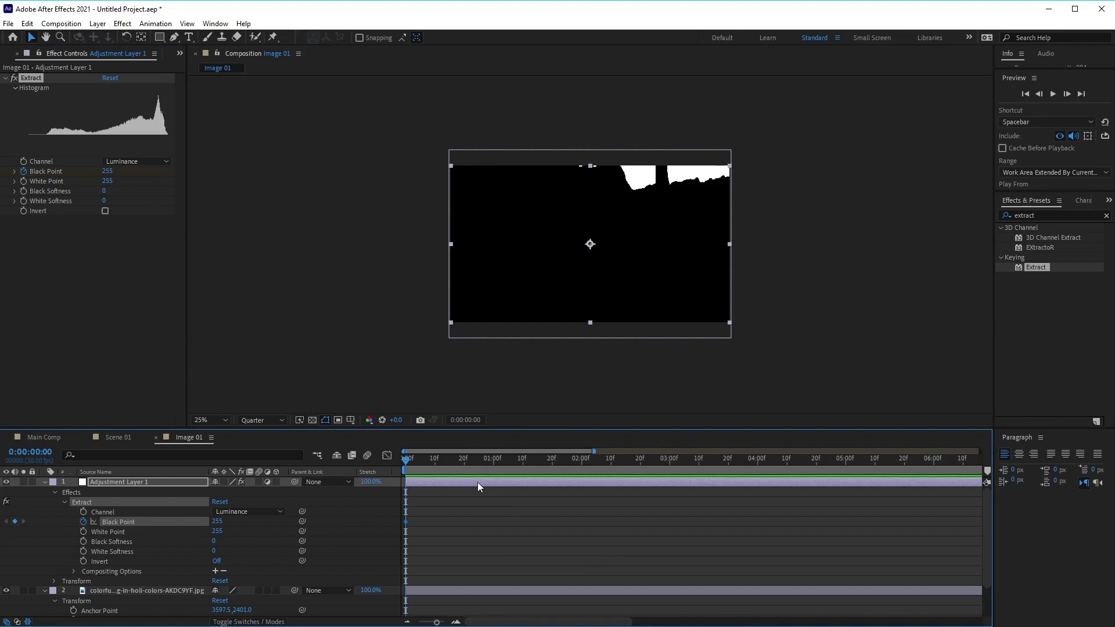
left_click_drag(410, 462, 458, 474)
key("Home")
left_click_drag(438, 623, 442, 623)
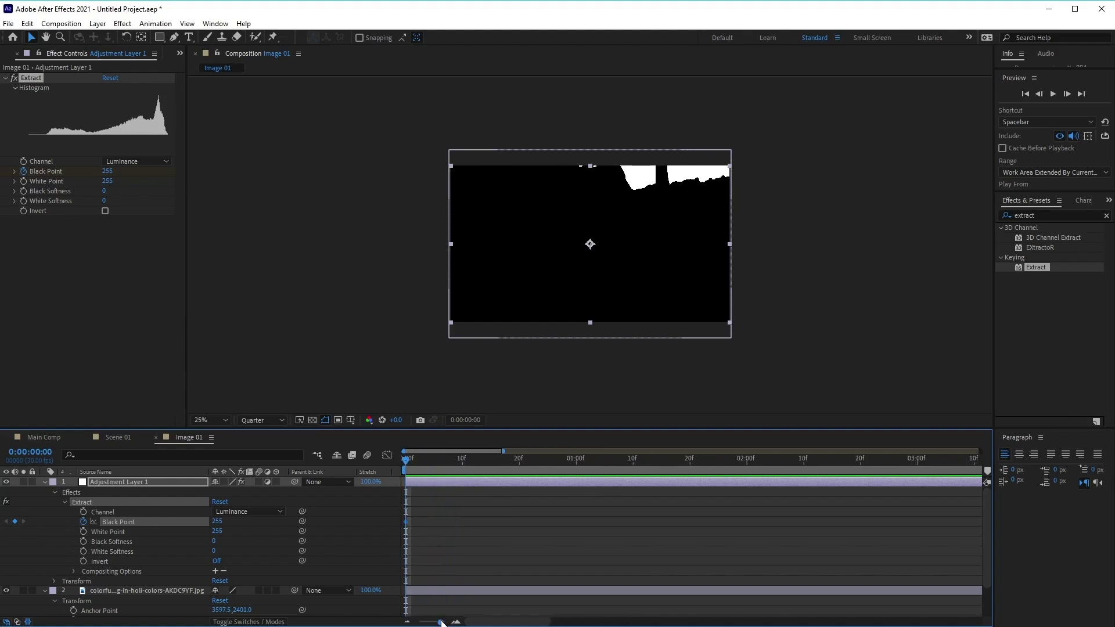
left_click_drag(407, 462, 799, 494)
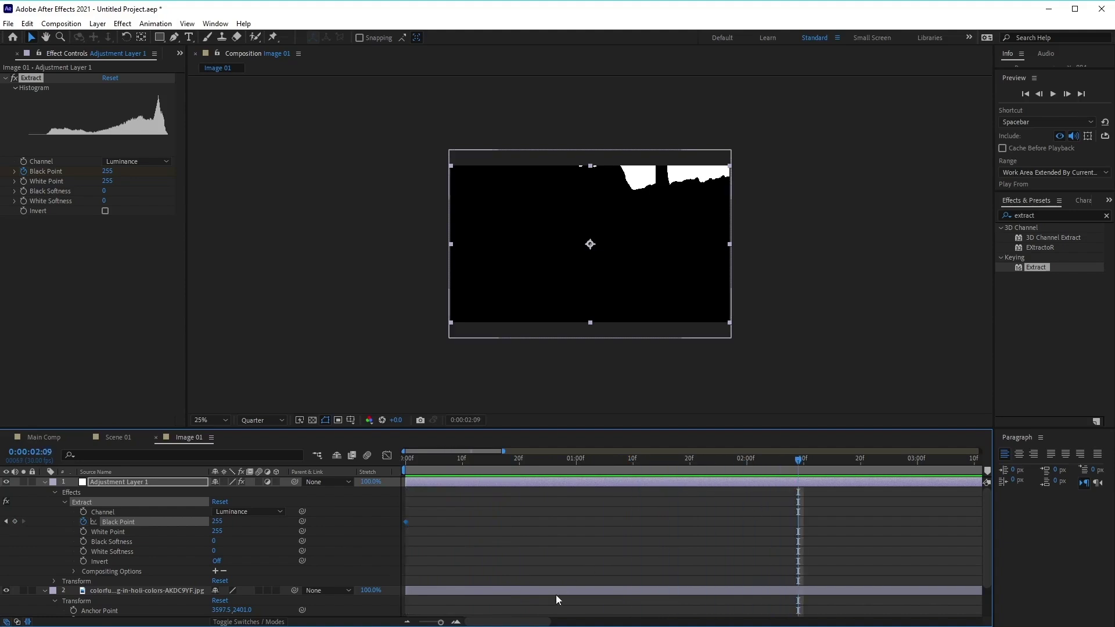
left_click_drag(440, 623, 439, 624)
left_click_drag(663, 463, 849, 489)
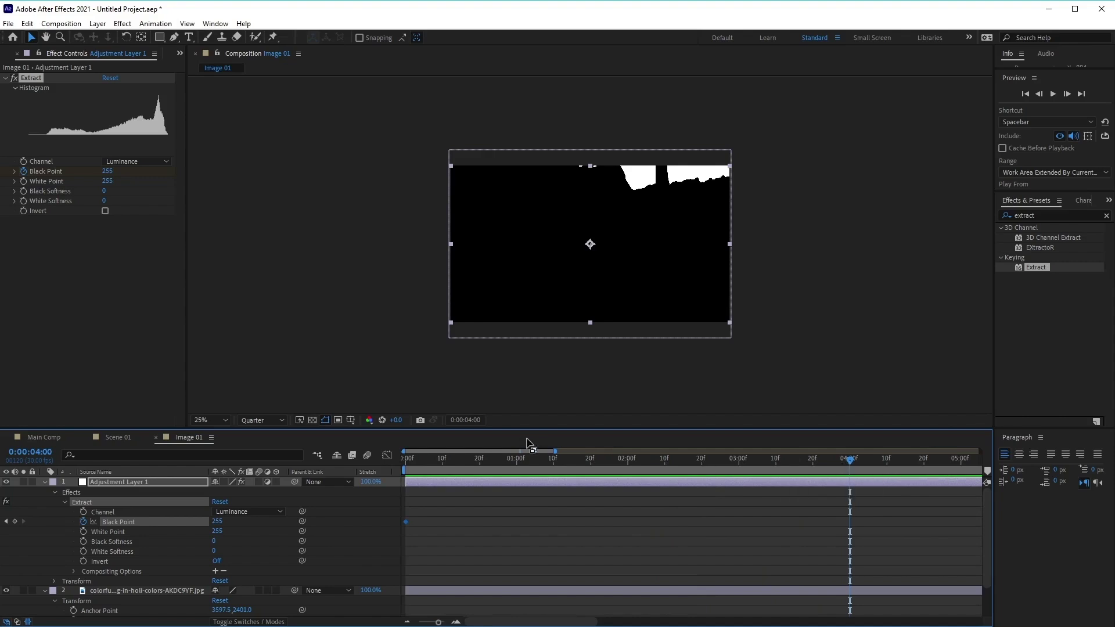
left_click(107, 172)
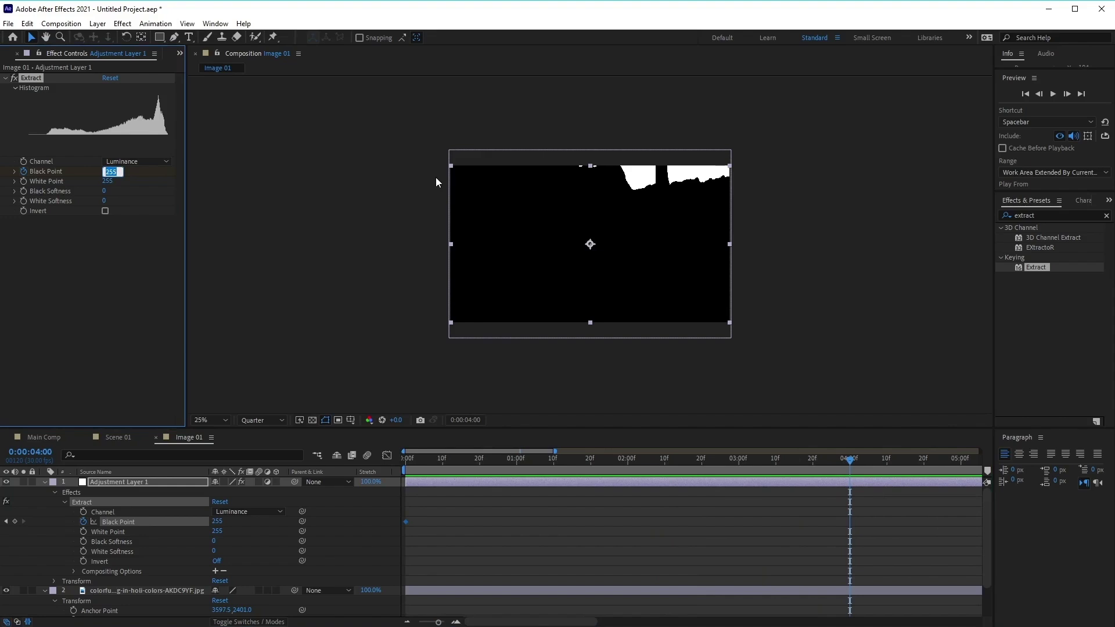
type("0")
left_click_drag(851, 466, 613, 520)
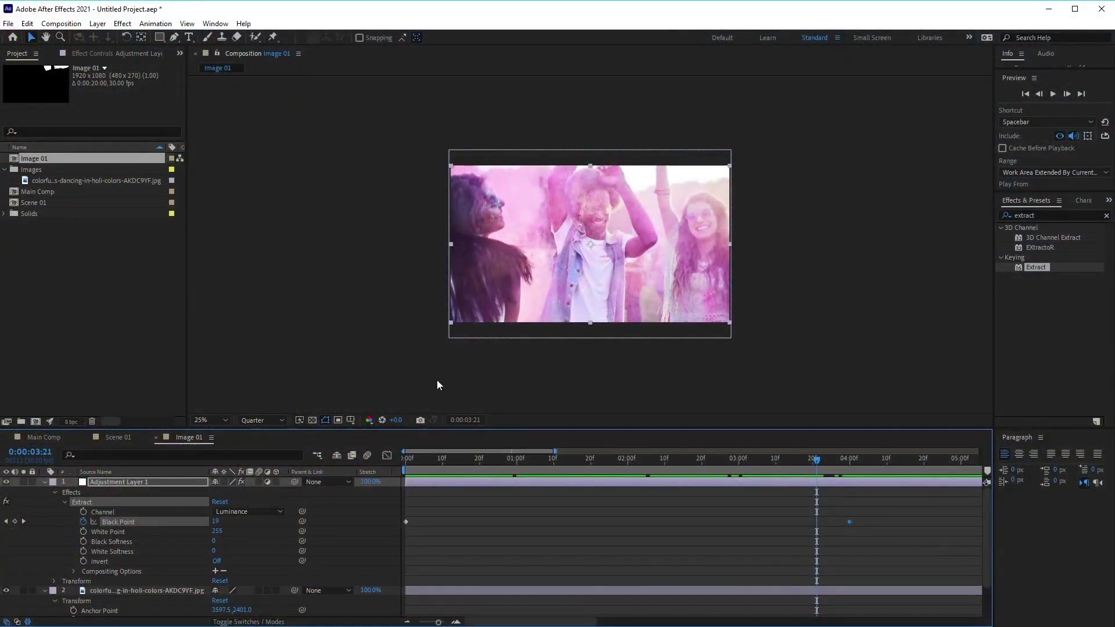
Step: Close the Image 01 timeline, add the Image 01 composition to Scene 01 as a layer, and scrub to 0:00:01:20
left_click(156, 438)
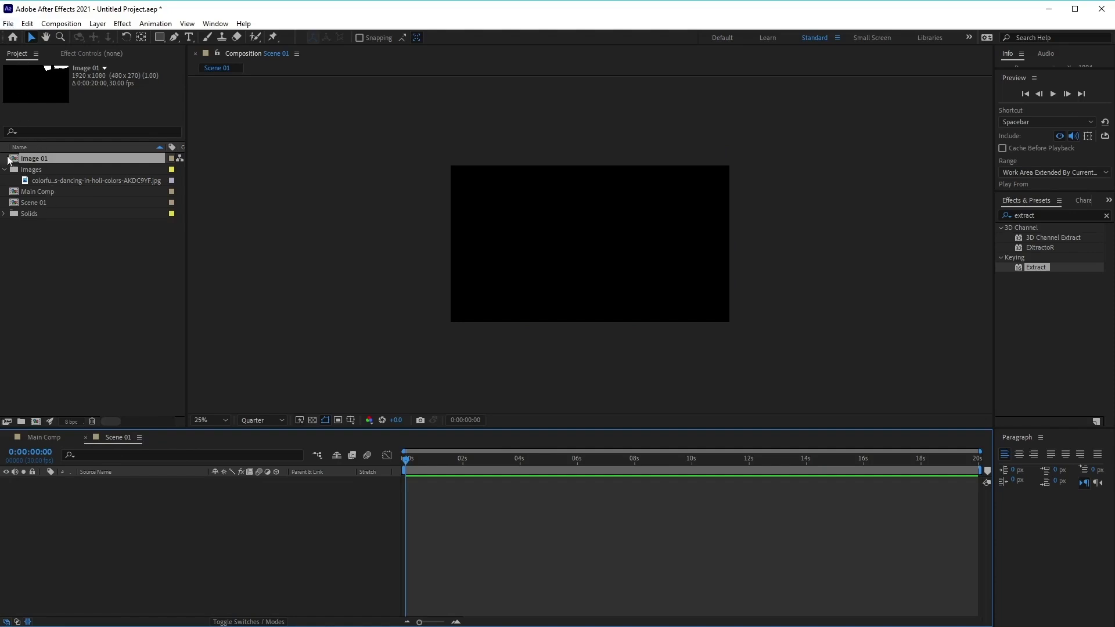
left_click(33, 201)
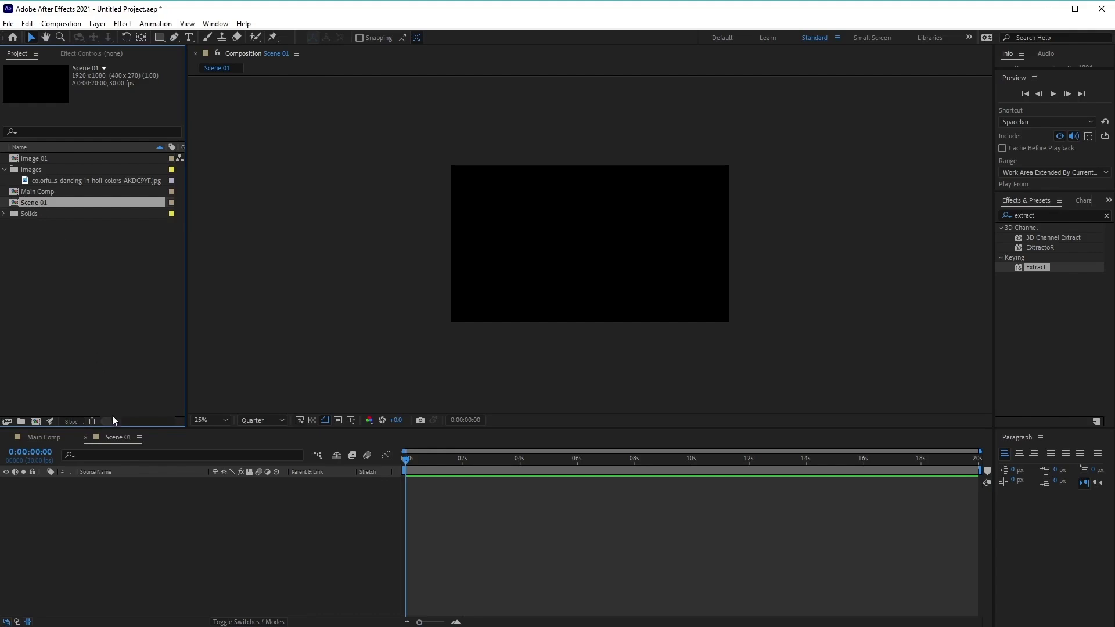
left_click(115, 438)
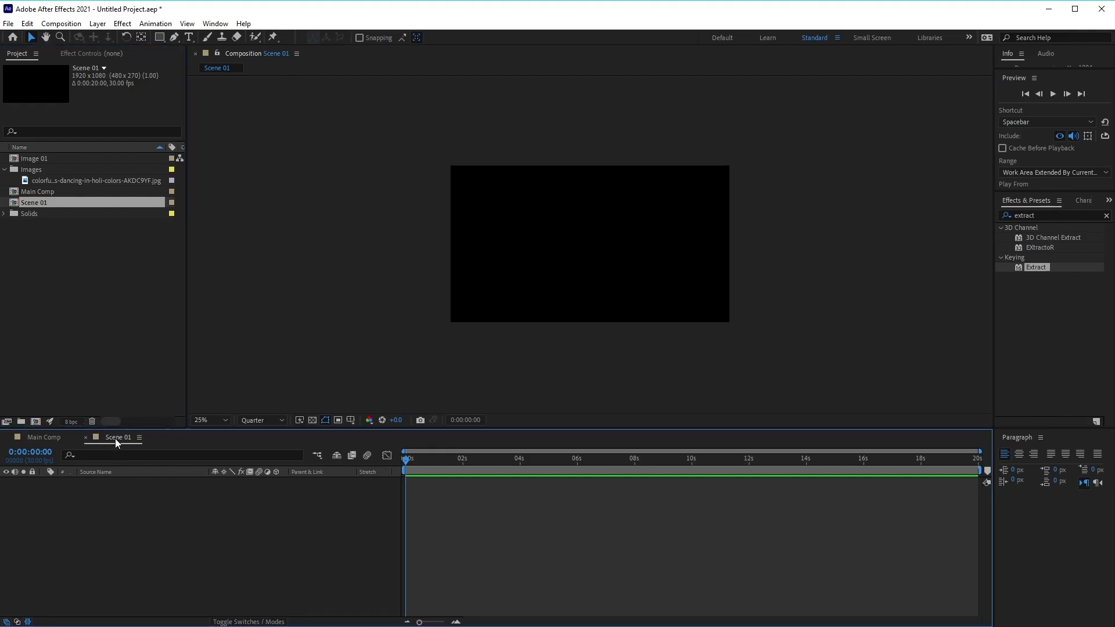
left_click(27, 159)
left_click_drag(26, 158, 151, 543)
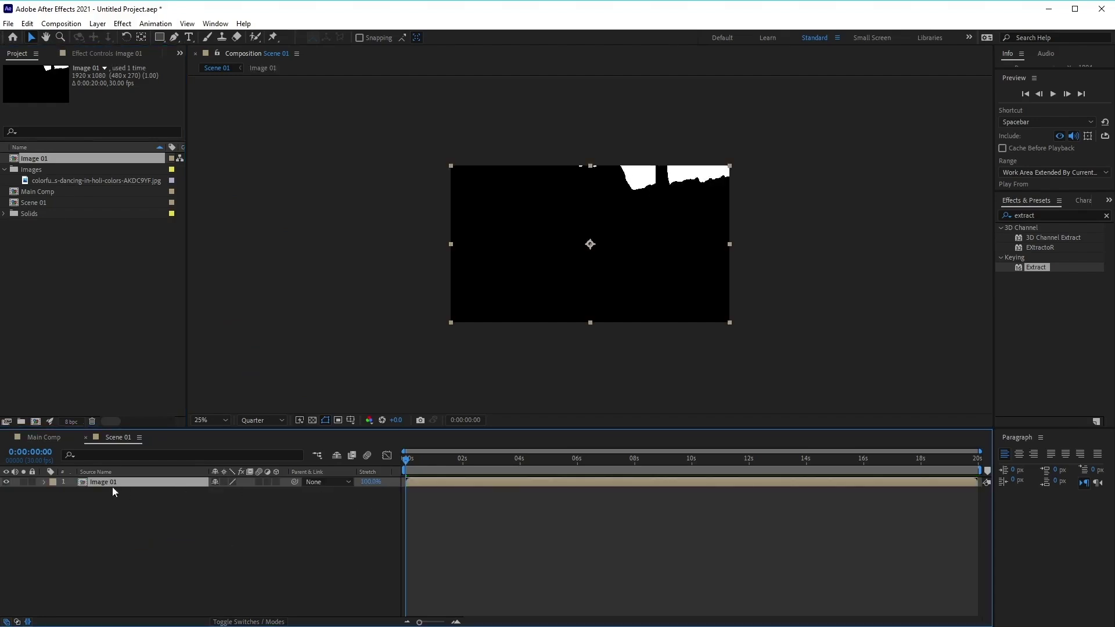
left_click_drag(406, 460, 454, 463)
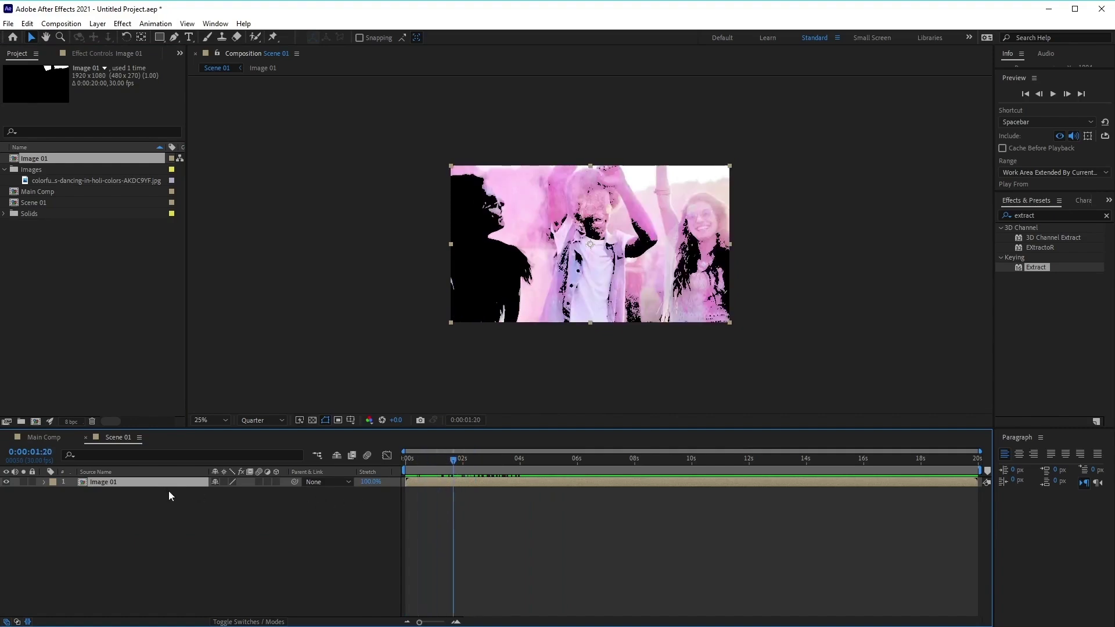
Step: Make the Image 01 layer in Scene 01 a 3D layer
left_click(277, 482)
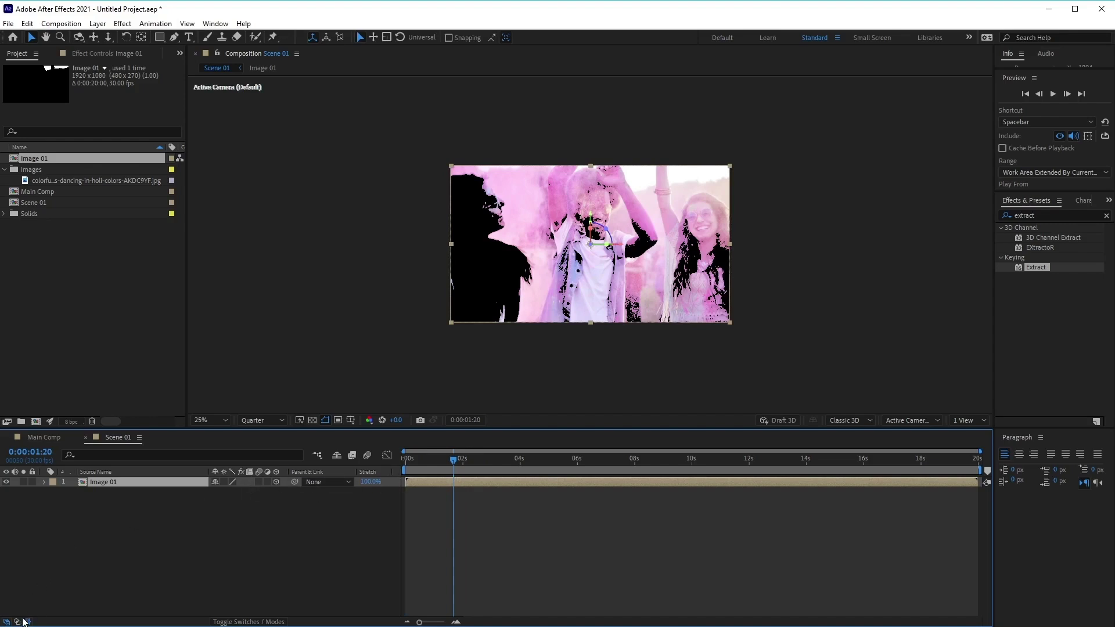
left_click(7, 622)
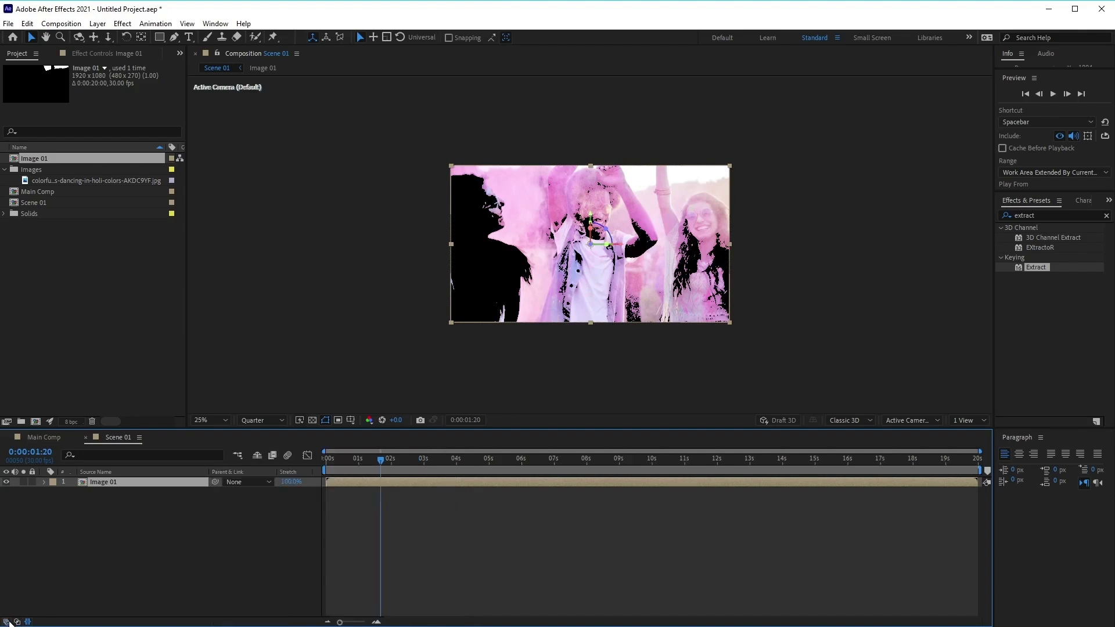
left_click(7, 622)
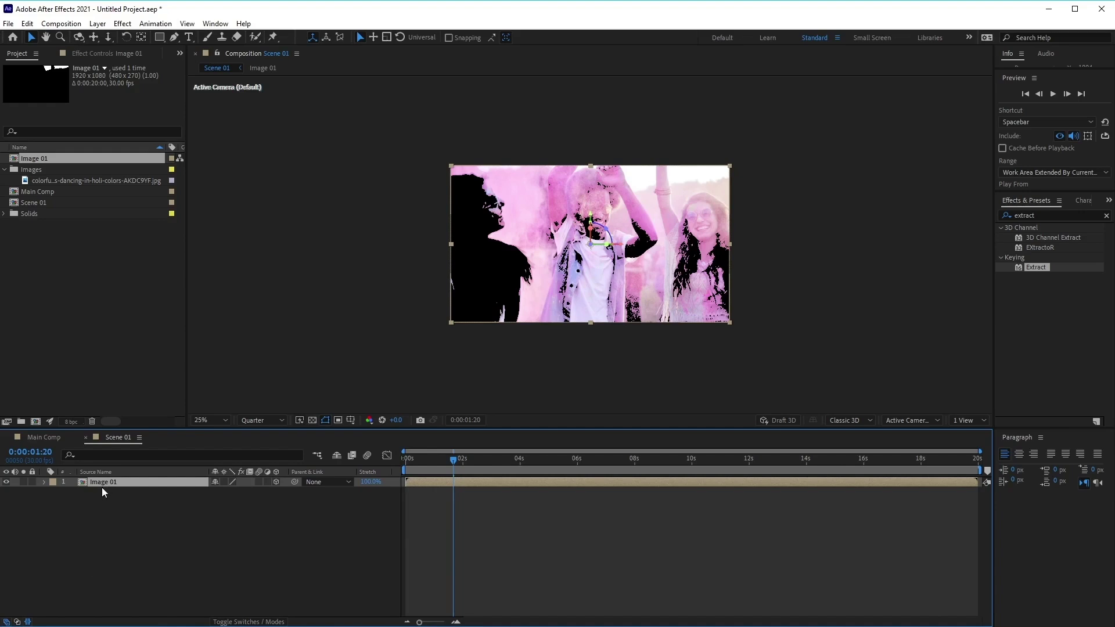
Step: Duplicate the Image 01 layer in Scene 01 and hide the lower copy
key("ctrl+d")
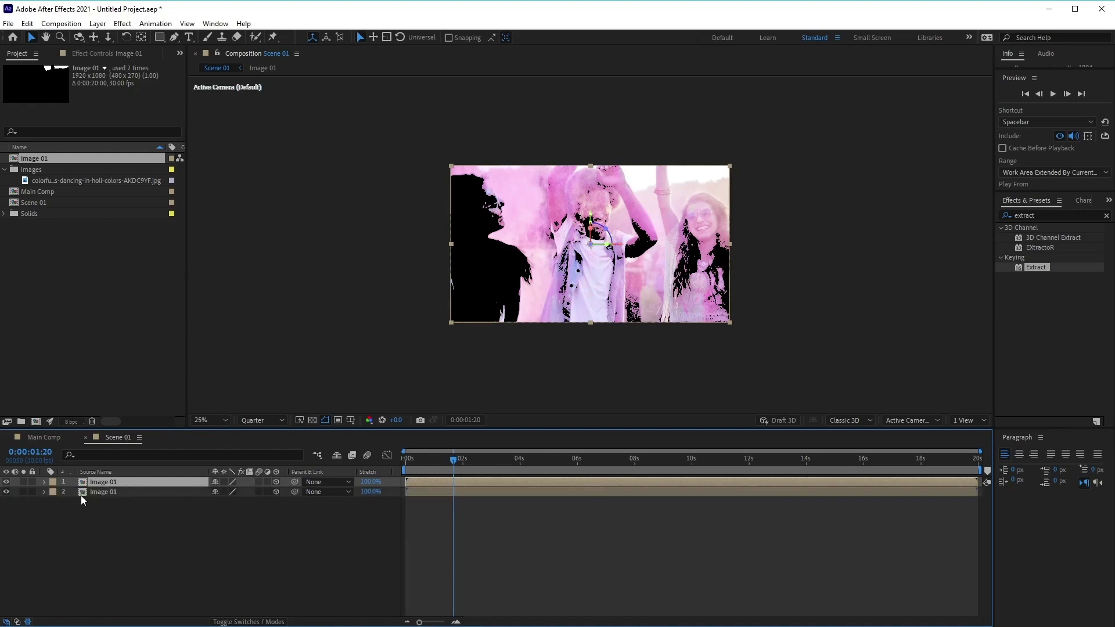
left_click(67, 497)
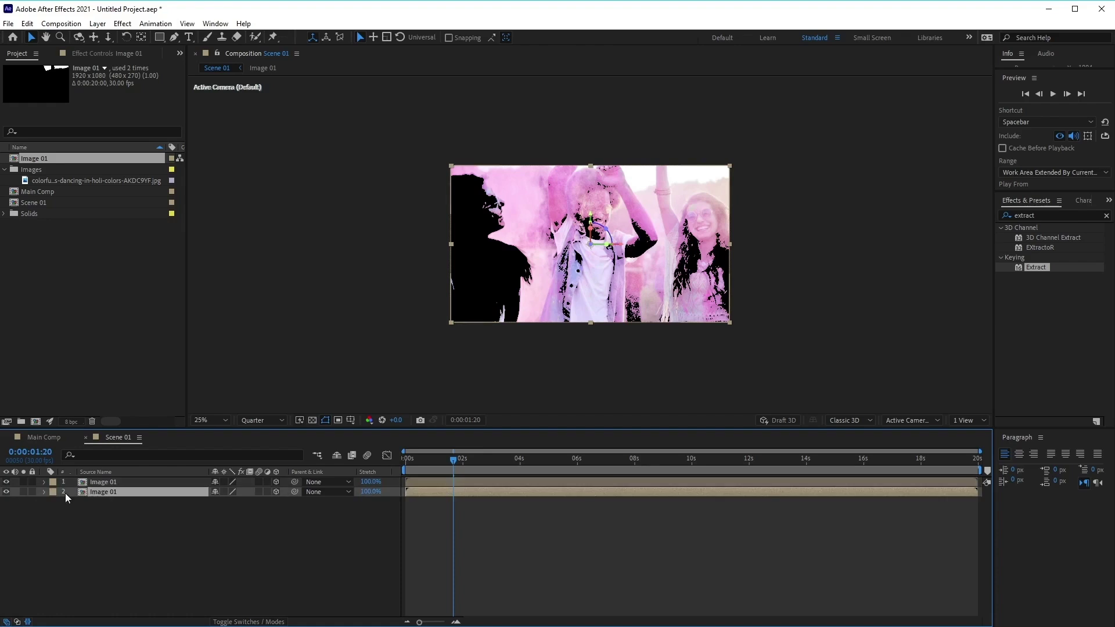
left_click(8, 493)
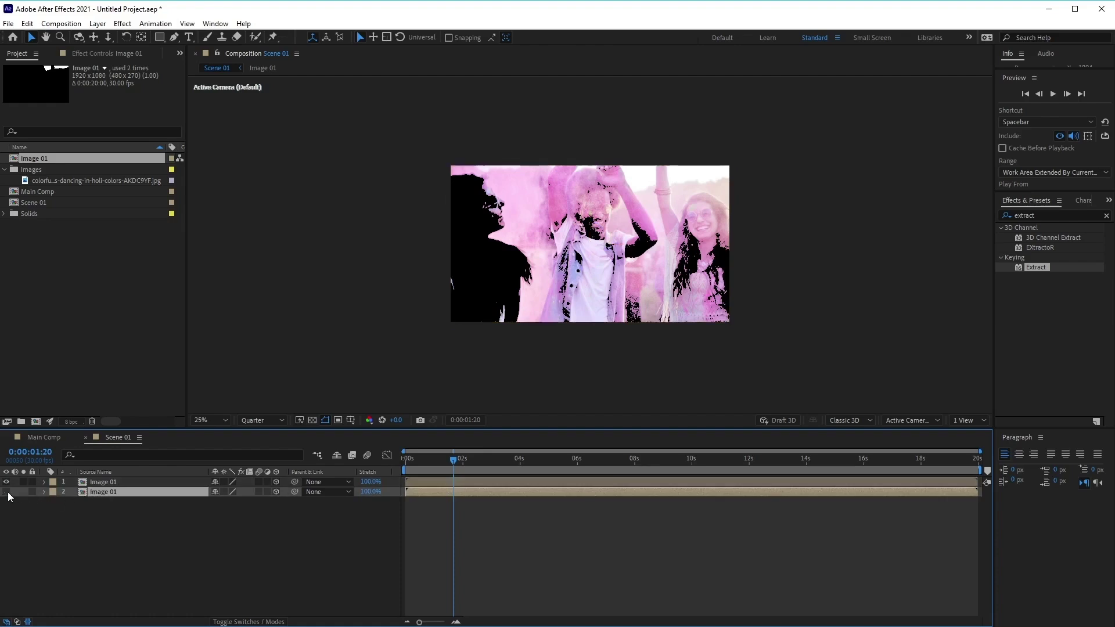
left_click(30, 511)
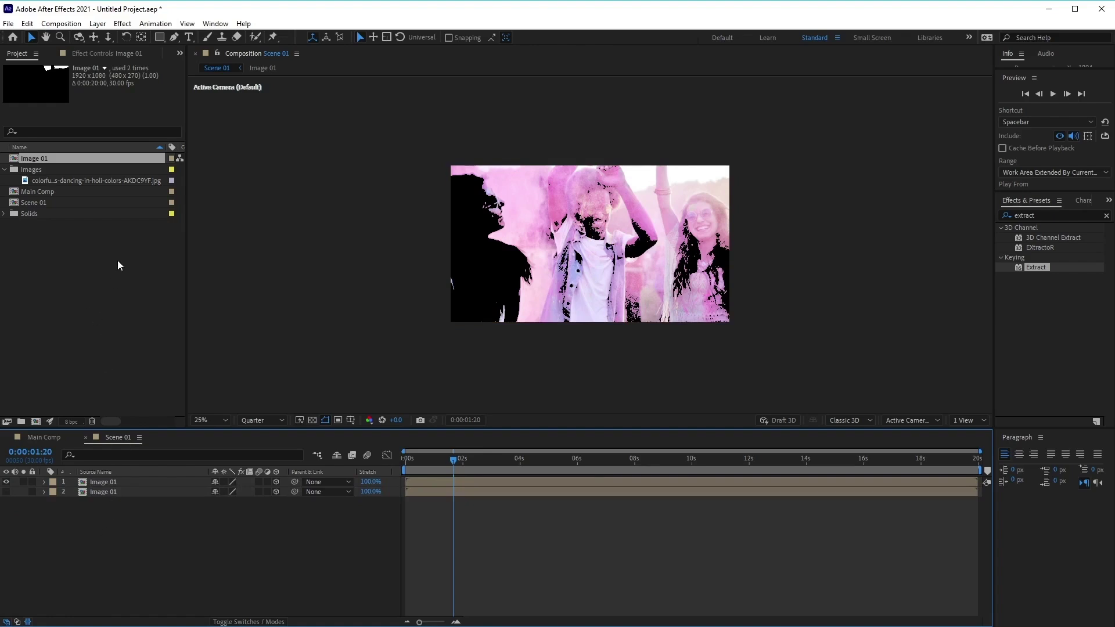
Step: Create a black 1920 x 1080 solid named Particles in Scene 01
left_click(98, 26)
mouse_move(105, 39)
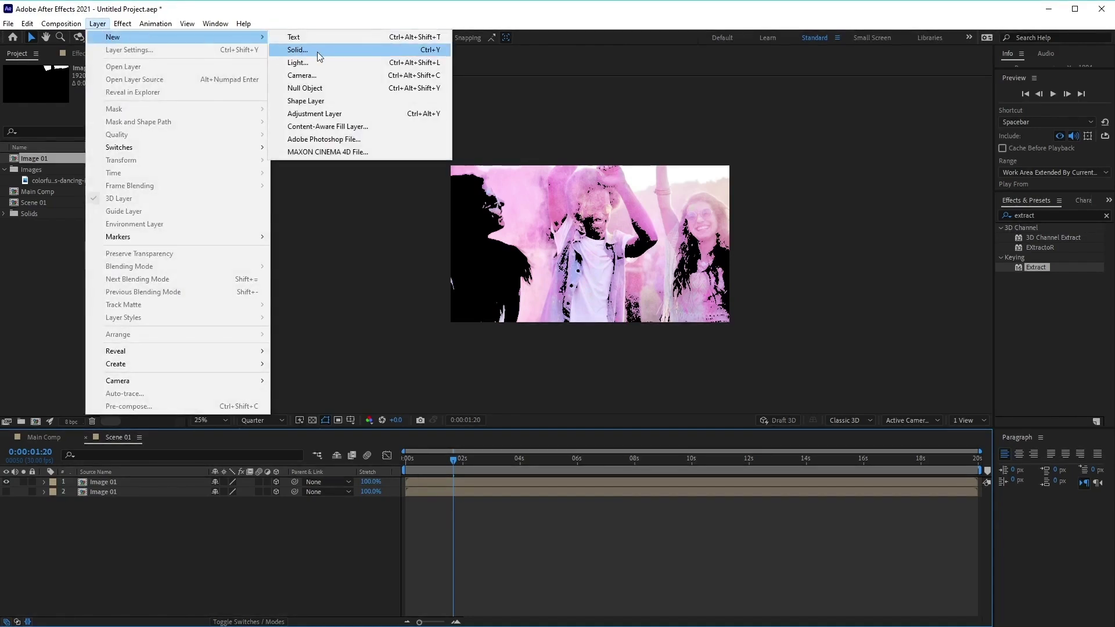
left_click(317, 51)
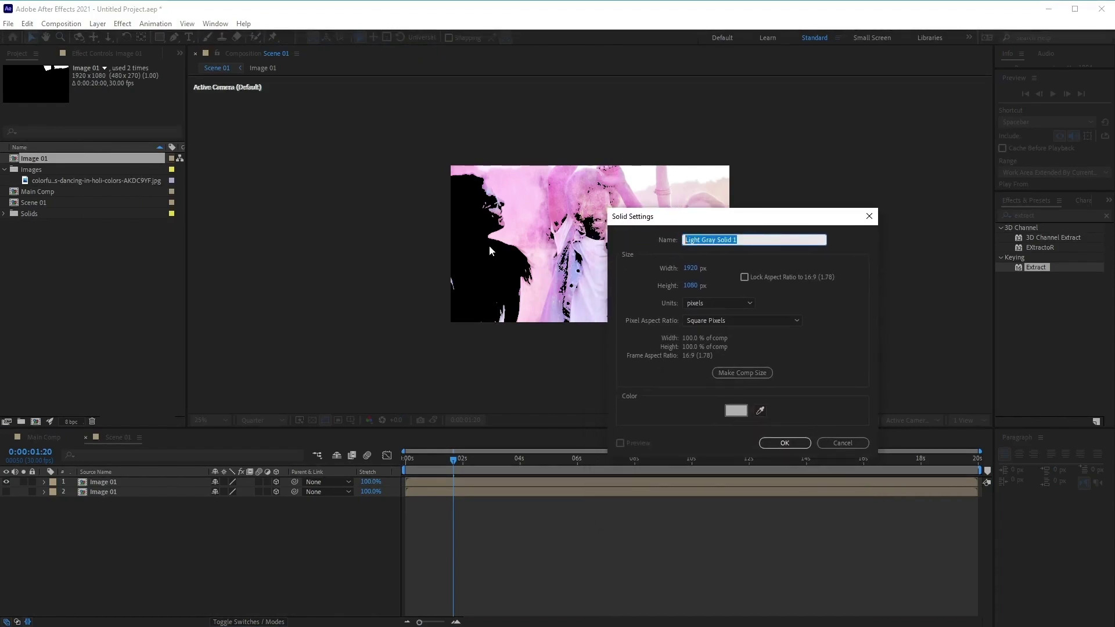
type("Particles")
left_click(736, 414)
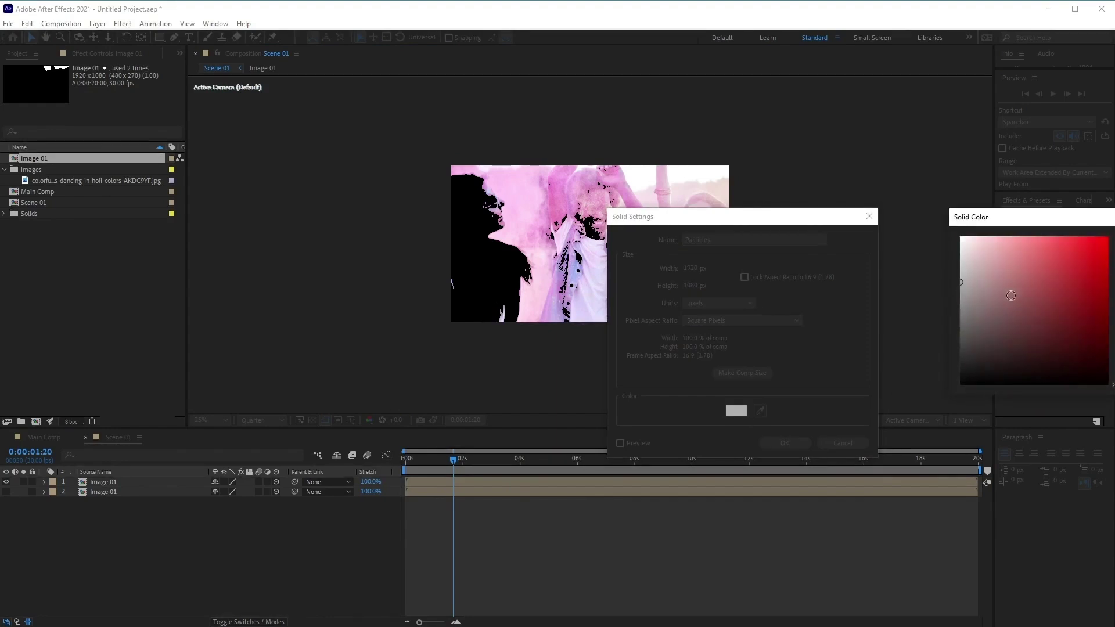
left_click_drag(1022, 225, 642, 300)
mouse_move(645, 366)
left_mouse_down()
mouse_move(739, 489)
mouse_move(779, 463)
left_mouse_up()
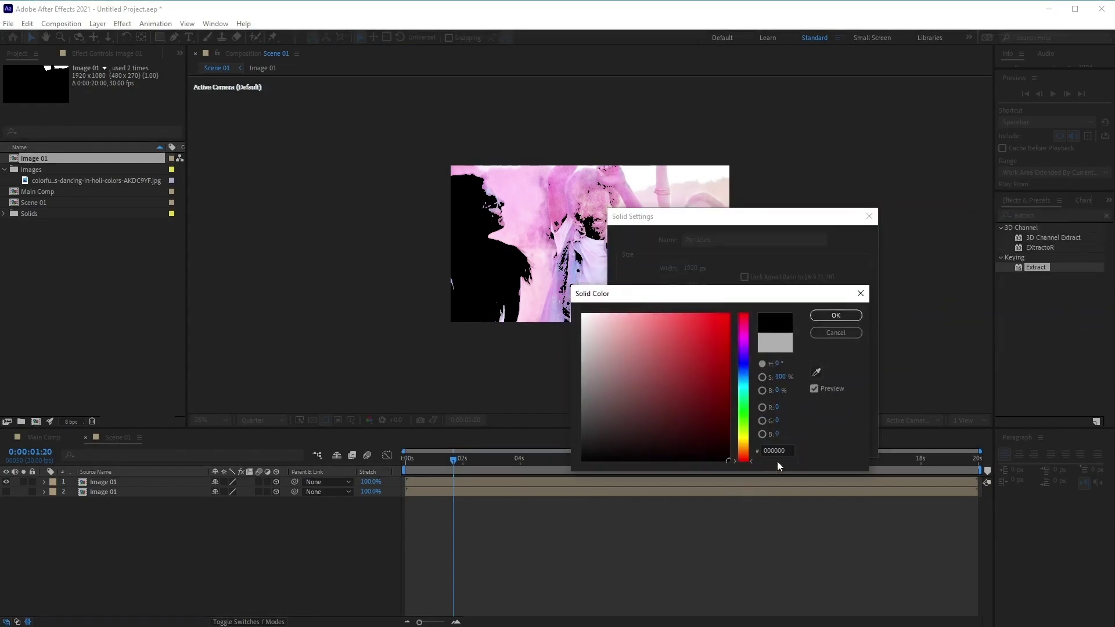
left_click(845, 318)
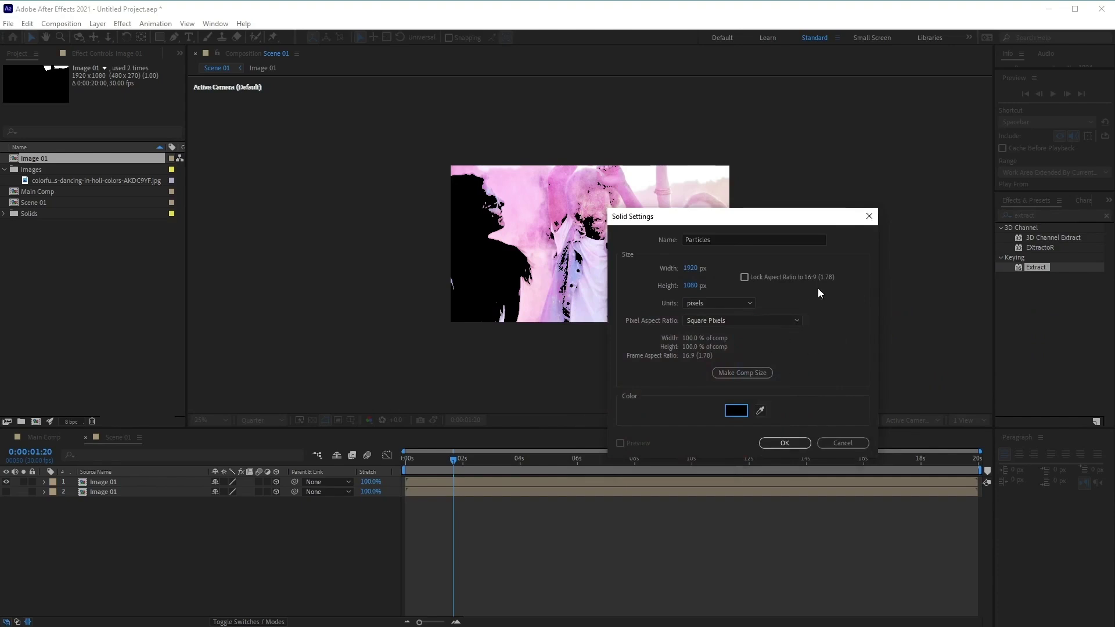
left_click(797, 444)
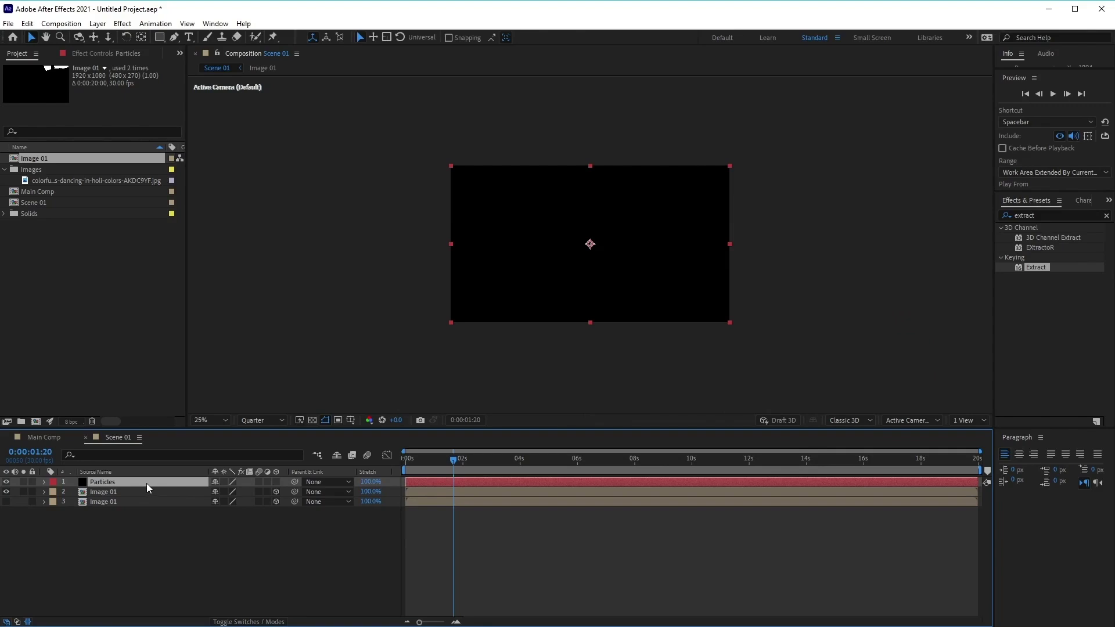
Step: Find the Trapcode Particular effect and apply it to the Particles layer
left_click(1046, 215)
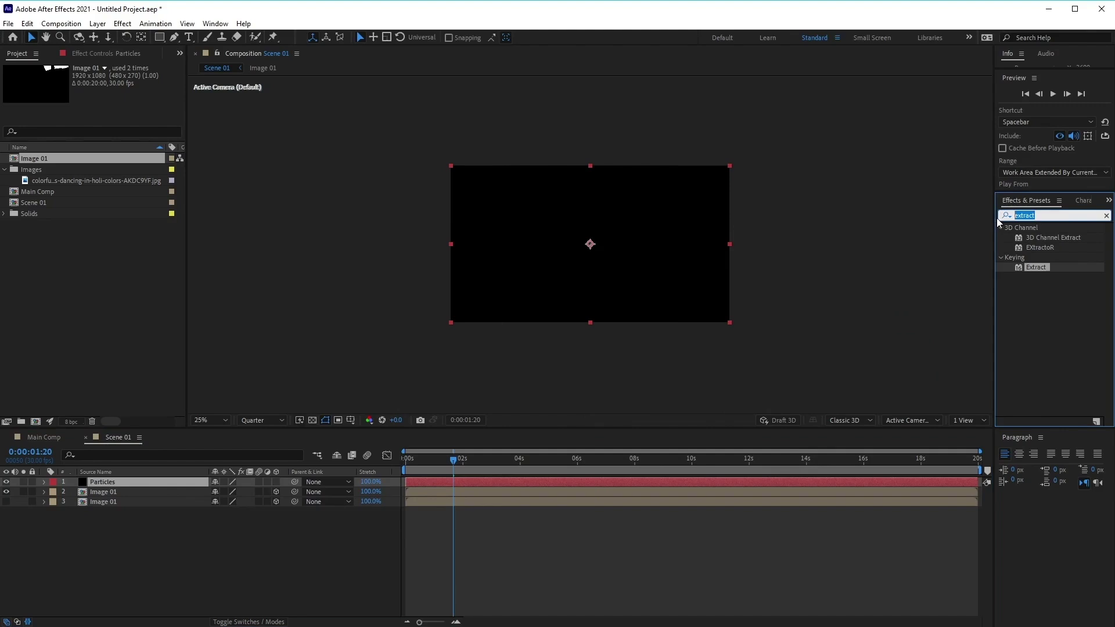
type("particul")
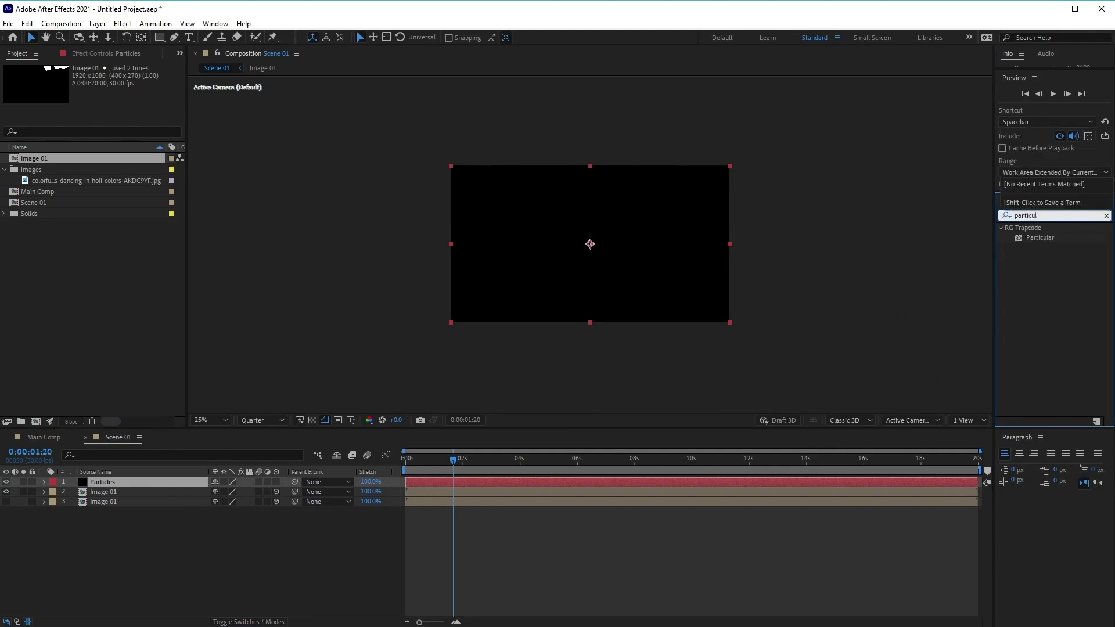
left_click(1040, 239)
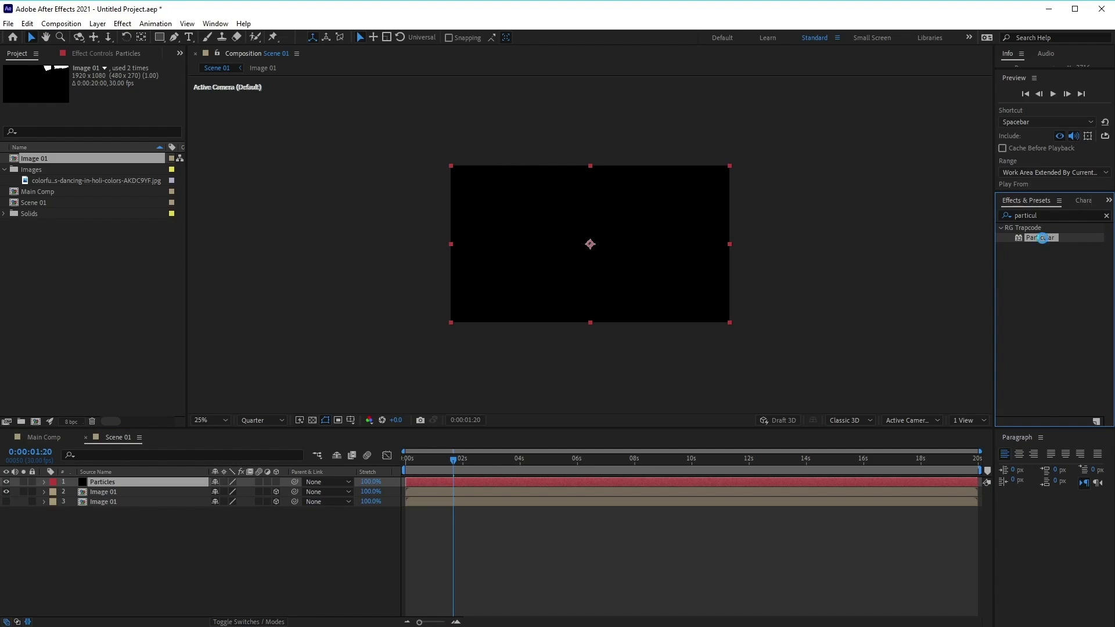
double_click(1042, 238)
left_click(118, 483)
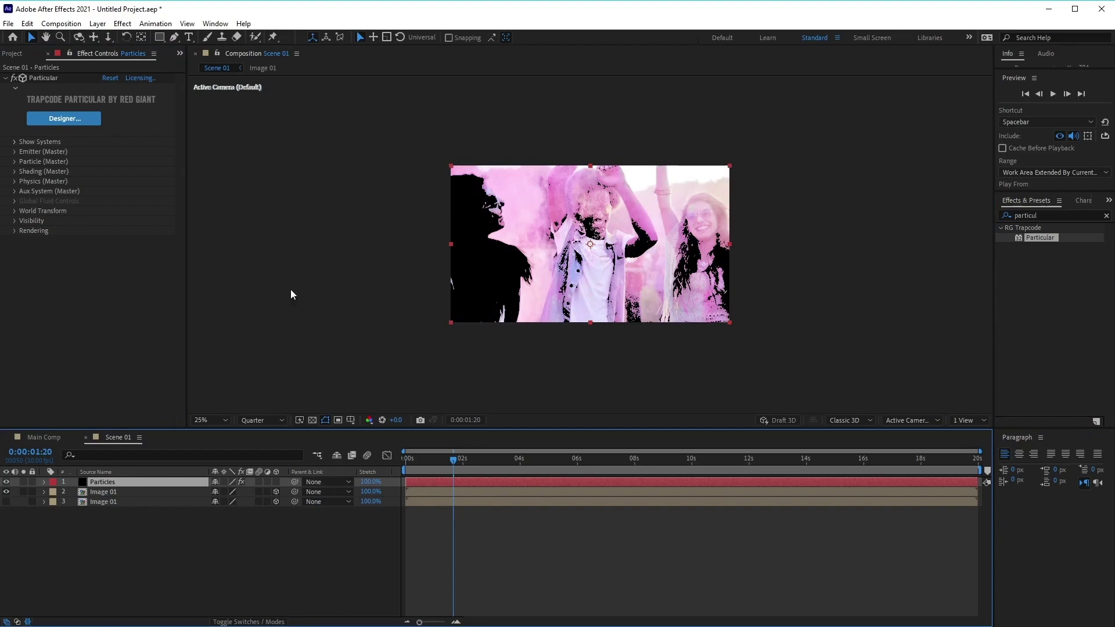
Step: Keyframe Particular's emitter Particles/sec at 0:00:00:00 with a value of 20000
left_click(100, 54)
left_click(135, 480)
left_click(53, 152)
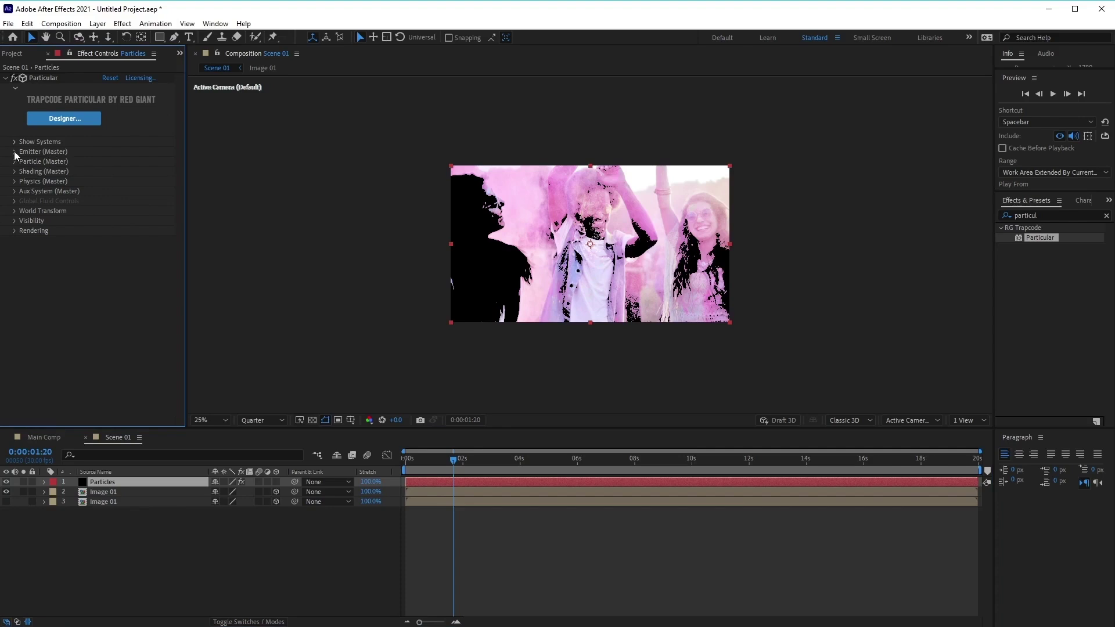
left_click(14, 151)
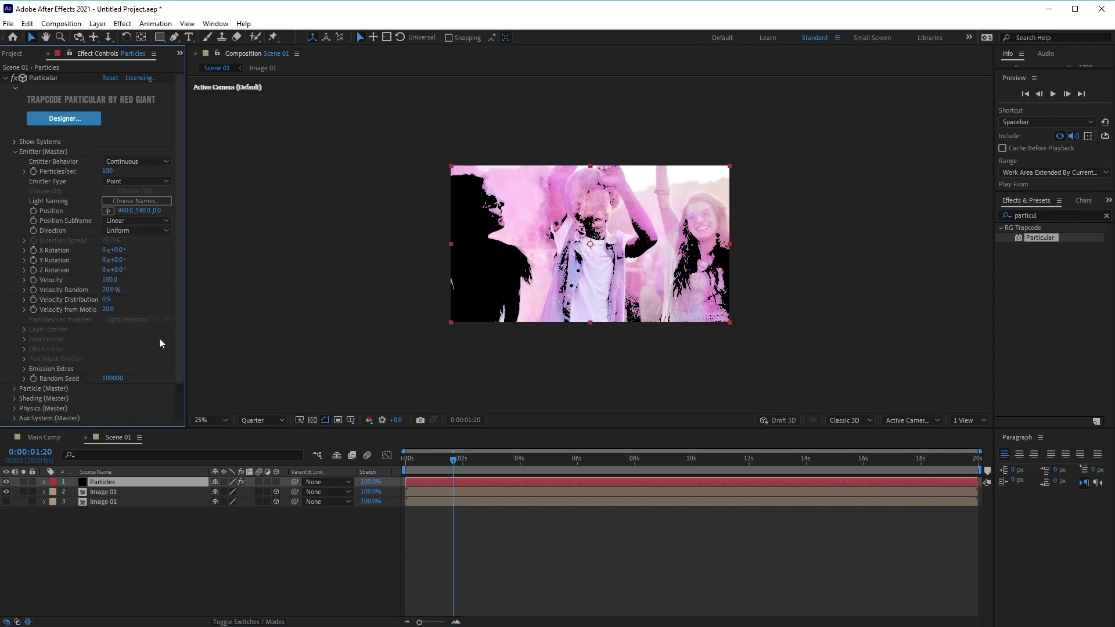
left_click_drag(471, 460, 390, 455)
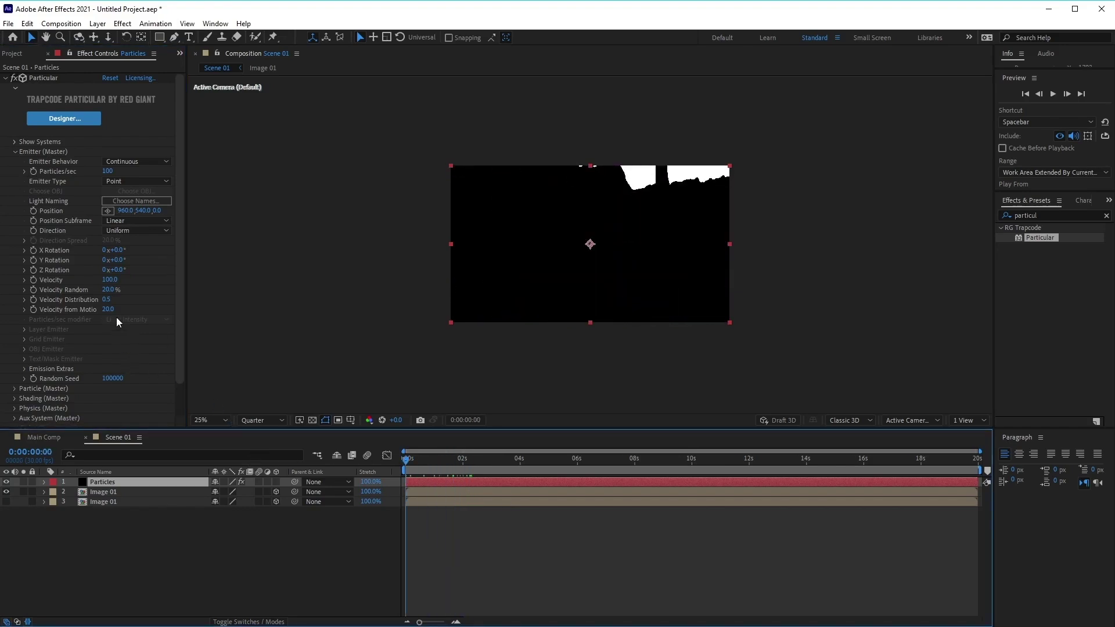
left_click(29, 170)
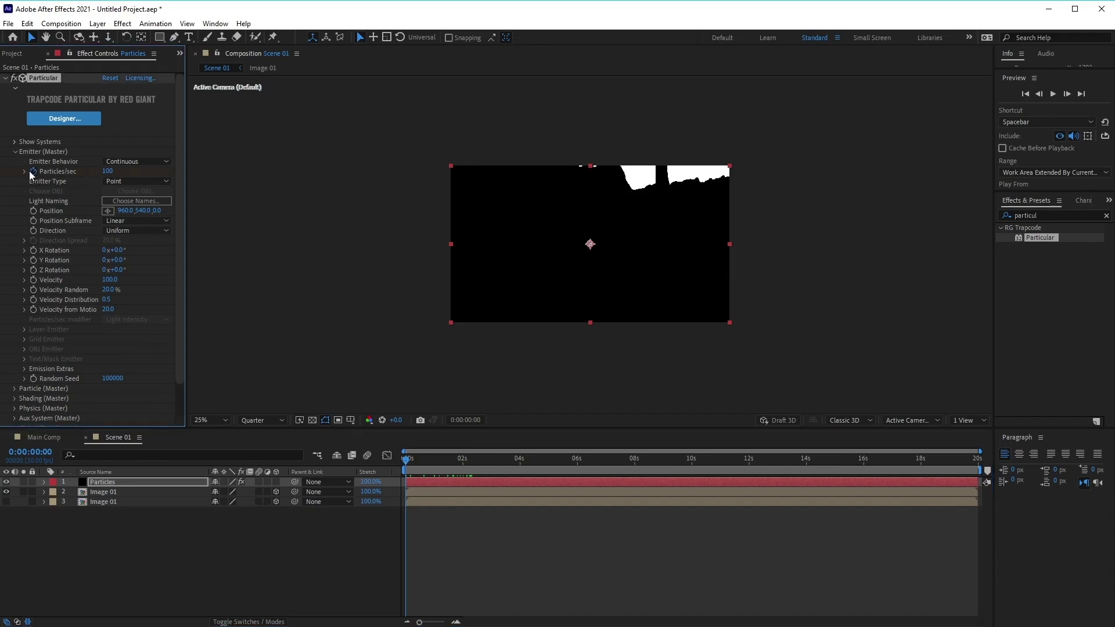
left_click(106, 171)
type("20000")
Step: Add a second Particles/sec keyframe with value 0 at 0:00:03:00
left_click_drag(409, 463, 485, 468)
left_click_drag(420, 622, 431, 624)
left_click_drag(536, 457, 549, 469)
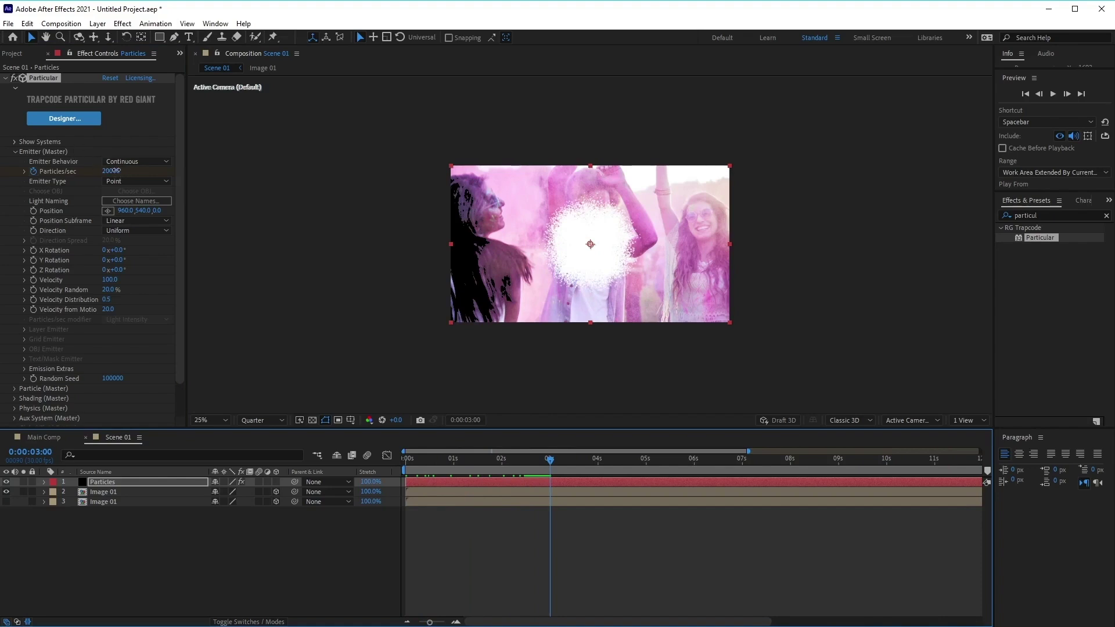
left_click_drag(116, 170, 114, 168)
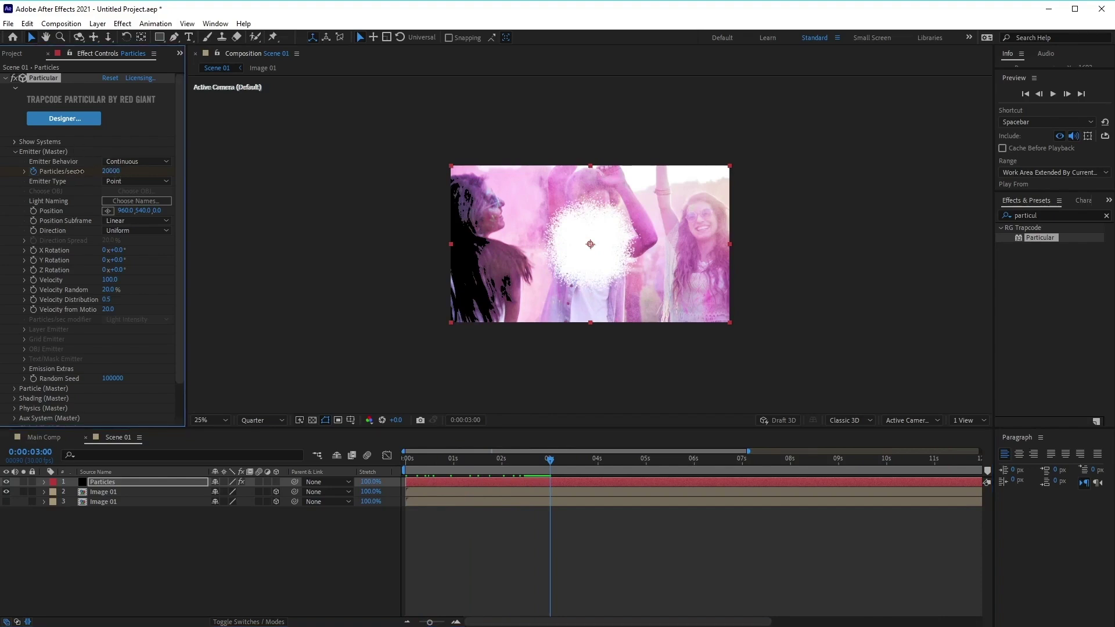
left_click(114, 170)
type("0")
left_click(148, 170)
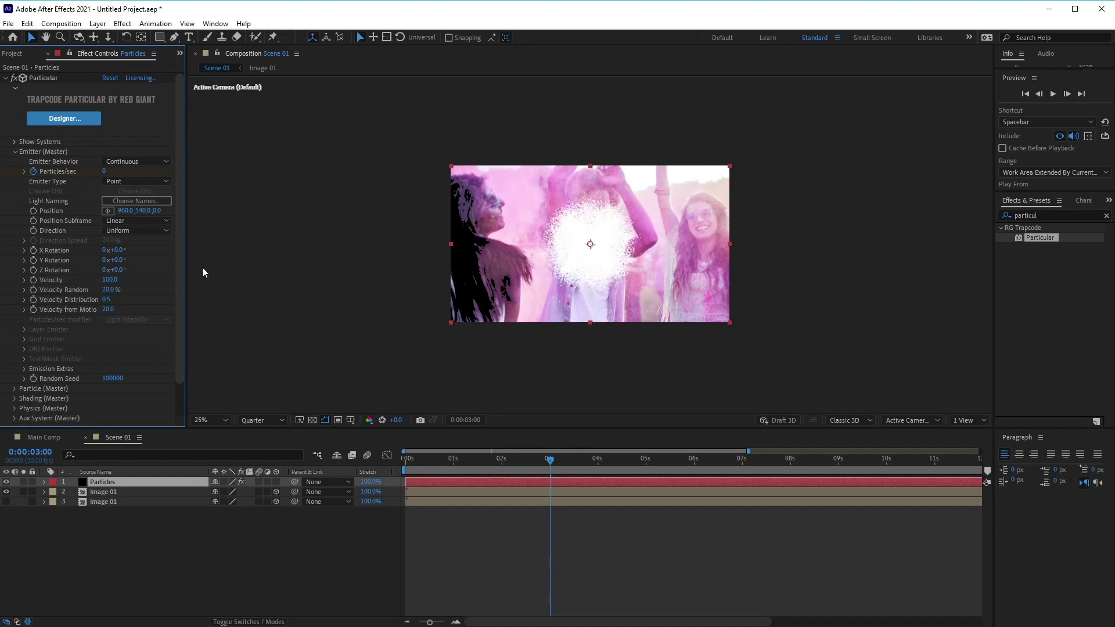
Step: Change the Emitter Type to Layer and set the emitter Velocity to 25
left_click(145, 183)
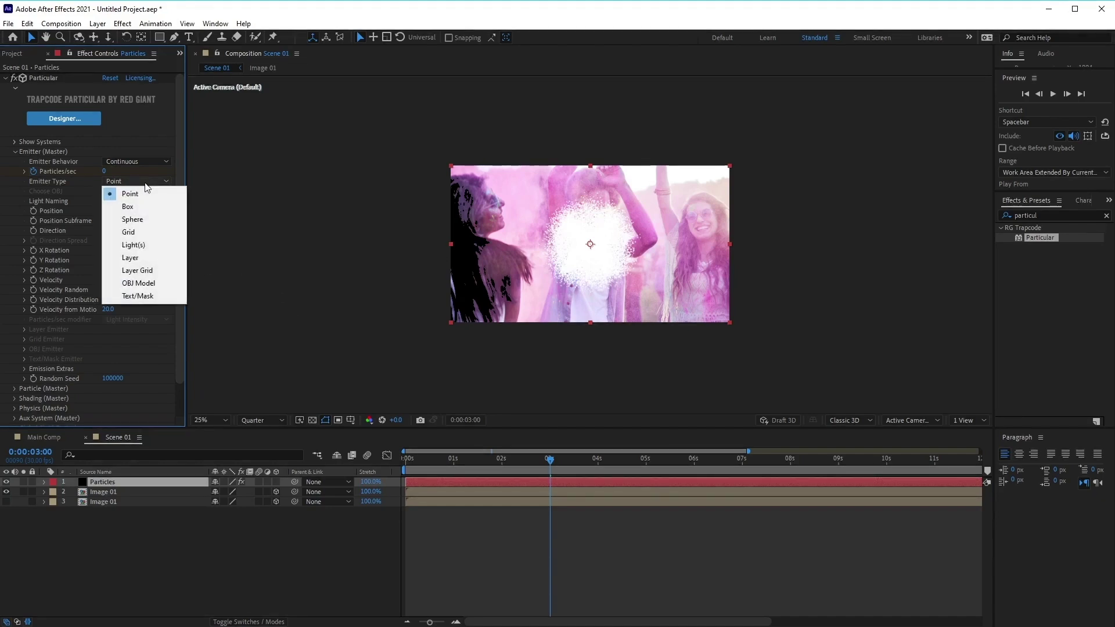
left_click(153, 257)
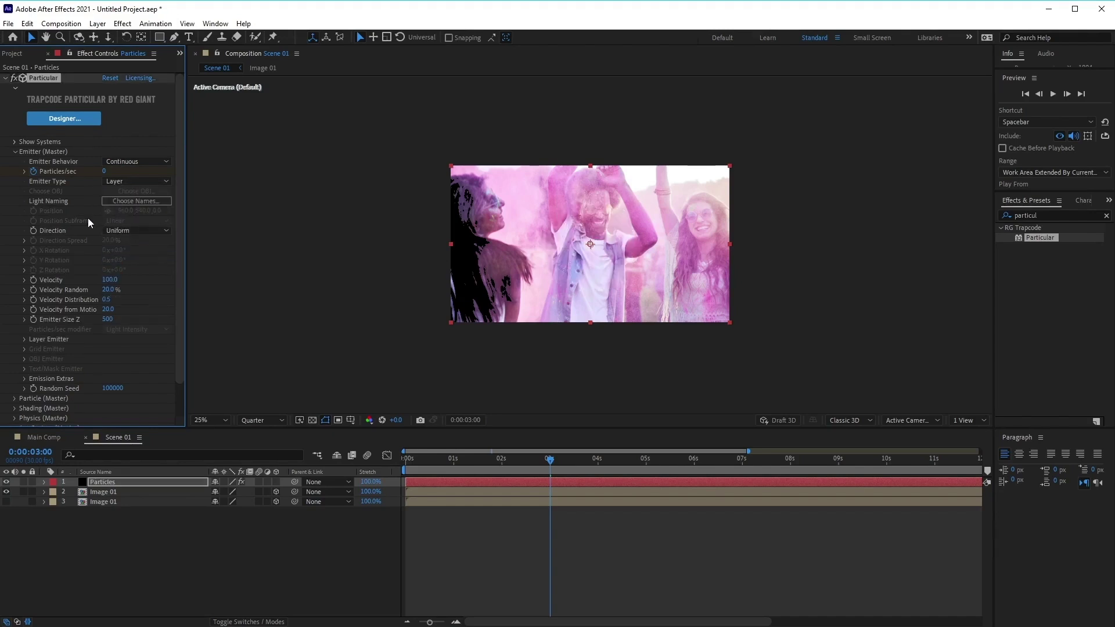
left_click(111, 279)
type("25")
Step: Use the hidden lower Image 01 layer as the Layer Emitter and set Layer Sampling to Current Time (Legacy)
left_click(24, 339)
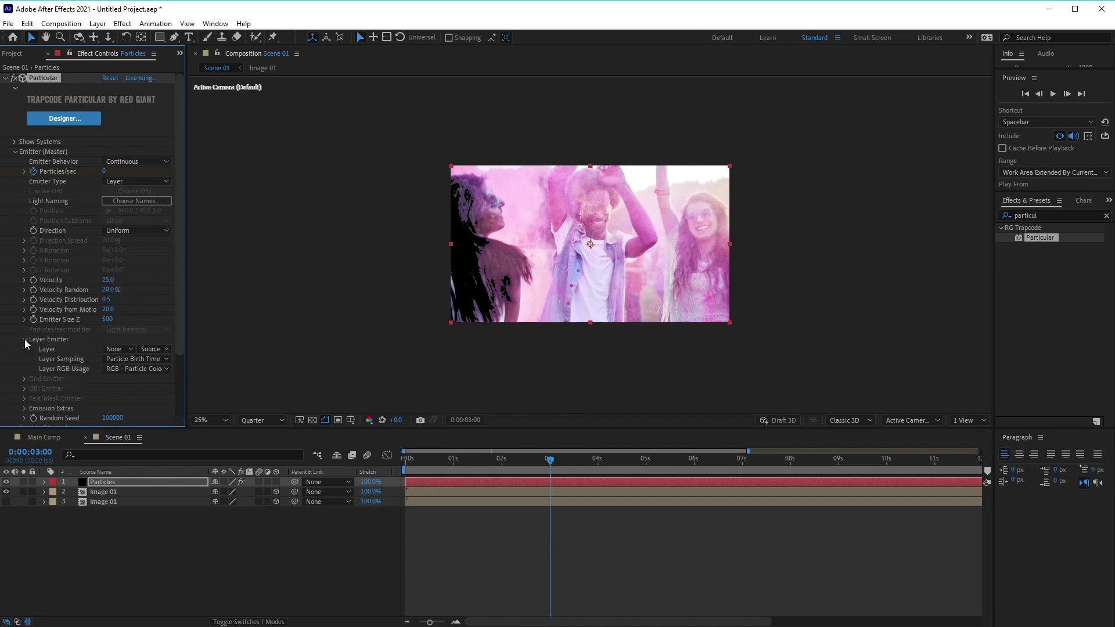
left_click(127, 348)
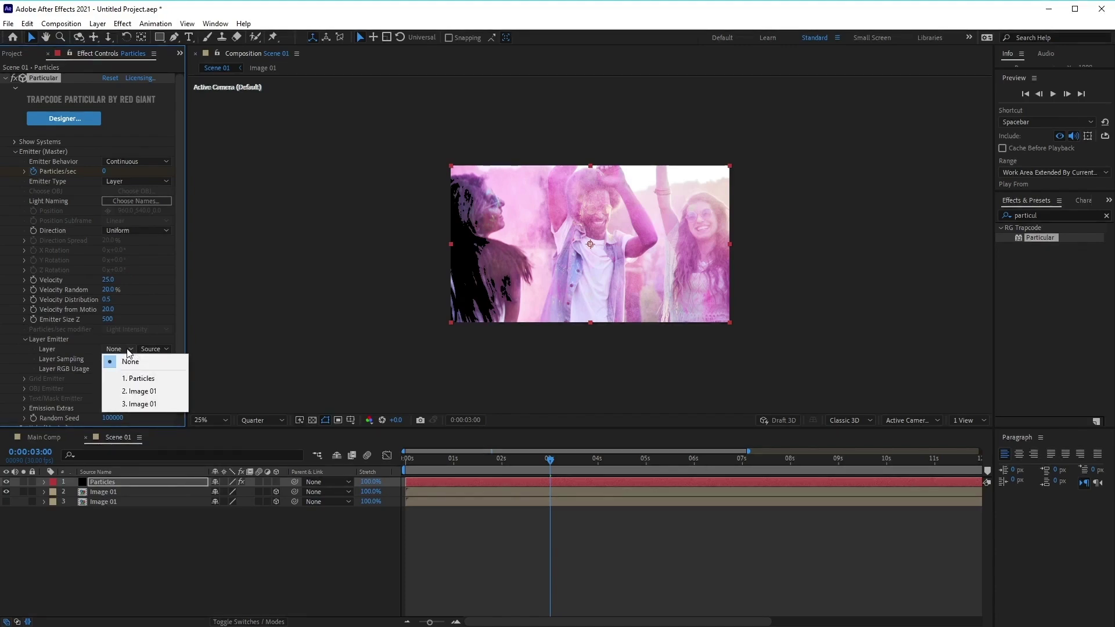
left_click(155, 406)
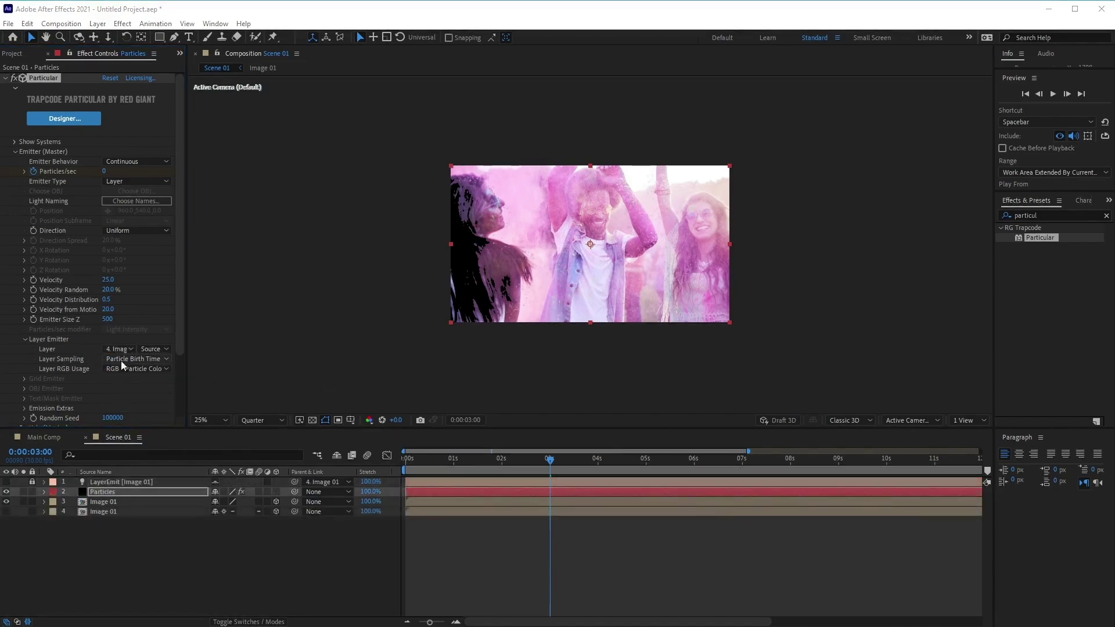
left_click(135, 360)
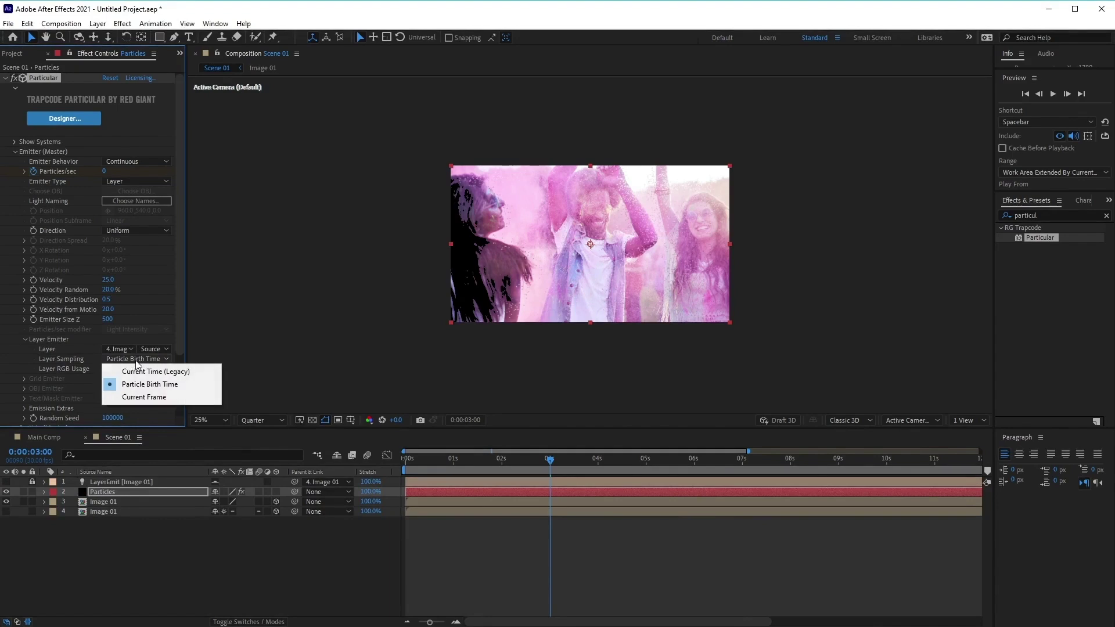
left_click(164, 373)
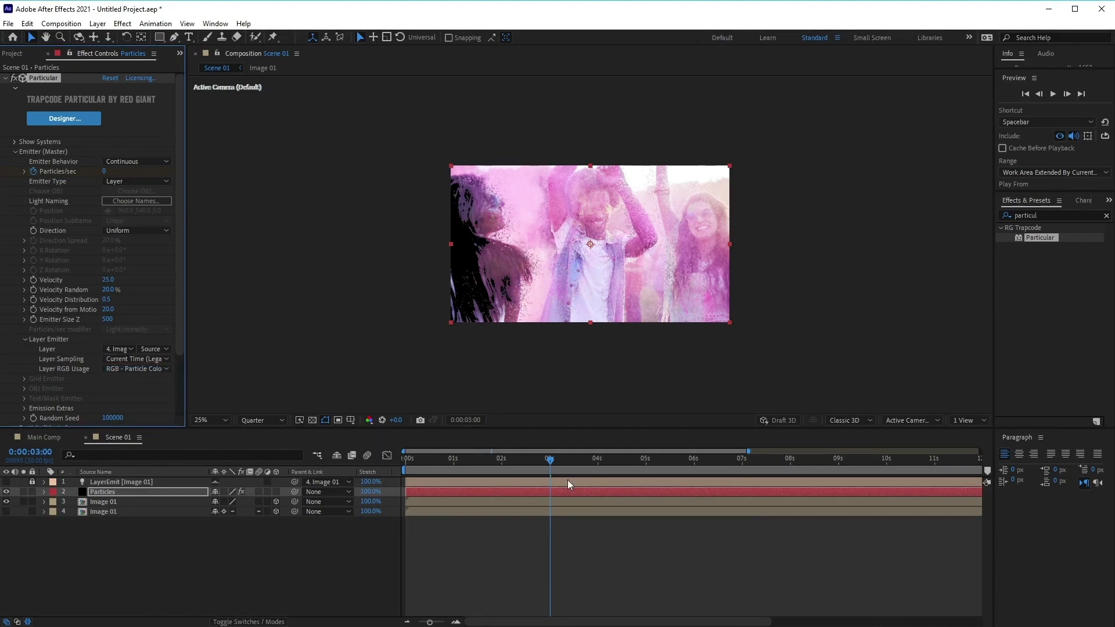
Step: Move to 0:00:03:01 and set the composition preview to 50% magnification and Third resolution
left_click(555, 468)
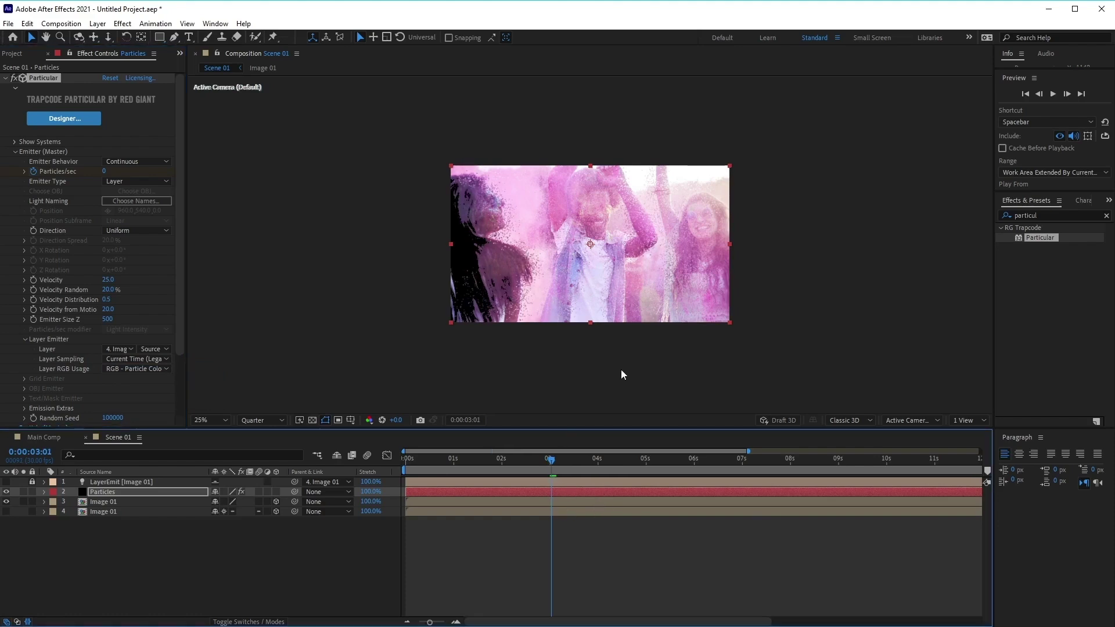
left_click(221, 419)
left_click(221, 430)
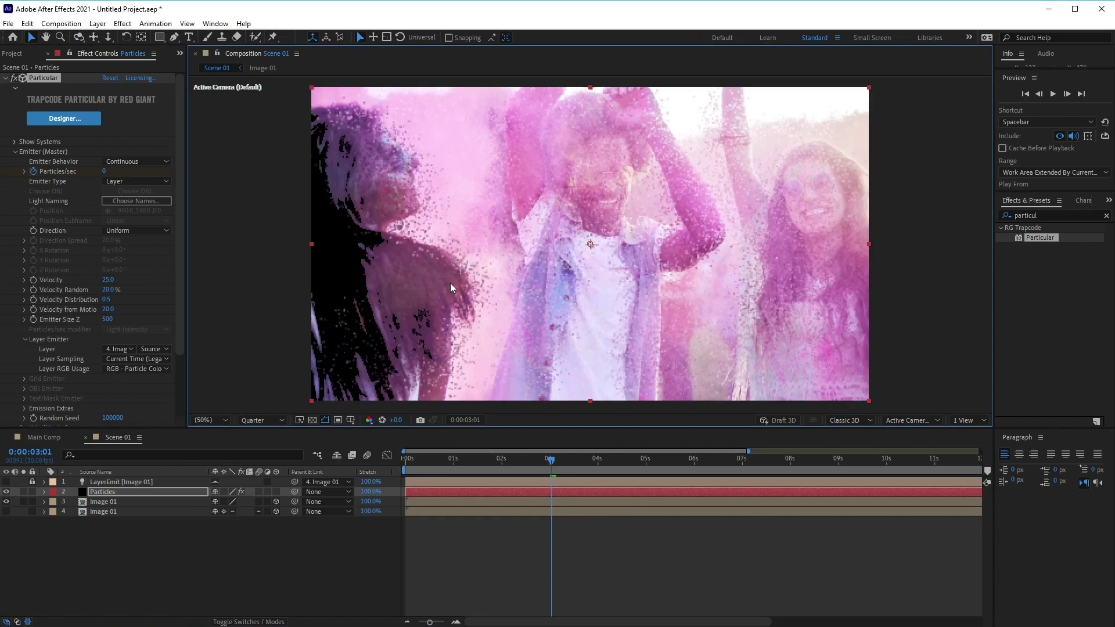
left_click(283, 420)
left_click(271, 472)
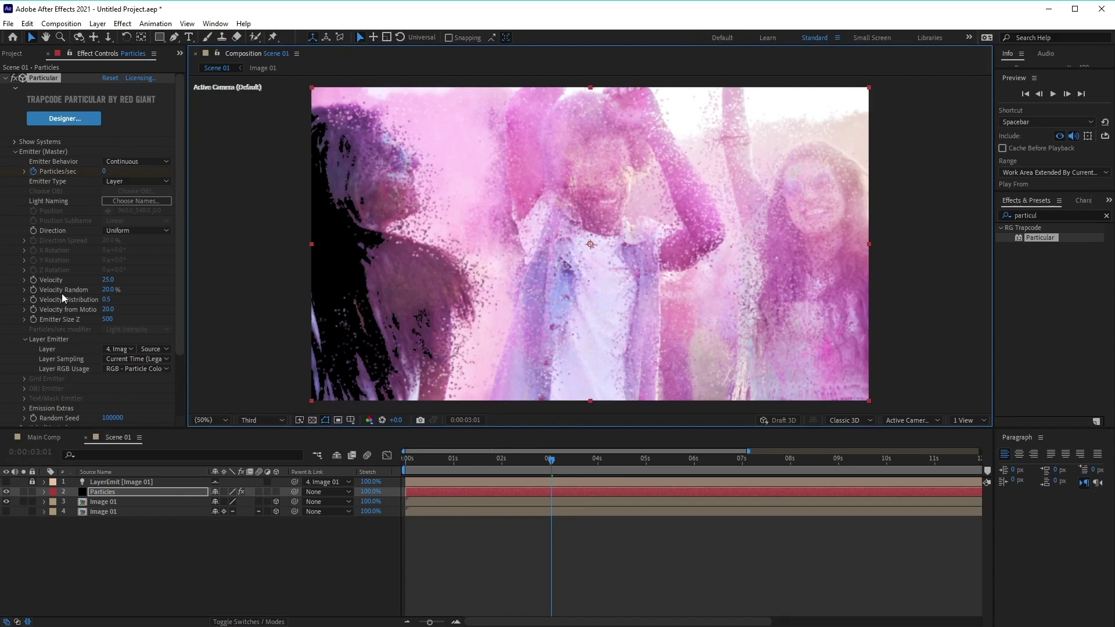
Step: Set the particle Life to 4 seconds and Life Random to 100% in the Particle (Master) settings
left_click(15, 153)
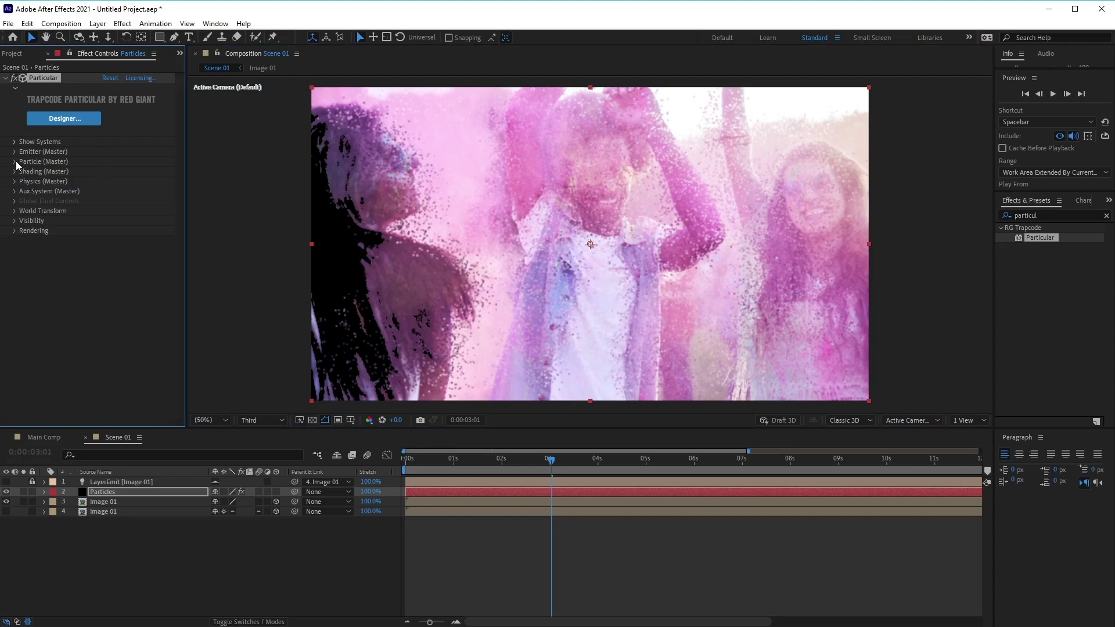
left_click(15, 162)
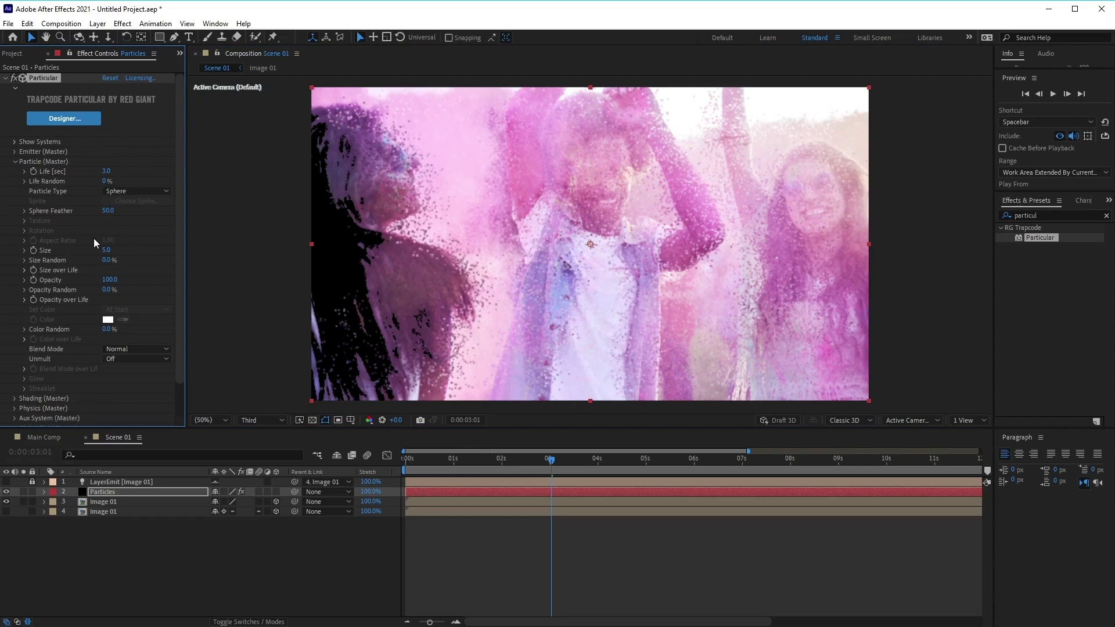
left_click(104, 172)
type("4")
key("Return")
left_click(105, 180)
type("100")
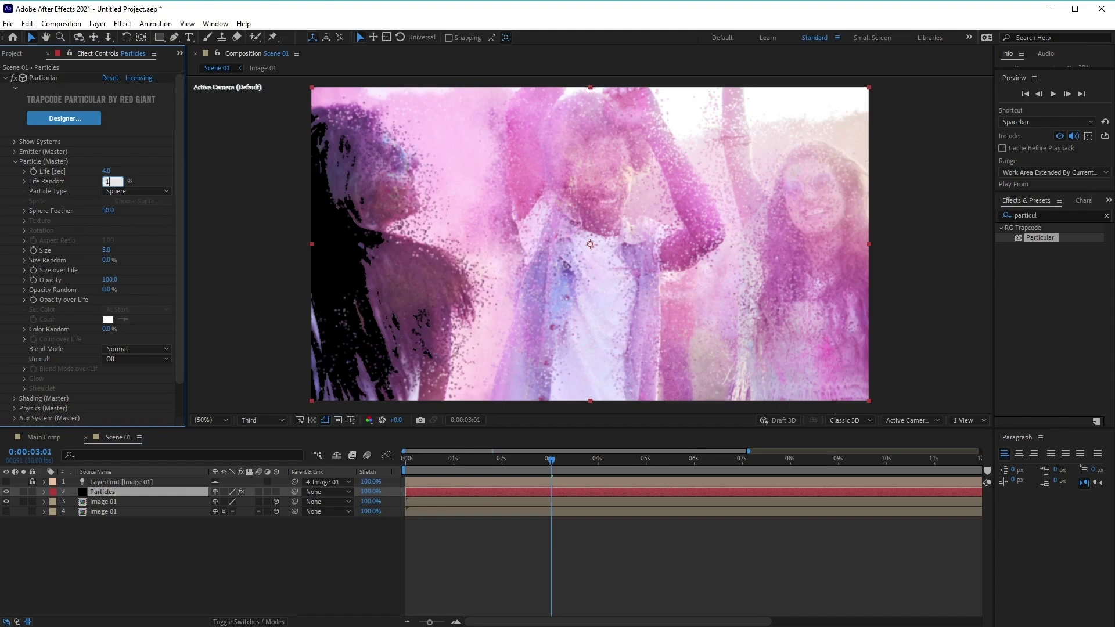
Step: Set the particles' Sphere Feather to 0
left_click(109, 212)
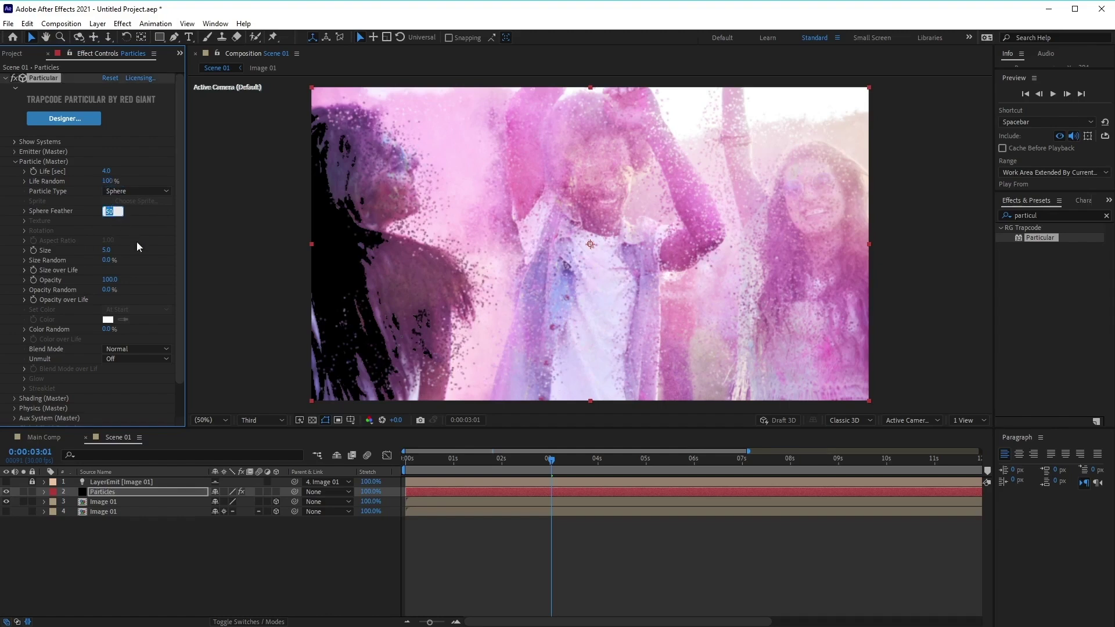
type("0")
key("Return")
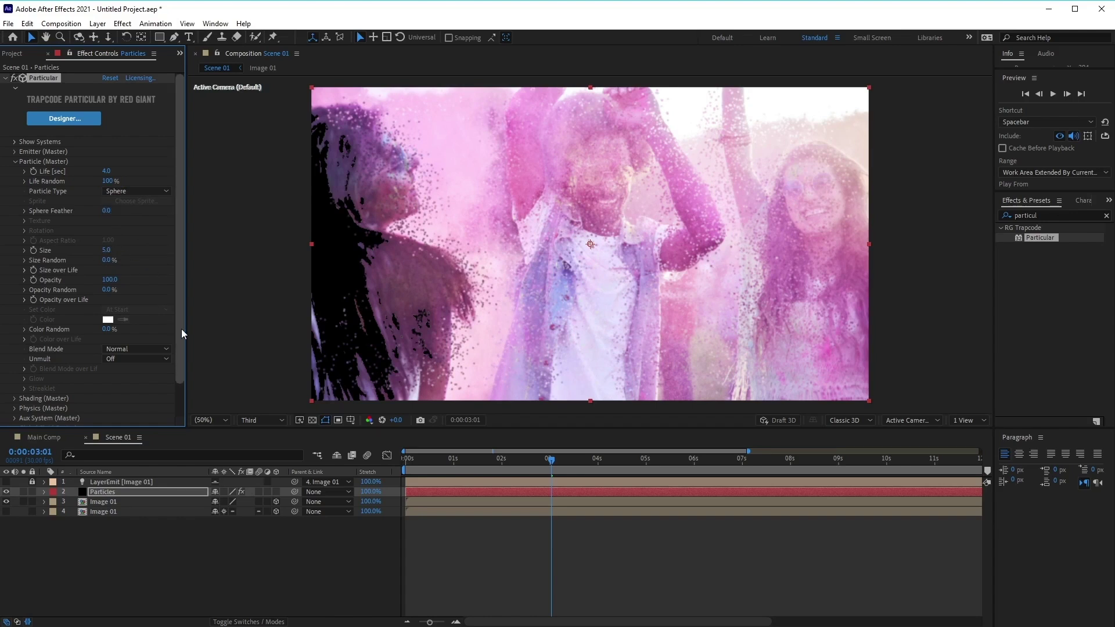
Step: Set the particle Size to 3 and Size Random to 100%
left_click(105, 250)
type("3")
key("Return")
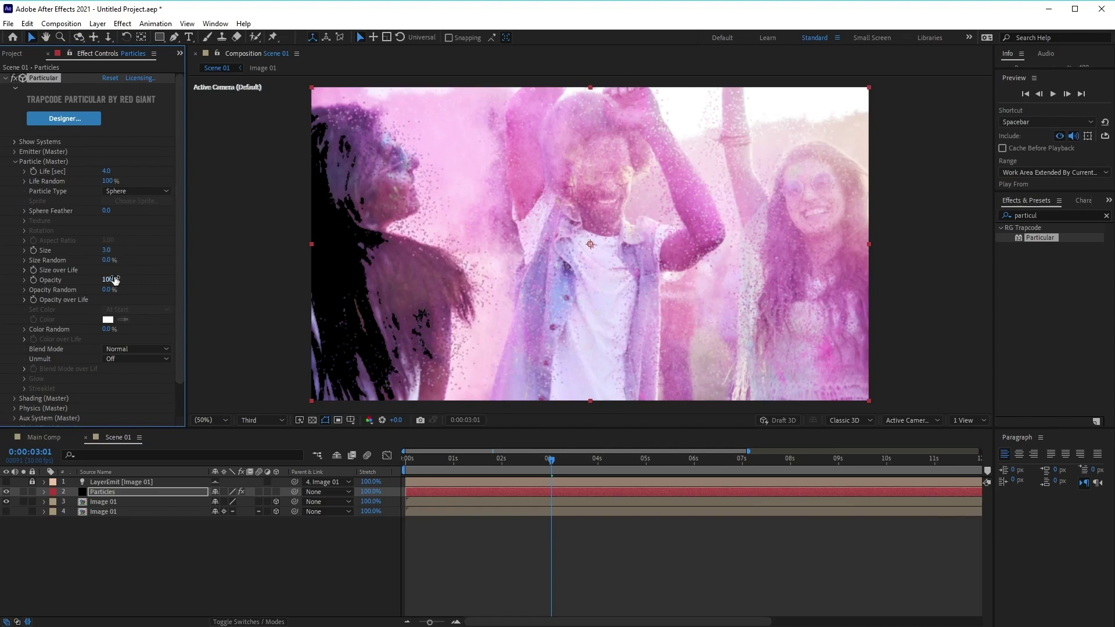
left_click(106, 260)
type("100")
key("Return")
Step: Apply the Size over Life preset curve that rises at birth, holds at full size, and falls off at the end
left_click(24, 271)
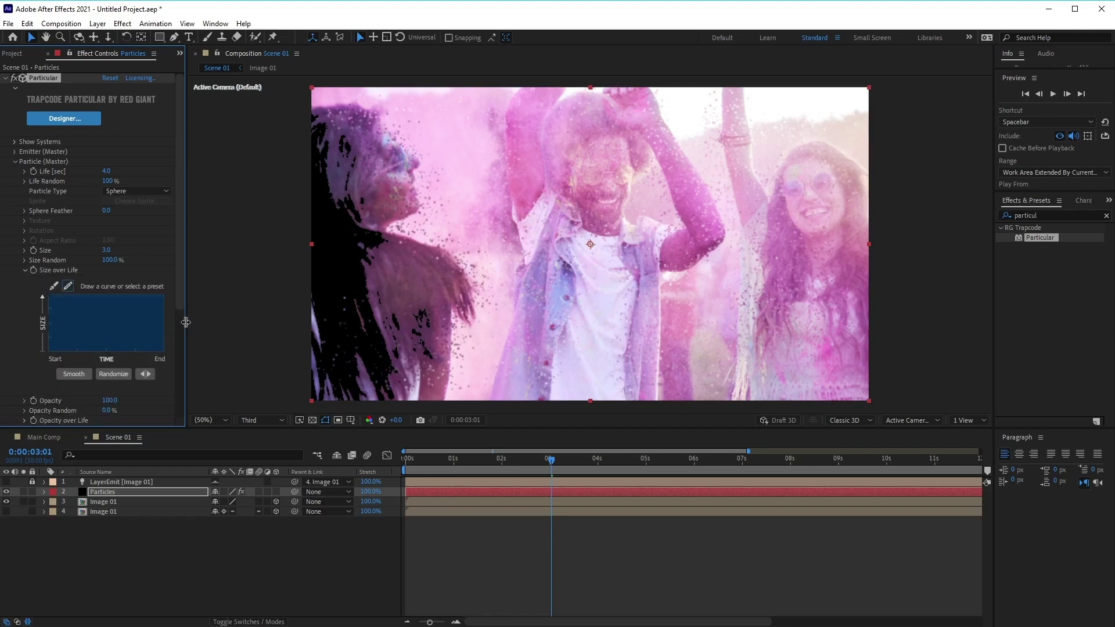
left_click_drag(186, 323, 254, 323)
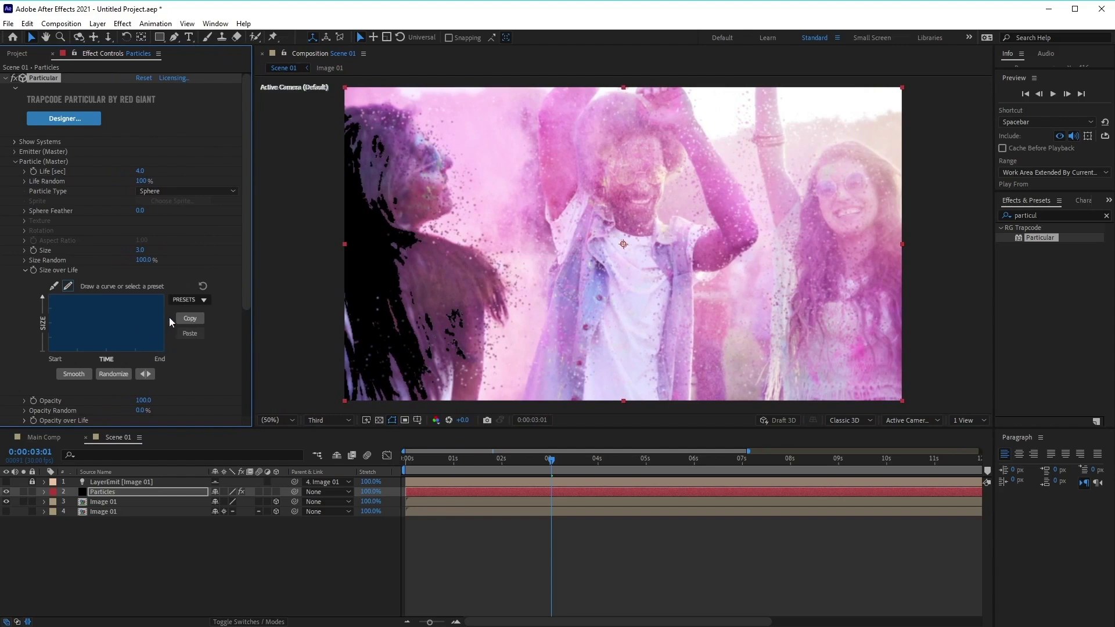
left_click(204, 300)
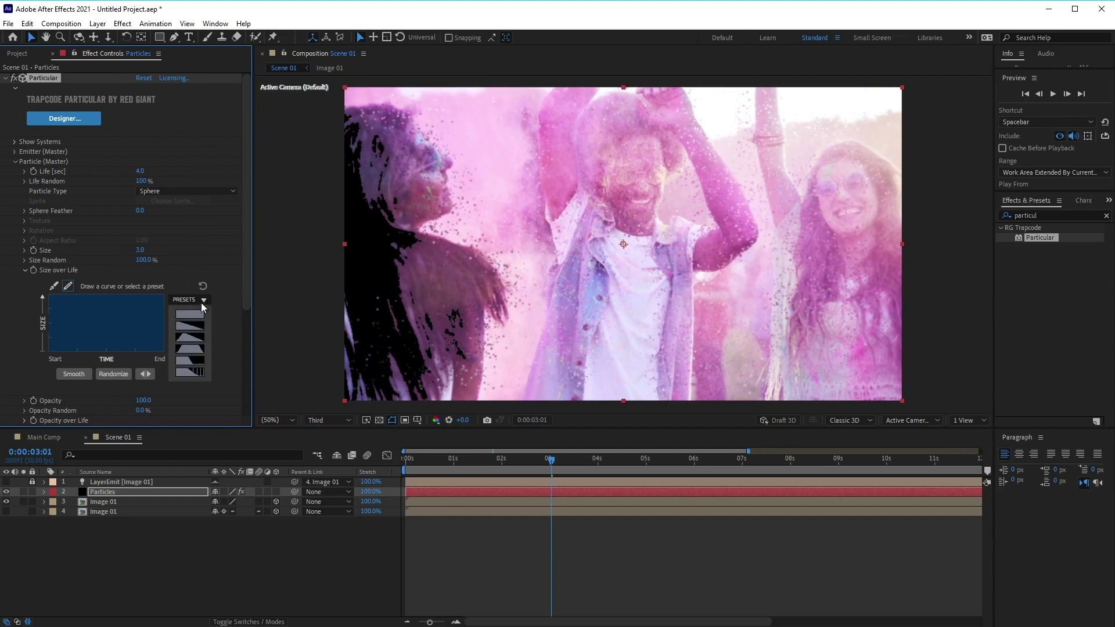
left_click(190, 349)
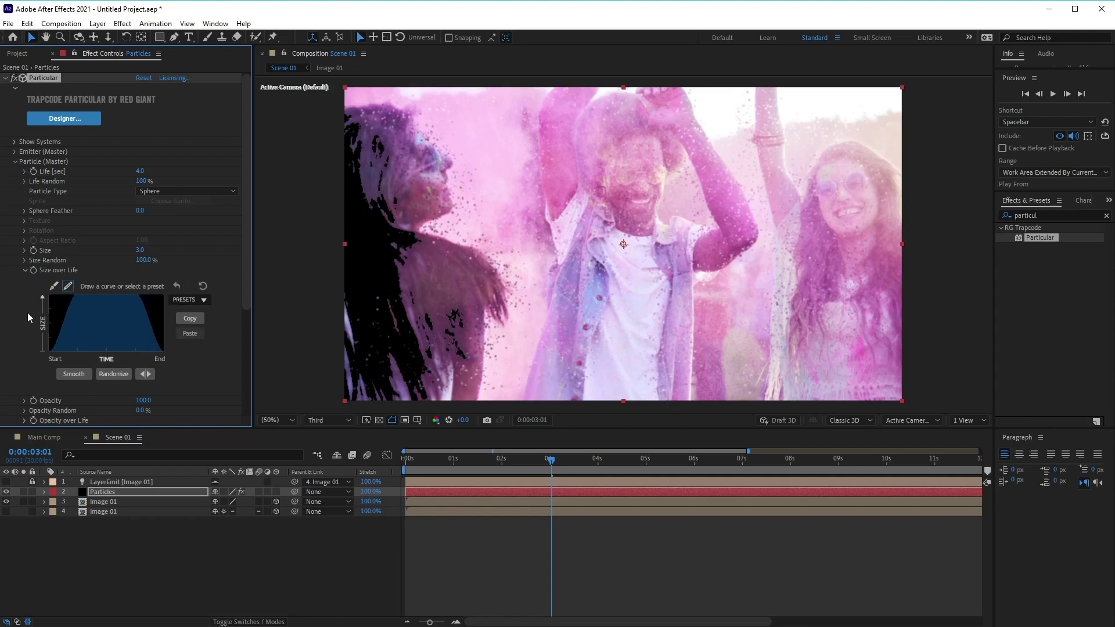
Step: Set Wind Z to -200 in the Air options of the Physics (Master) settings
scroll(29, 374, "down", 2)
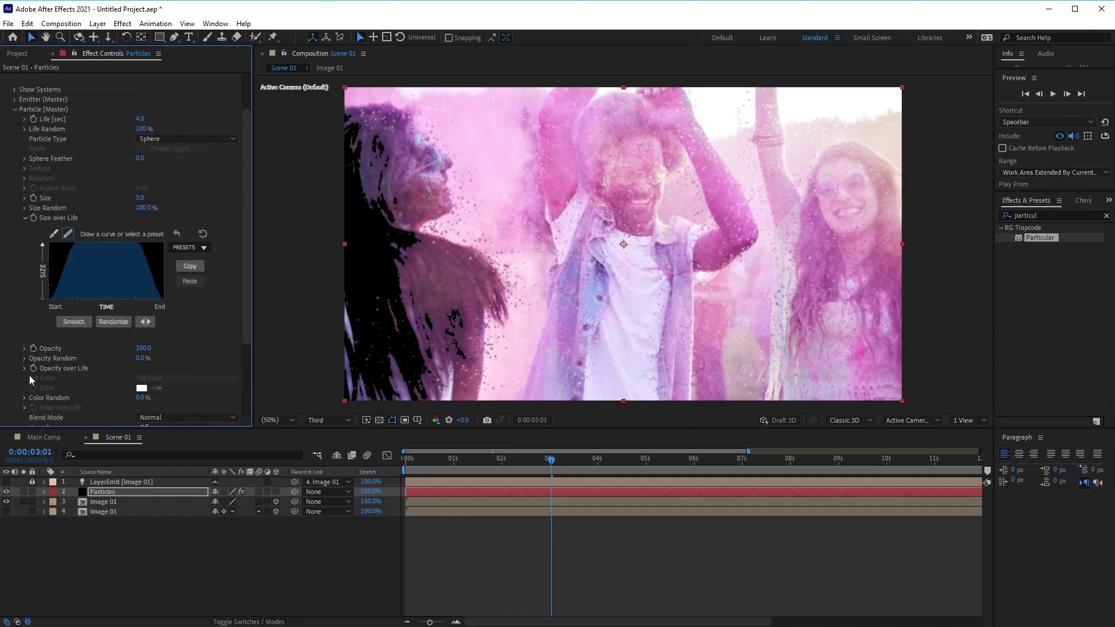
scroll(29, 367, "down", 3)
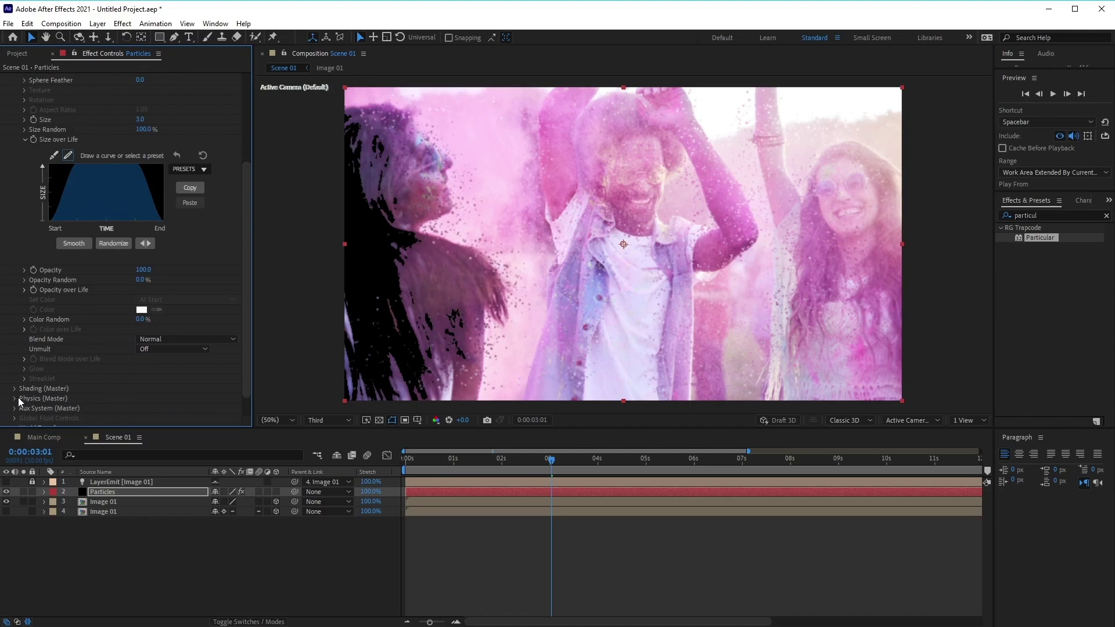
scroll(14, 401, "down", 1)
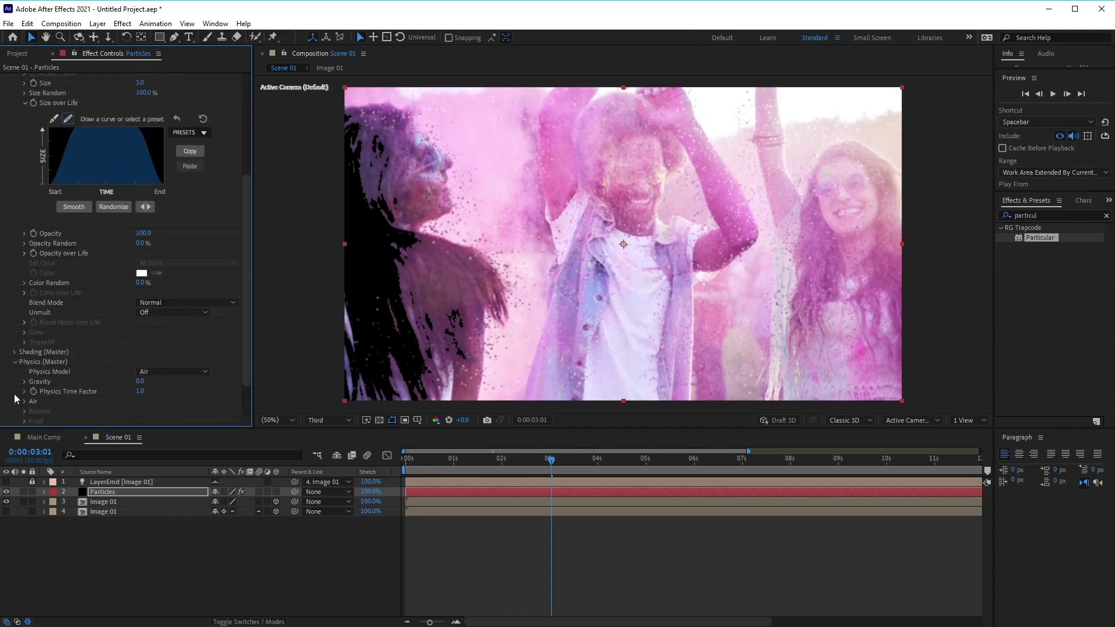
scroll(47, 336, "up", 6)
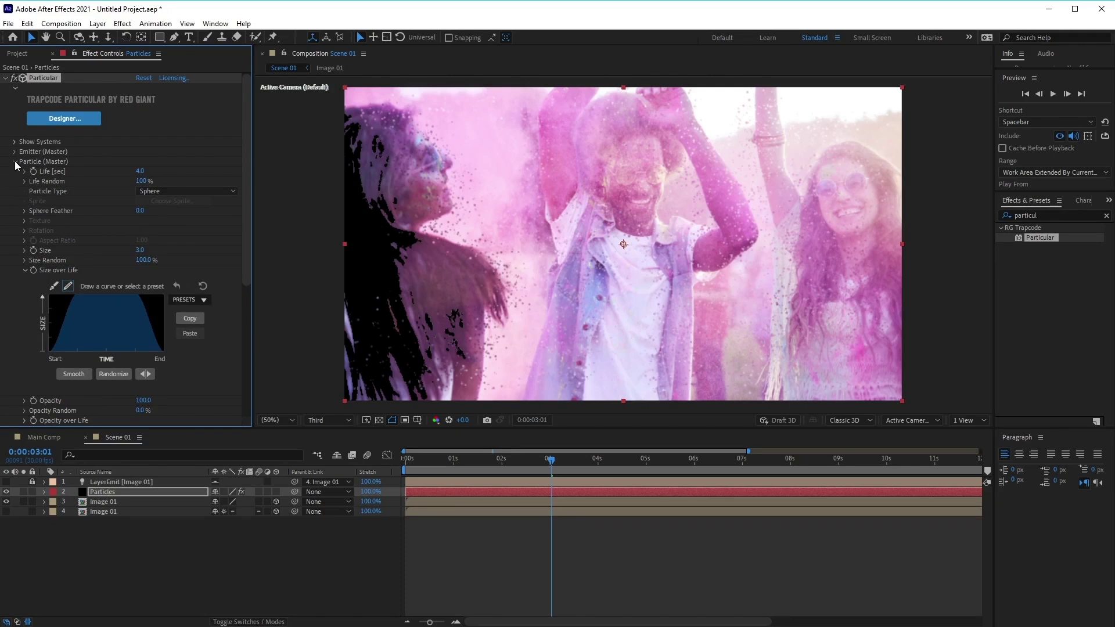
left_click(15, 162)
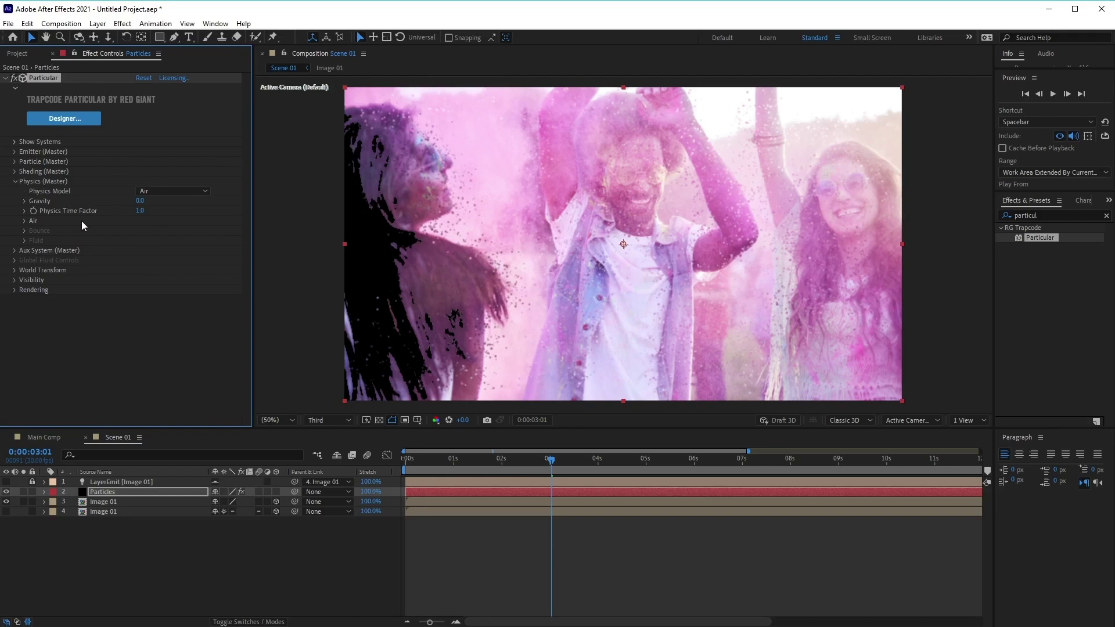
left_click(24, 221)
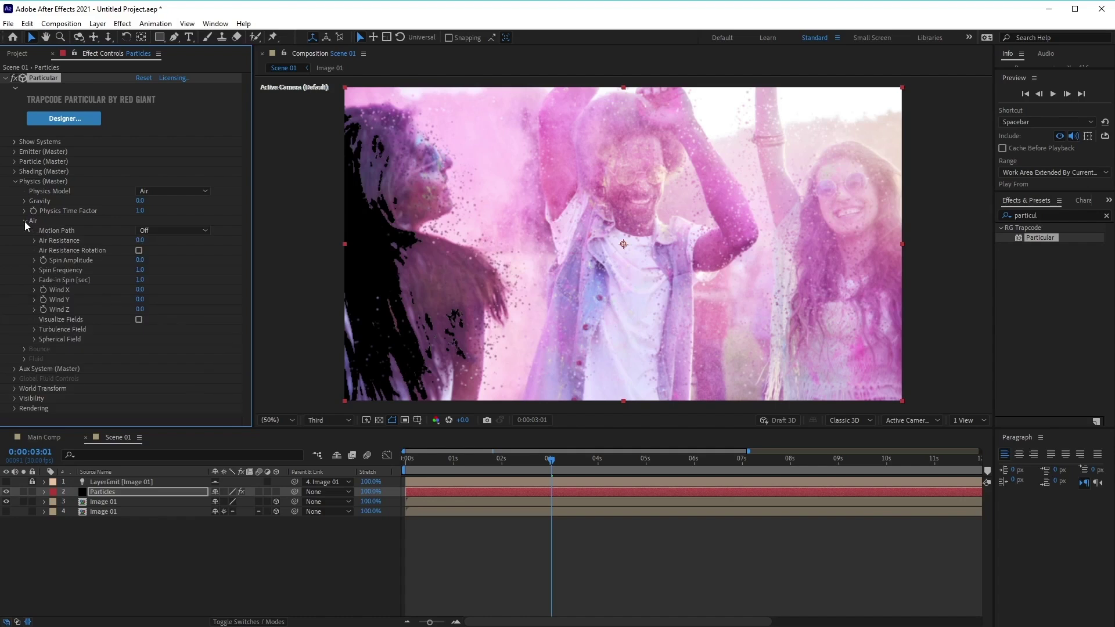
left_click(141, 310)
type("-200")
key("Return")
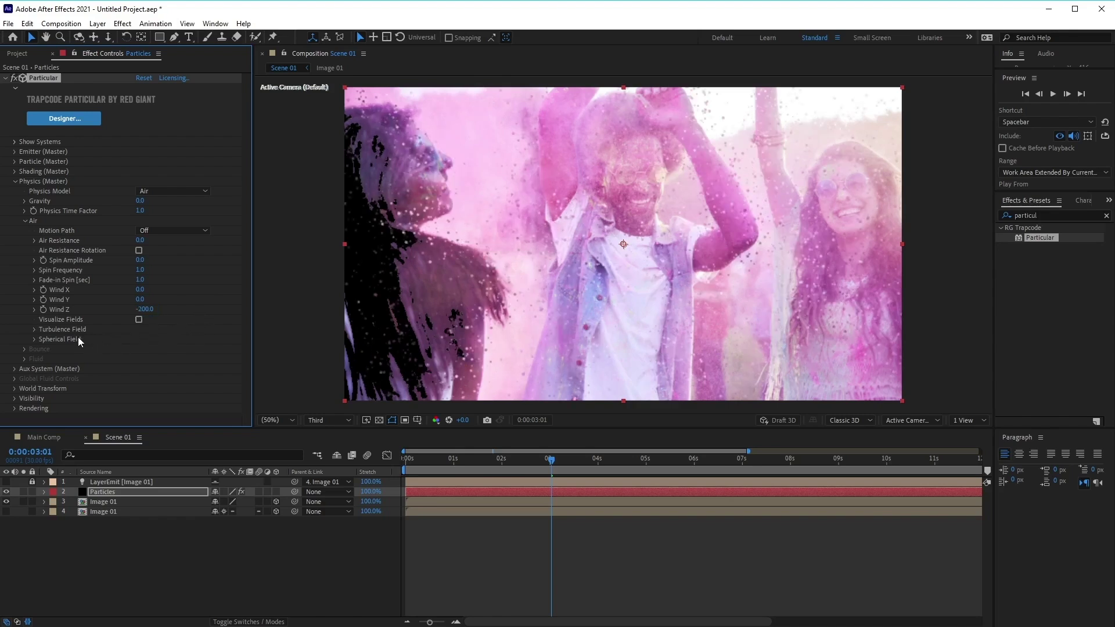
Step: Set the Turbulence Field's Affect Position to 250 and its Scale to 3
left_click(33, 329)
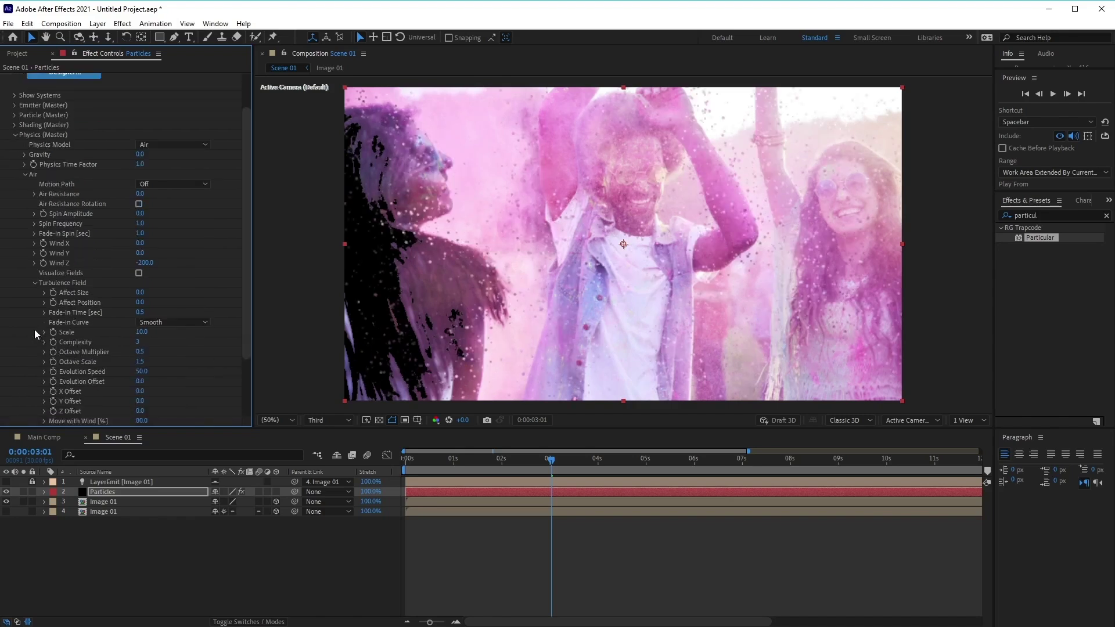
scroll(92, 343, "down", 3)
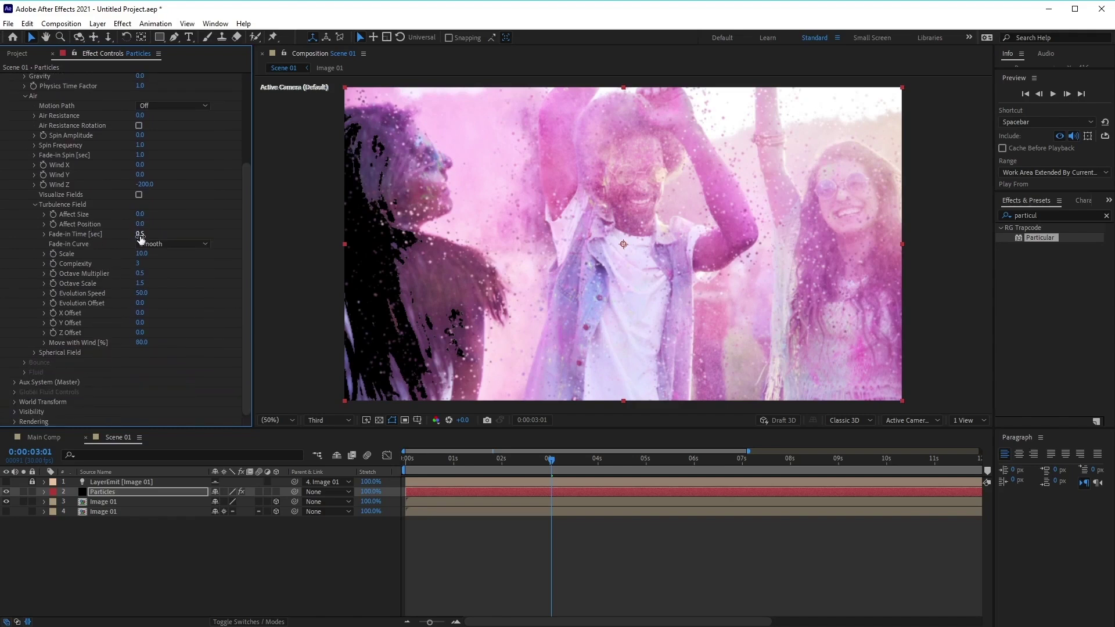
left_click(140, 225)
type("250")
left_click(141, 253)
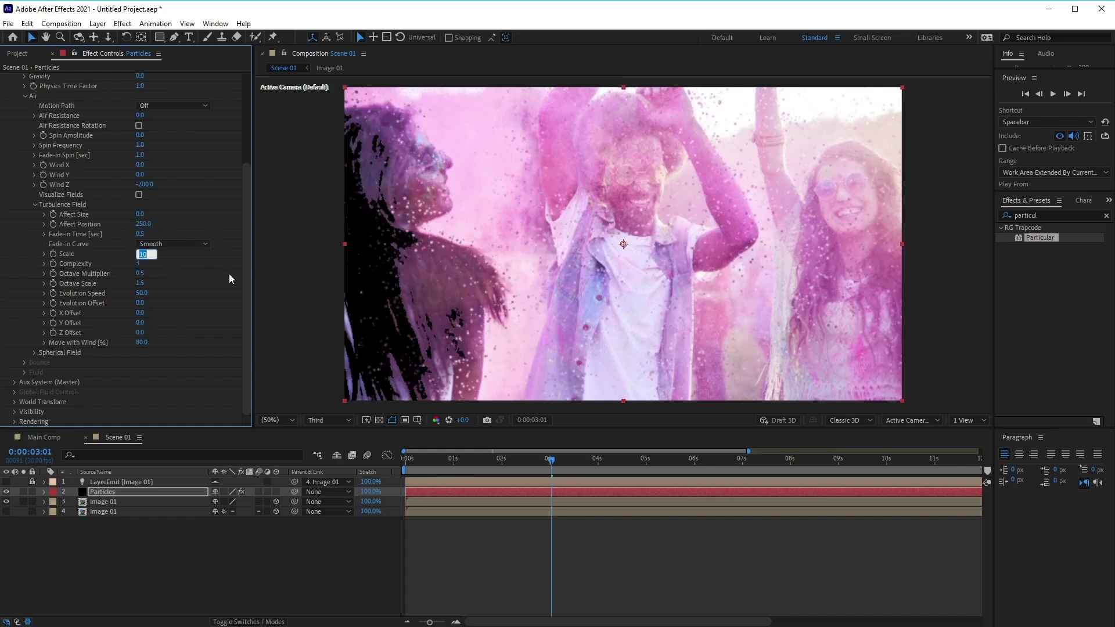
type("3")
key("Return")
scroll(78, 280, "up", 3)
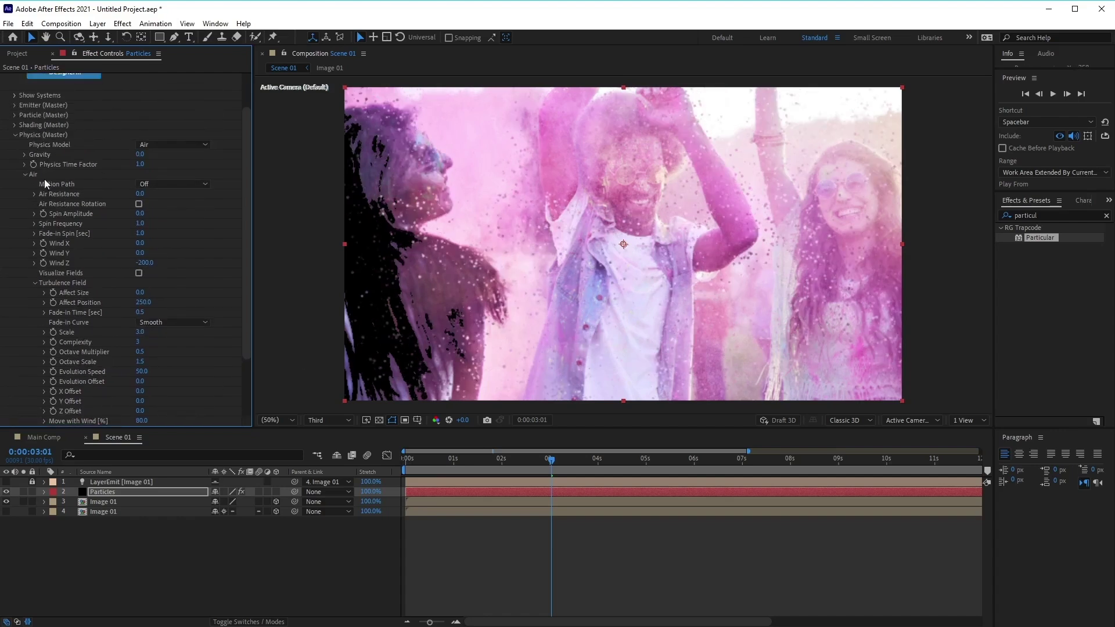
left_click(18, 135)
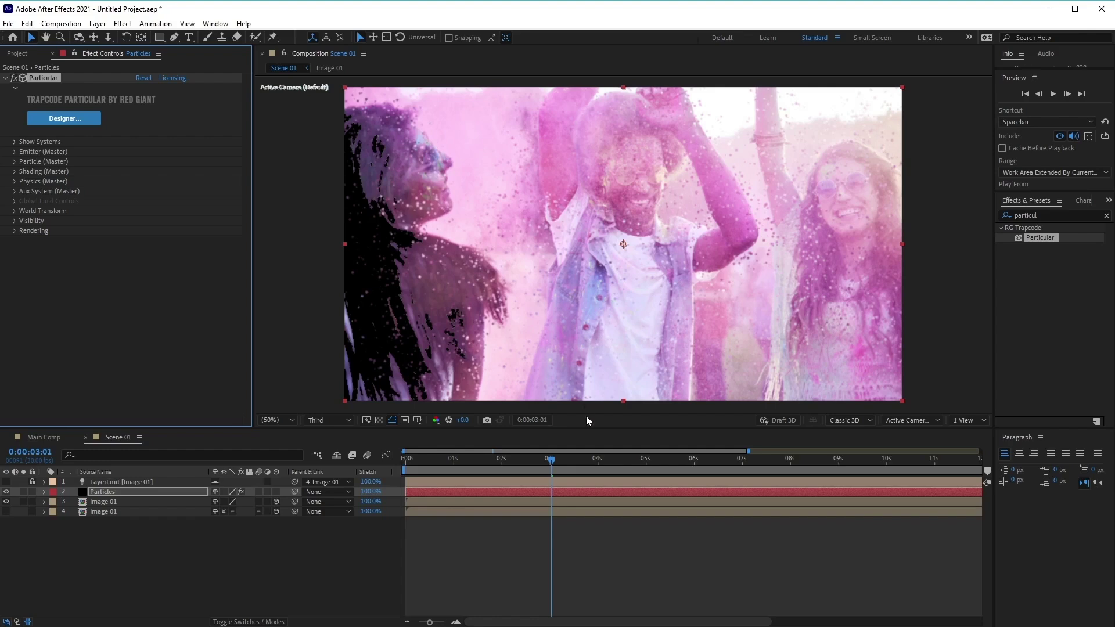
Step: Return to 0:00:00:00 and duplicate the Particles layer
left_click_drag(563, 459, 292, 482)
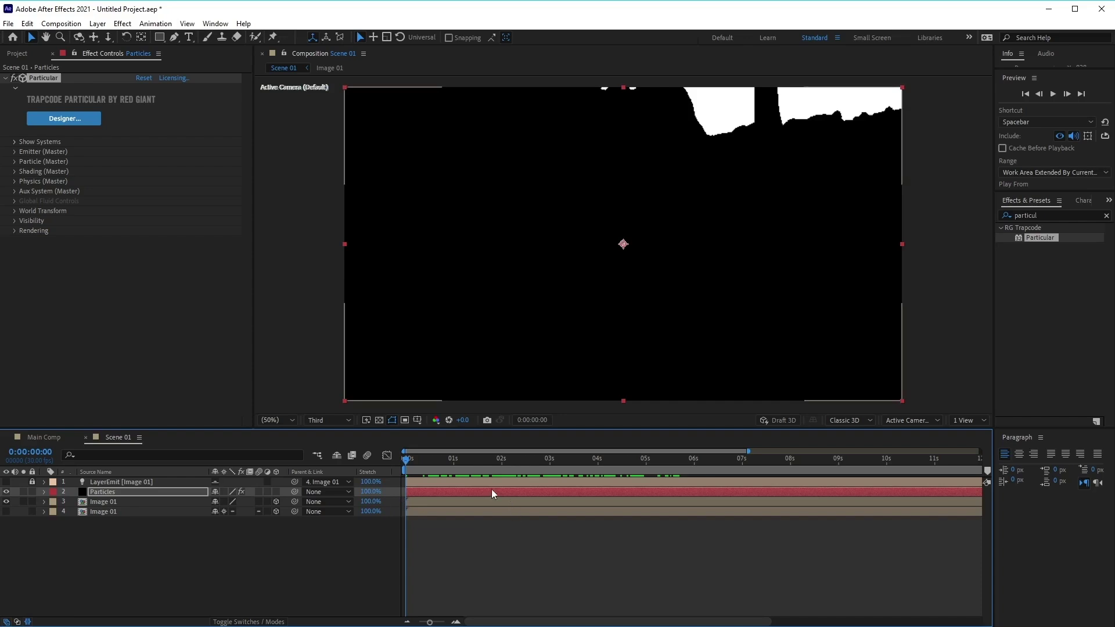
left_click(138, 491)
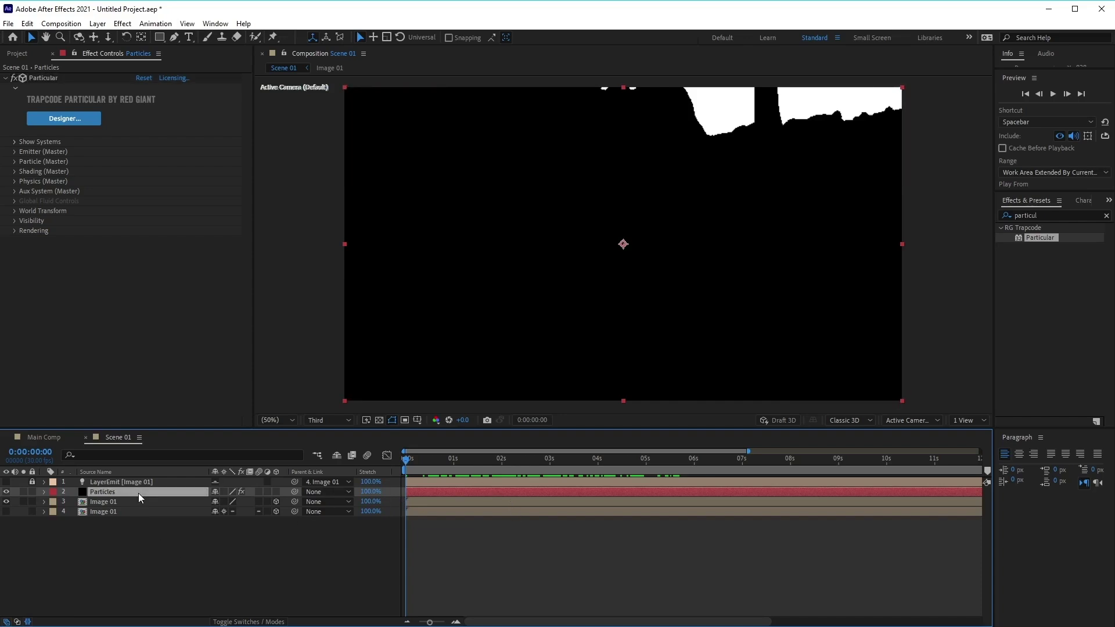
key("ctrl+d")
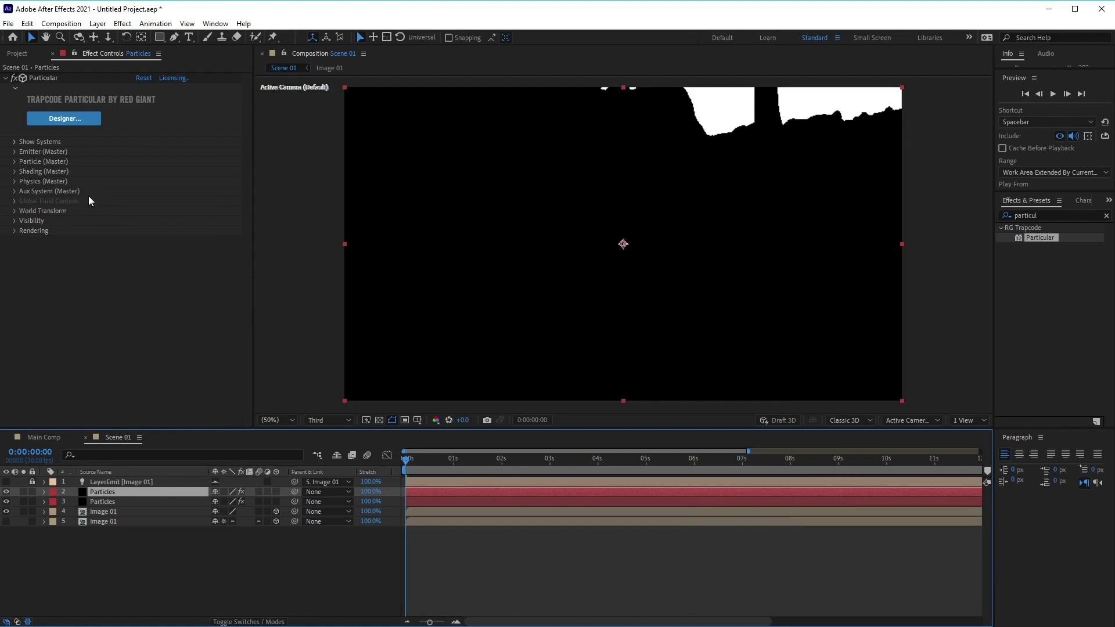
Step: Set the duplicated Particles layer's Particles/sec keyframe at the first frame to 5000 in Emitter (Master)
left_click(45, 151)
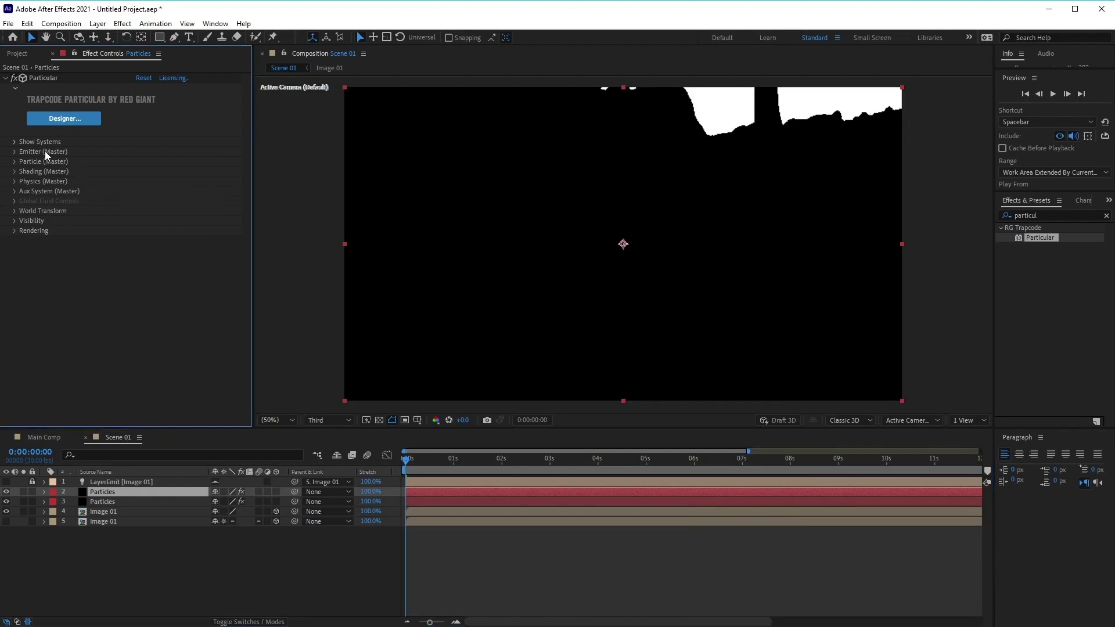
left_click(16, 152)
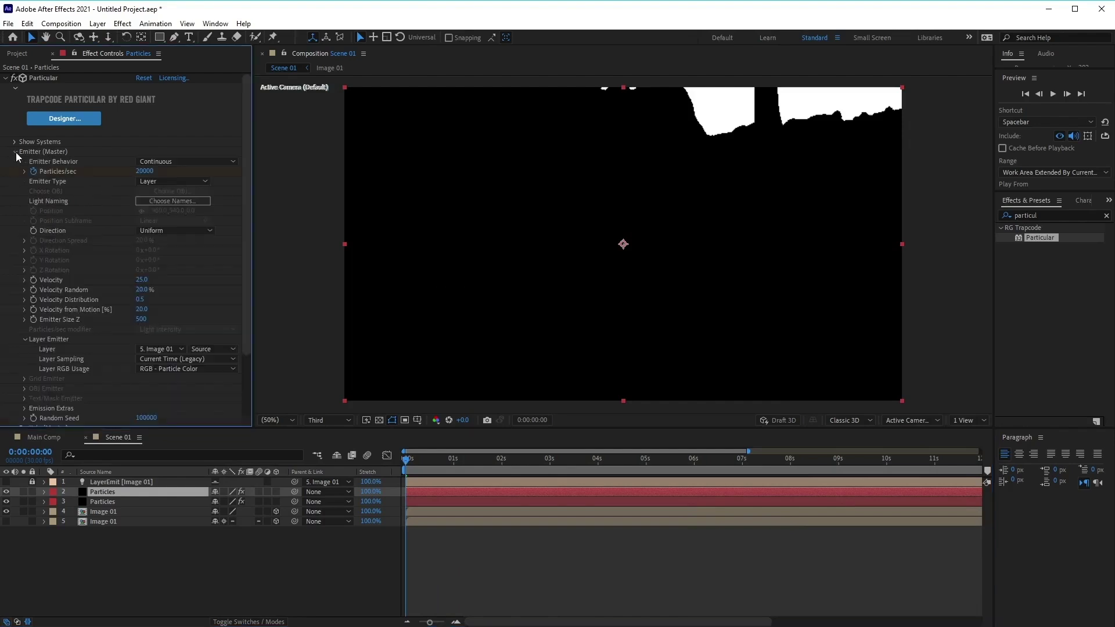
left_click(146, 172)
type("50")
left_click(15, 152)
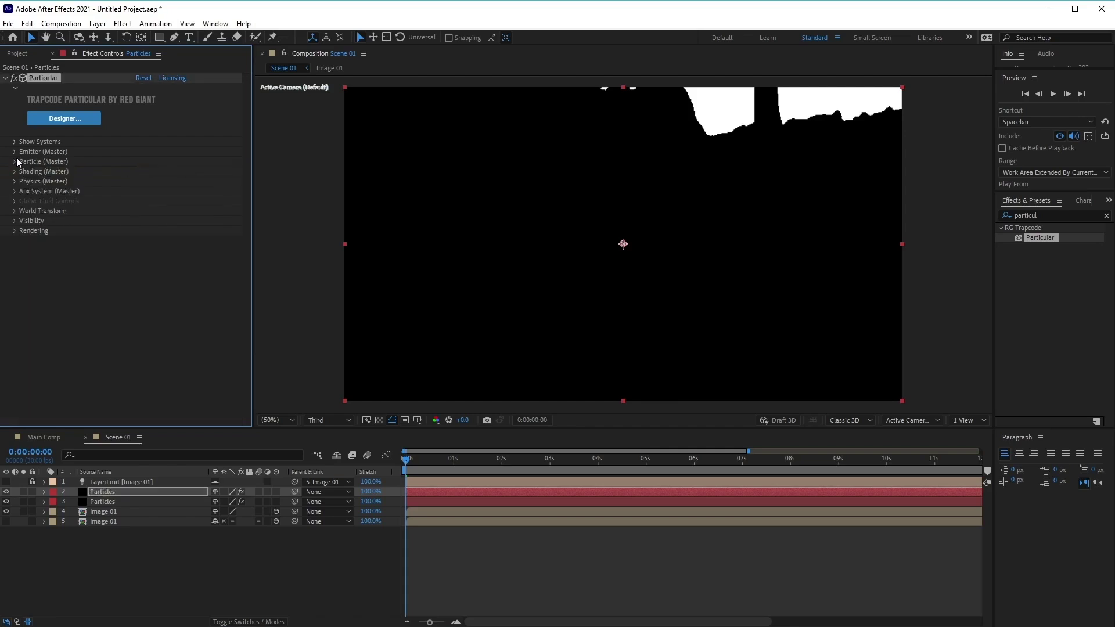
Step: Set the duplicate's particle Life to 3 seconds and Size to 10, and preview the result at 0:00:03:11
left_click(15, 162)
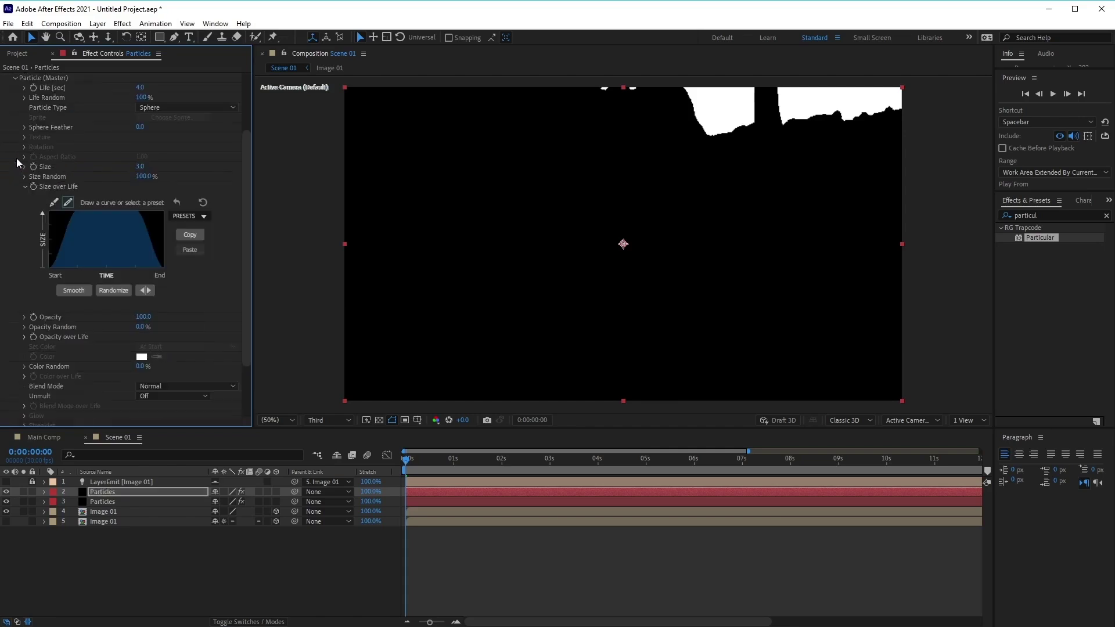
left_click(141, 87)
type("3")
left_click(221, 180)
left_click(139, 166)
type("10")
key("Return")
left_click(559, 462)
left_click_drag(560, 462, 567, 461)
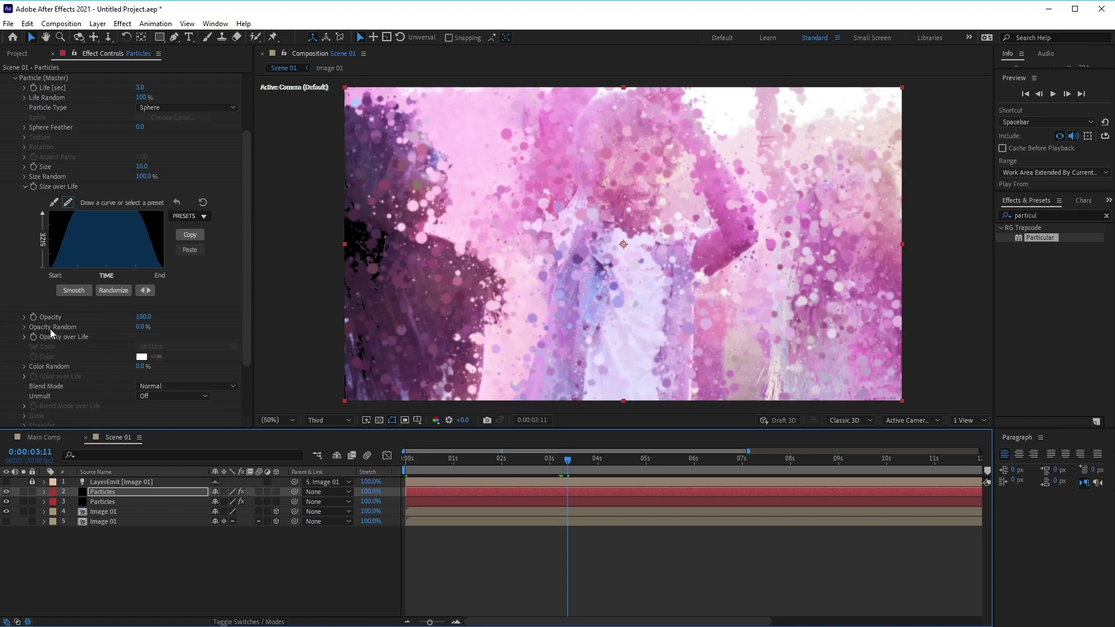
Step: Set the duplicated layer's Wind Z to -100 in the Air physics options
scroll(50, 329, "down", 3)
left_click(38, 373)
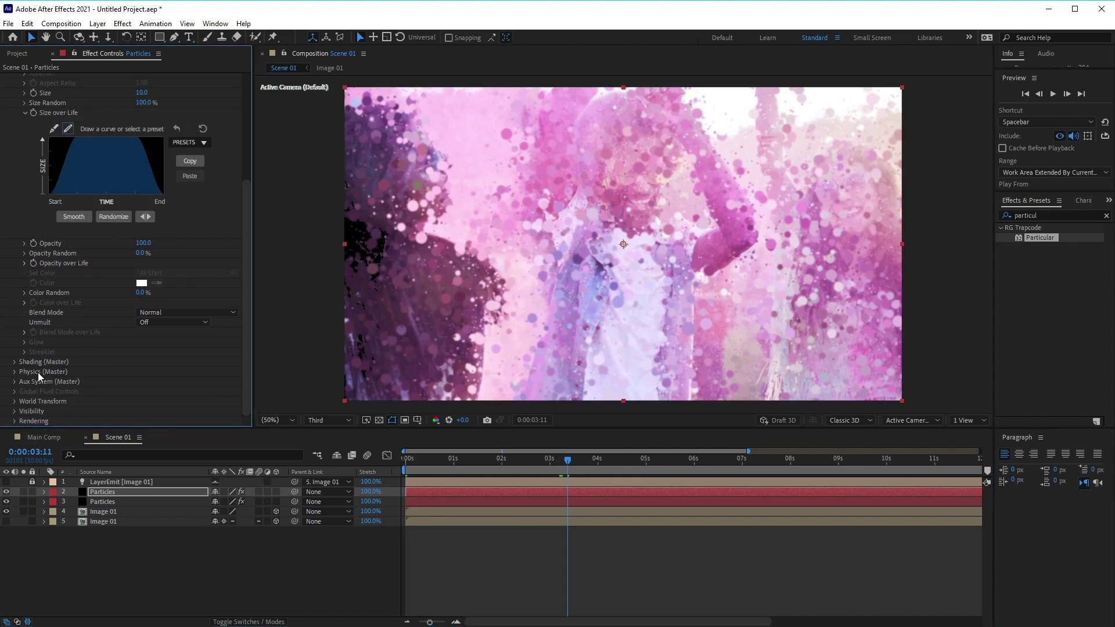
left_click(14, 373)
scroll(158, 375, "down", 10)
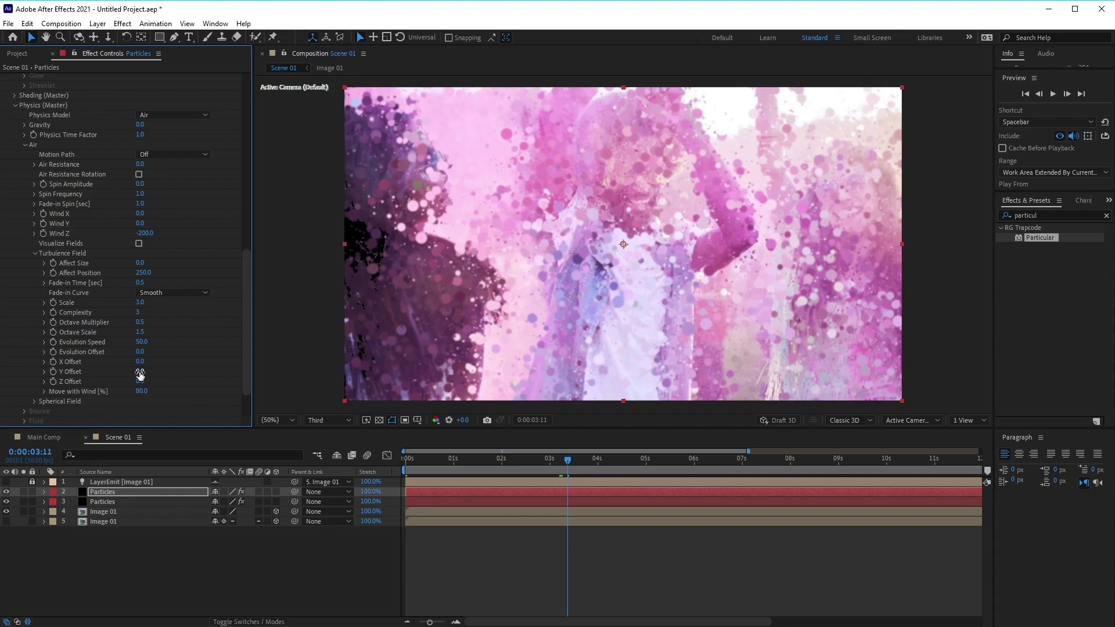
left_click(147, 234)
type("-100")
key("Return")
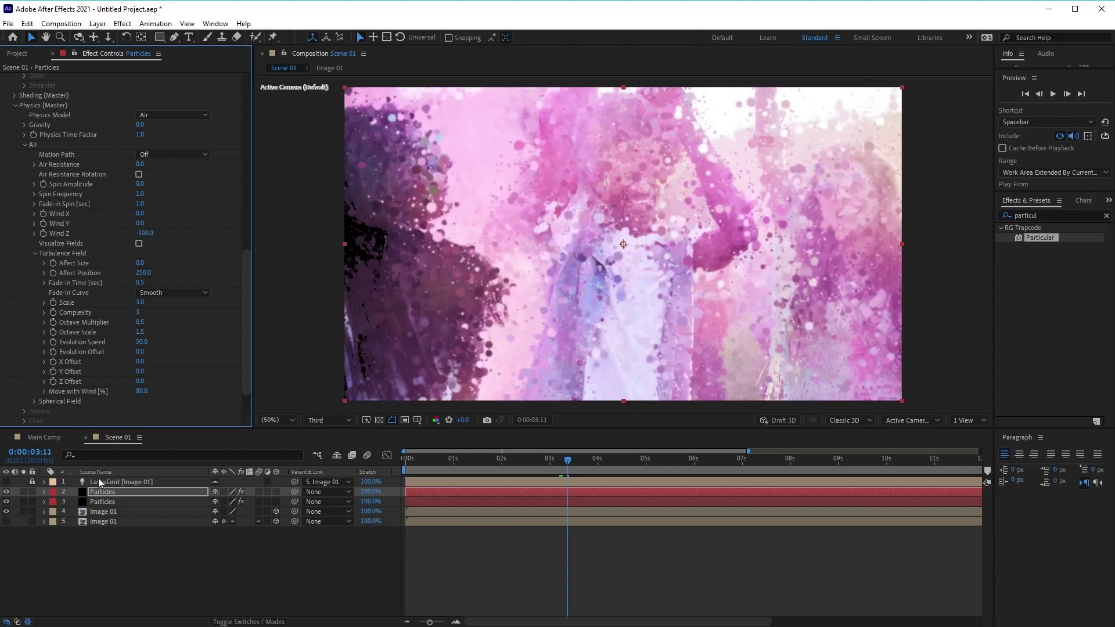
Step: Duplicate the upper Particles layer to make a third one, and return to 0:00:00:00
left_click(105, 492)
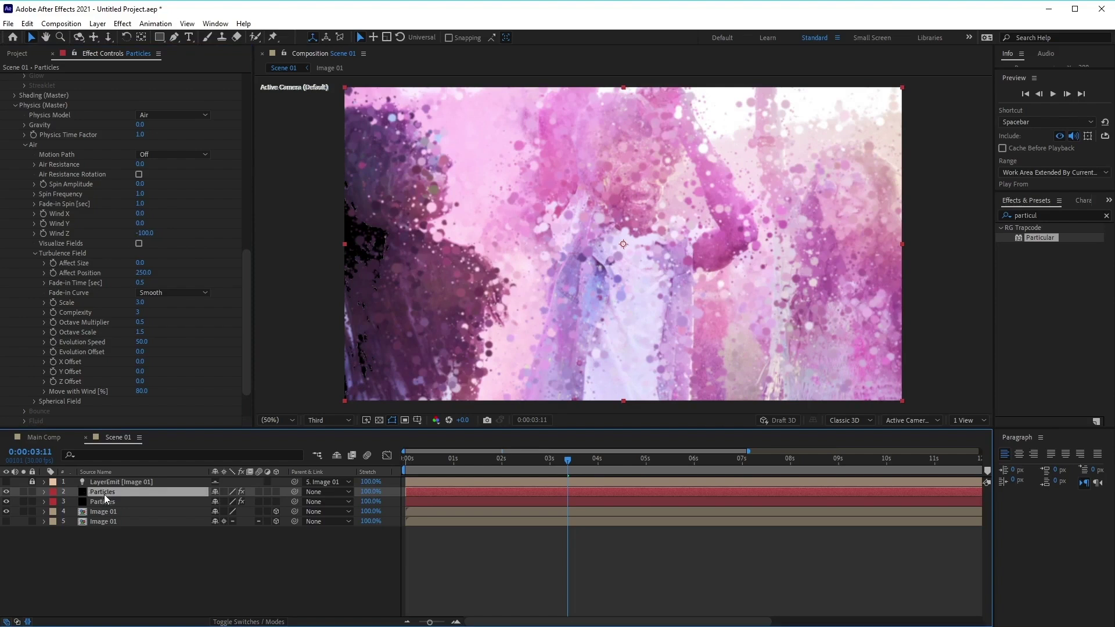
key("ctrl+d")
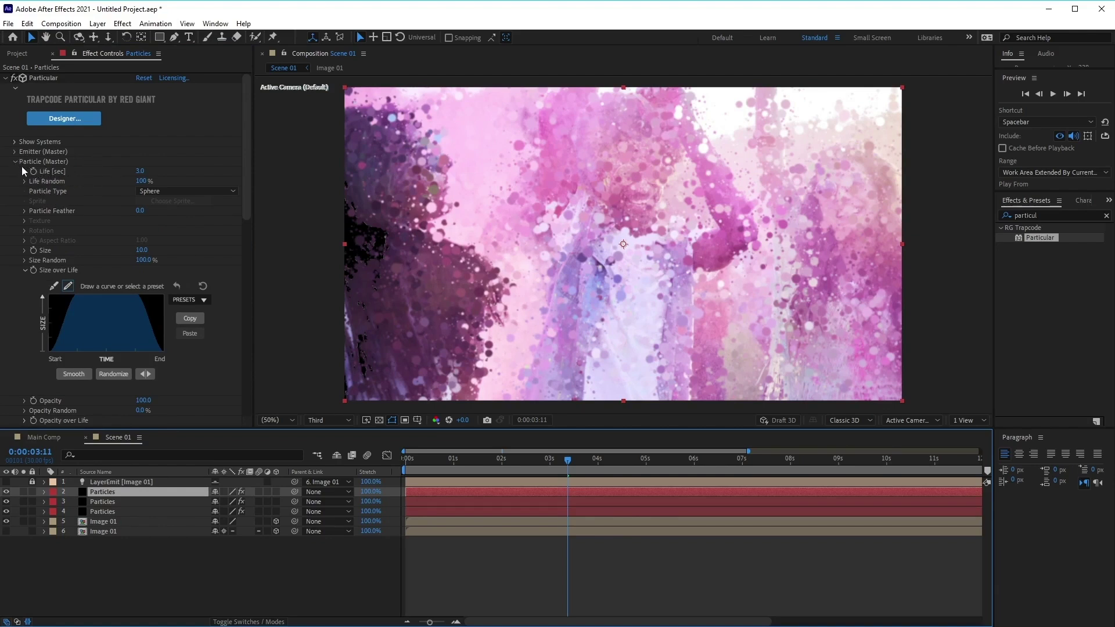
left_click(15, 151)
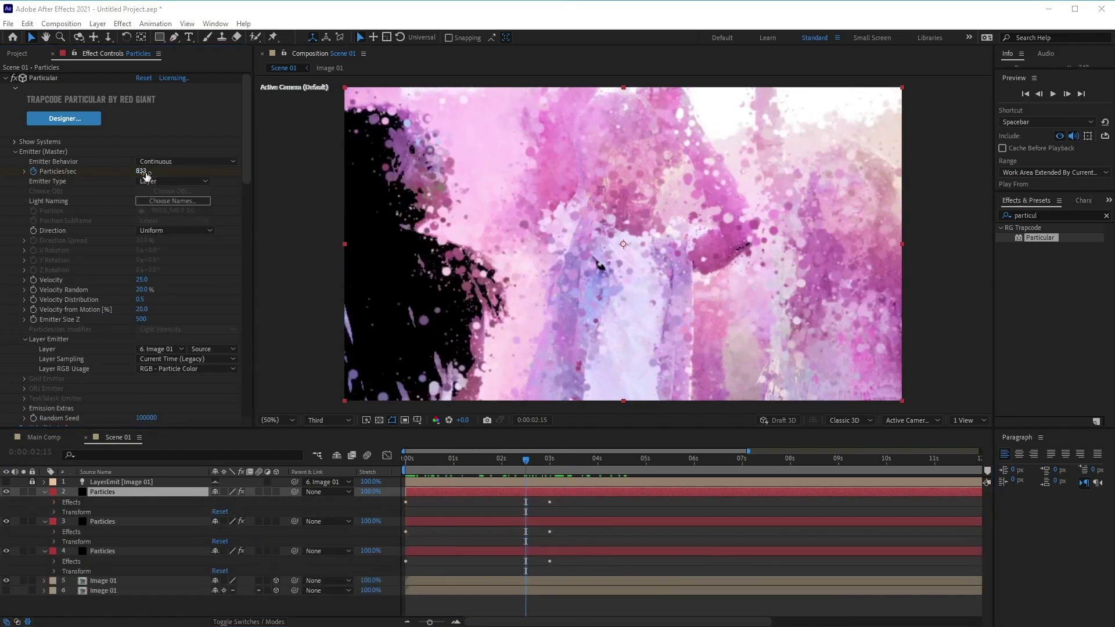
left_click_drag(531, 459, 372, 465)
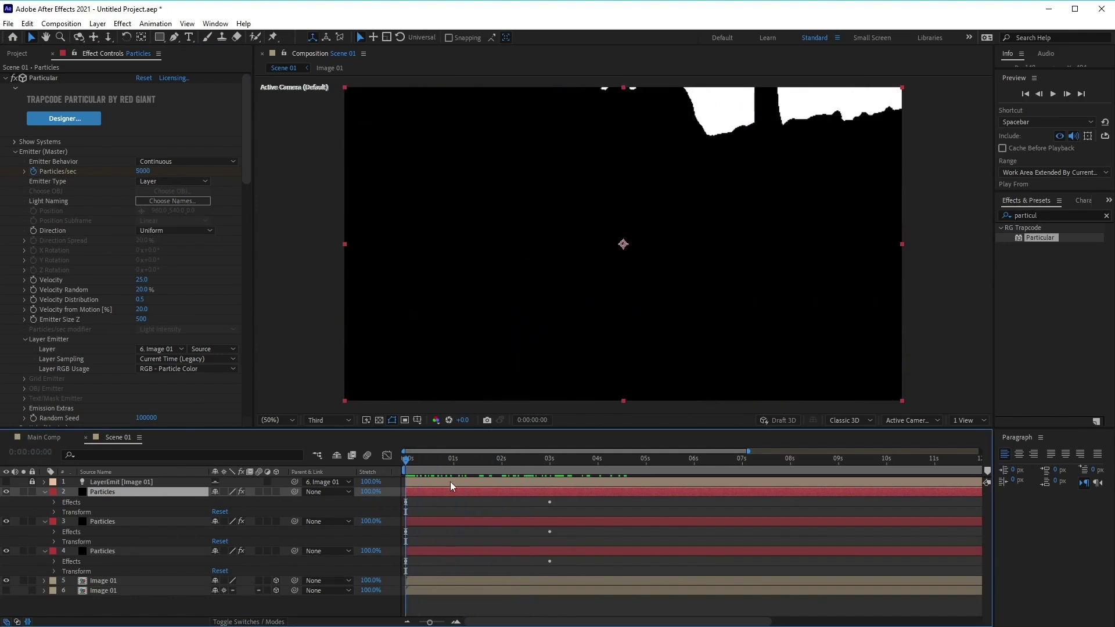
Step: Set the newest Particles layer's Particles/sec keyframe at the first frame to 800
left_click(44, 492)
left_click(44, 502)
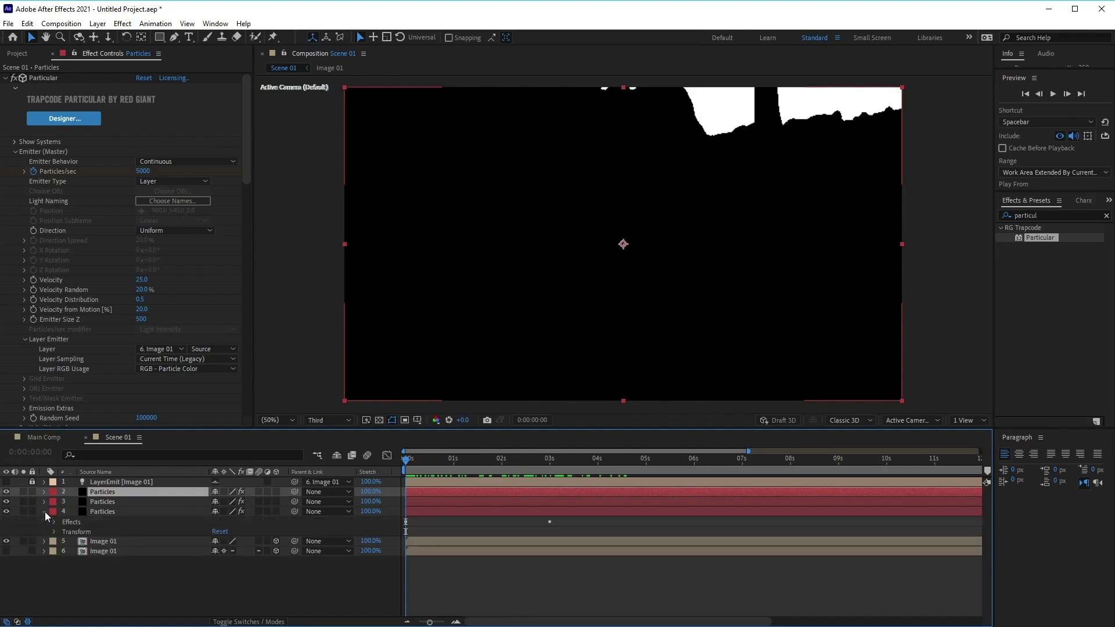
left_click(45, 502)
left_click(44, 492)
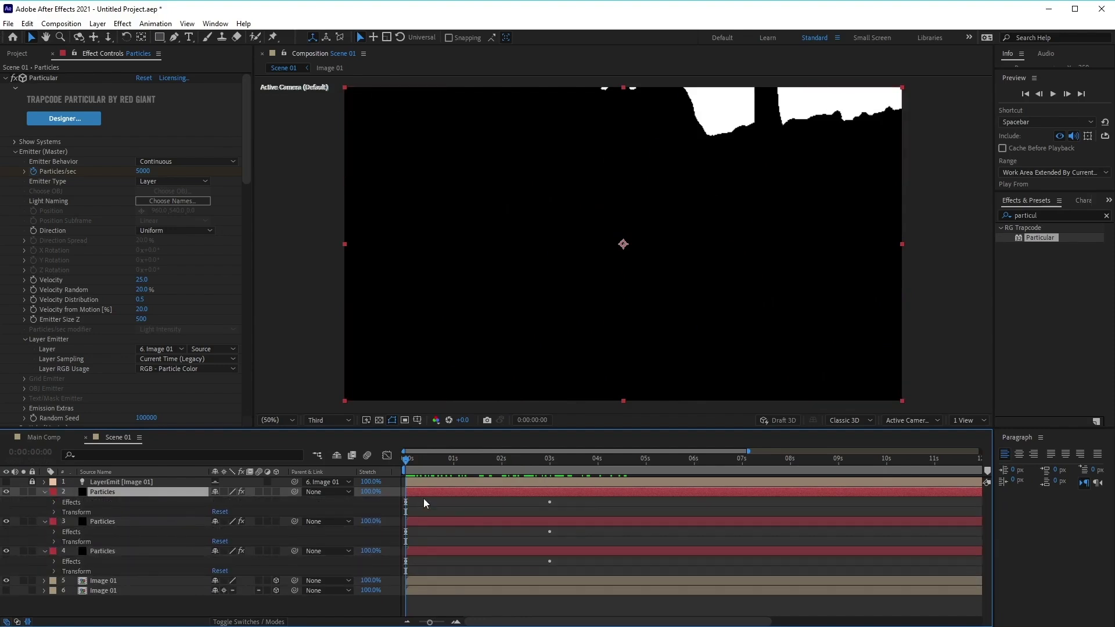
left_click(143, 172)
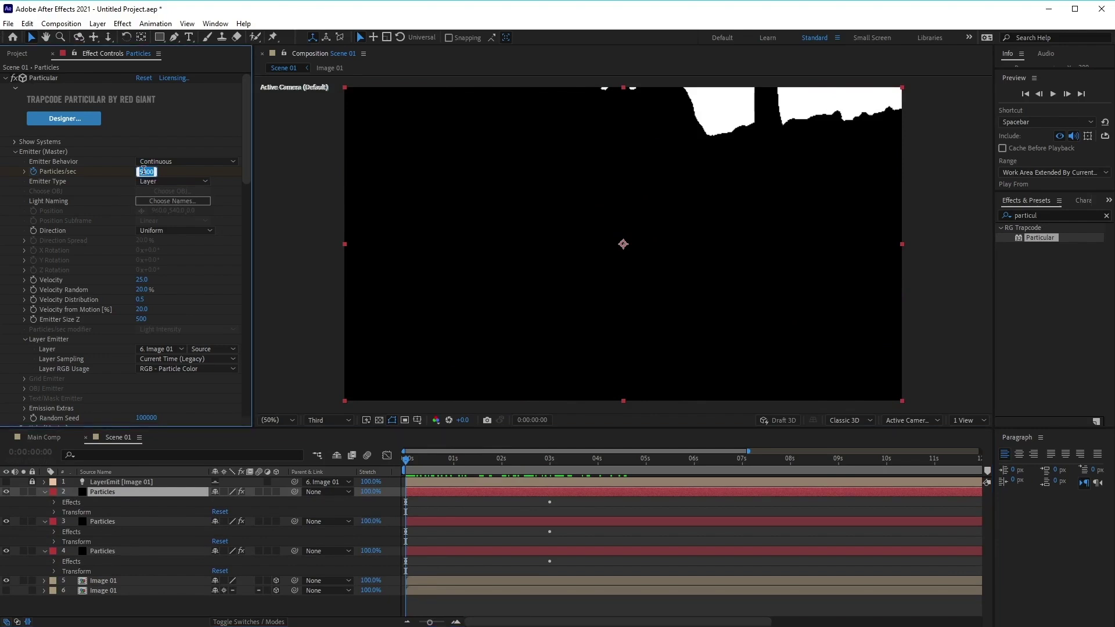
type("80")
key("Return")
Step: Set the newest Particles layer's emitter Velocity to 5
left_click(144, 279)
type("5")
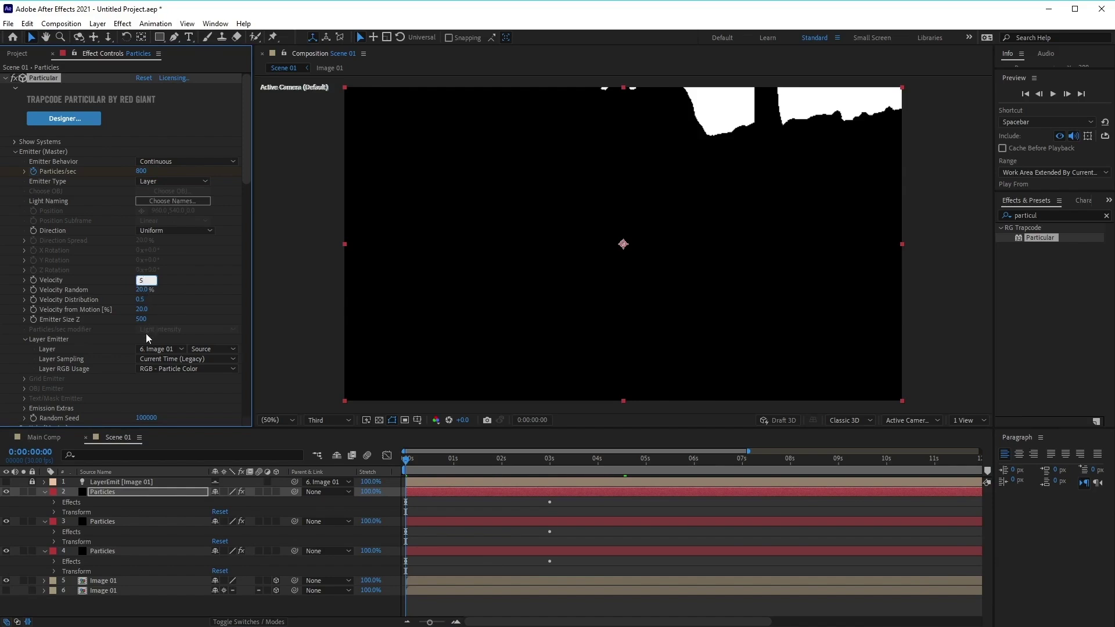
key("Return")
Step: Set the same layer's Wind Z to -60 and its turbulence Affect Position to 0, and preview the scene from the first frame
scroll(79, 392, "down", 2)
scroll(64, 385, "down", 2)
scroll(68, 361, "down", 10)
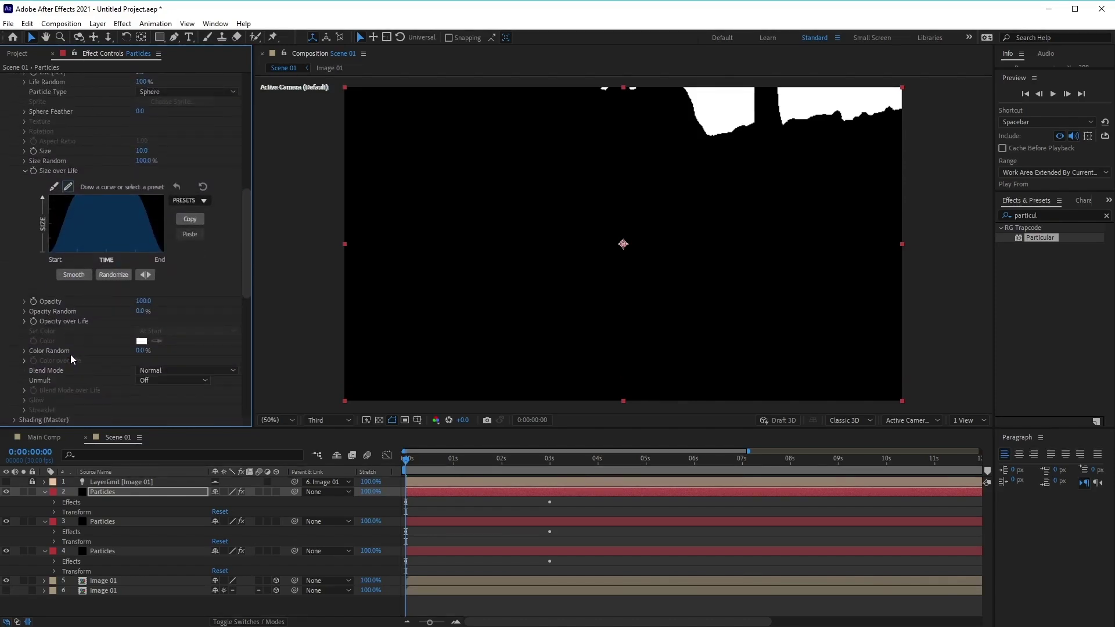
scroll(71, 354, "down", 9)
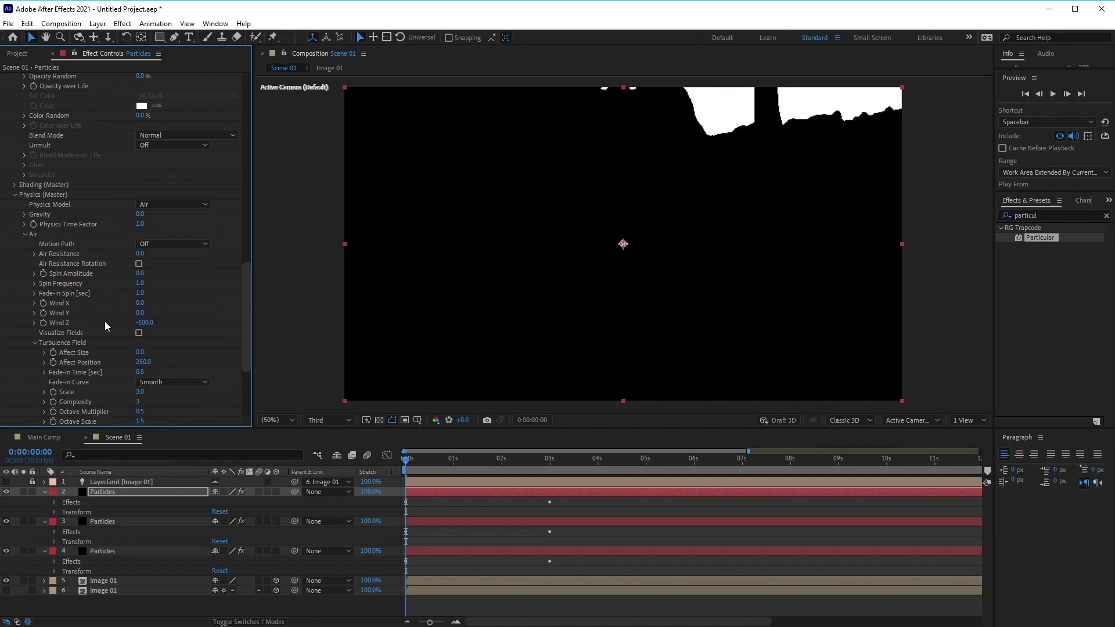
left_click(144, 323)
type("-6")
left_click(142, 362)
type("0")
key("Return")
left_click_drag(411, 458, 344, 475)
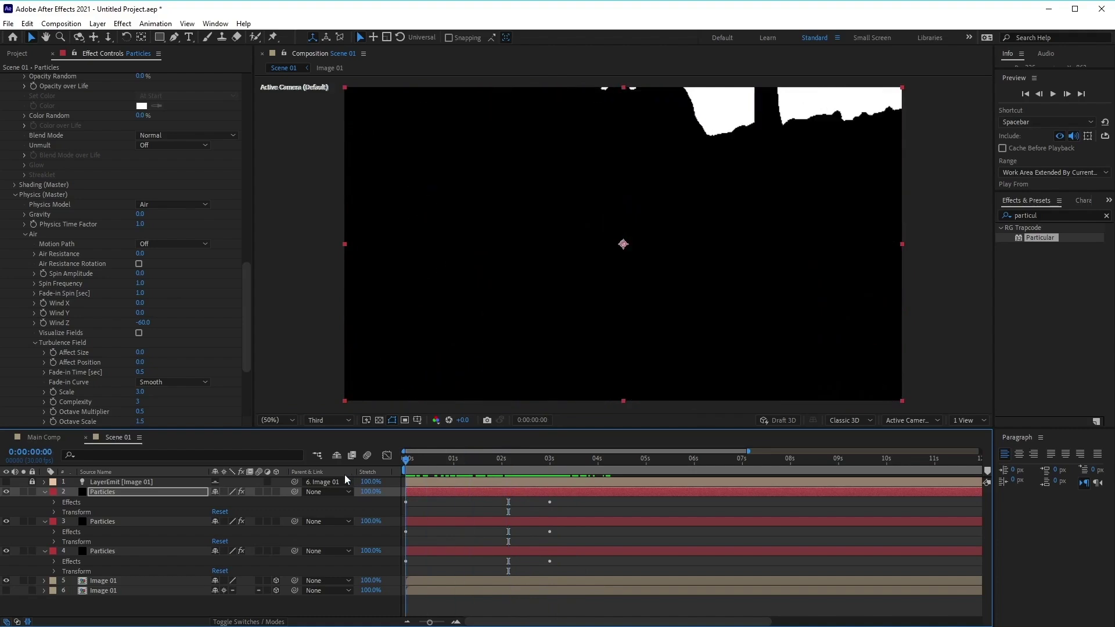
left_click(1053, 94)
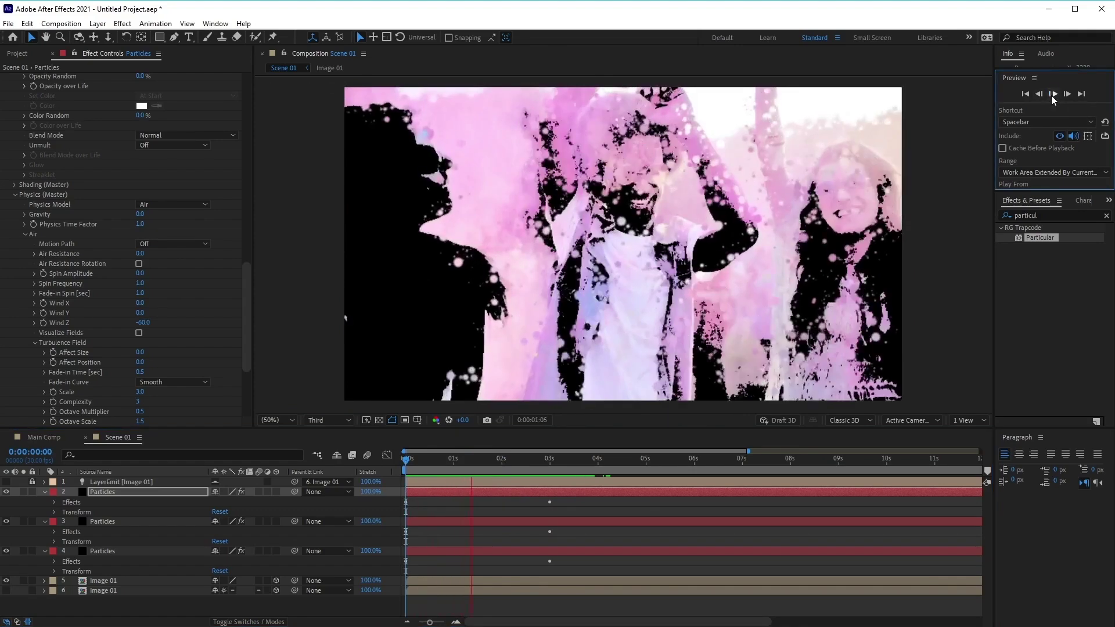
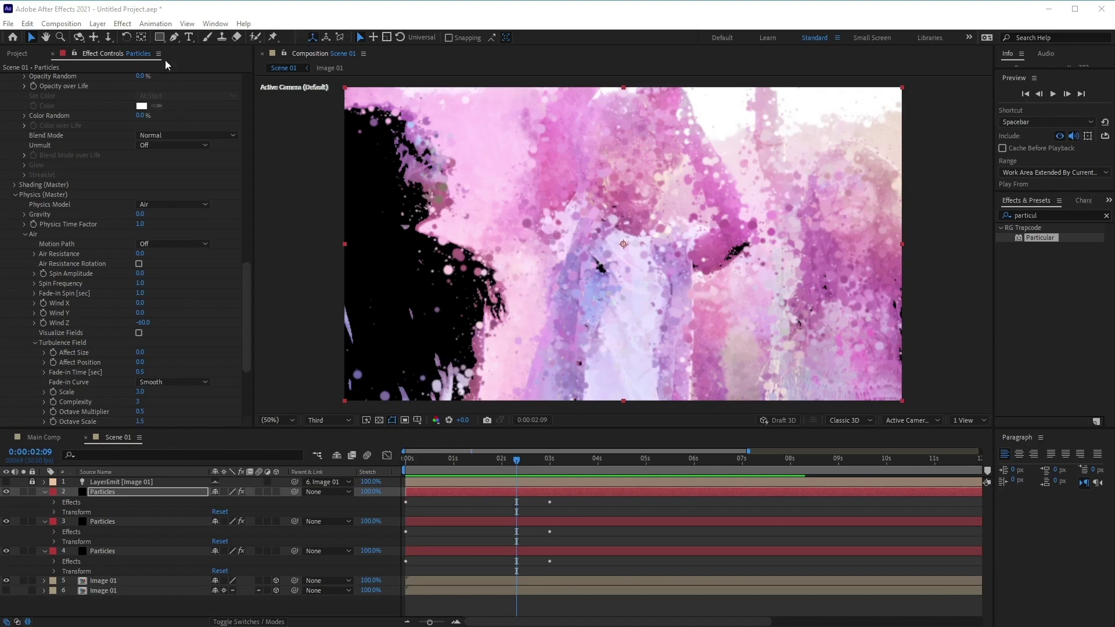
Step: Add a two-node camera to Scene 01 with the 35mm preset
left_click(101, 23)
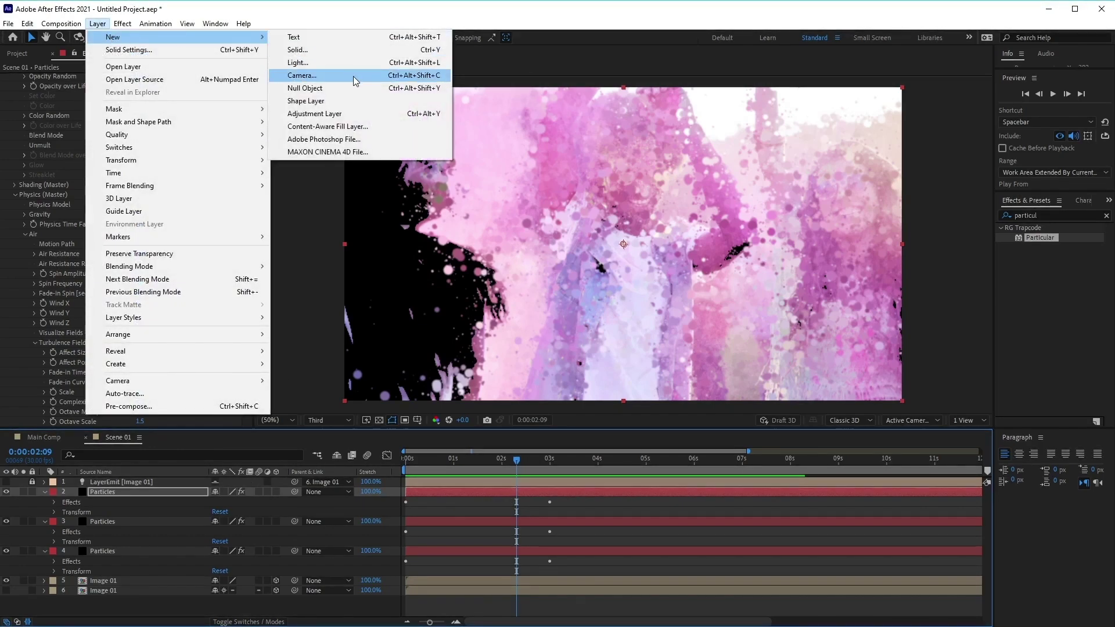
left_click(353, 75)
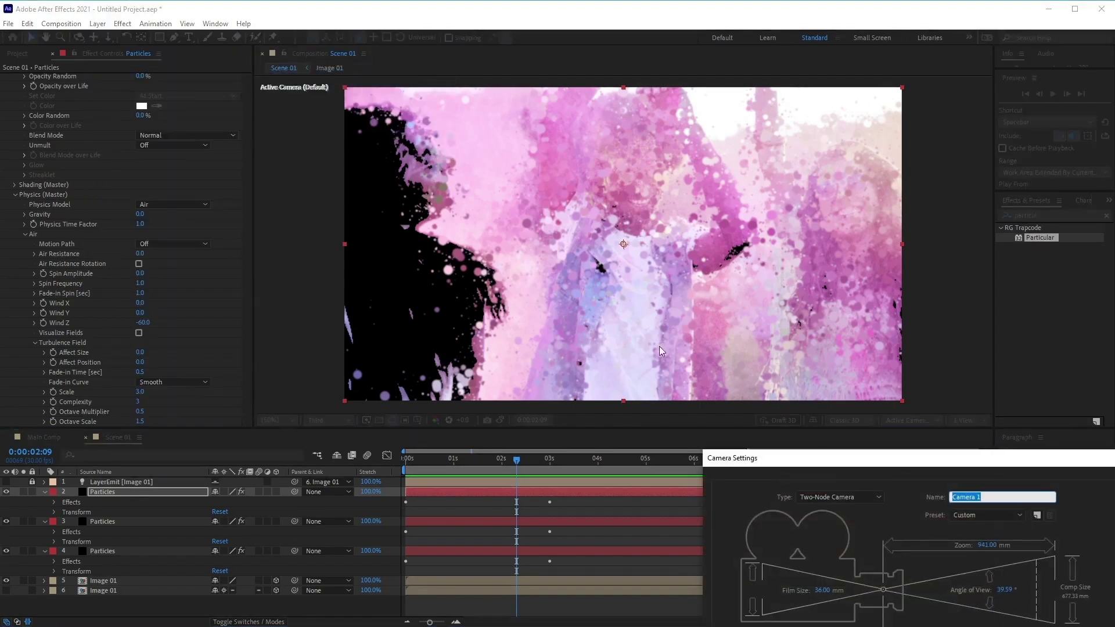
left_click_drag(819, 452, 561, 180)
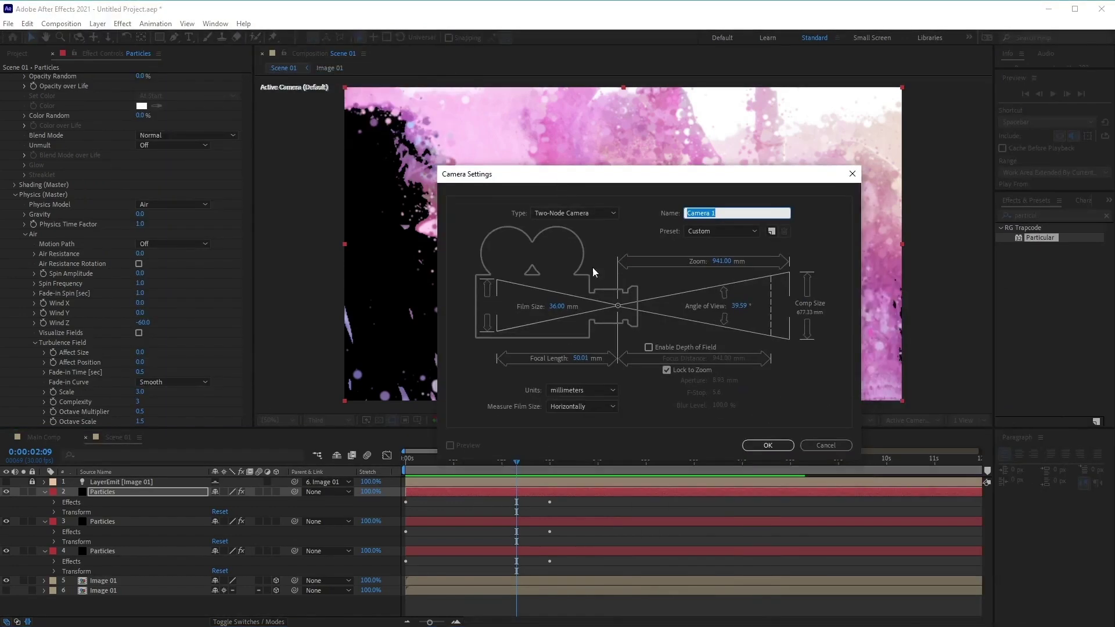
left_click(740, 232)
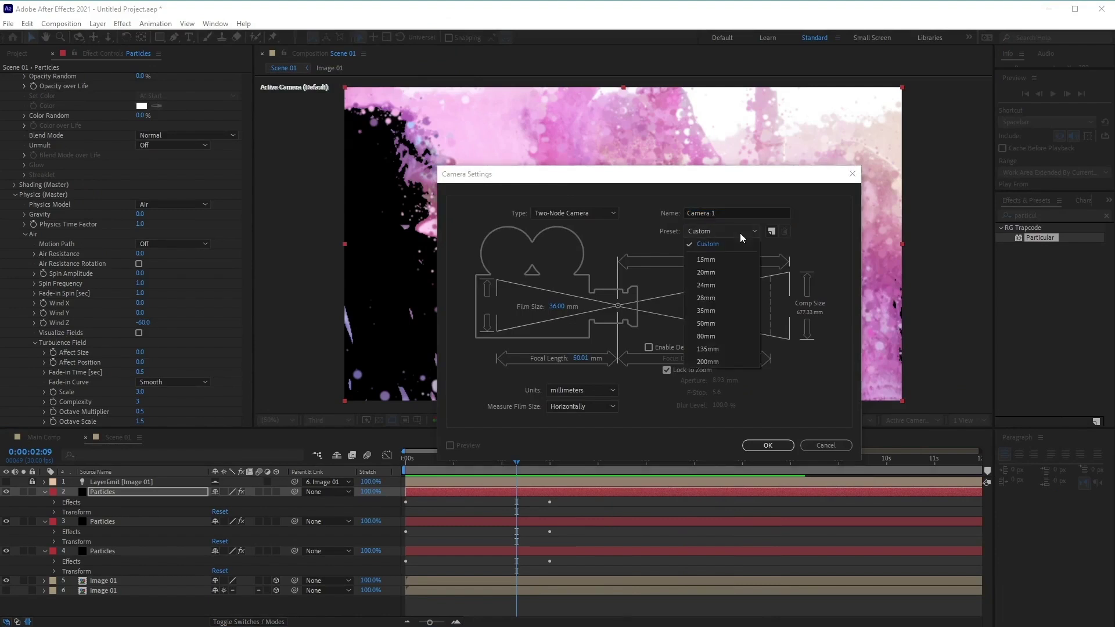
left_click(724, 312)
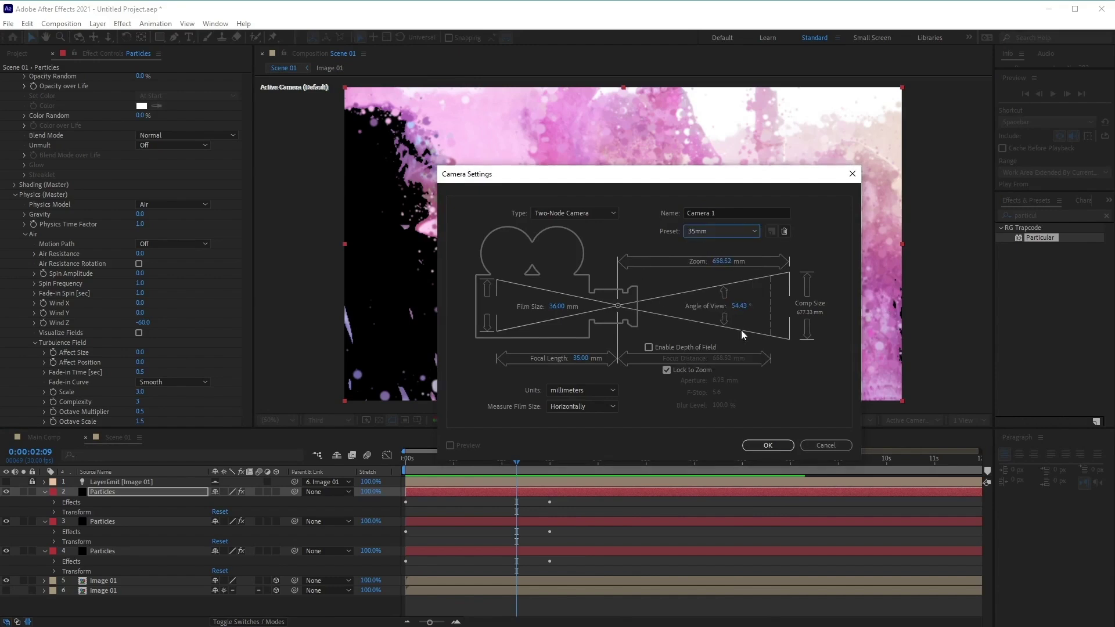
left_click(767, 445)
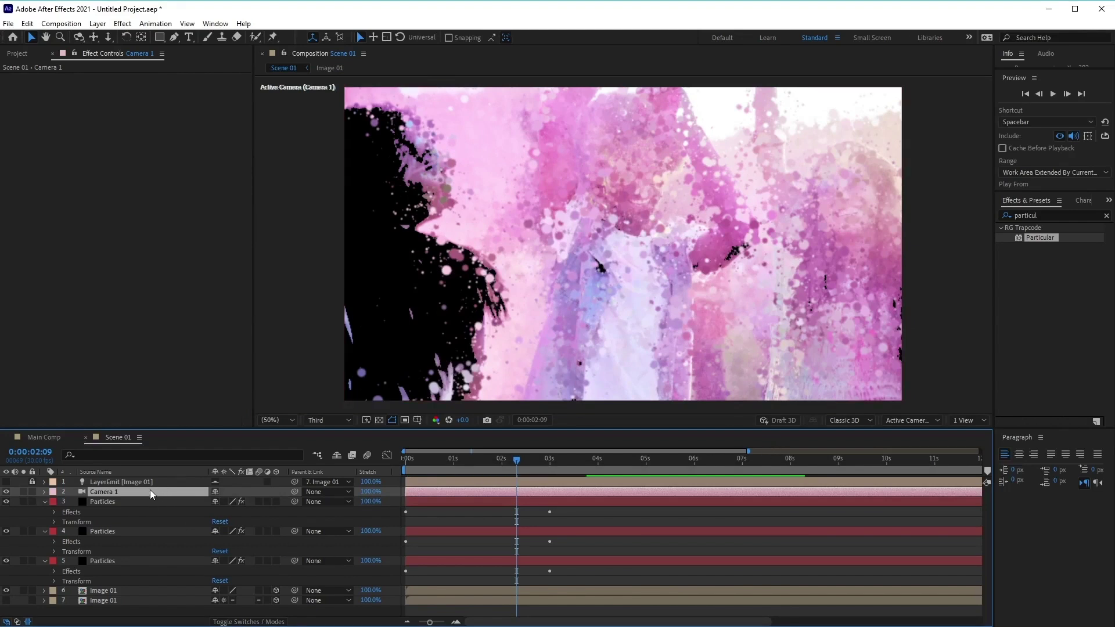
Step: Create a null object with no layer selected and place it directly above Camera 1, below the LayerEmit layer
left_click_drag(150, 490, 151, 488)
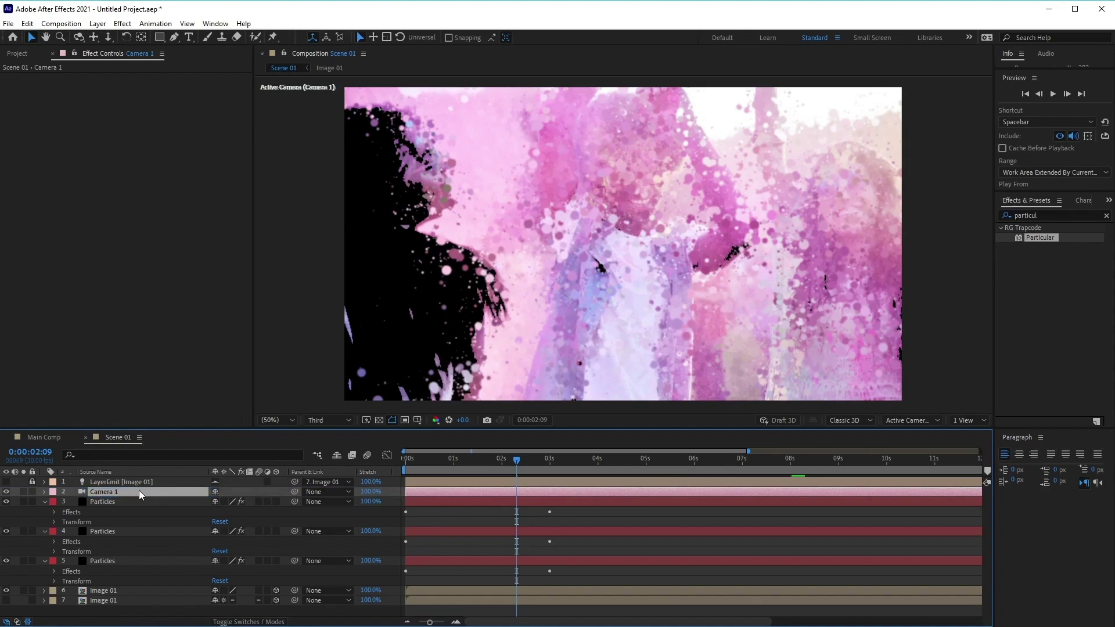
left_click(139, 490, "ctrl")
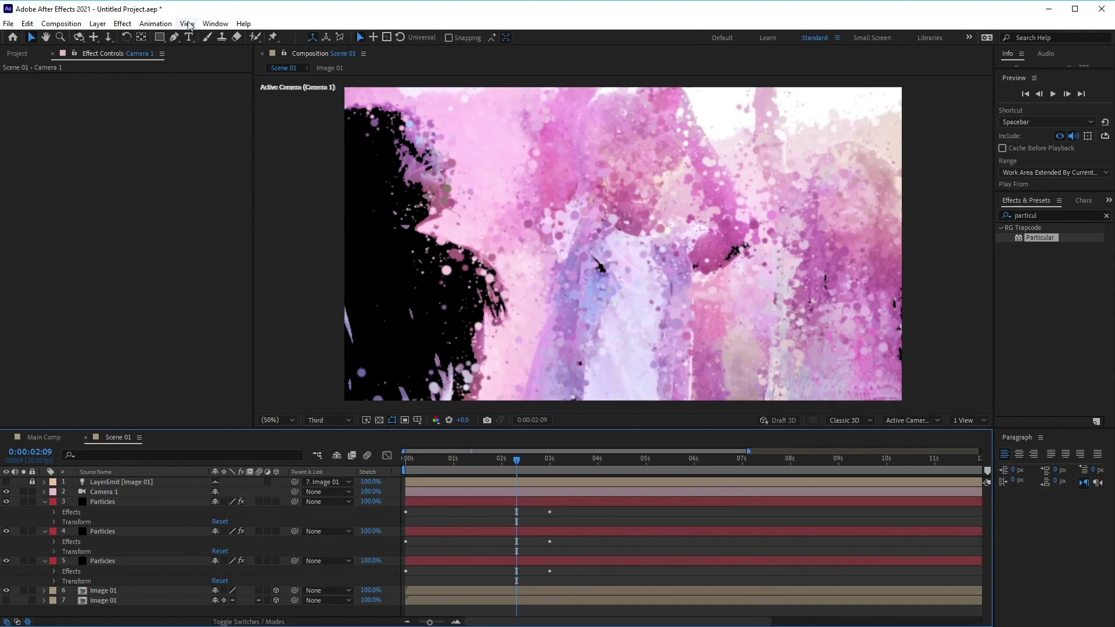
left_click(98, 24)
mouse_move(174, 36)
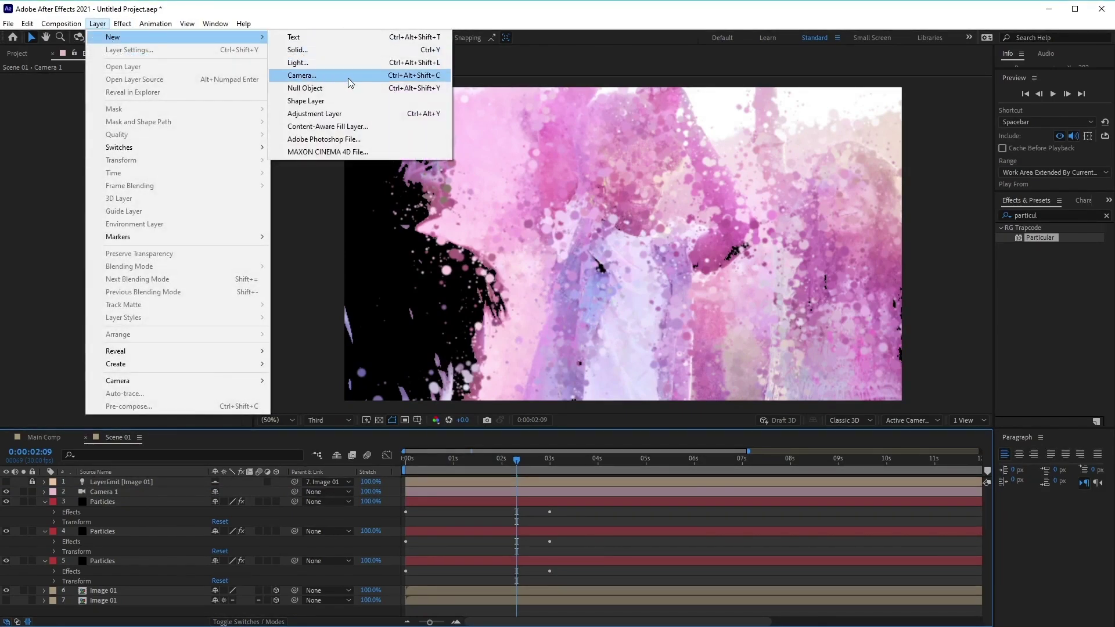
left_click(358, 92)
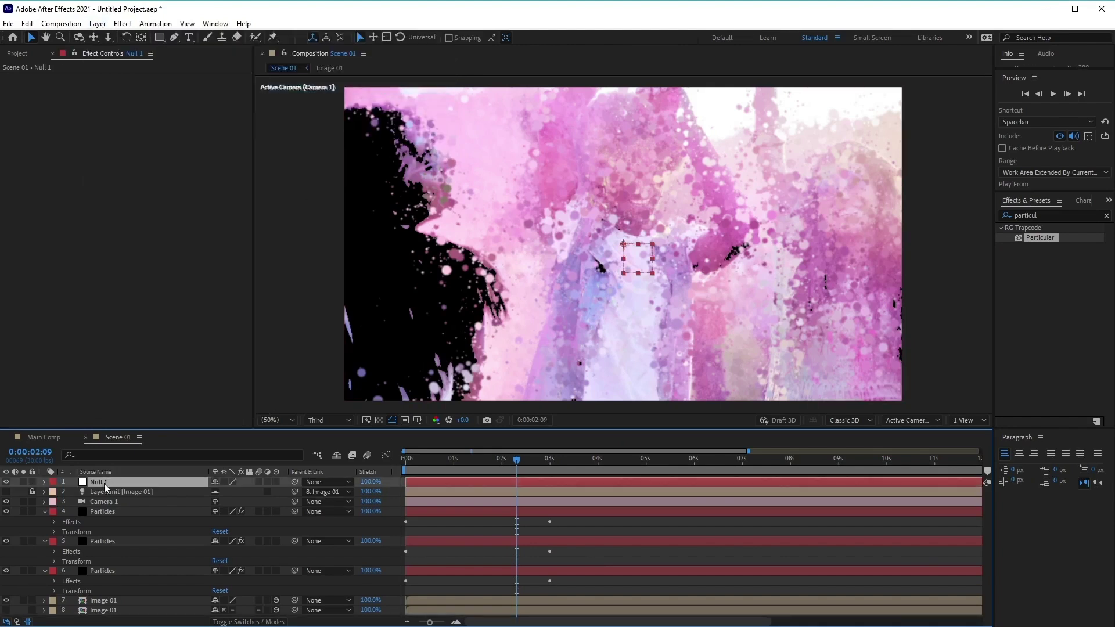
mouse_move(130, 485)
left_mouse_down()
mouse_move(143, 498)
mouse_move(116, 492)
left_mouse_up()
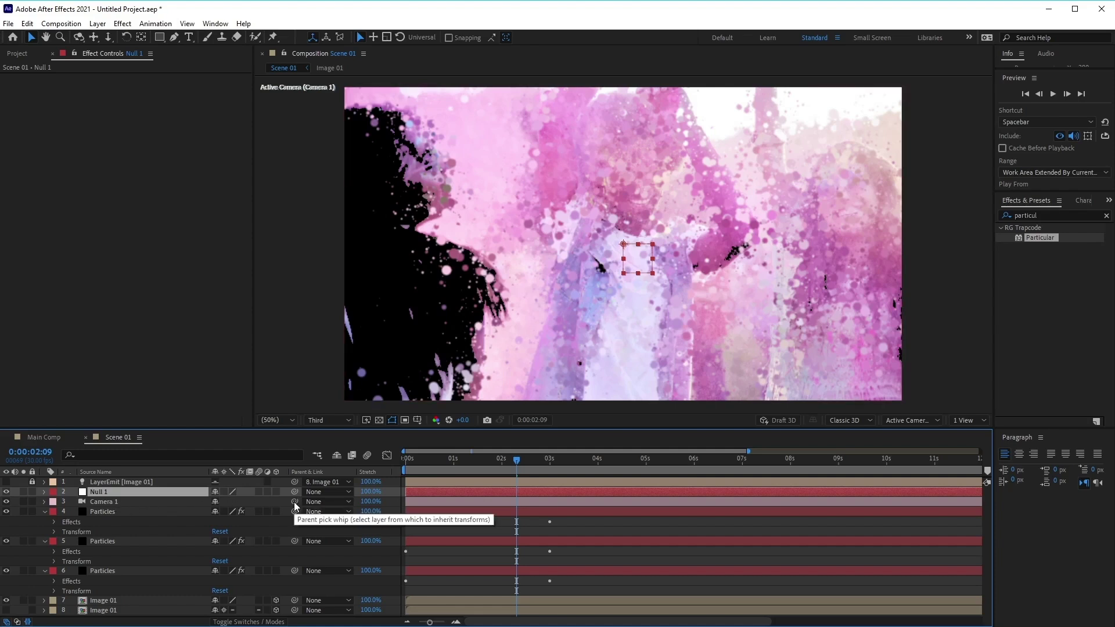
Step: Parent Camera 1 to the Null 1 layer
left_click_drag(294, 502, 144, 493)
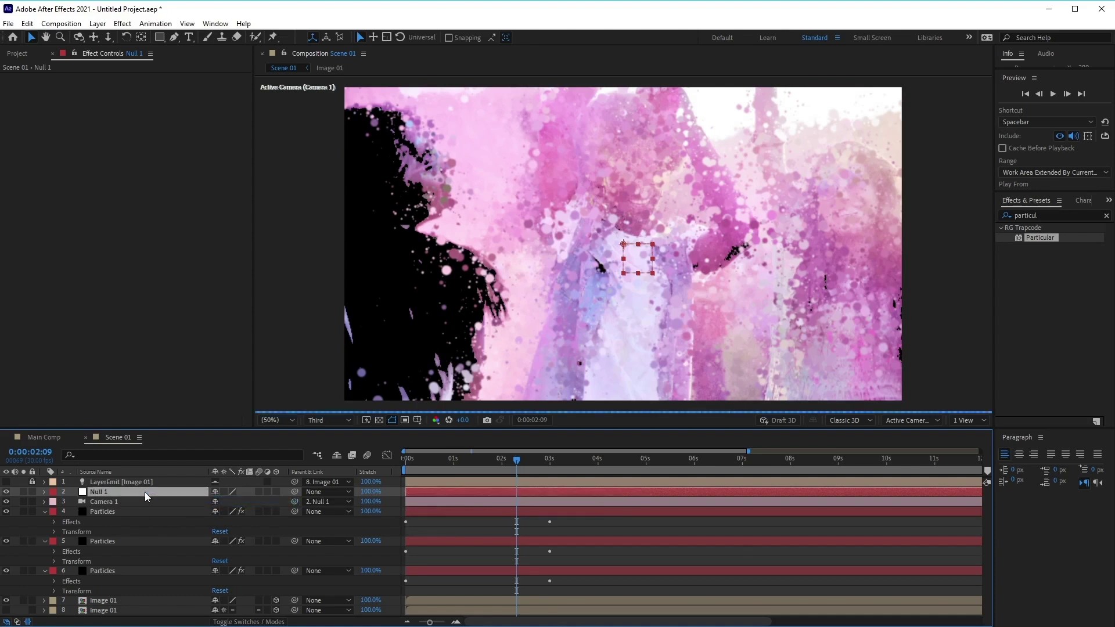
left_click(344, 502)
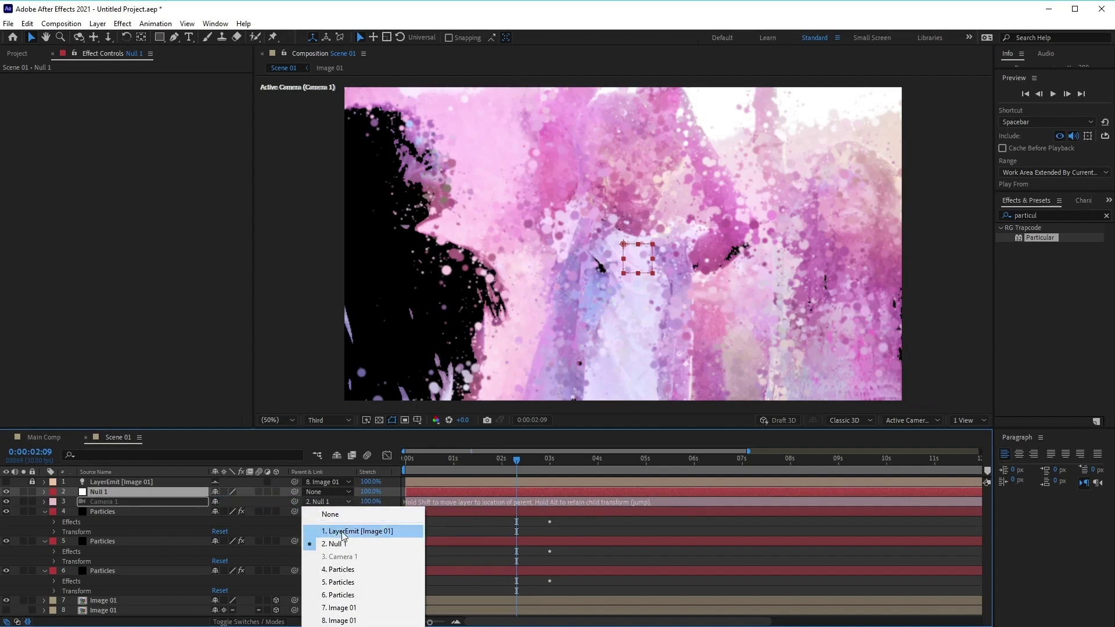
left_click(358, 544)
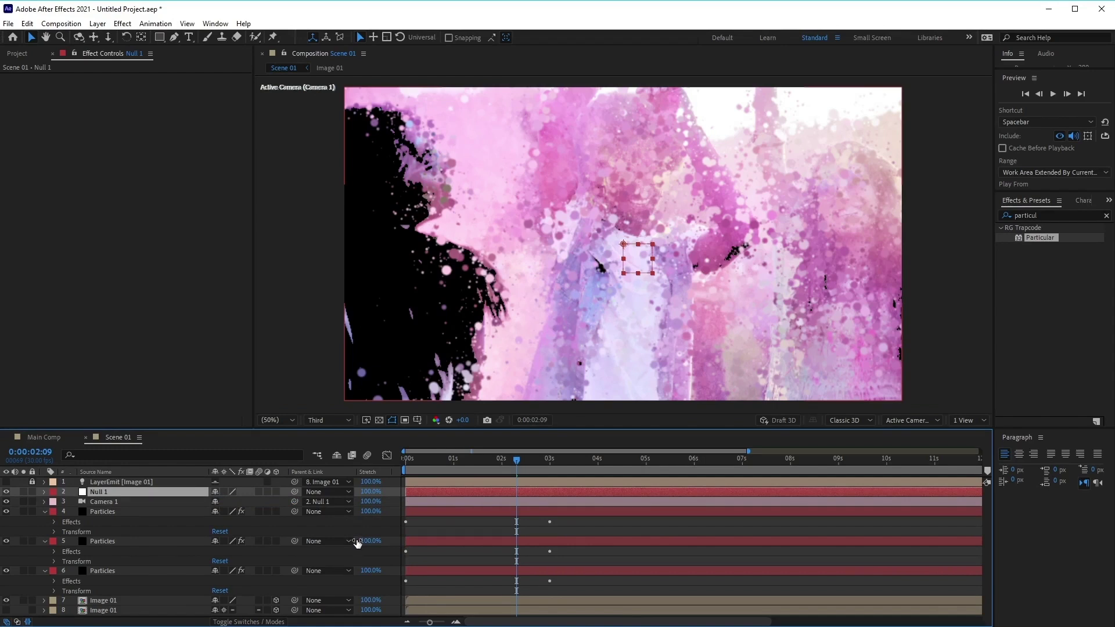
left_click(165, 503)
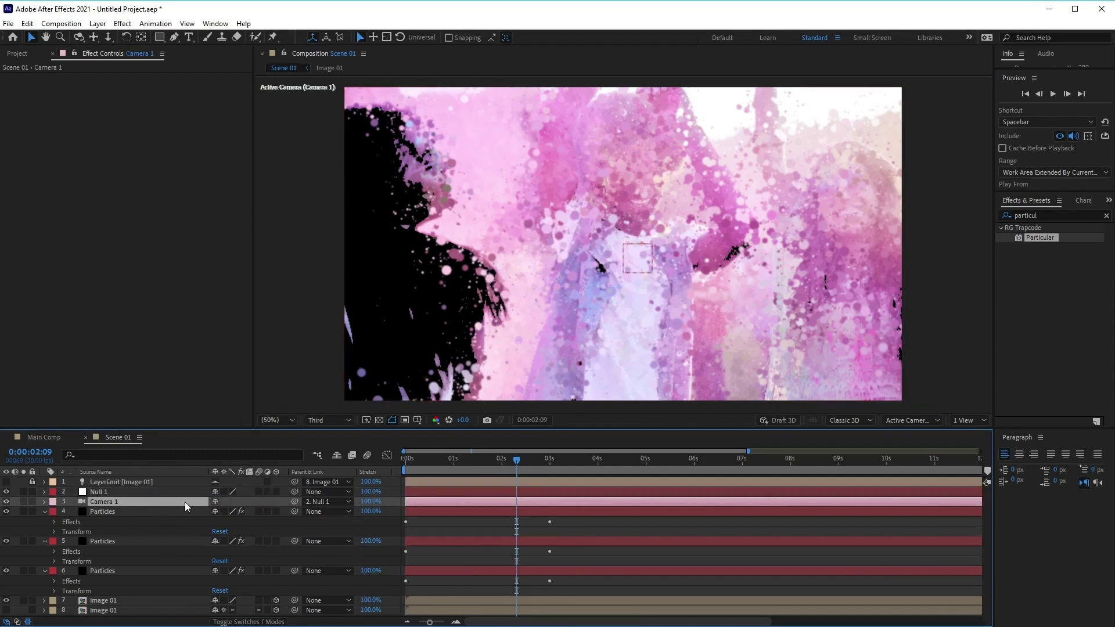
Step: Make Null 1 a 3D layer and reveal its Position and Rotation properties in the timeline
left_click(189, 492)
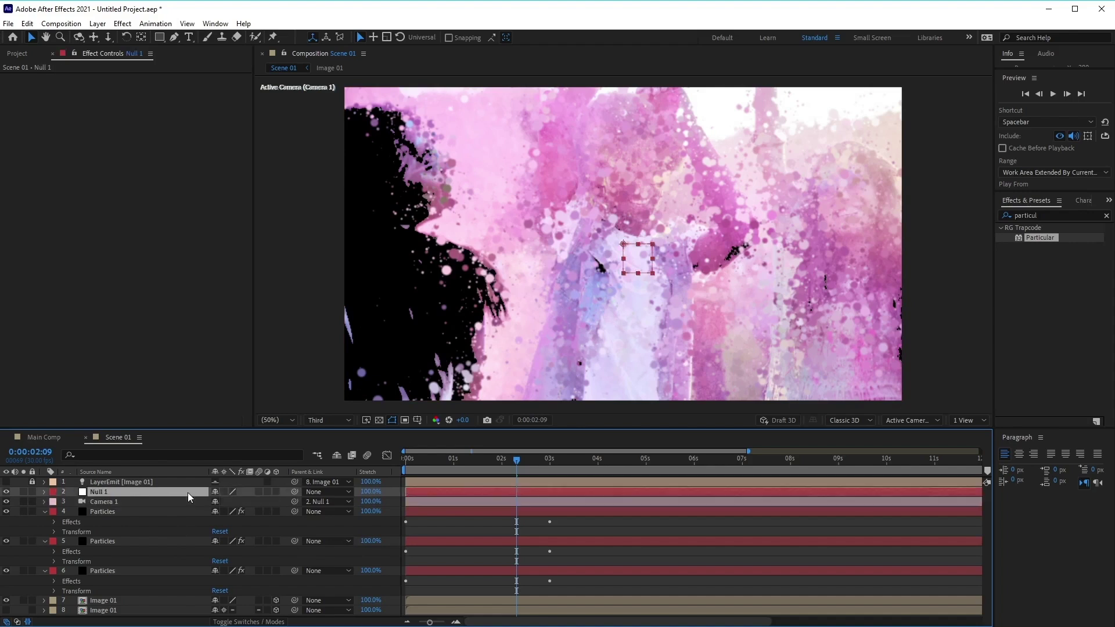
left_click(276, 492)
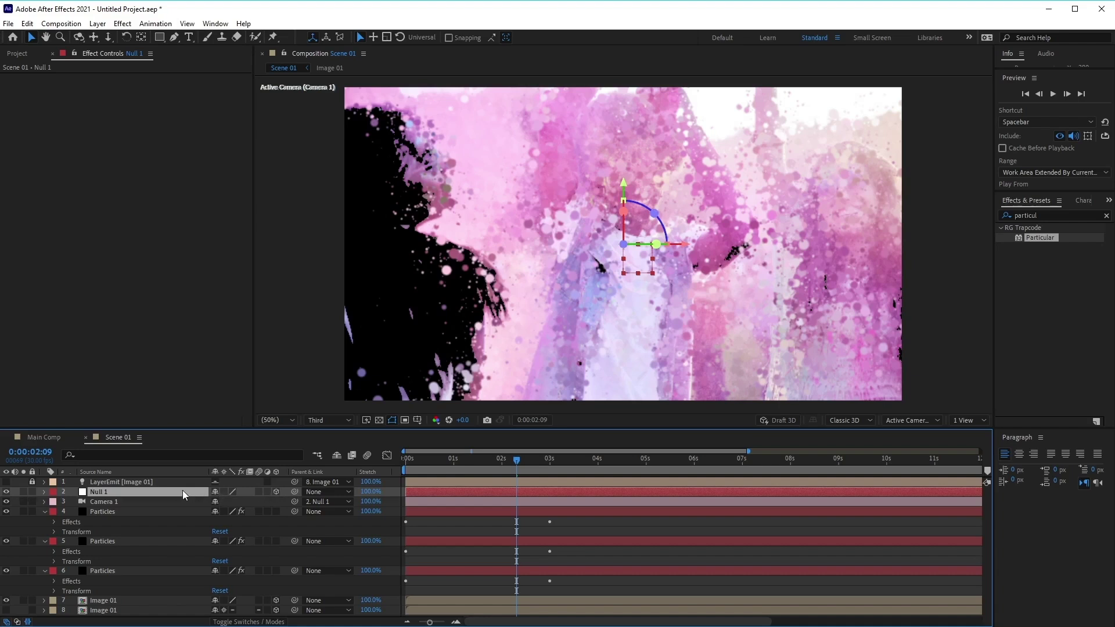
key("p")
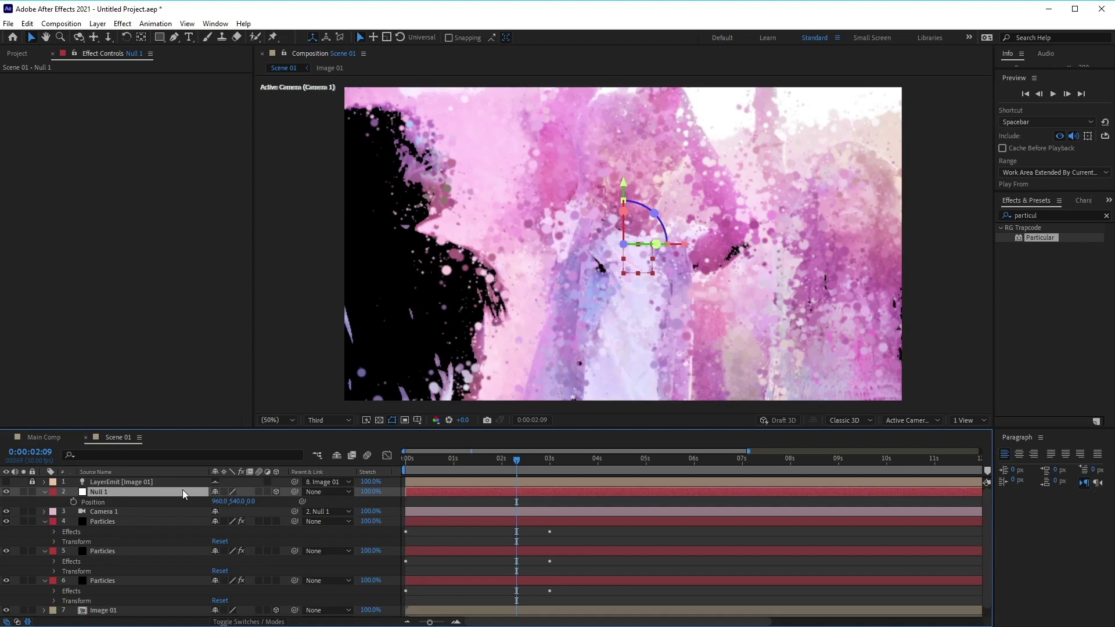
key("shift+r")
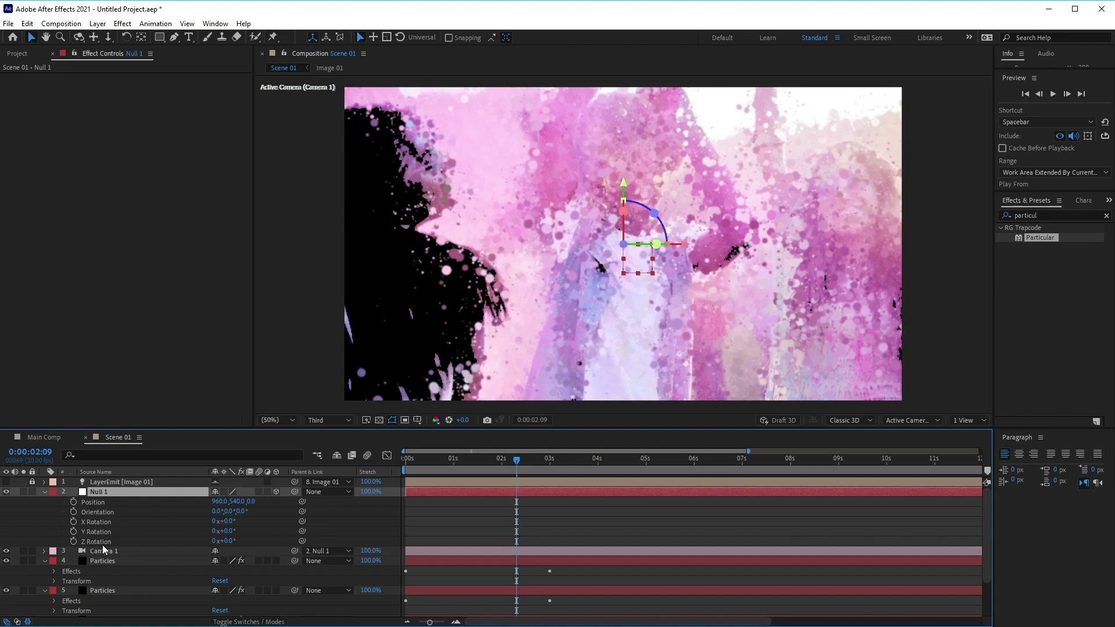
Step: At 0:00:00:00, start keyframing Null 1's Position and Z Rotation, with Z Rotation at -8°
left_click_drag(517, 460, 405, 463)
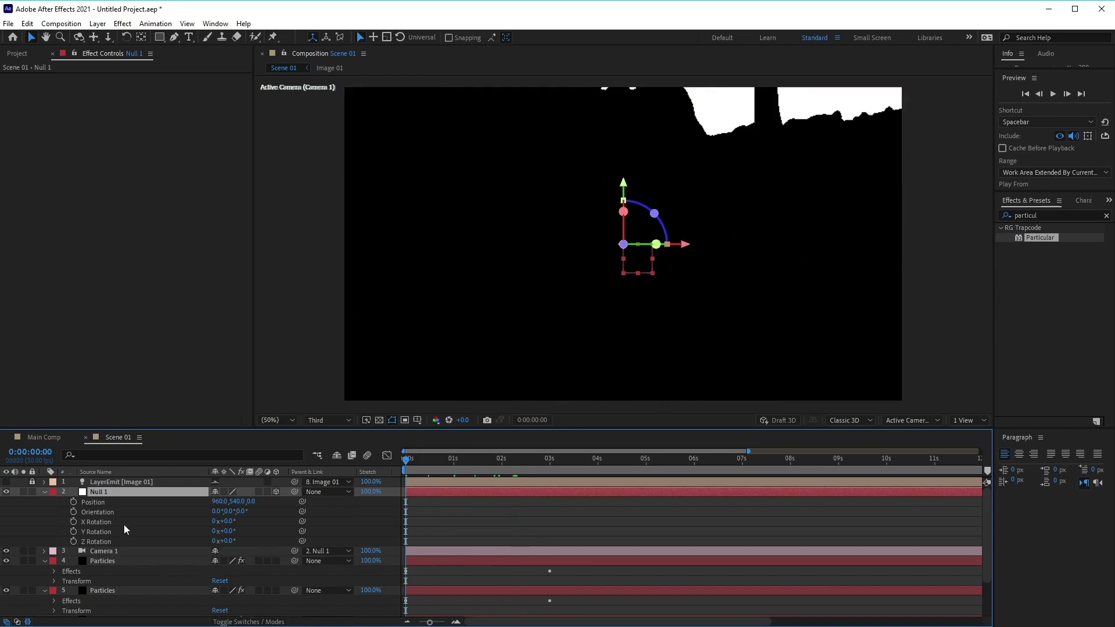
left_click(73, 502)
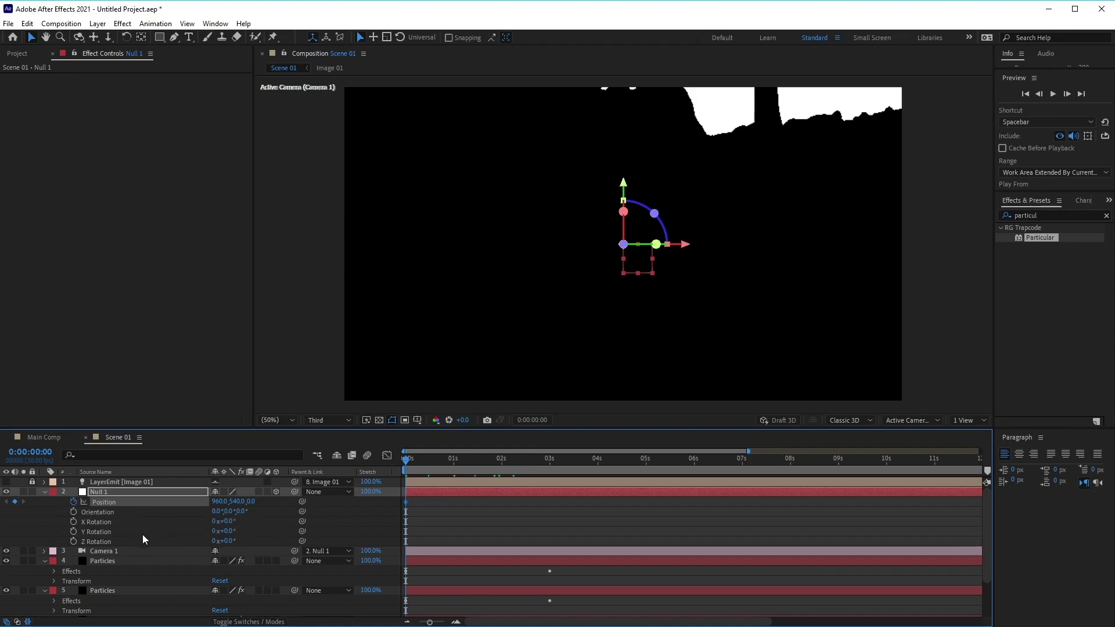
left_click(72, 542)
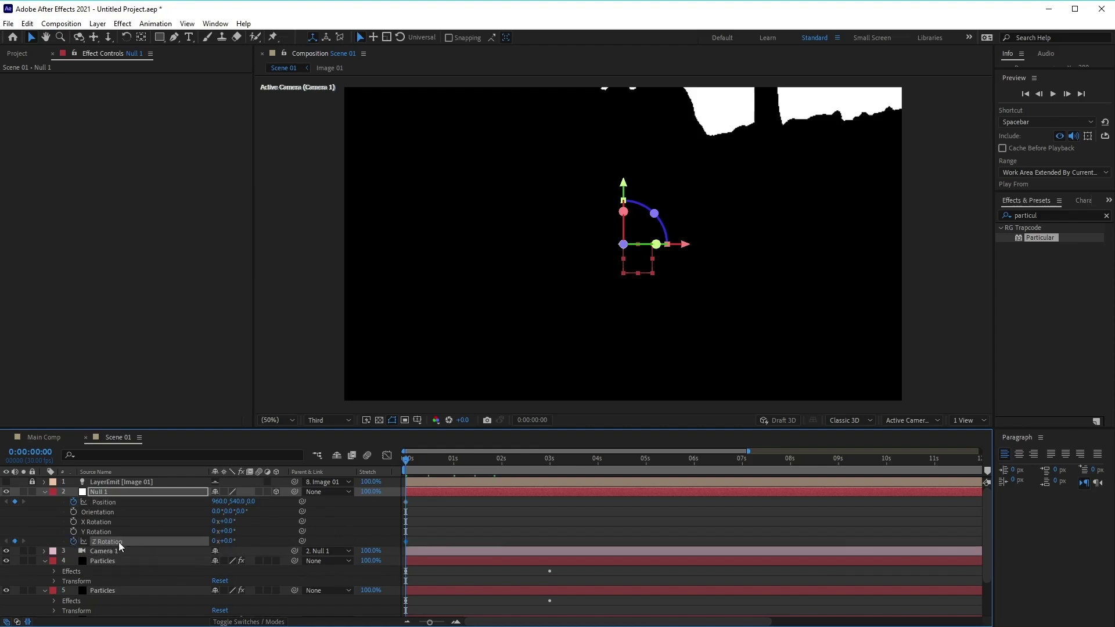
left_click(228, 541)
type("-8")
Step: At 0:00:08:00, set Null 1's Z Rotation to 8° and the Z value of its Position to 450
left_click_drag(407, 459, 793, 469)
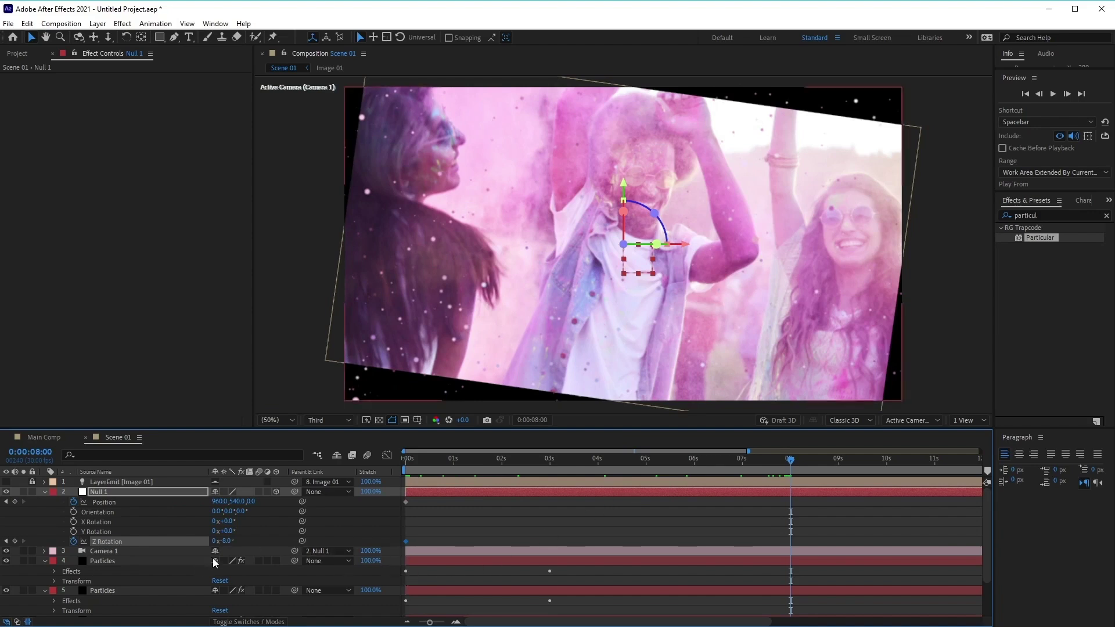
left_click(225, 541)
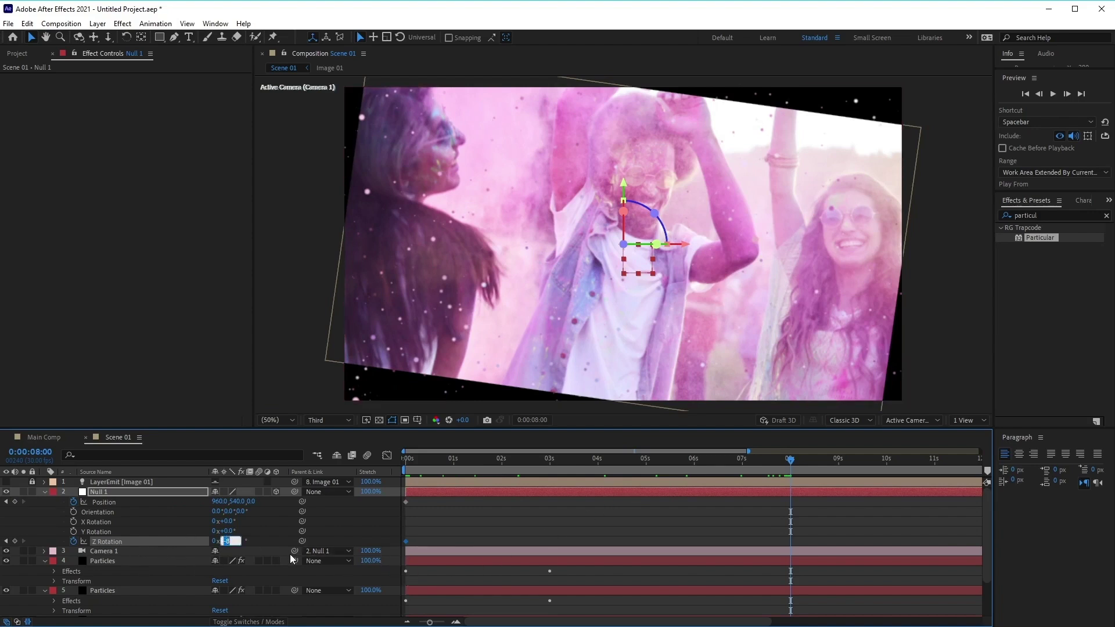
type("8")
key("Return")
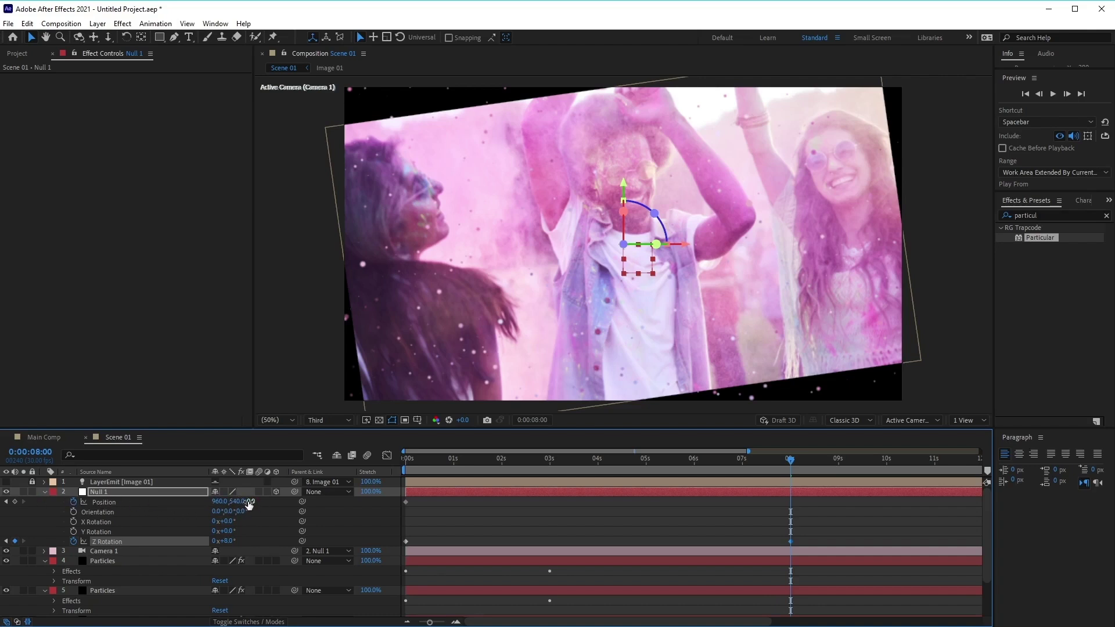
left_click_drag(252, 503, 508, 505)
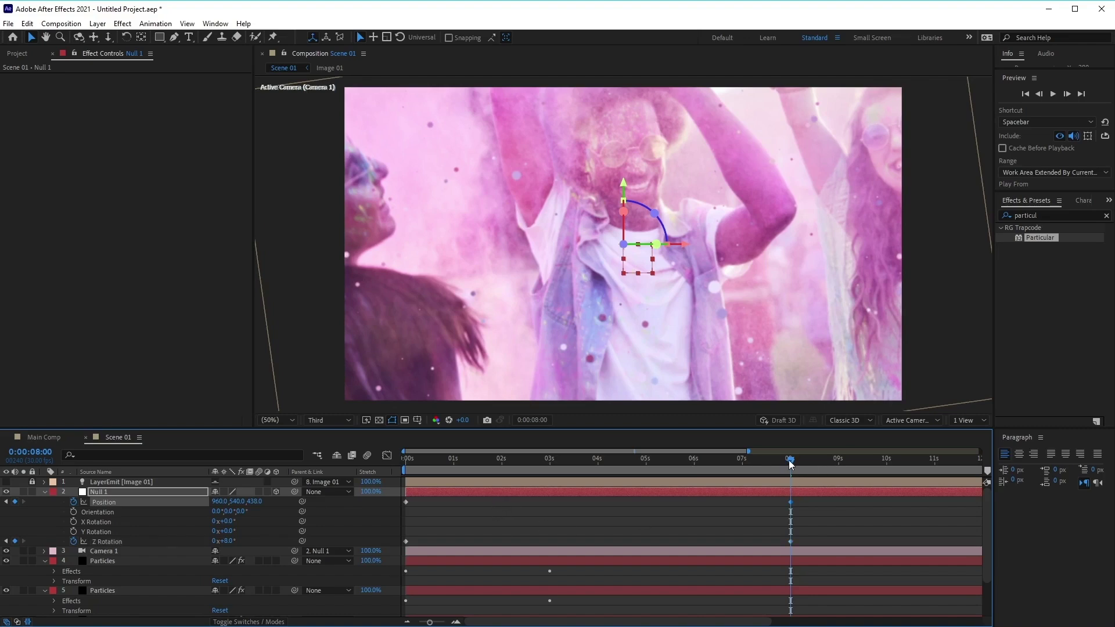
Step: Preview the camera move from the first frame, and return to 0:00:00:00
left_click_drag(790, 460, 356, 481)
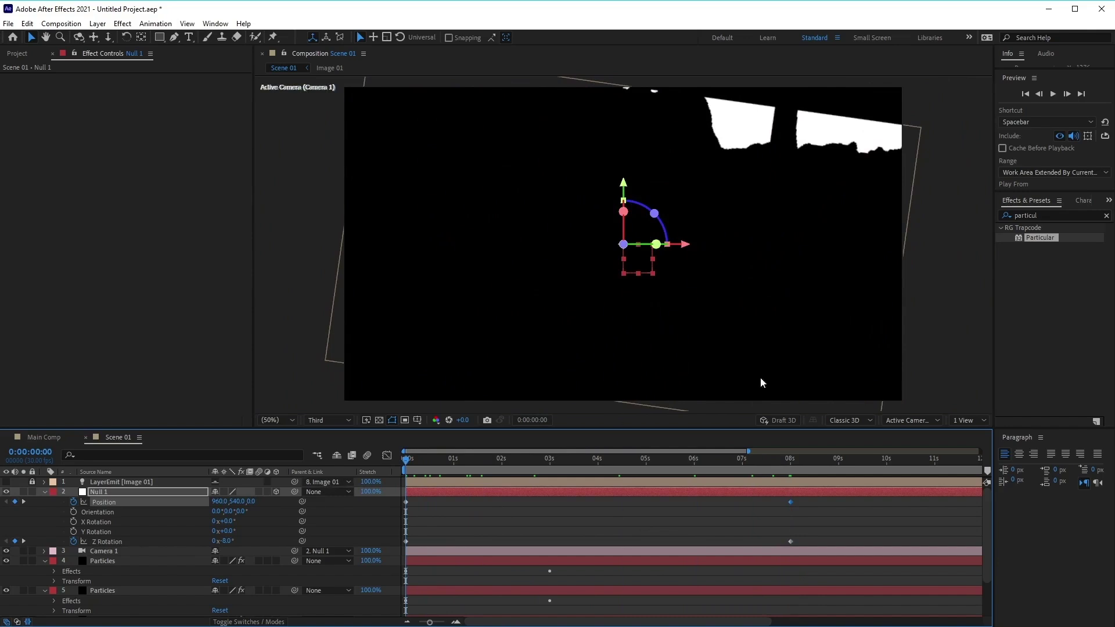
left_click(1053, 94)
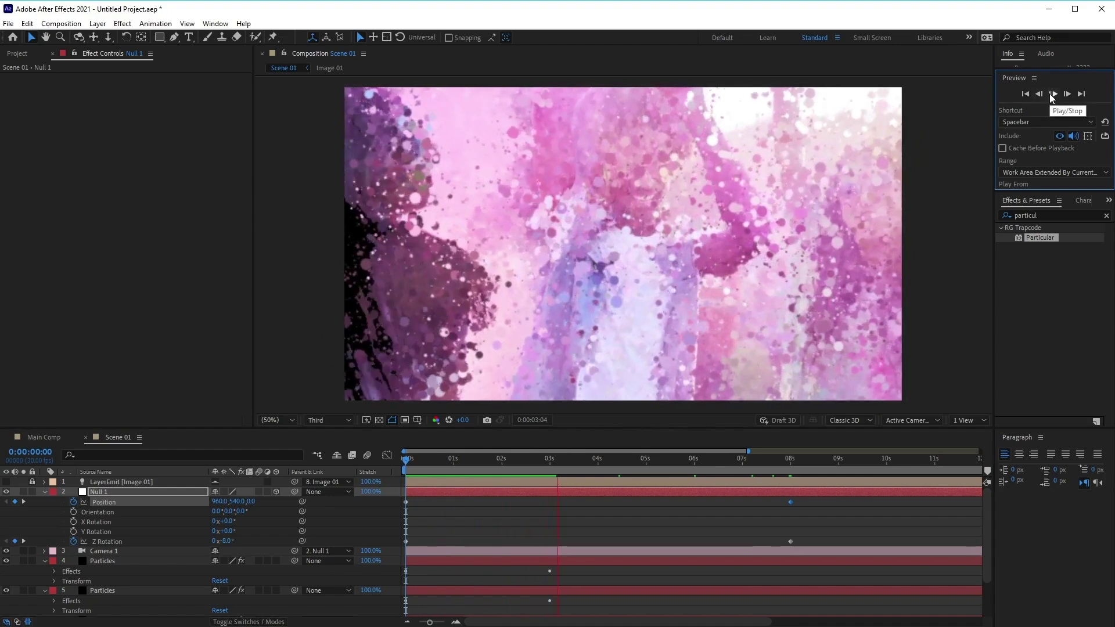
left_click(1053, 94)
left_click_drag(571, 462, 392, 461)
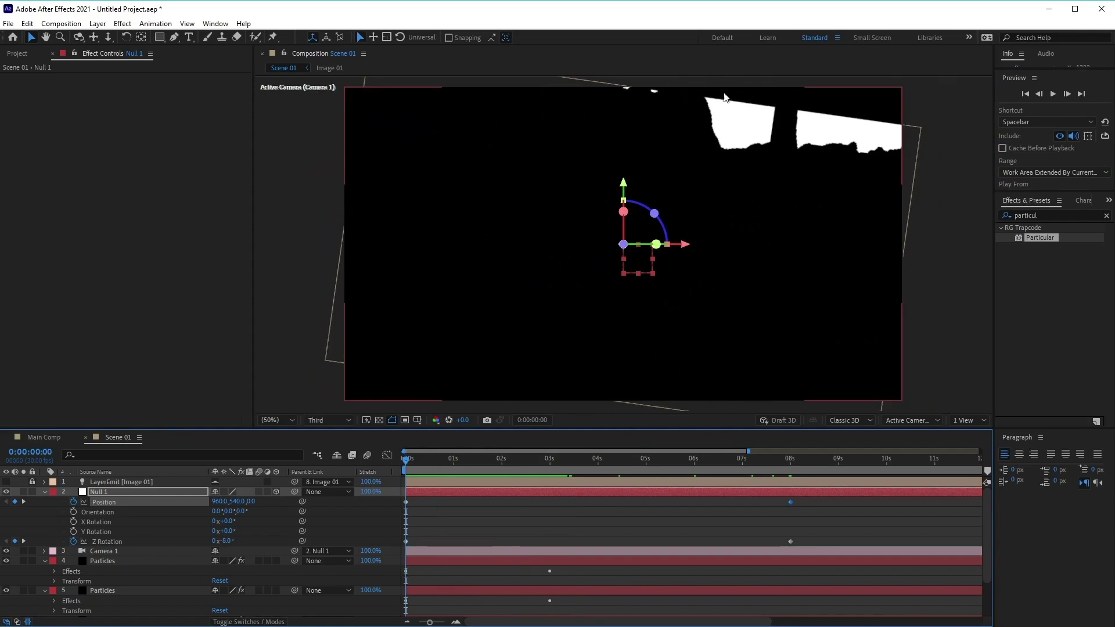
Step: At 0:00:00:00, set the Z value of Null 1's Position to 367
left_click_drag(417, 460, 300, 455)
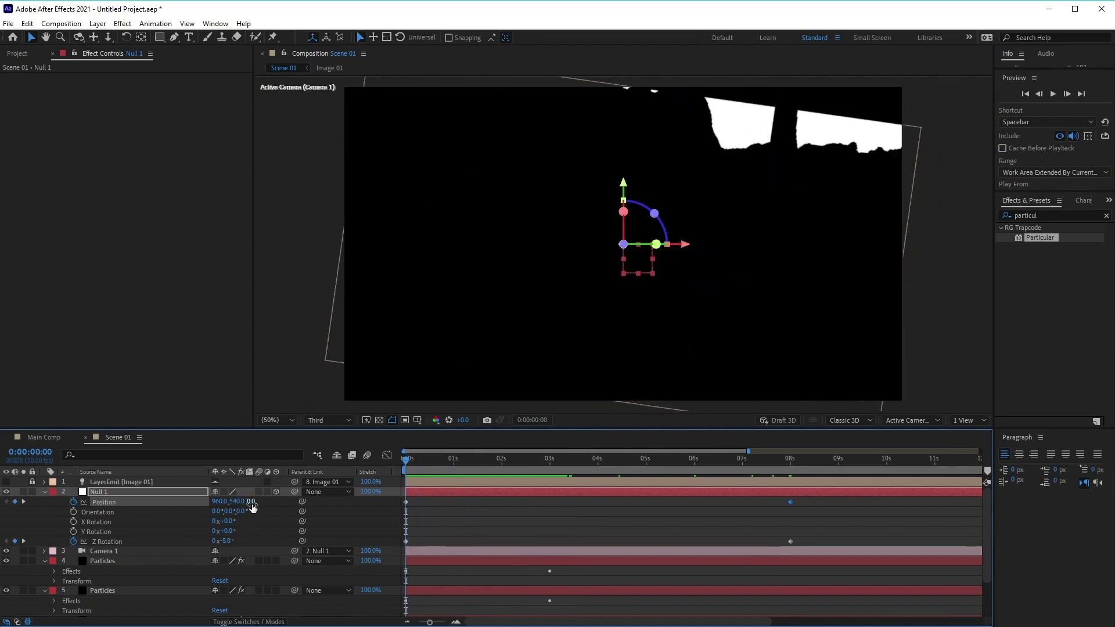
left_click_drag(251, 502, 432, 506)
left_click_drag(441, 507, 473, 511)
Step: At 0:00:08:00, set the Z value of Null 1's Position to 639, and preview the camera move from the first frame
left_click_drag(407, 459, 793, 479)
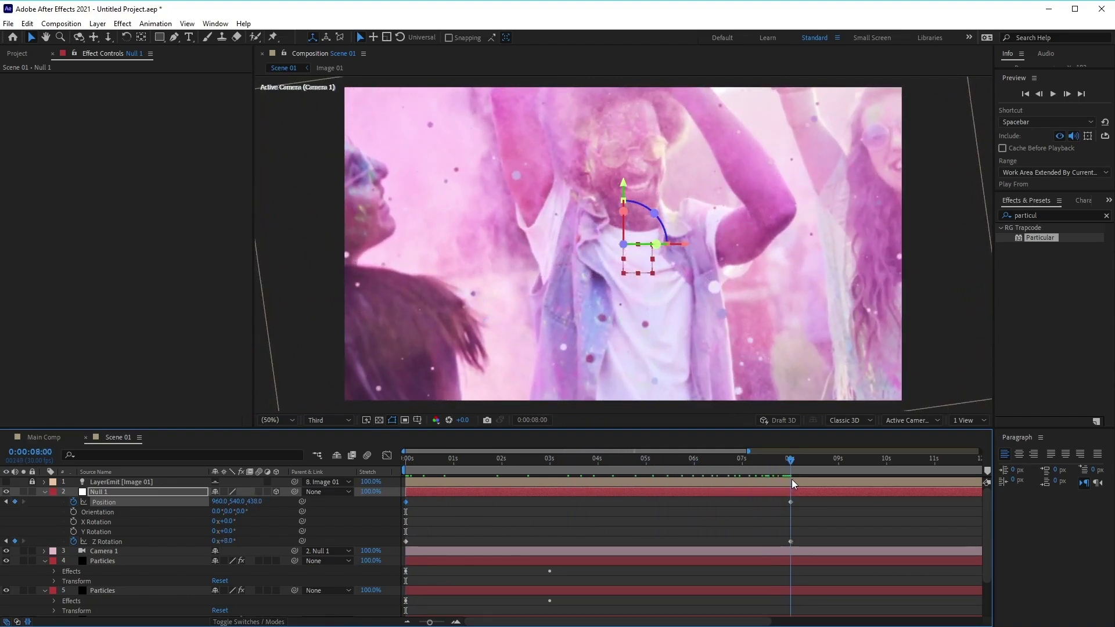
left_click_drag(254, 507, 361, 493)
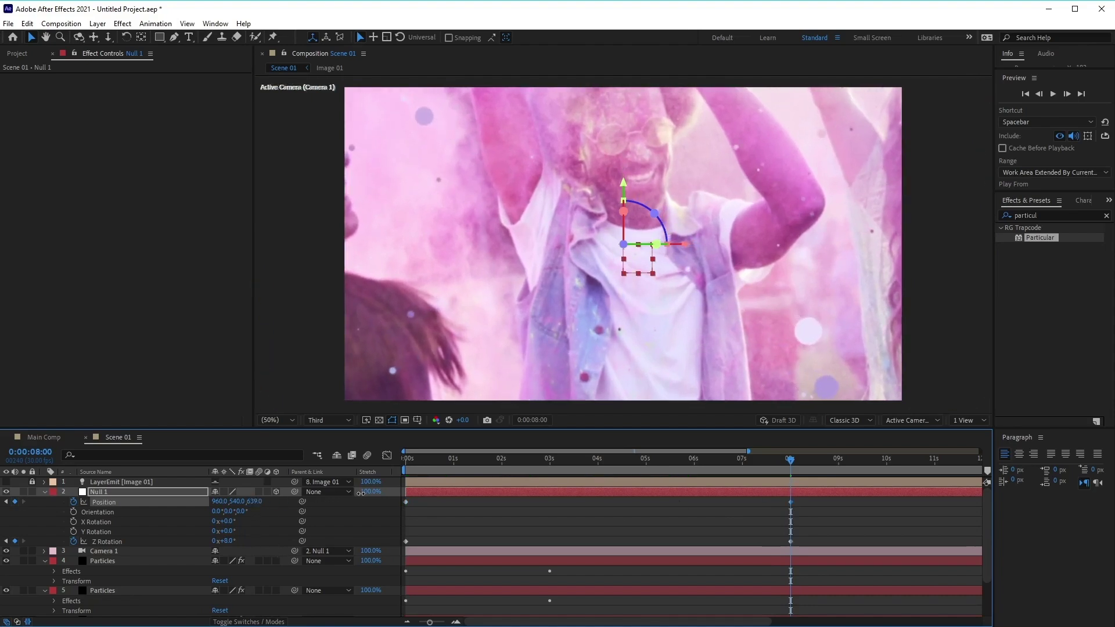
left_click_drag(789, 459, 353, 461)
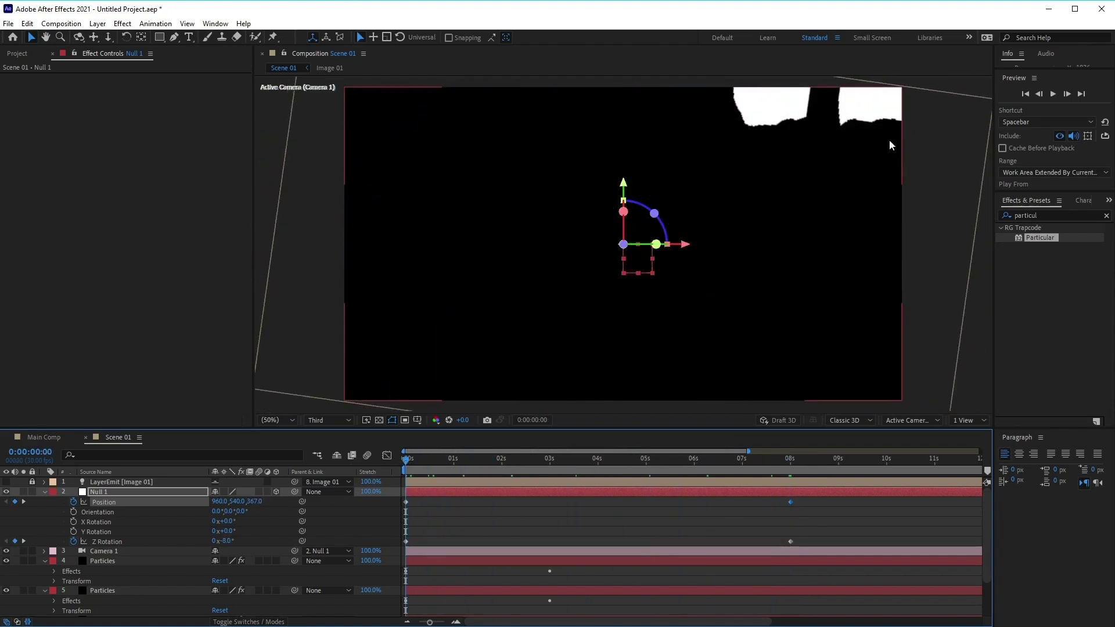
left_click_drag(407, 457, 501, 510)
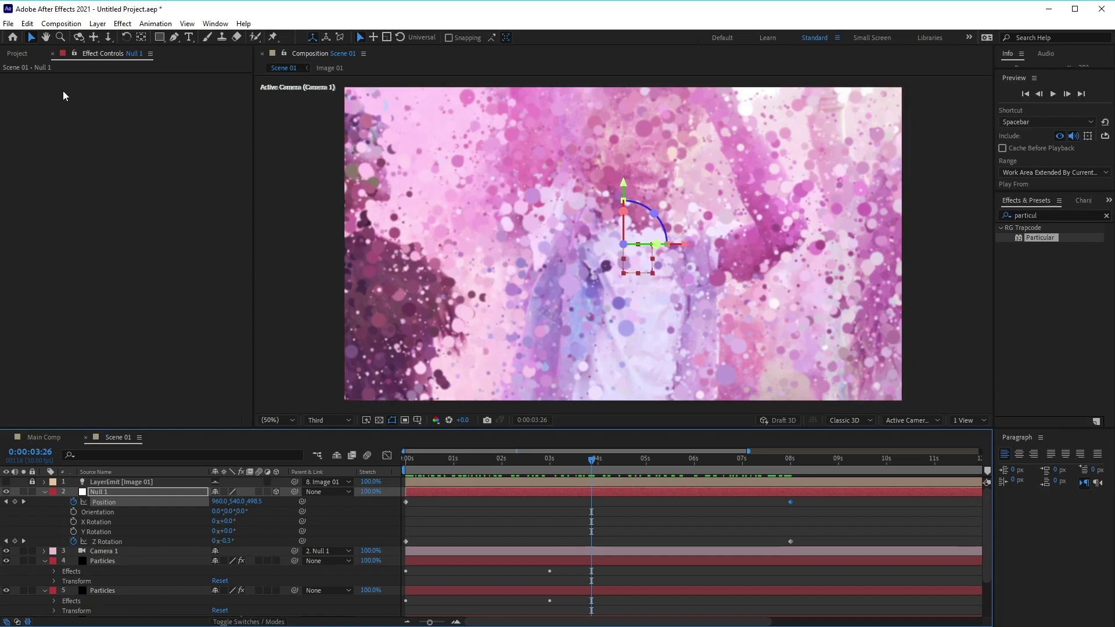
Step: Create a new composition named Text 01 with a width of 1000 px and a height of 300 px
left_click(23, 55)
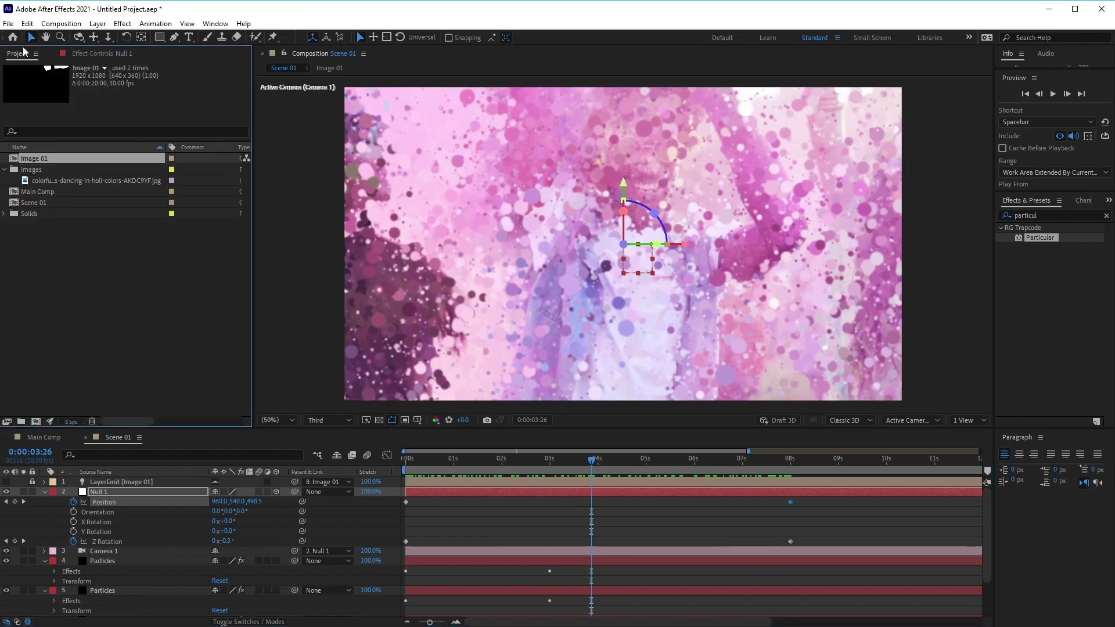
left_click(67, 25)
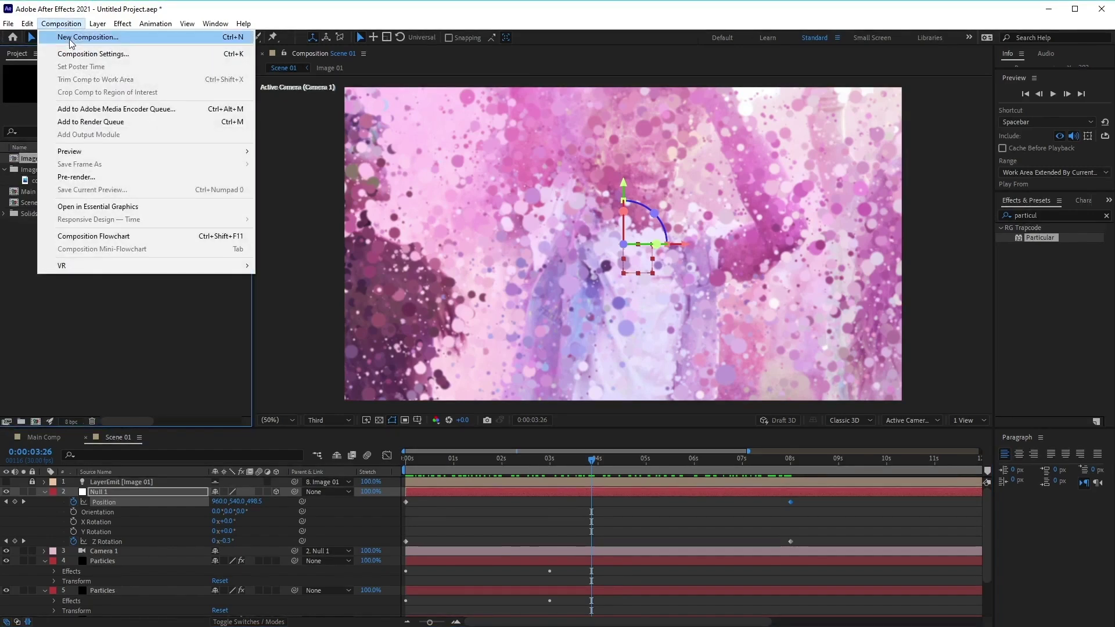
left_click(71, 38)
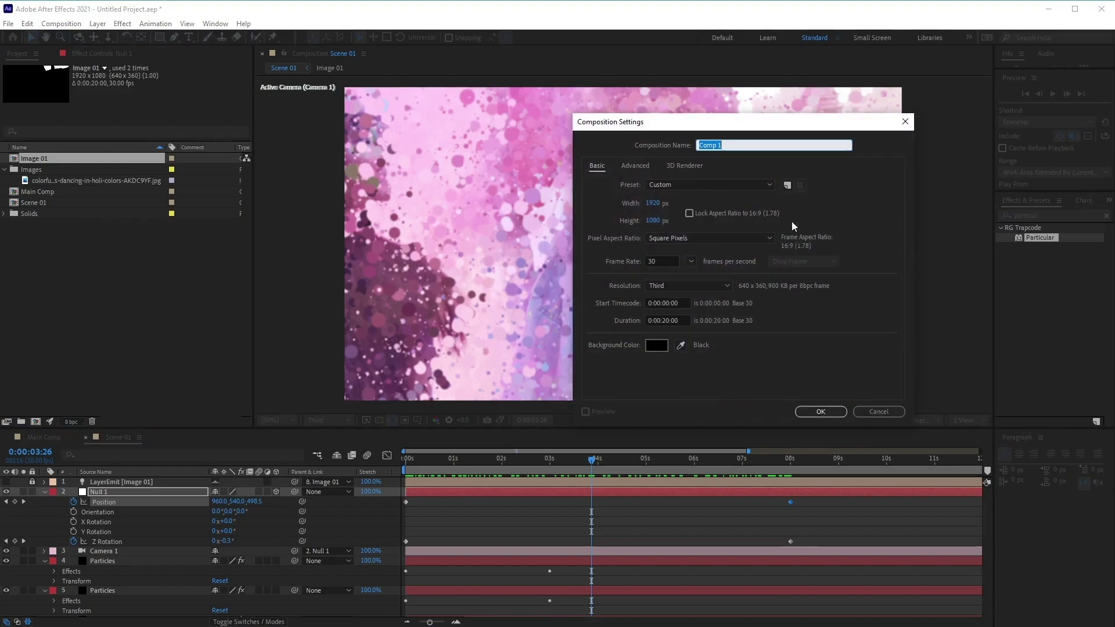
type("Text 01")
left_click(653, 203)
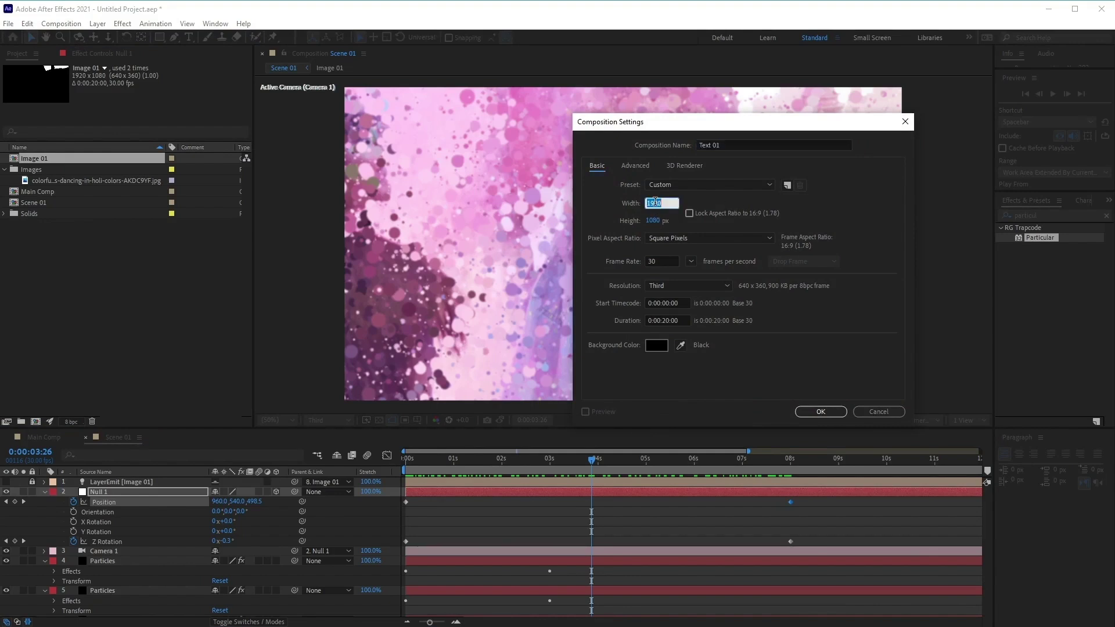
type("1000")
key("Tab")
type("300")
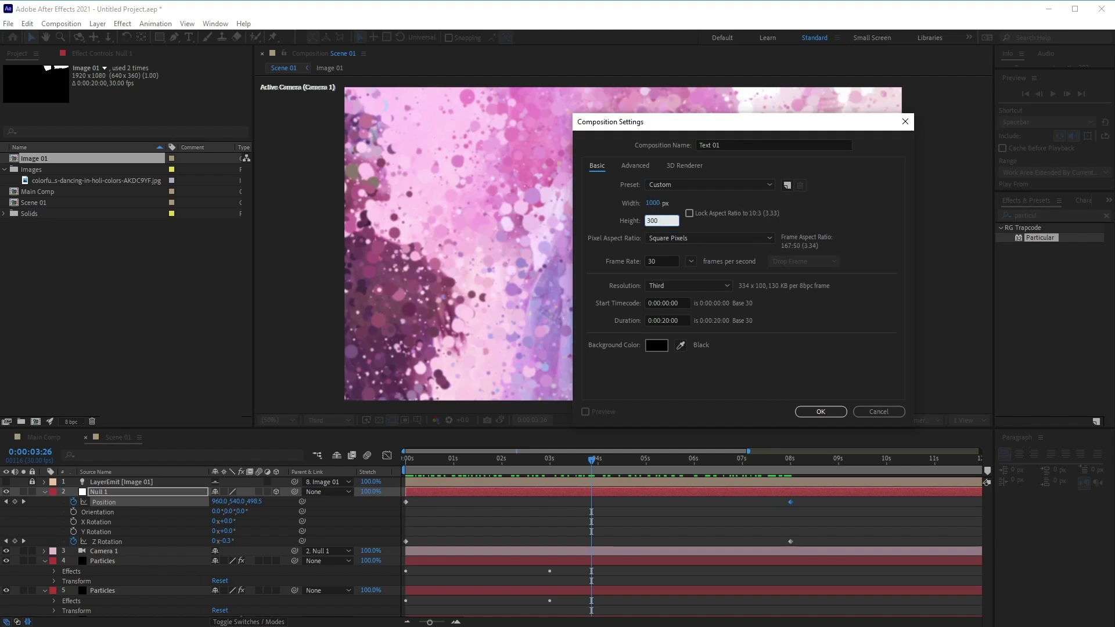
left_click(838, 415)
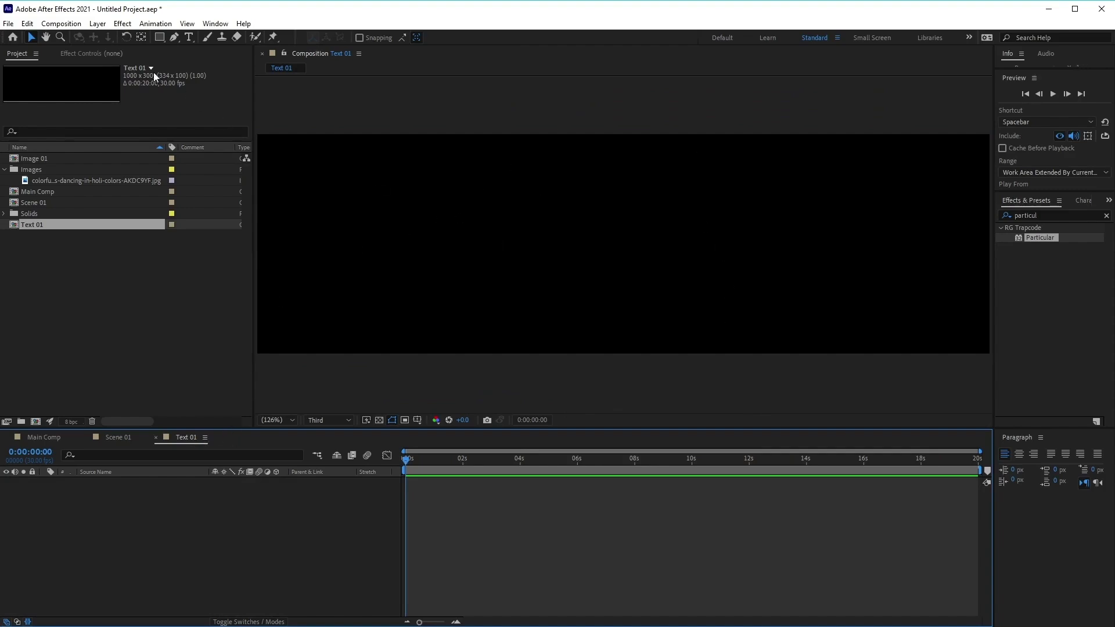
Step: Add a text layer reading "Particles" near the middle of the Text 01 composition
left_click(189, 39)
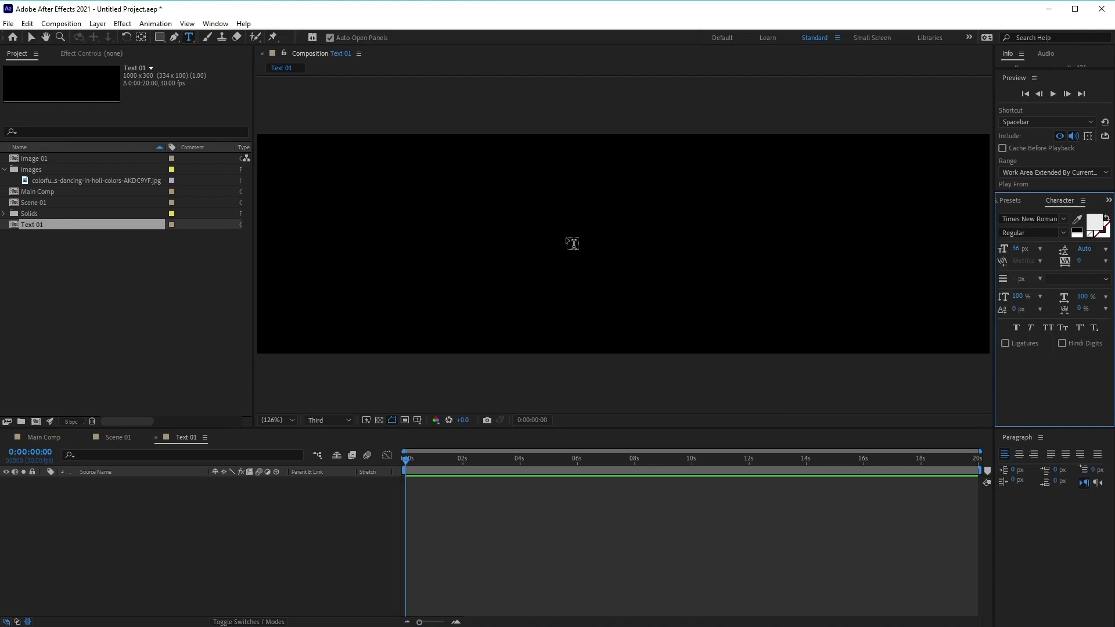
left_click(568, 242)
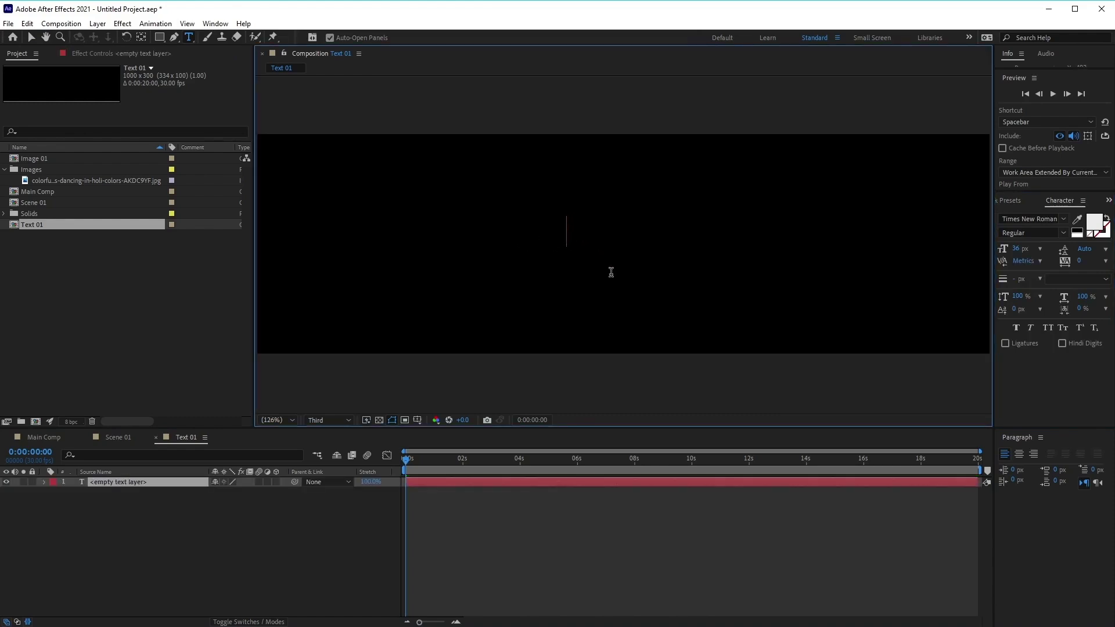
type("P")
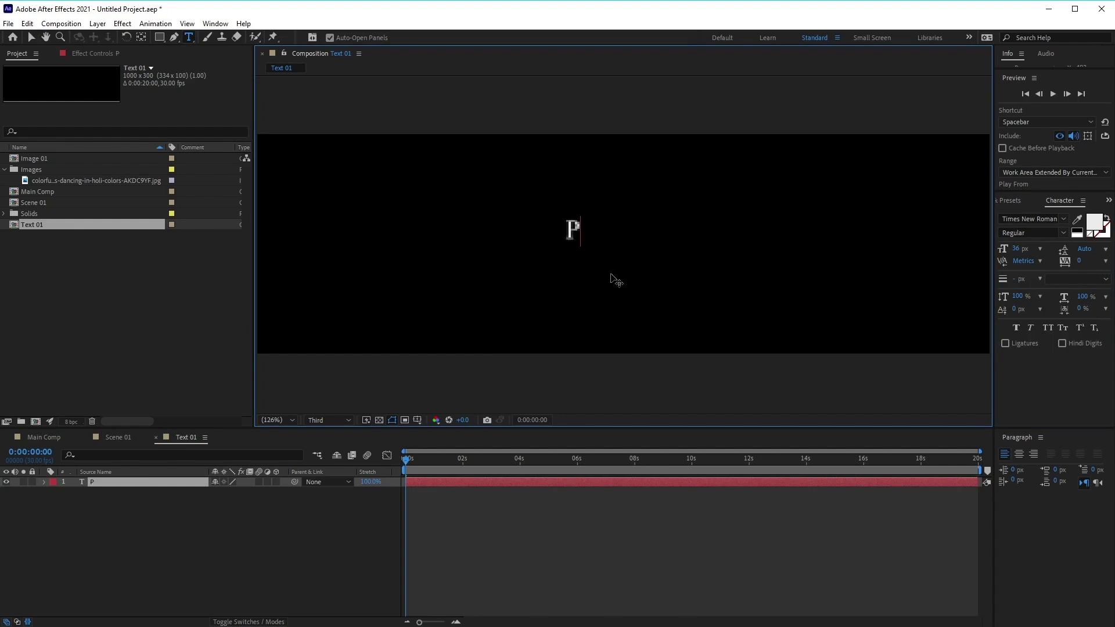
type("articles")
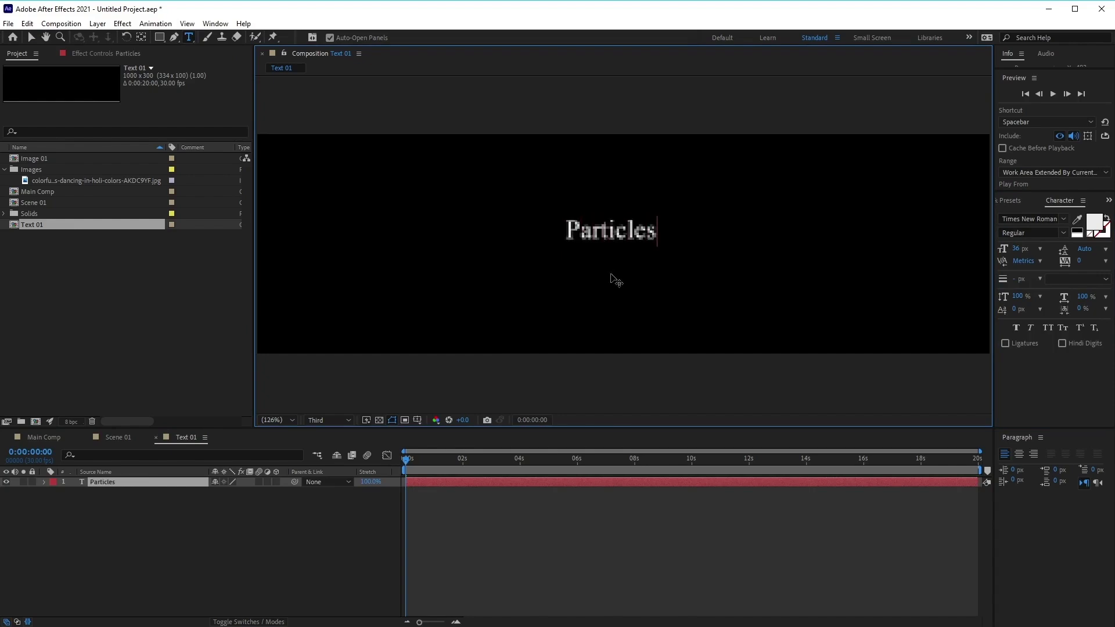
Step: Set the composition preview resolution to Full
left_click(347, 421)
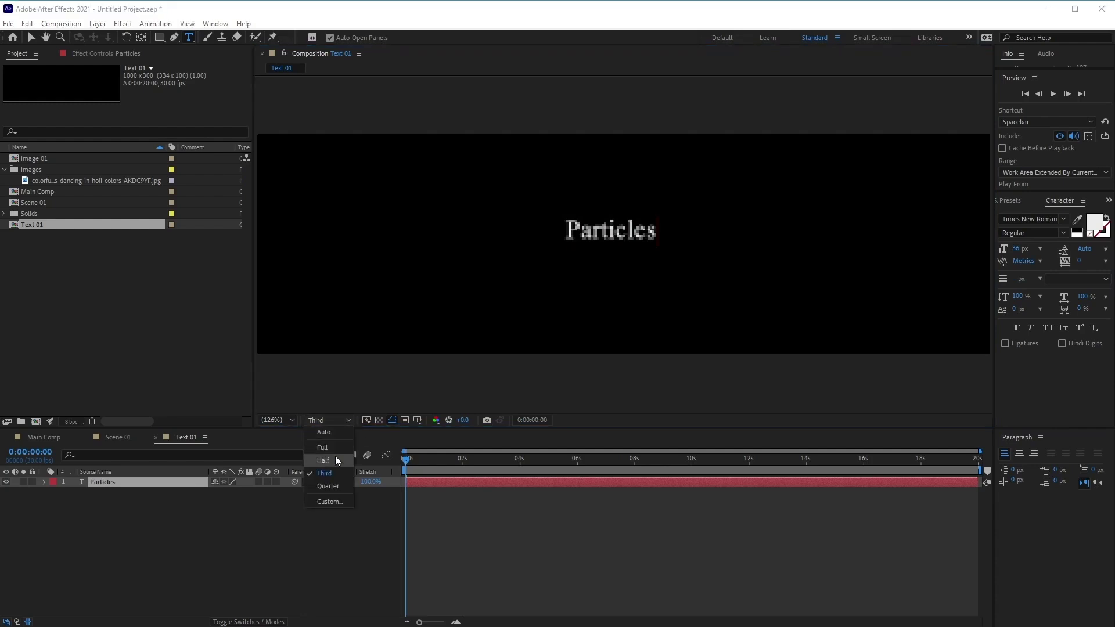
left_click(336, 455)
left_click(347, 421)
left_click(335, 448)
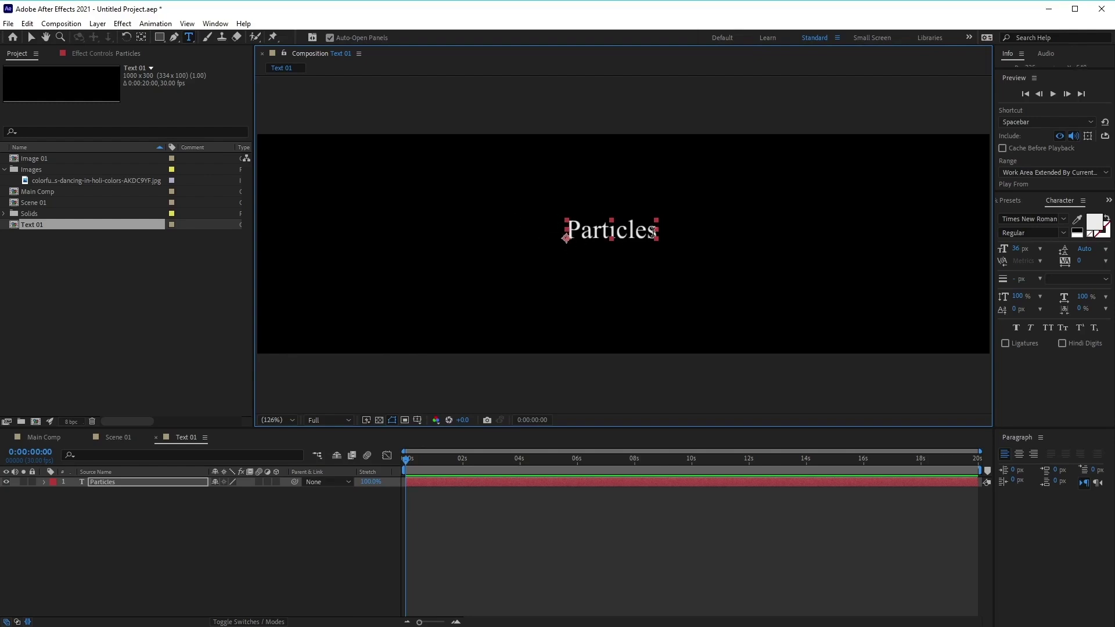
Step: Set the "Particles" text to the Amithen font at 138 px, and move it to the centre of the frame
left_click_drag(655, 232, 565, 229)
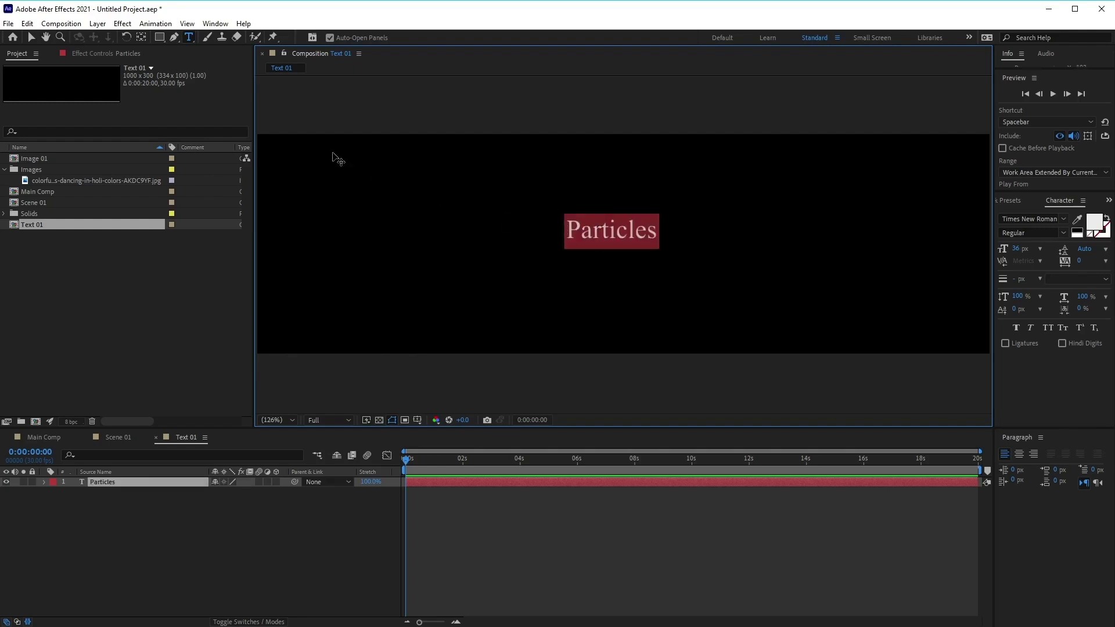
left_click(1053, 219)
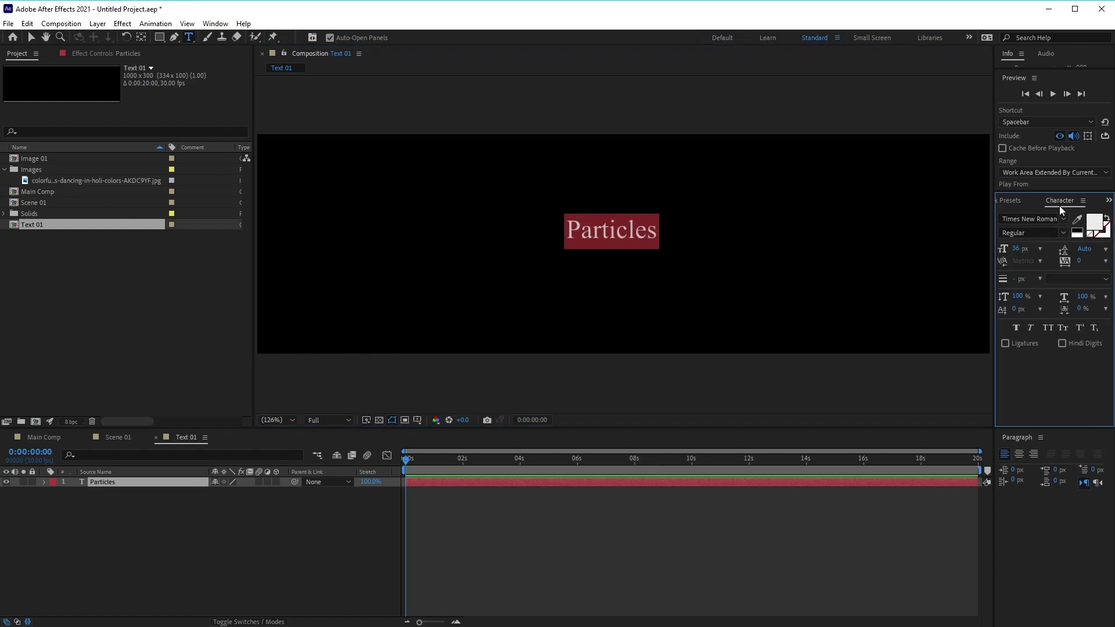
left_click(1055, 221)
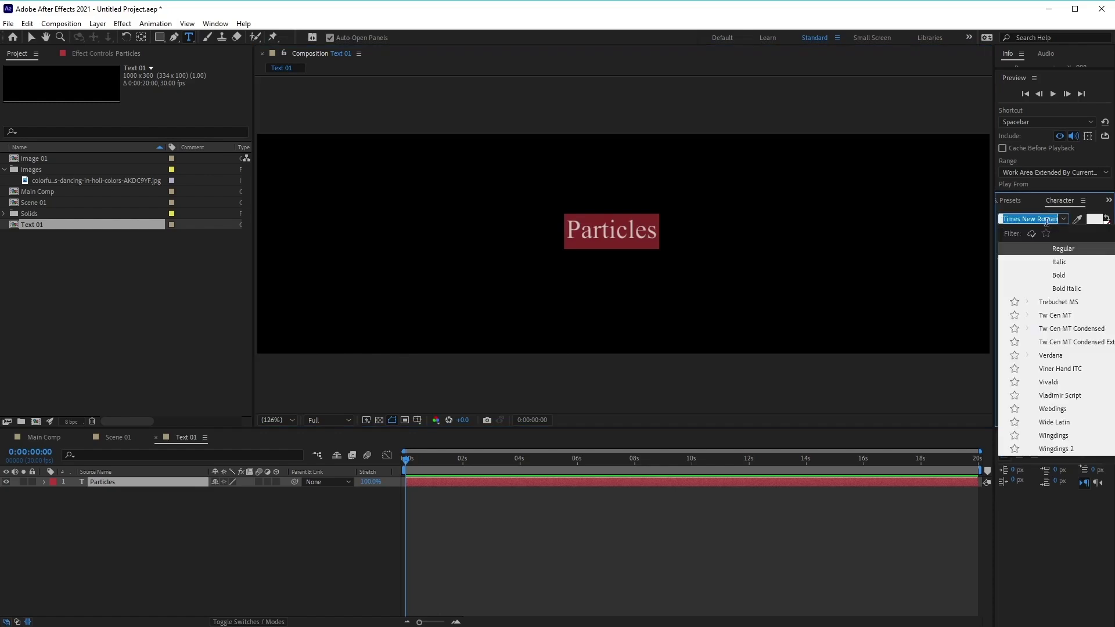
type("am")
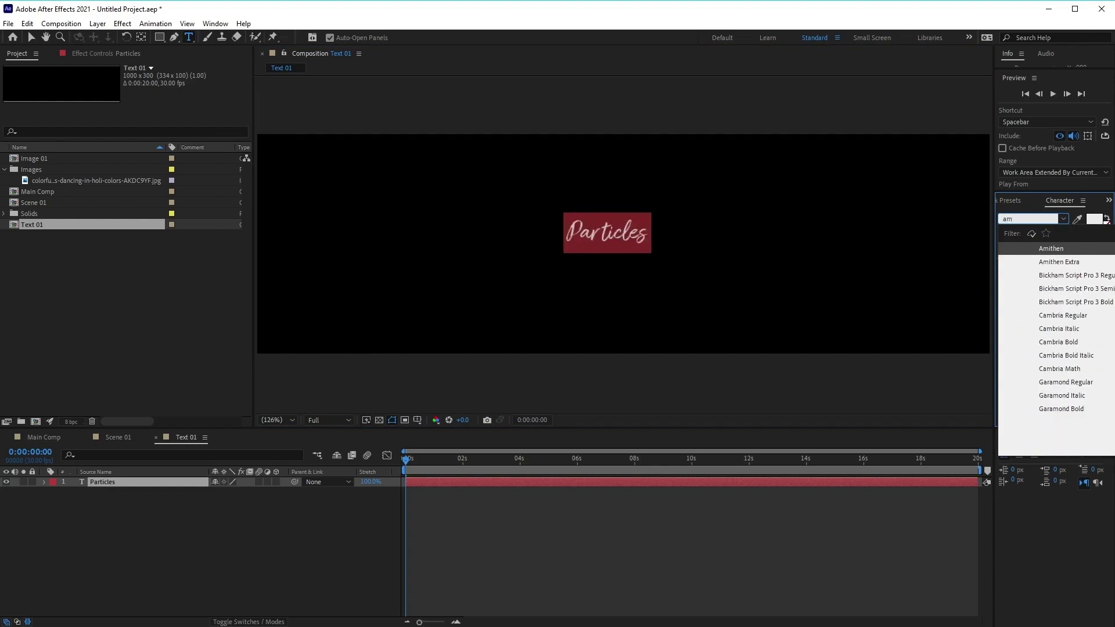
left_click(1072, 249)
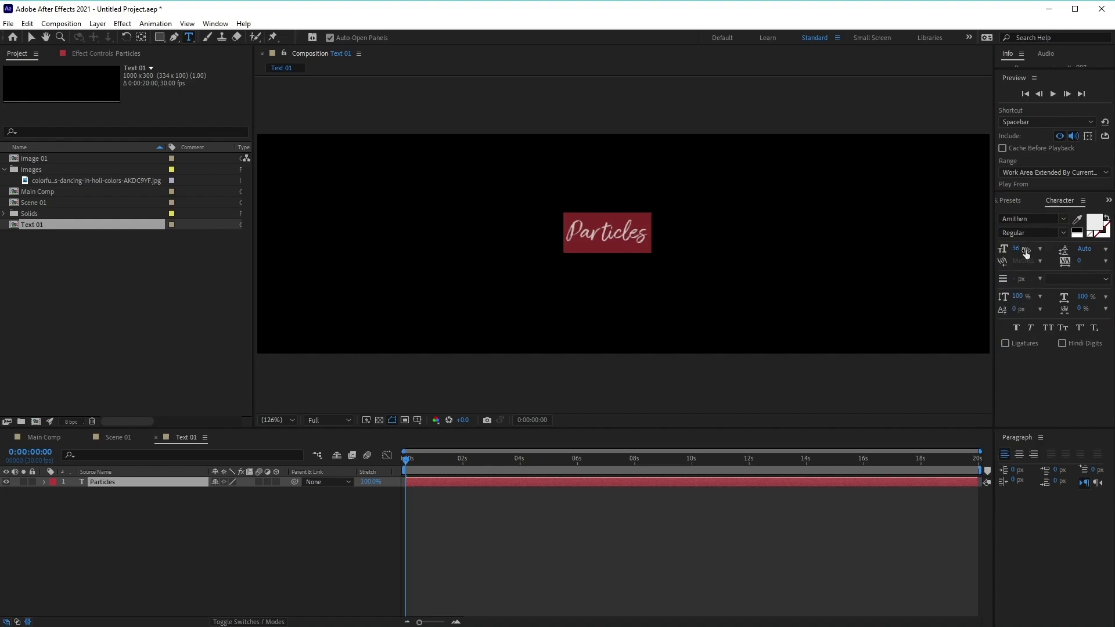
left_click_drag(1020, 251, 1081, 252)
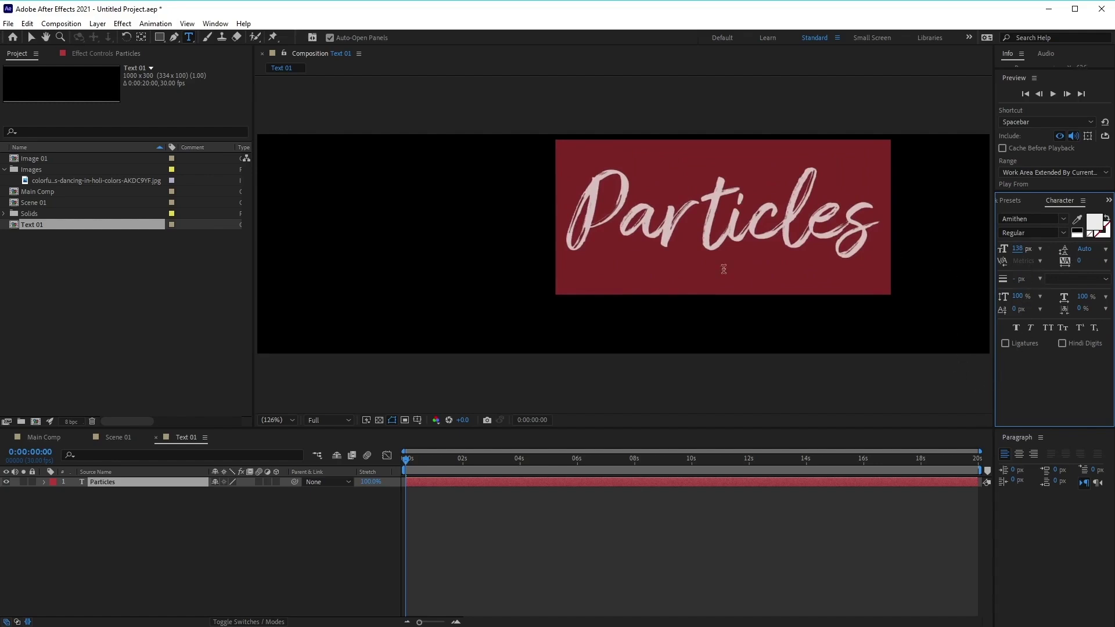
left_click(32, 38)
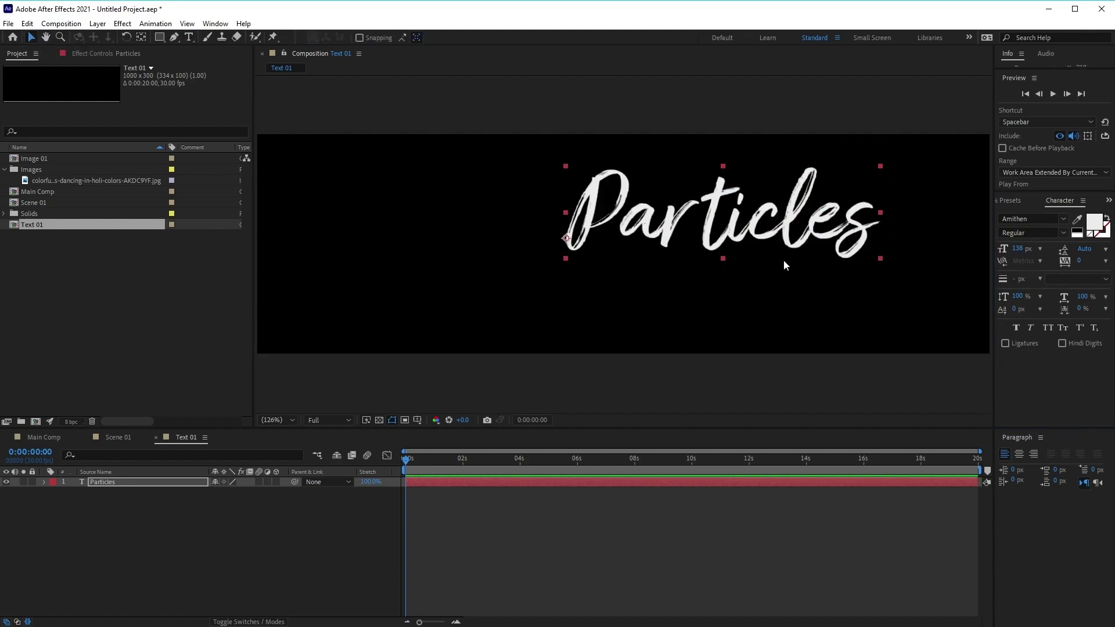
left_click_drag(768, 221, 677, 243)
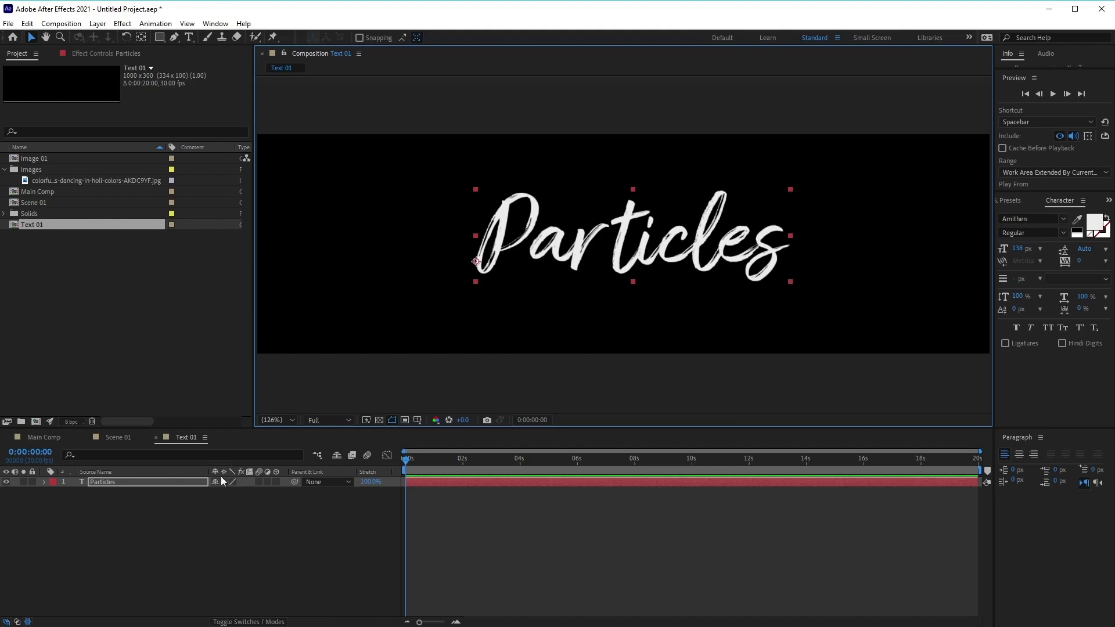
Step: Close the Text 01 composition, place Text 01 directly above Null 1 in Scene 01, and make it a 3D layer
left_click(157, 440)
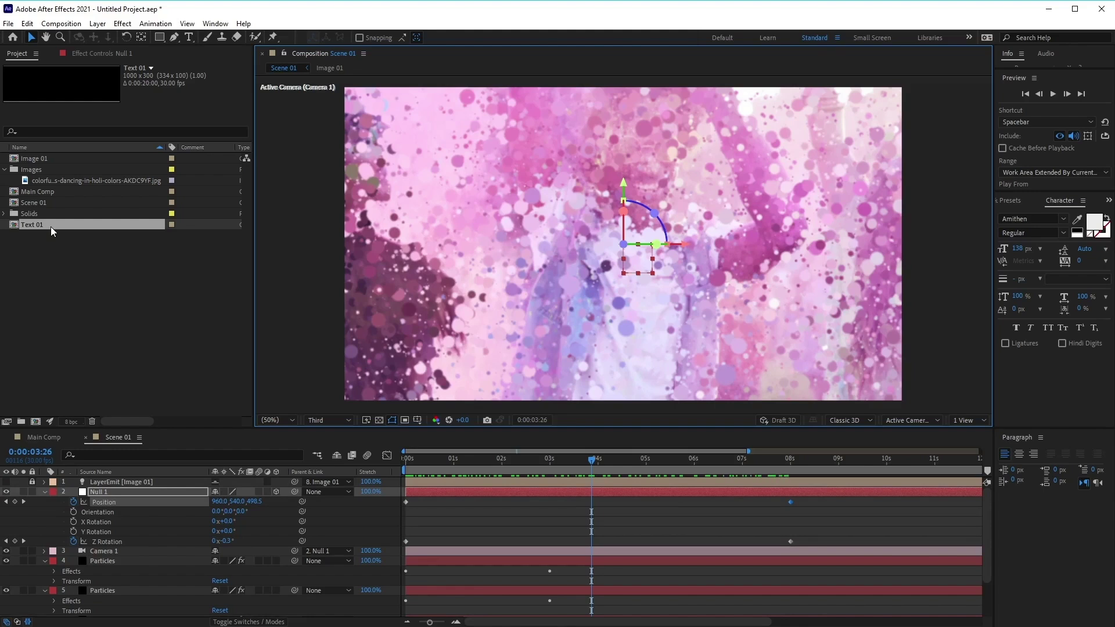
left_click_drag(50, 226, 124, 484)
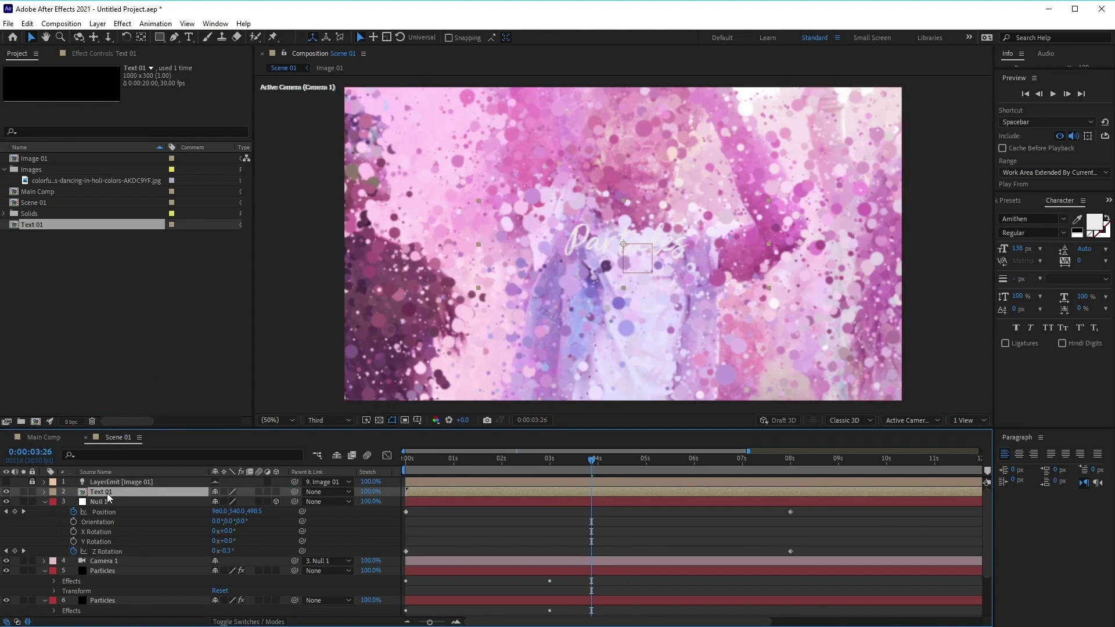
left_click(277, 492)
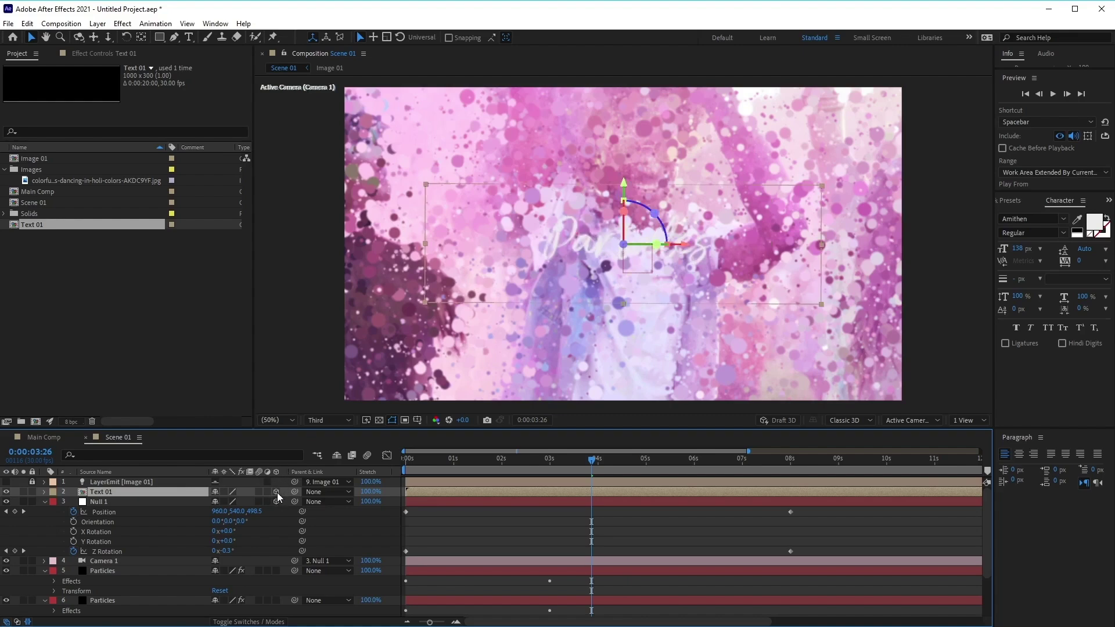
Step: At 0:00:00:00, start keyframing the Text 01 layer's Opacity with a value of 0%
left_click_drag(591, 464, 298, 468)
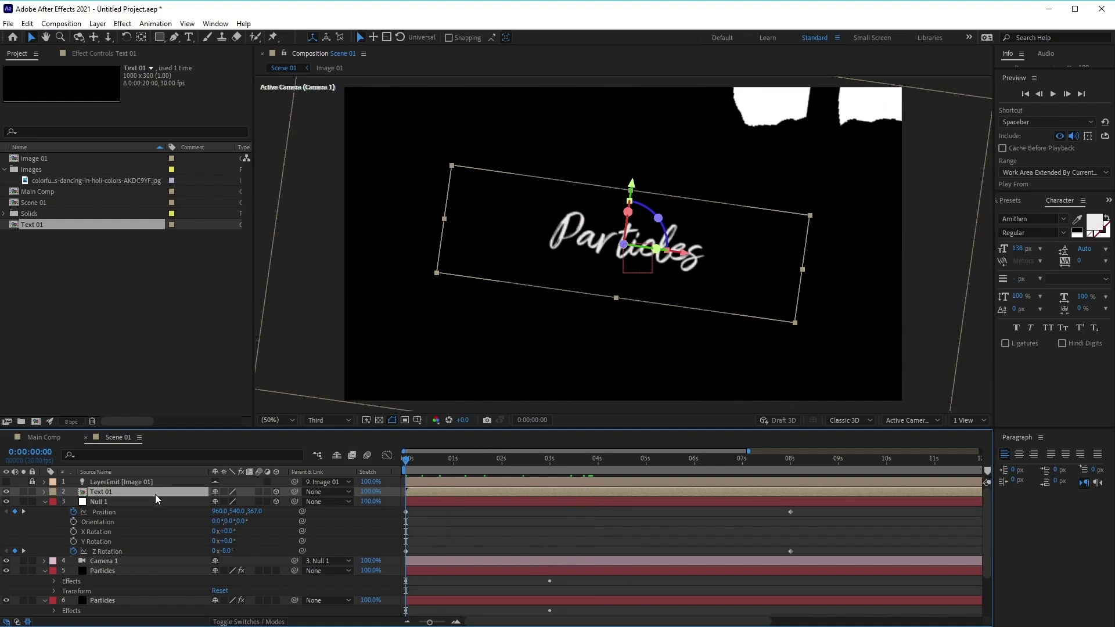
key("t")
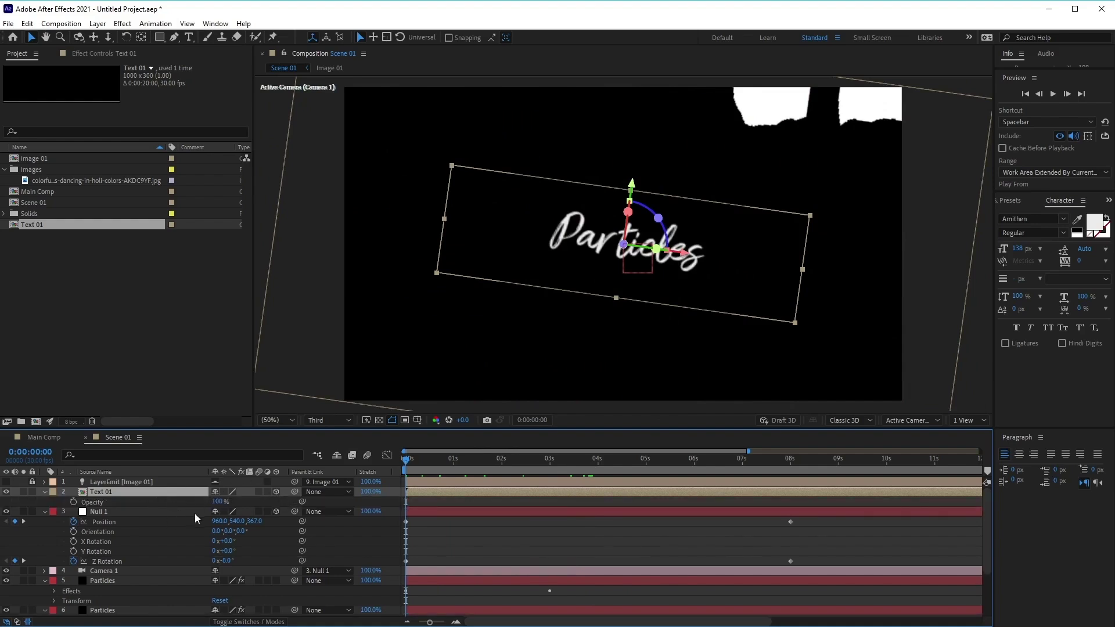
left_click(73, 502)
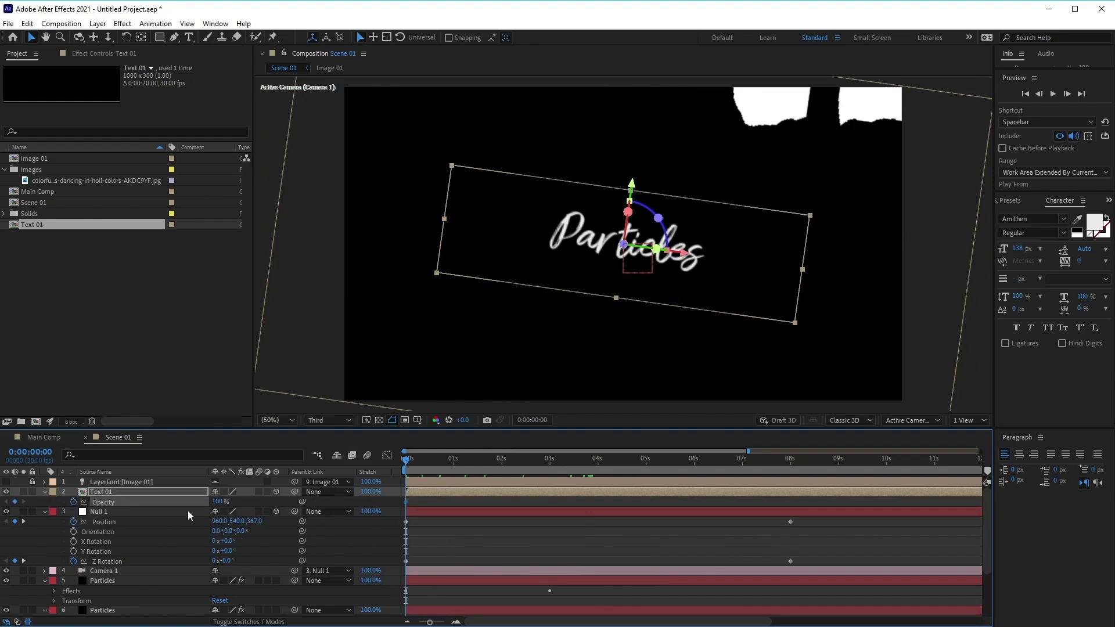
left_click_drag(220, 505, 114, 498)
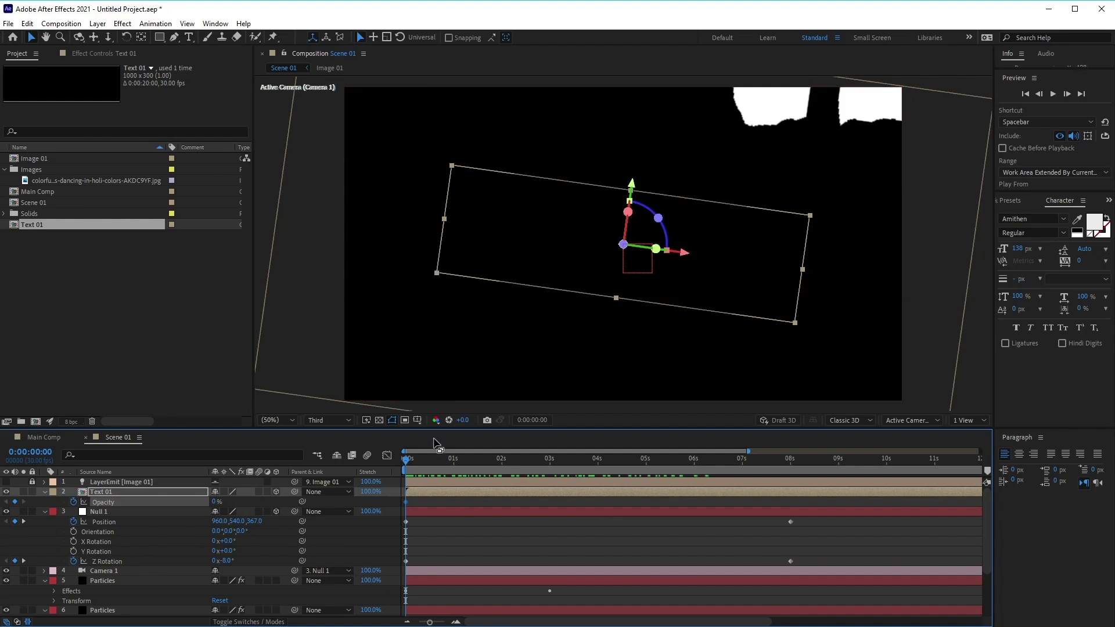
Step: At 0:00:01:00, set the Text 01 layer's Opacity to 80%
left_click_drag(407, 461, 456, 469)
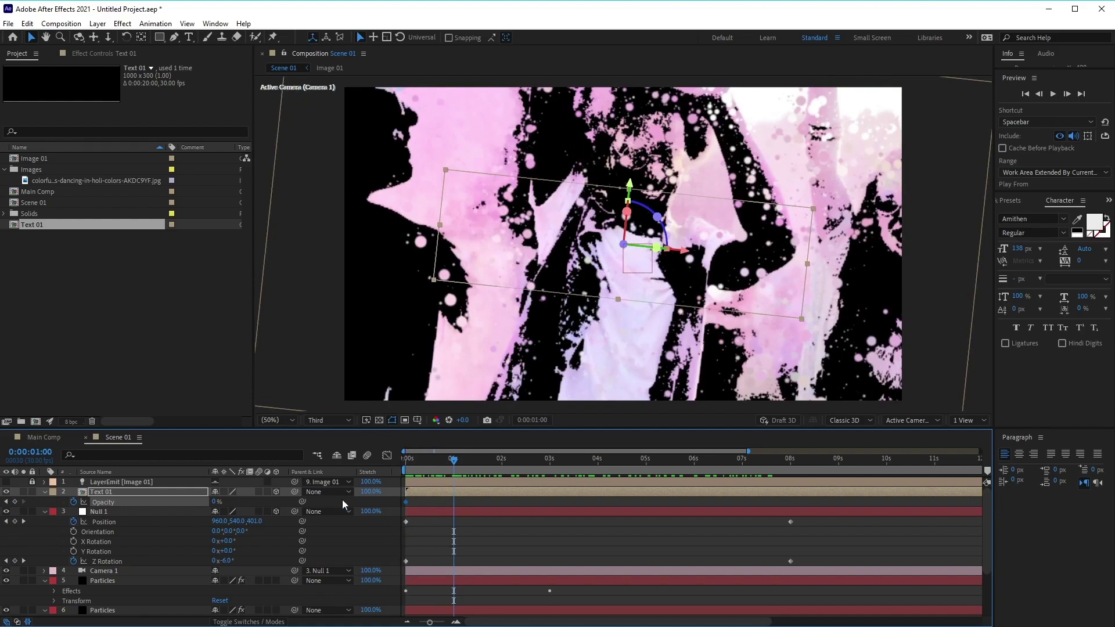
key("F2")
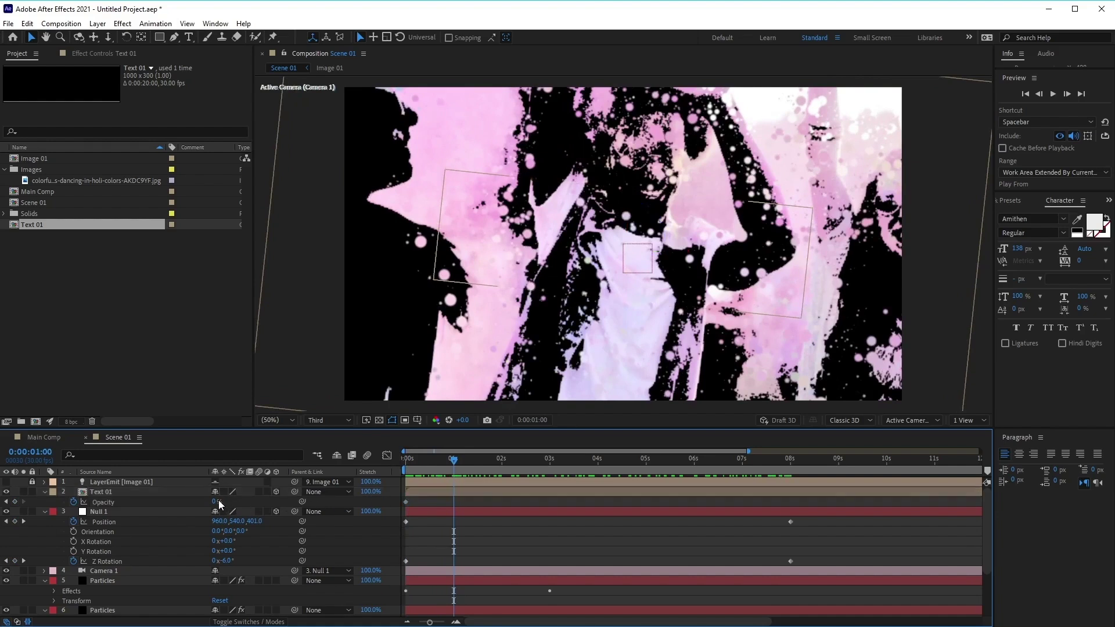
key("ctrl+End")
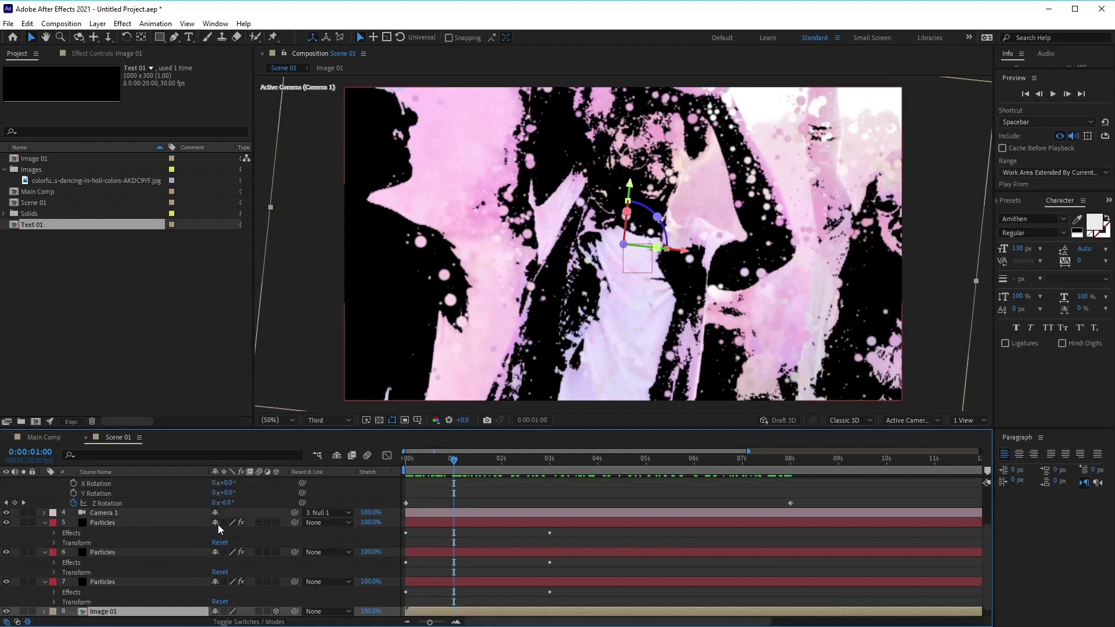
scroll(218, 523, "up", 2)
left_click(218, 502)
type("8")
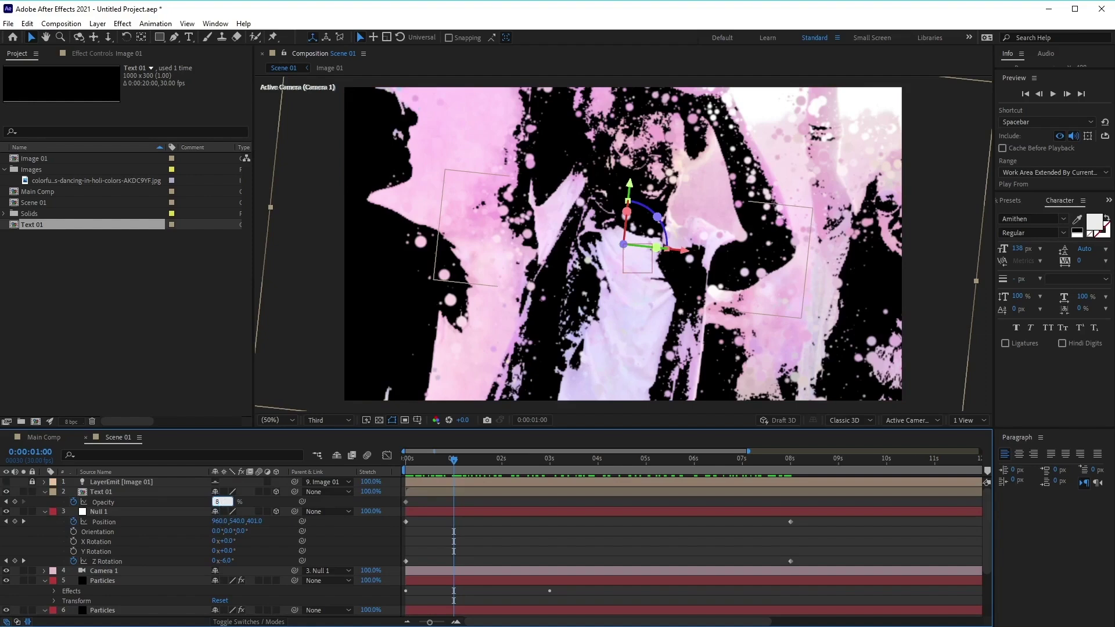
type("0")
key("Return")
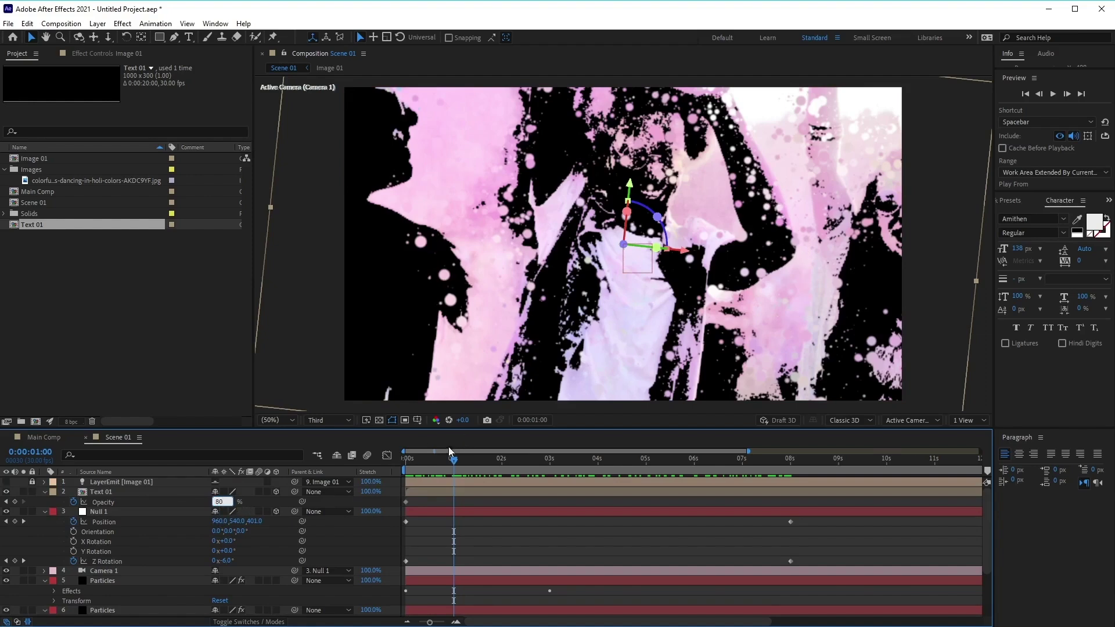
left_click(457, 460)
mouse_move(457, 461)
left_mouse_down()
mouse_move(407, 467)
mouse_move(455, 472)
left_mouse_up()
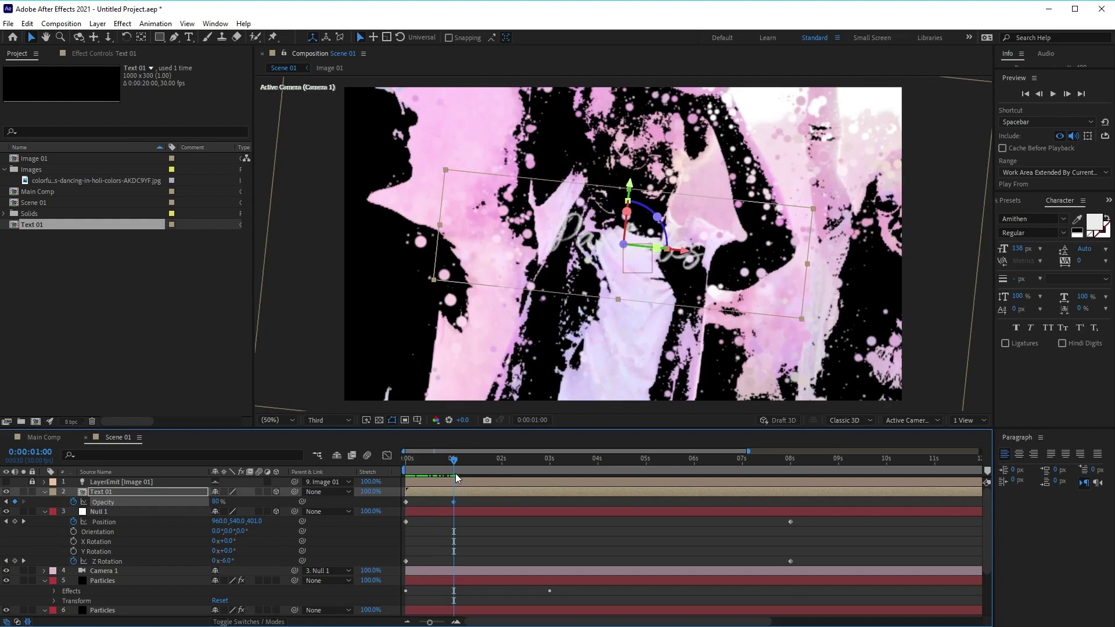
Step: Show the Text 01 layer's Position and start keyframing it at 0:00:00:00
left_click(125, 493)
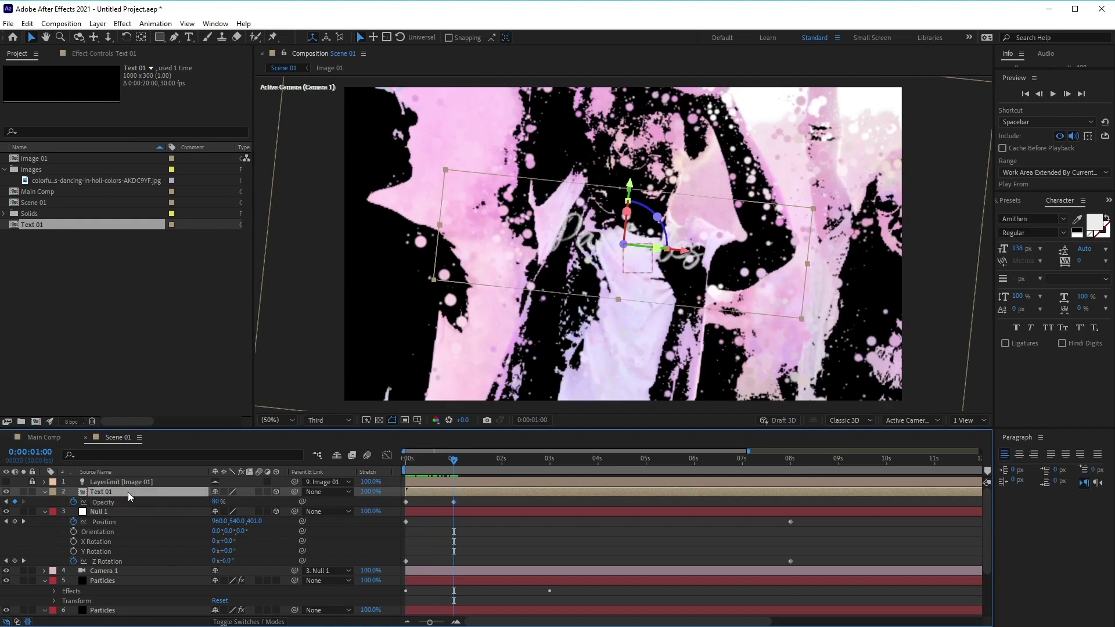
key("p")
left_click_drag(455, 464, 364, 475)
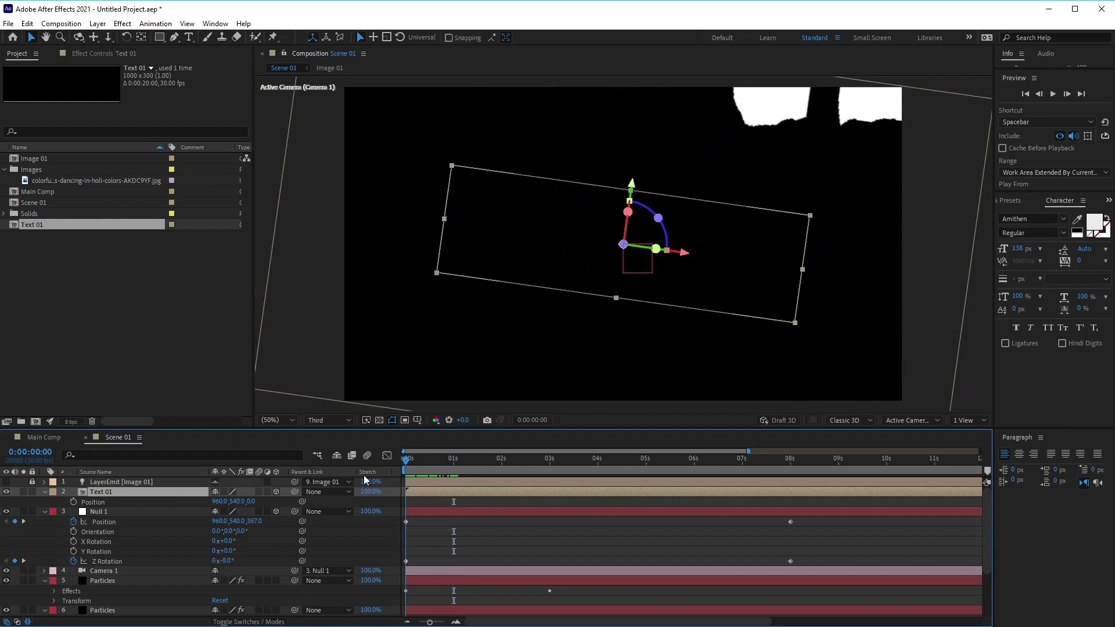
left_click(73, 503)
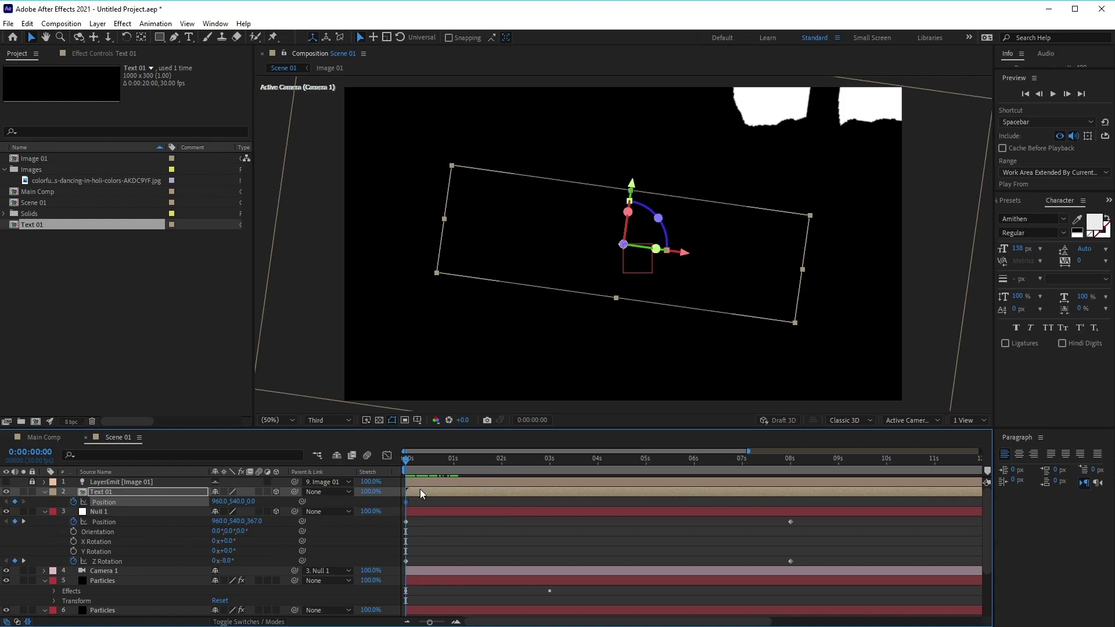
Step: At 0:00:04:00, set the Text 01 layer's Z position to about -1427 so it moves past the camera
left_click_drag(406, 460, 596, 491)
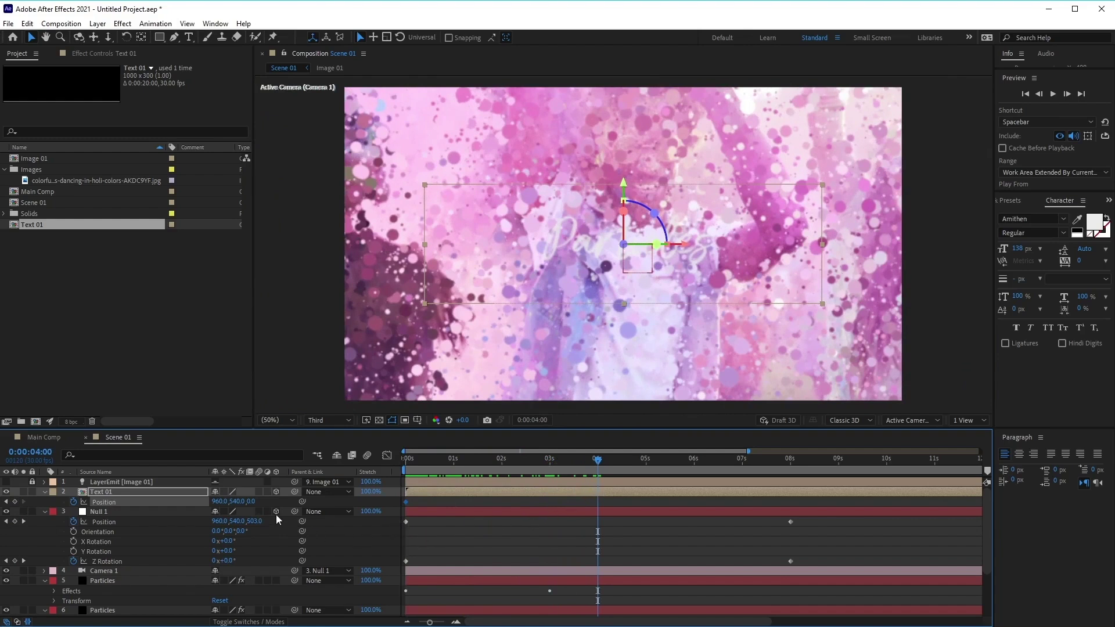
left_click_drag(250, 501, 17, 529)
left_click_drag(258, 501, 19, 543)
left_click_drag(271, 496, 61, 533)
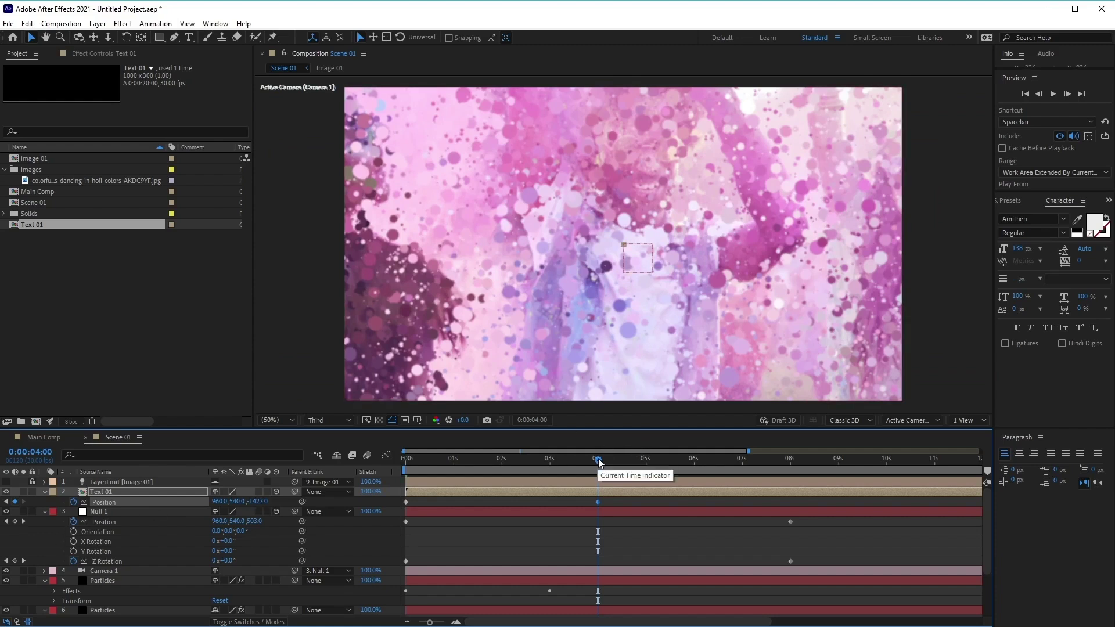
Step: Preview Scene 01 from the beginning to check the title's fade and its movement towards the camera
left_click_drag(598, 458, 405, 510)
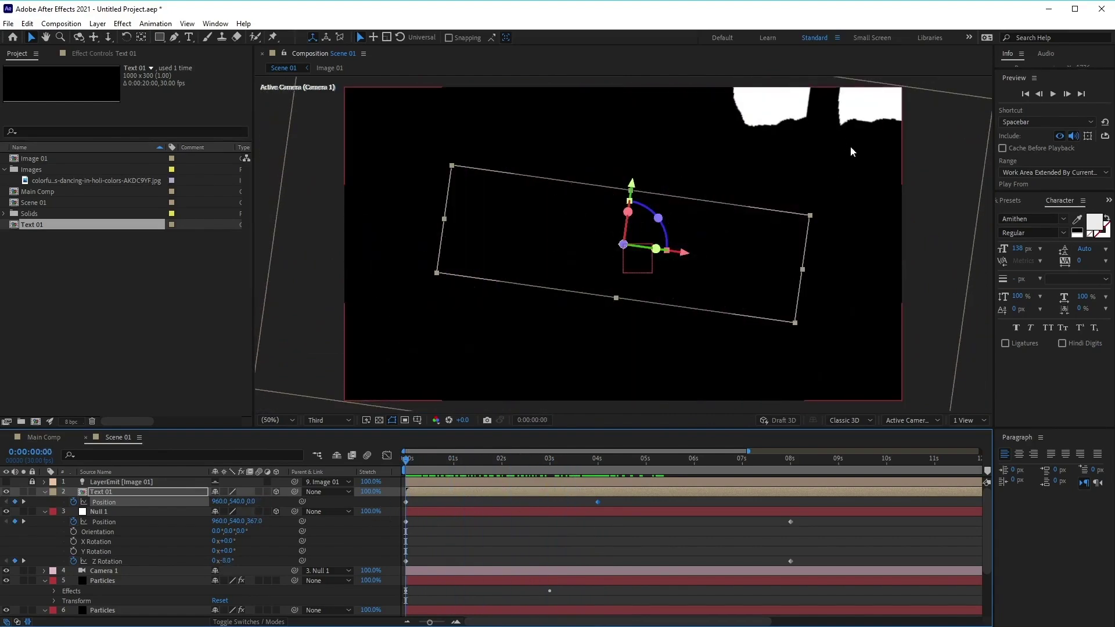
left_click(1054, 95)
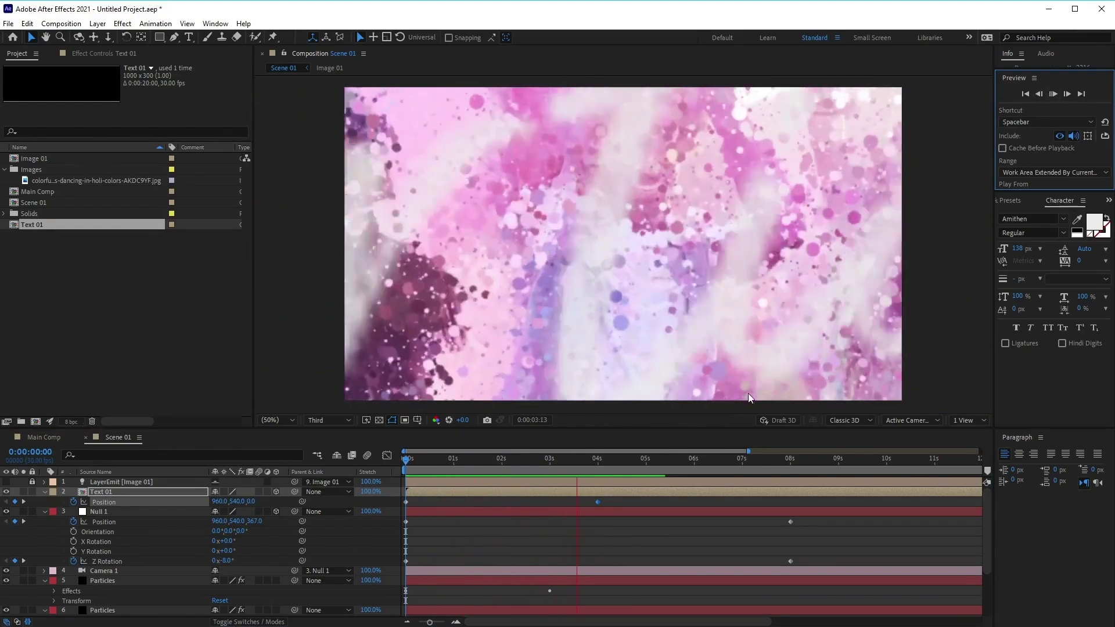
left_click_drag(677, 461, 594, 472)
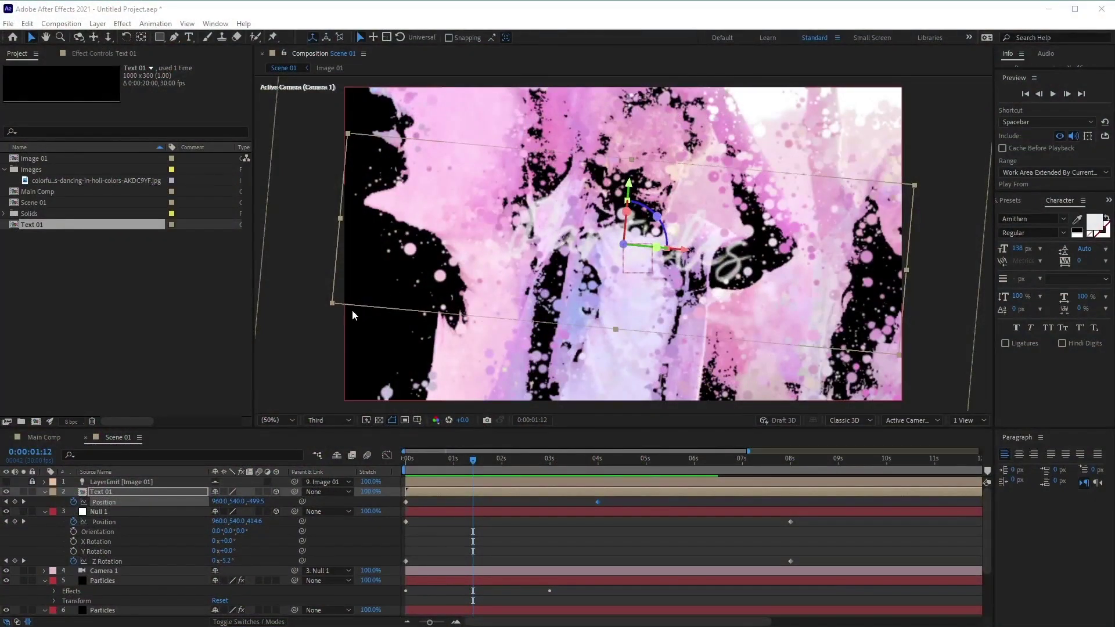
Step: Close the Scene 01 composition and place Scene 01 as a layer in Main Comp
left_click(86, 438)
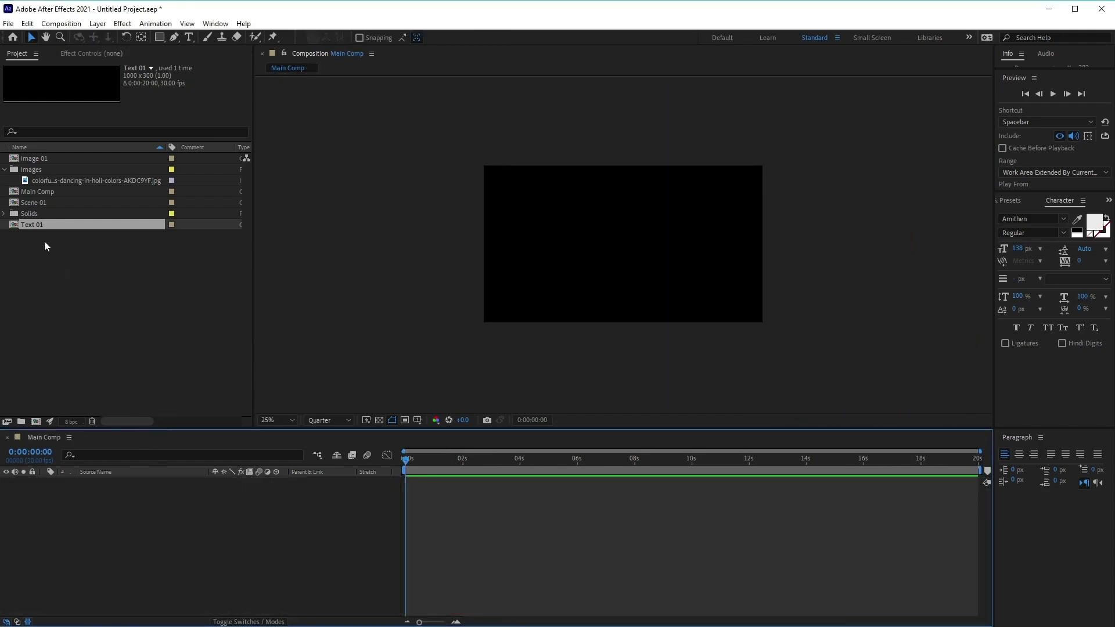
left_click(50, 202)
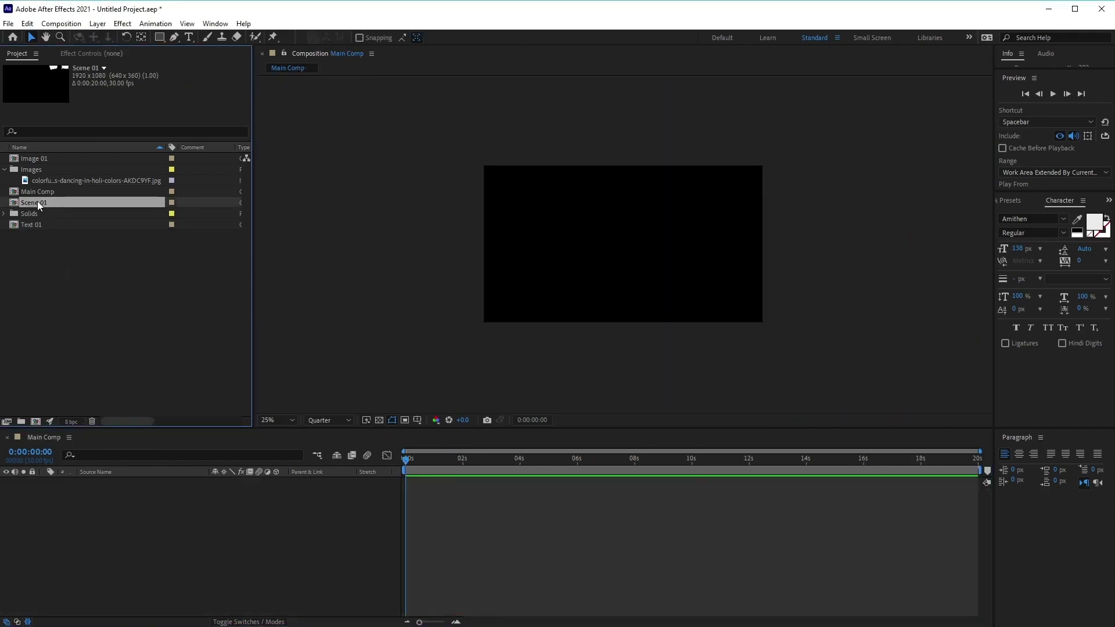
left_click_drag(37, 201, 130, 507)
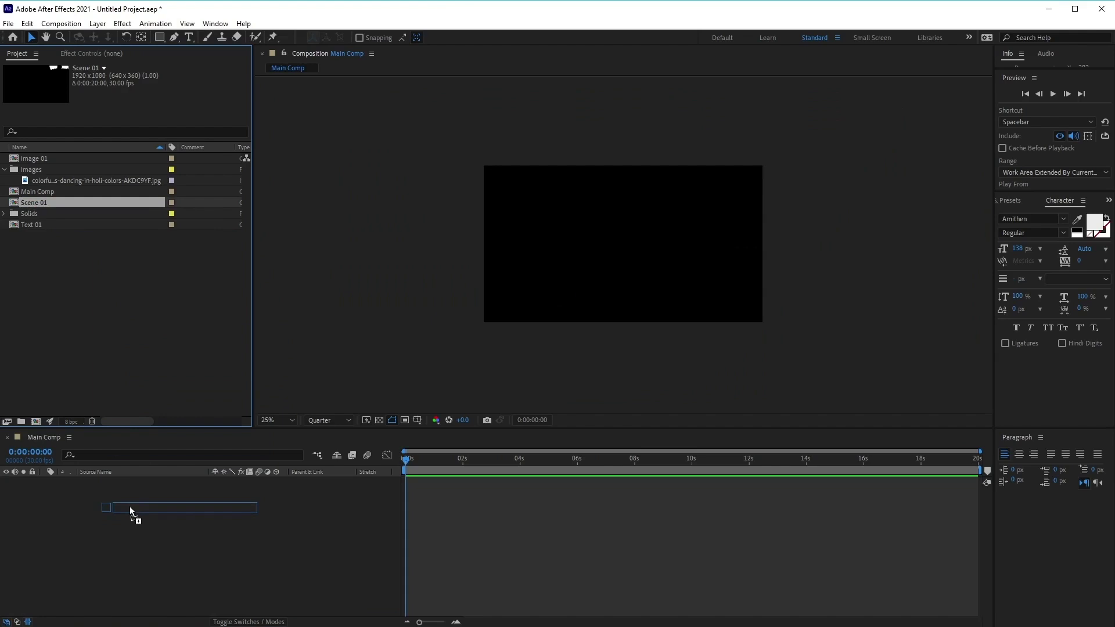
left_click_drag(130, 507, 130, 507)
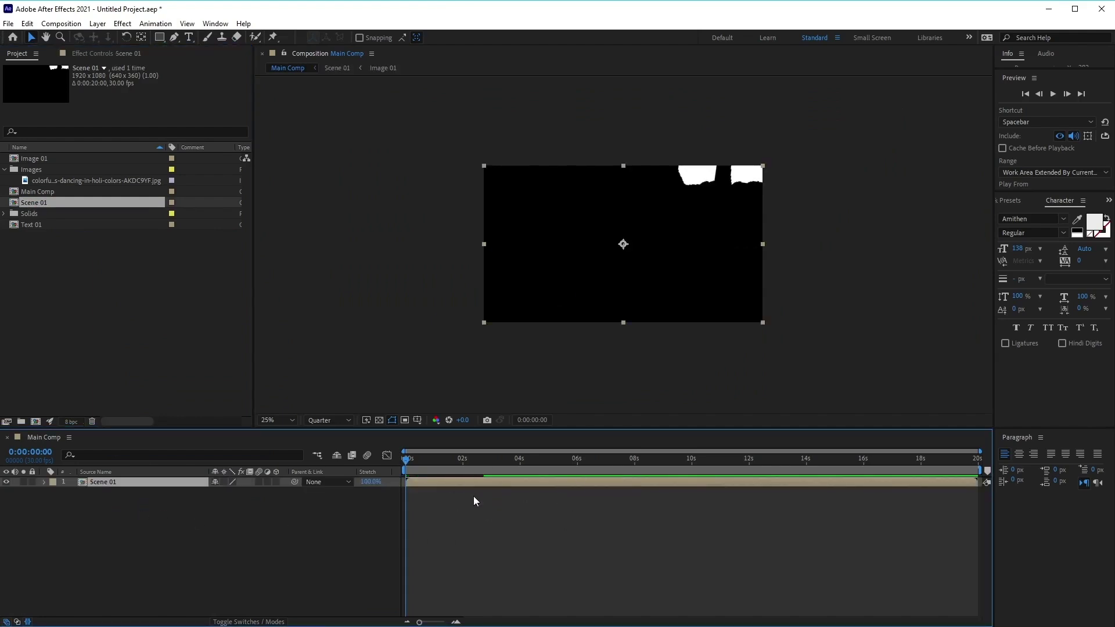
Step: Add a new adjustment layer above Scene 01 in Main Comp
left_click(100, 23)
mouse_move(113, 39)
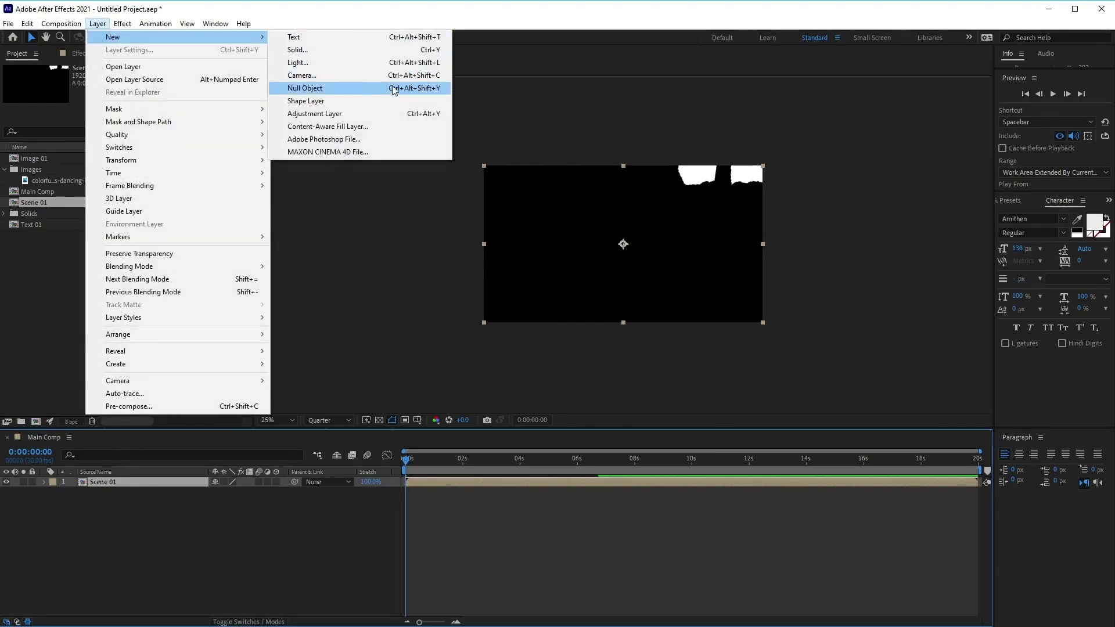
left_click(401, 115)
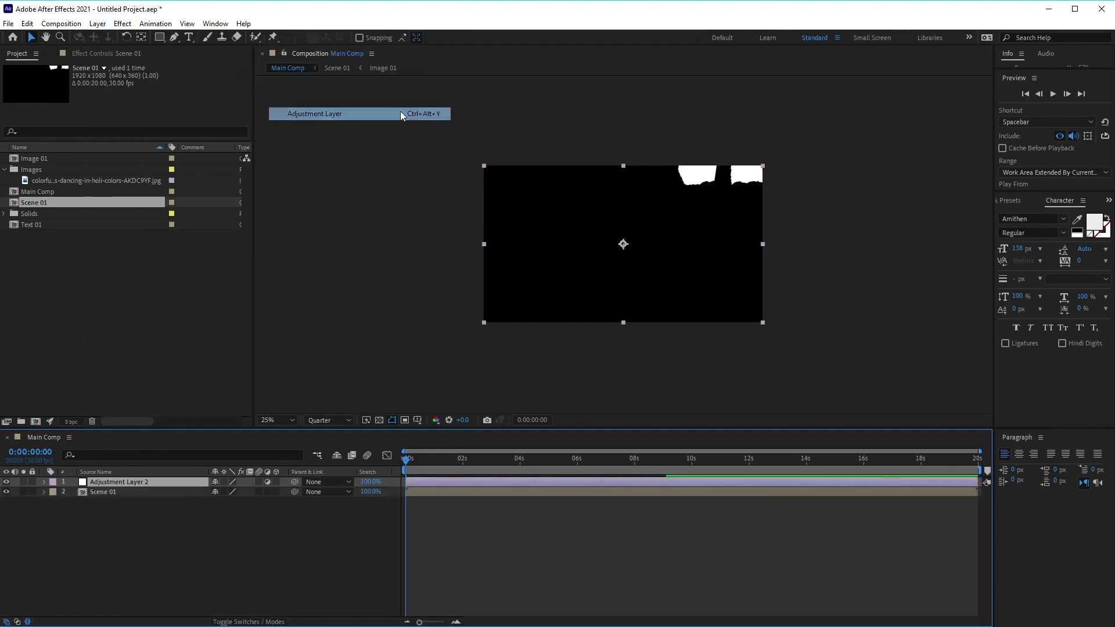
Step: Find the Curves colour correction effect and apply it to the adjustment layer
left_click(1012, 203)
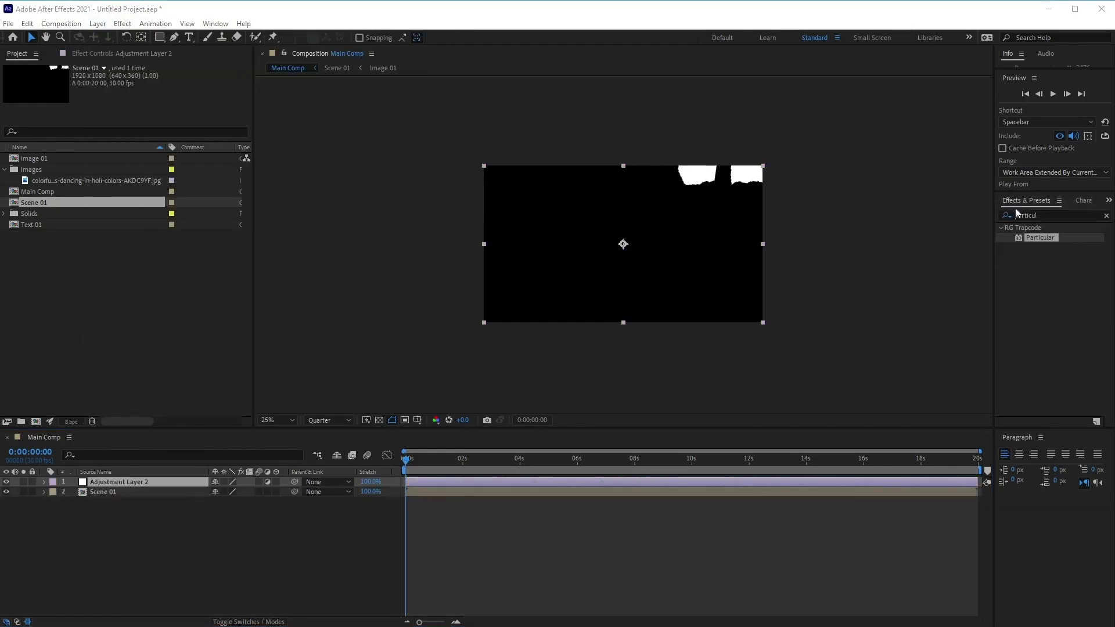
left_click(1003, 218)
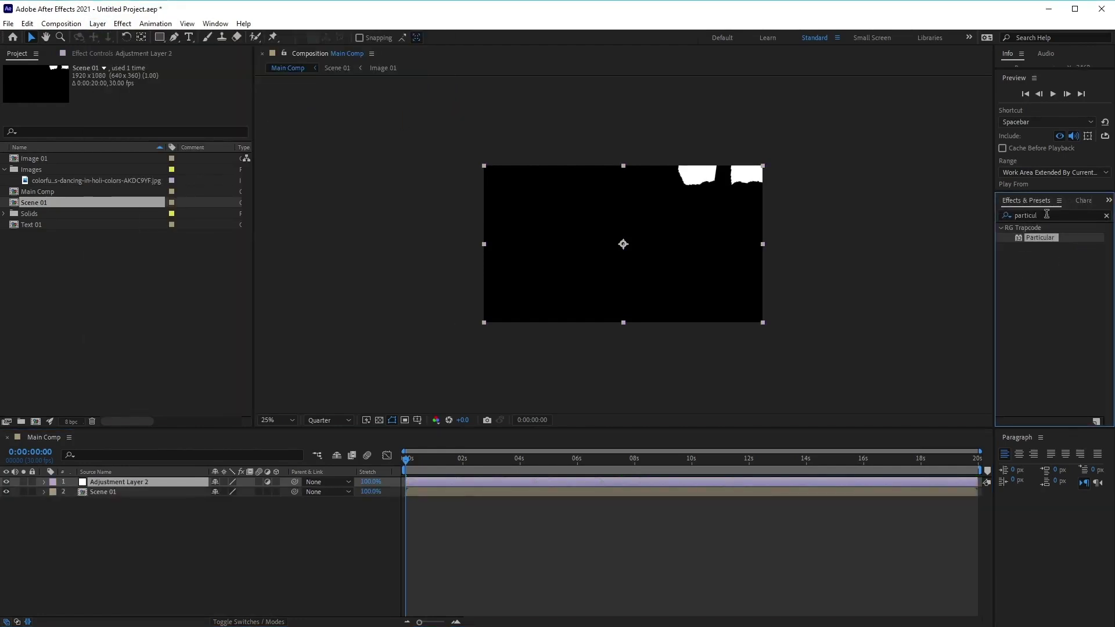
left_click(1010, 214)
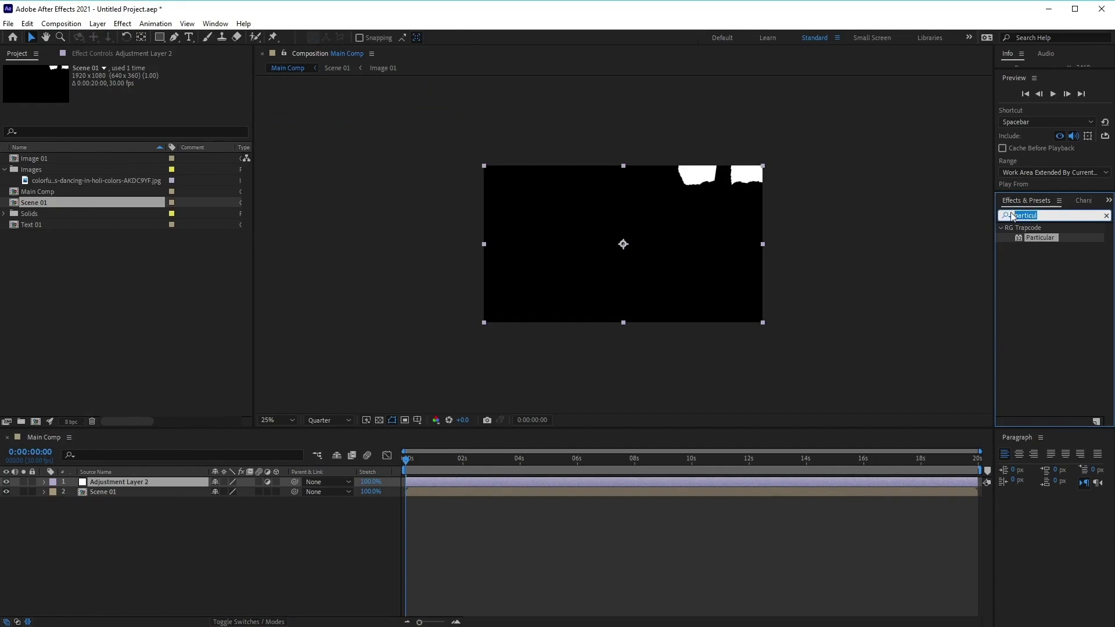
type("curves")
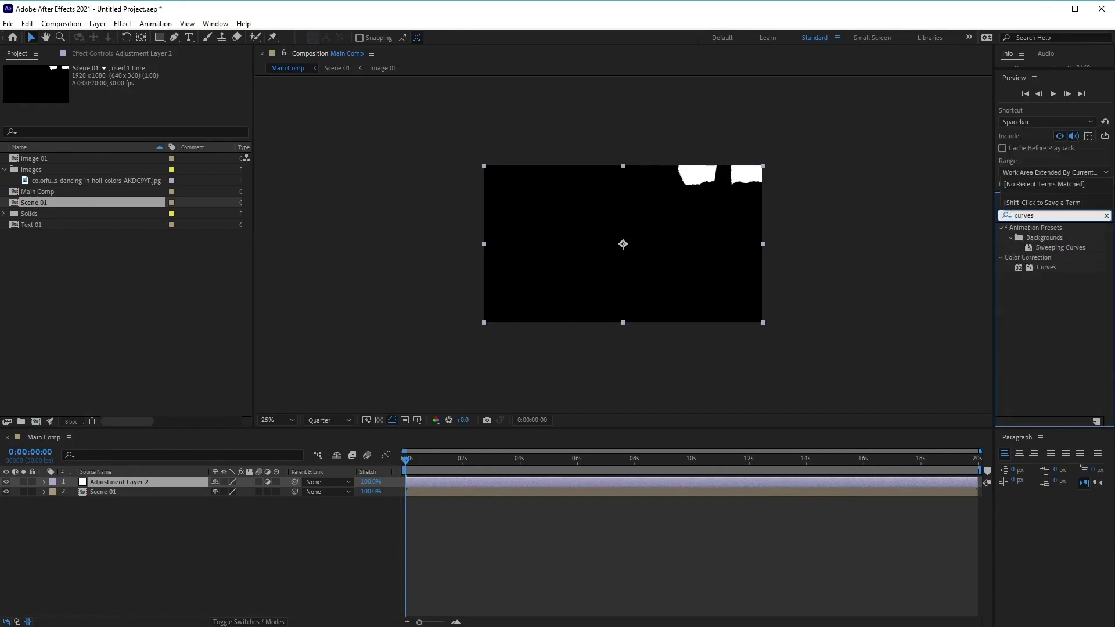
double_click(1044, 267)
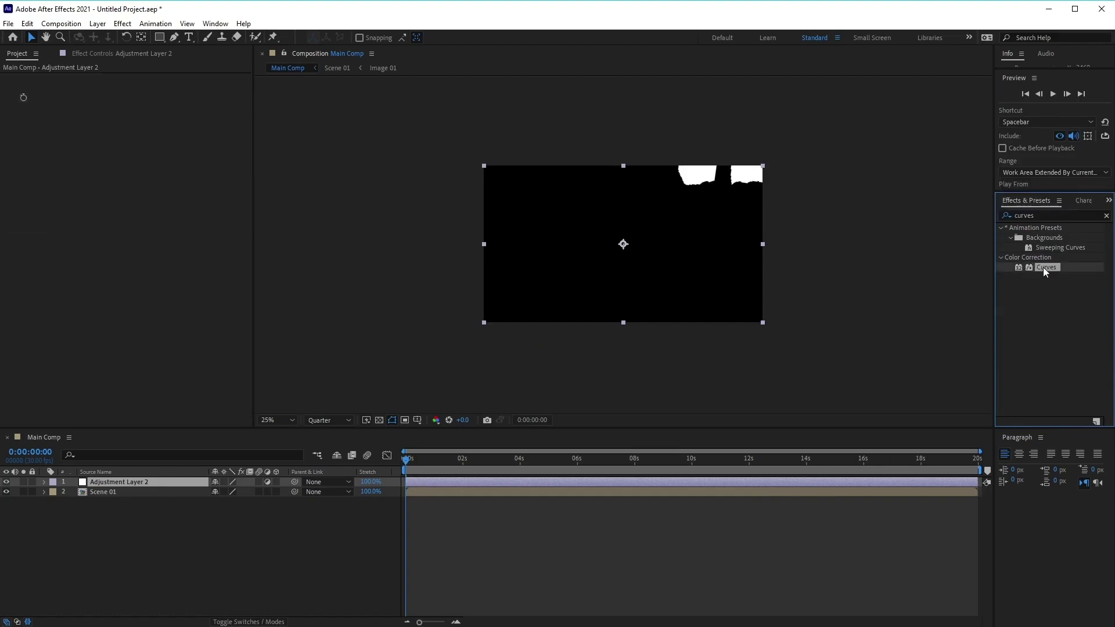
left_click(106, 482)
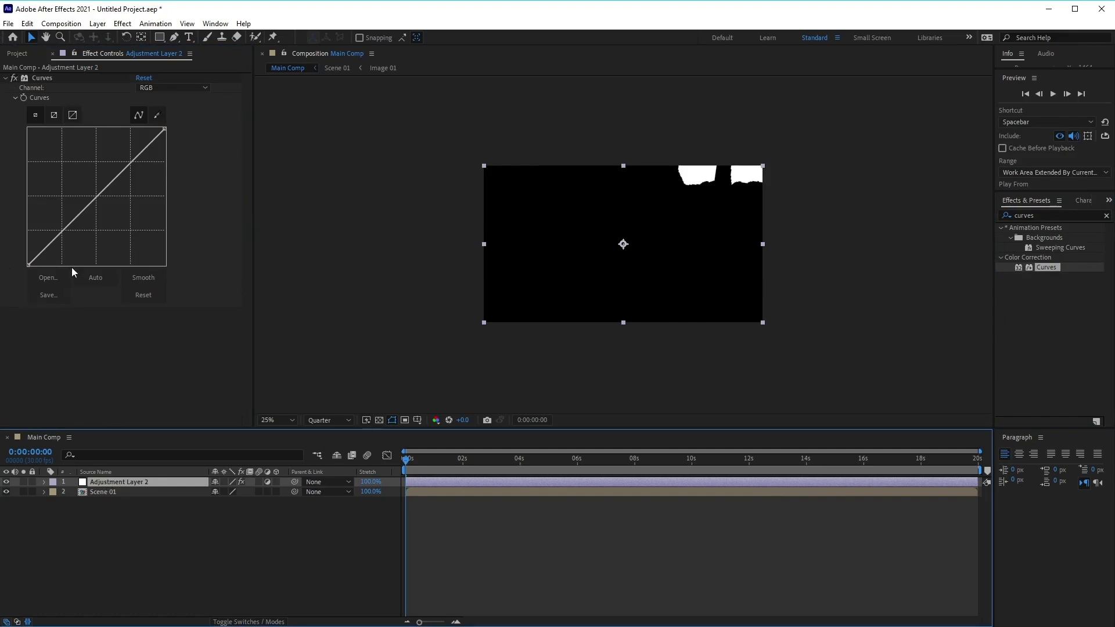
Step: Go to 0:00:04:05 in Main Comp, set the preview resolution to Half and the magnification to Fit
left_click_drag(407, 463, 528, 469)
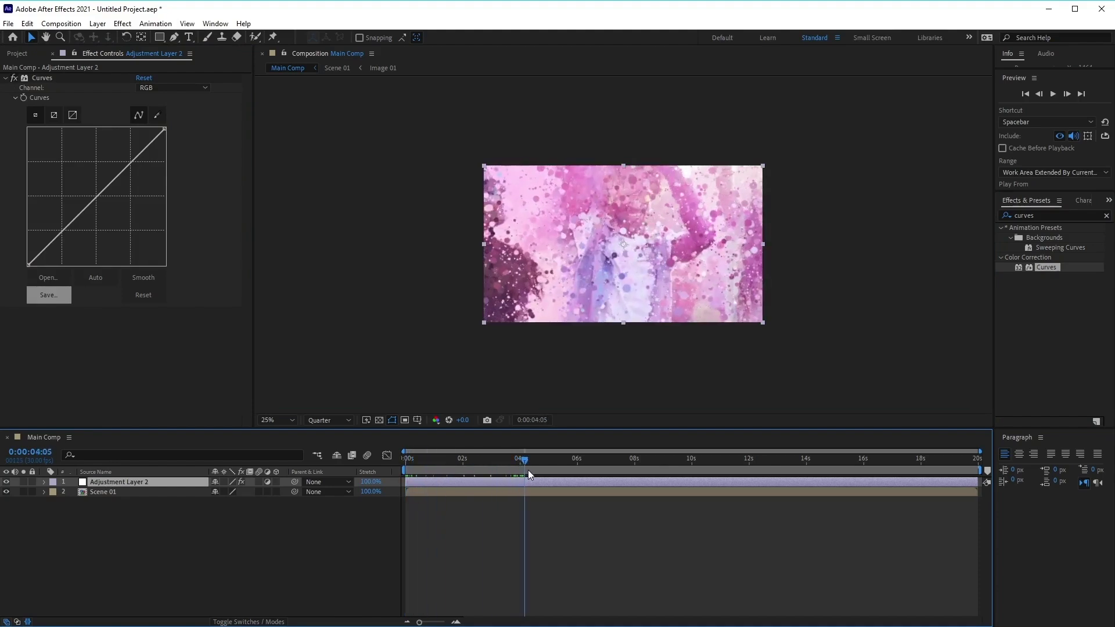
left_click(326, 423)
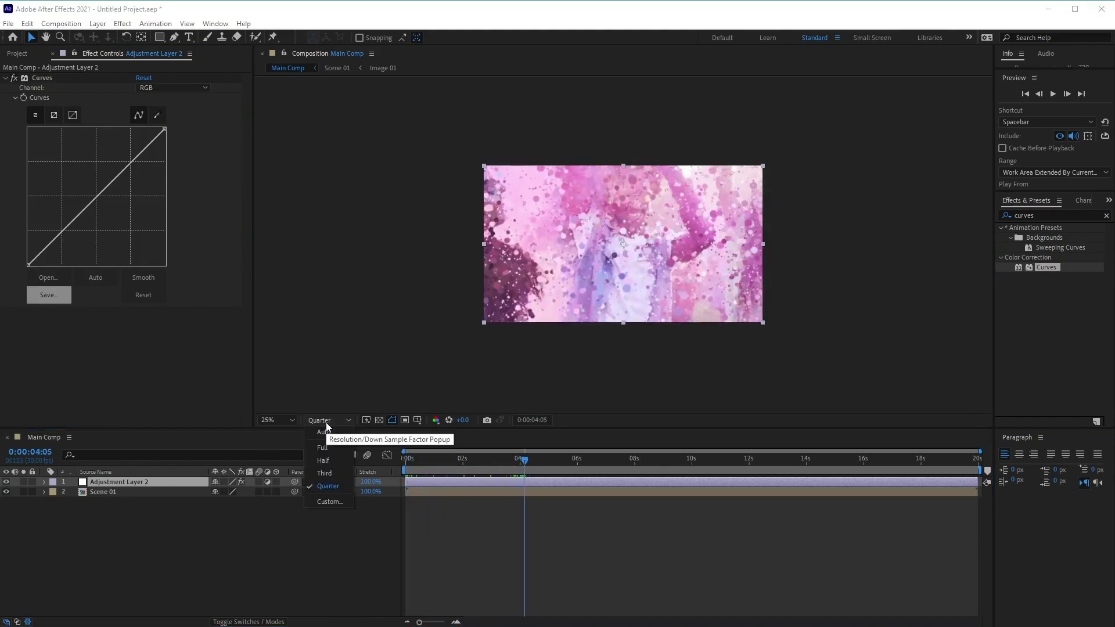
left_click(323, 461)
left_click(293, 420)
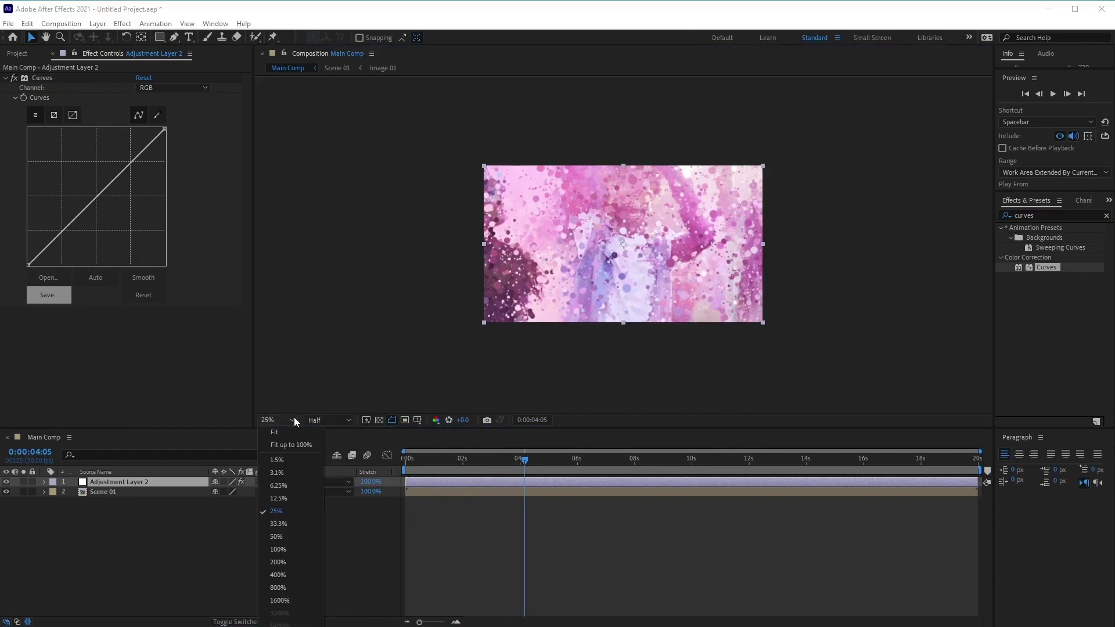
left_click(294, 432)
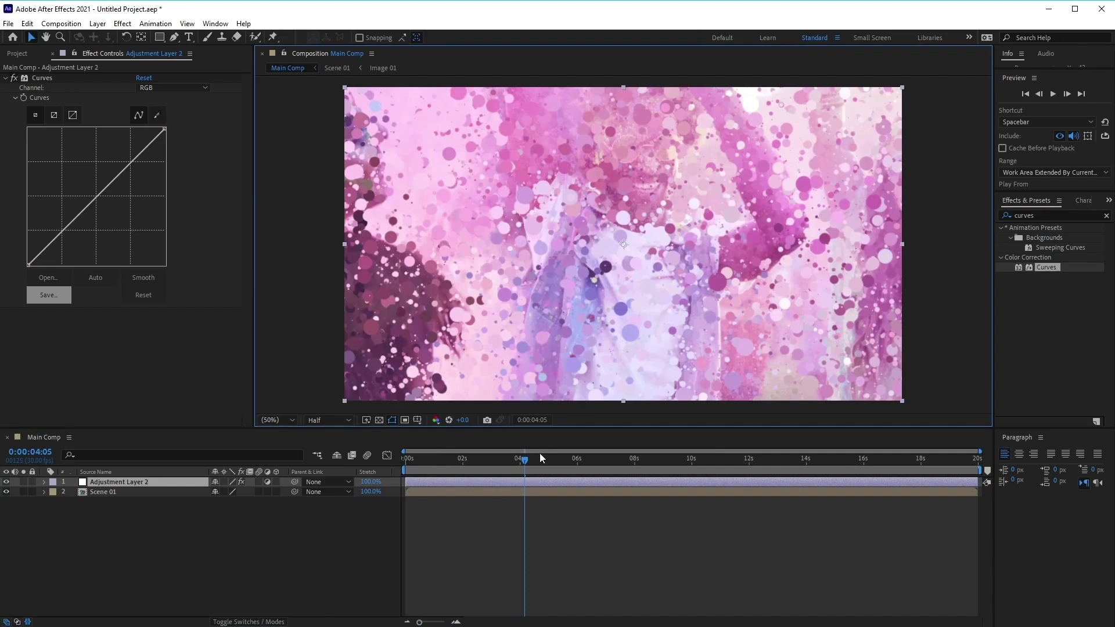
Step: Shape the RGB curve into a gentle S by lowering the shadows slightly and raising the highlights
left_click(54, 246)
left_click_drag(52, 245, 54, 244)
left_click(132, 170)
left_click_drag(131, 170, 126, 163)
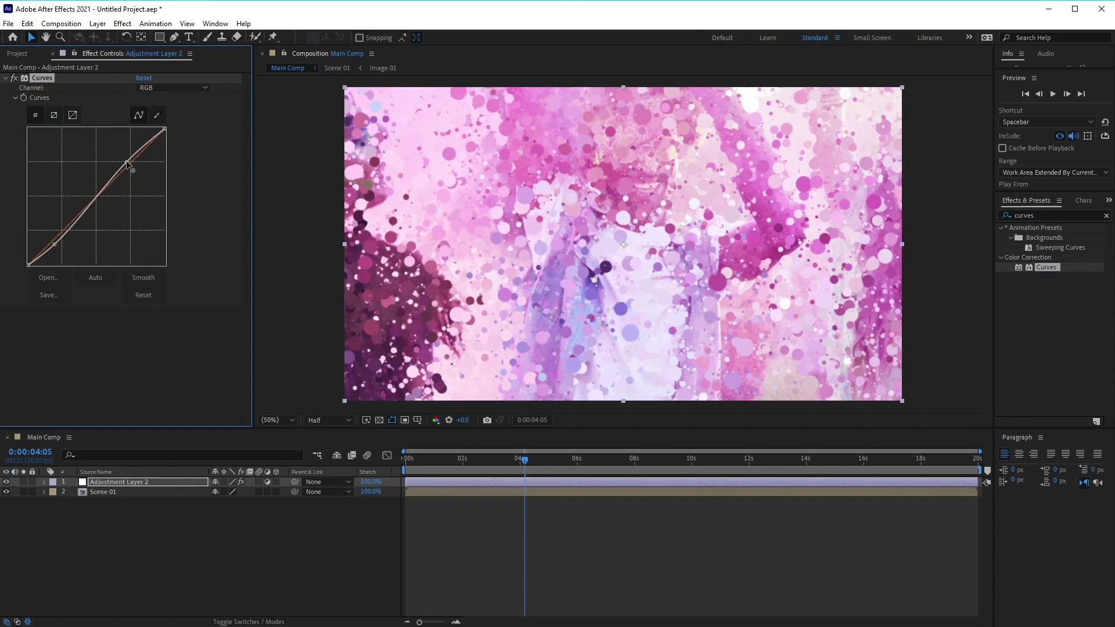
Step: Find the Vibrance effect and apply it to the adjustment layer after Curves
left_click(1039, 216)
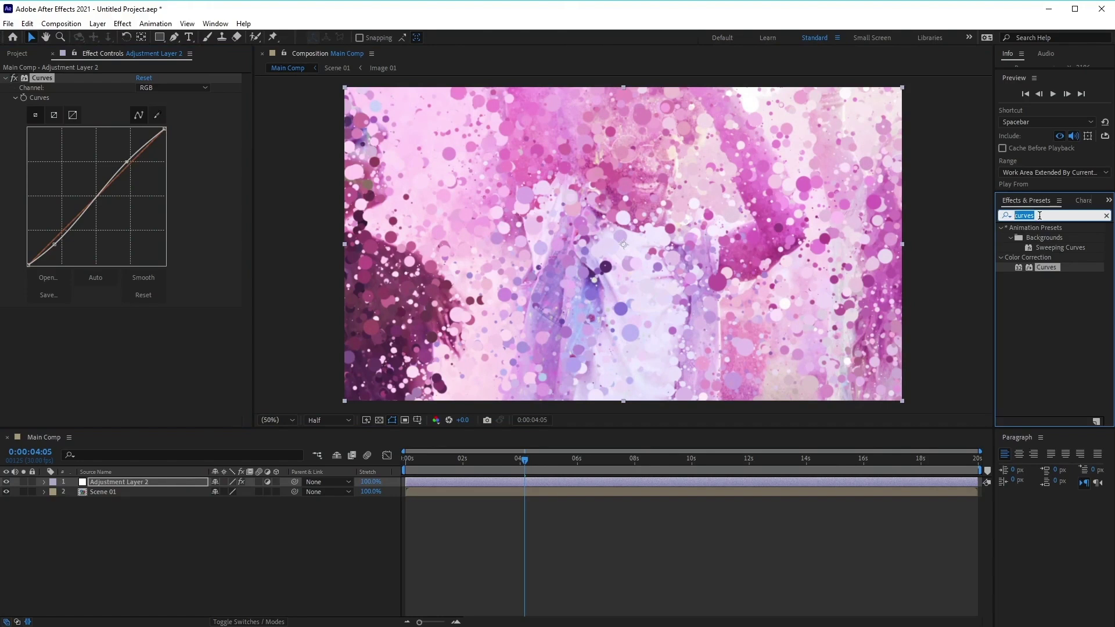
type("vibrance")
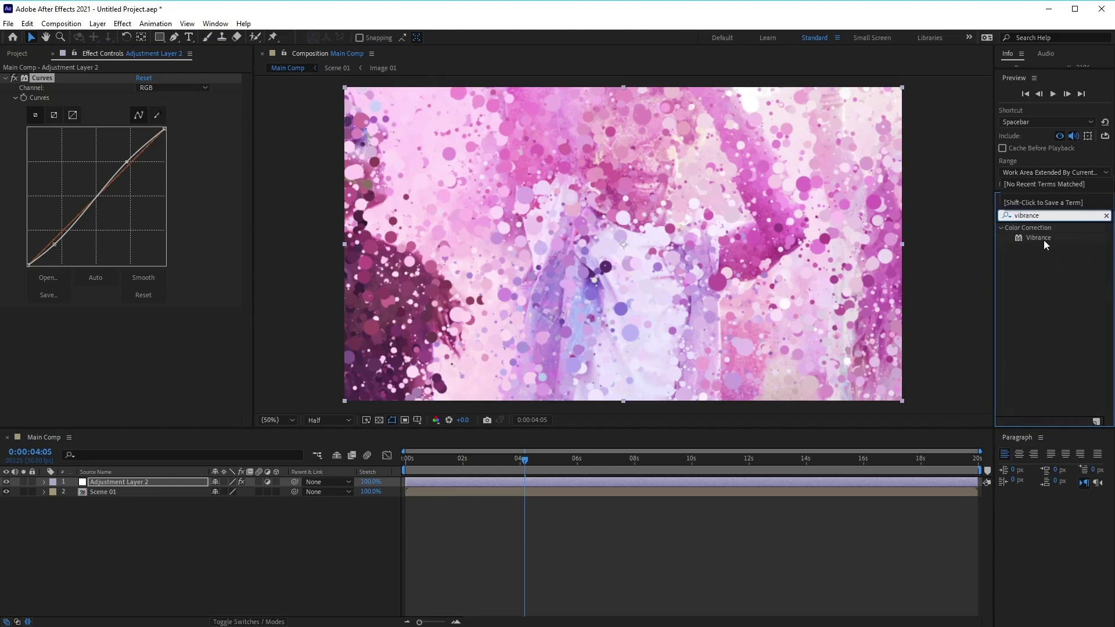
double_click(1042, 239)
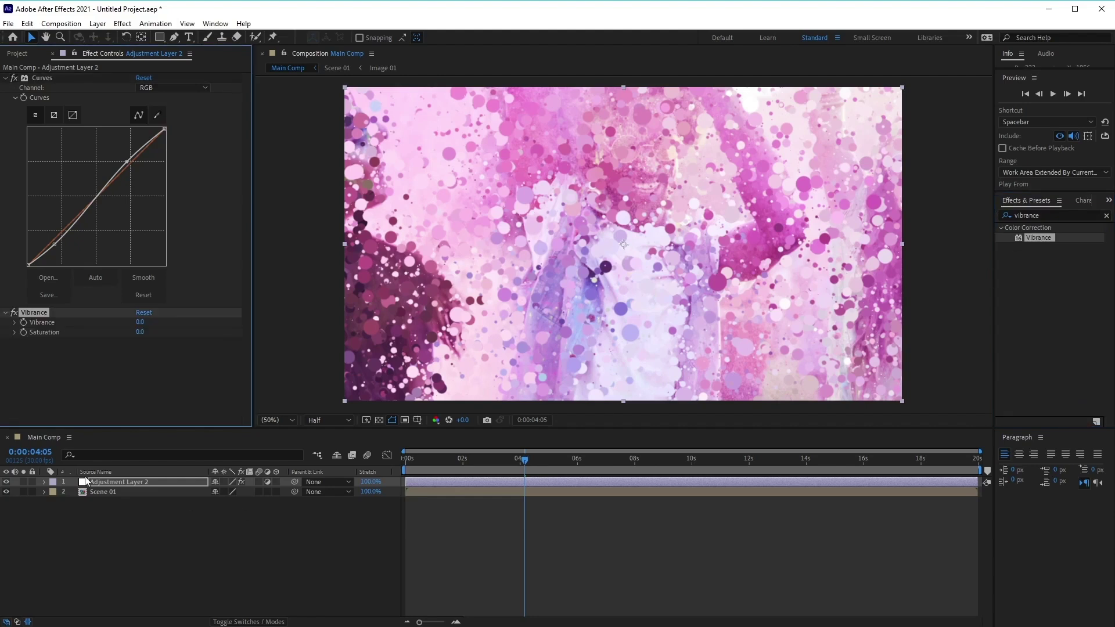
left_click(112, 483)
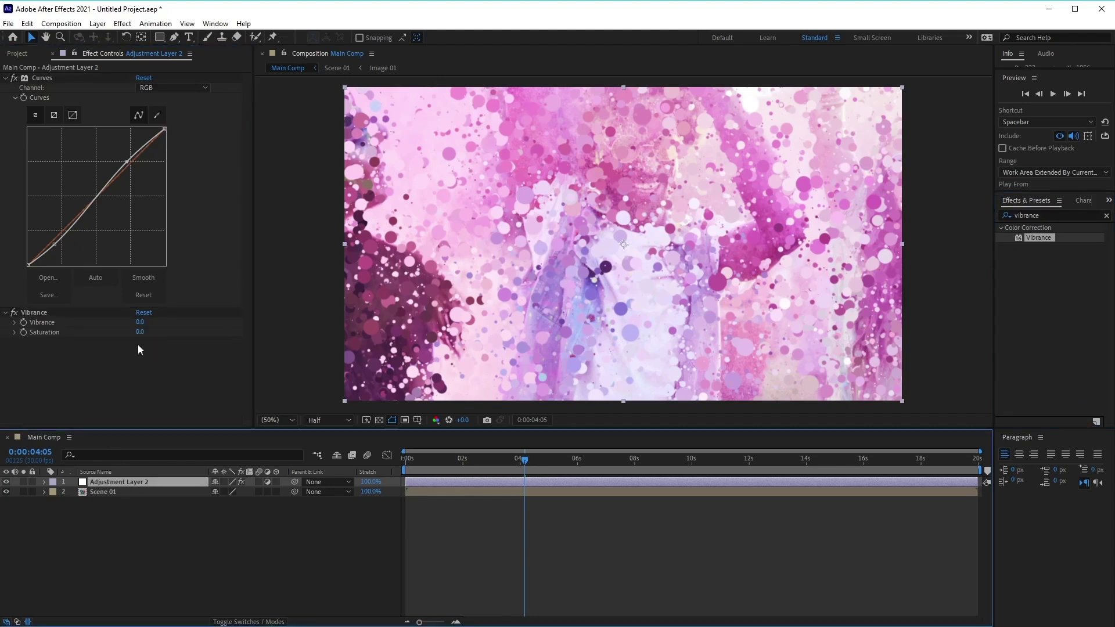
Step: Set the adjustment layer's Vibrance effect to Vibrance 40 and Saturation 5
left_click(141, 323)
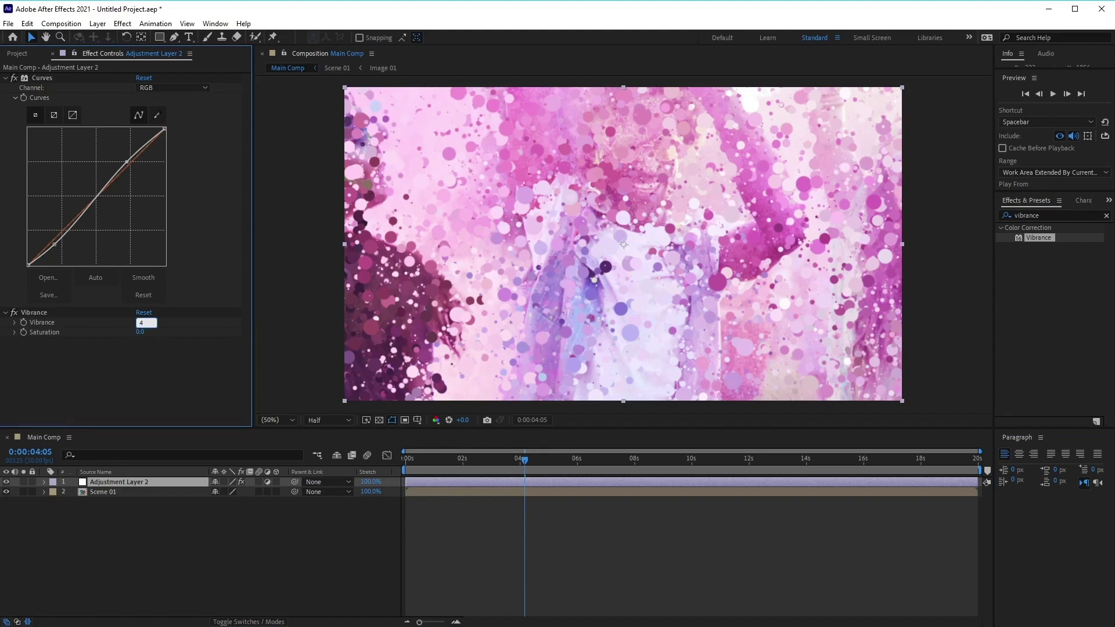
type("40")
key("Return")
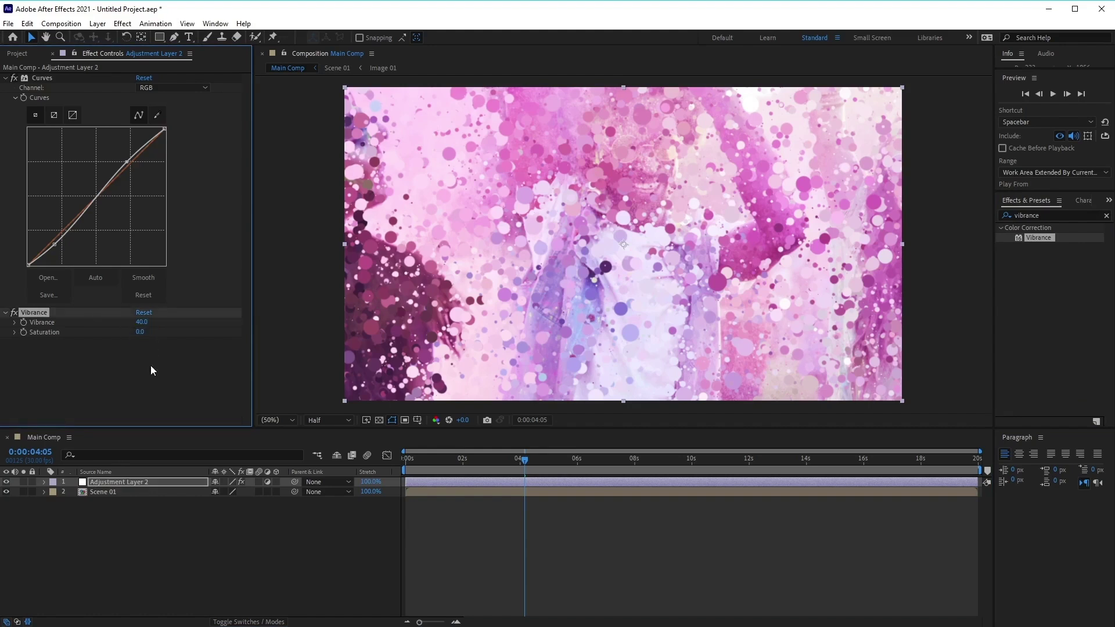
left_click(140, 333)
type("5")
key("Return")
Step: Duplicate the Scene 01 composition in the project as Scene 02, open the copy briefly, and return to Main Comp
left_click(104, 492)
left_click(17, 52)
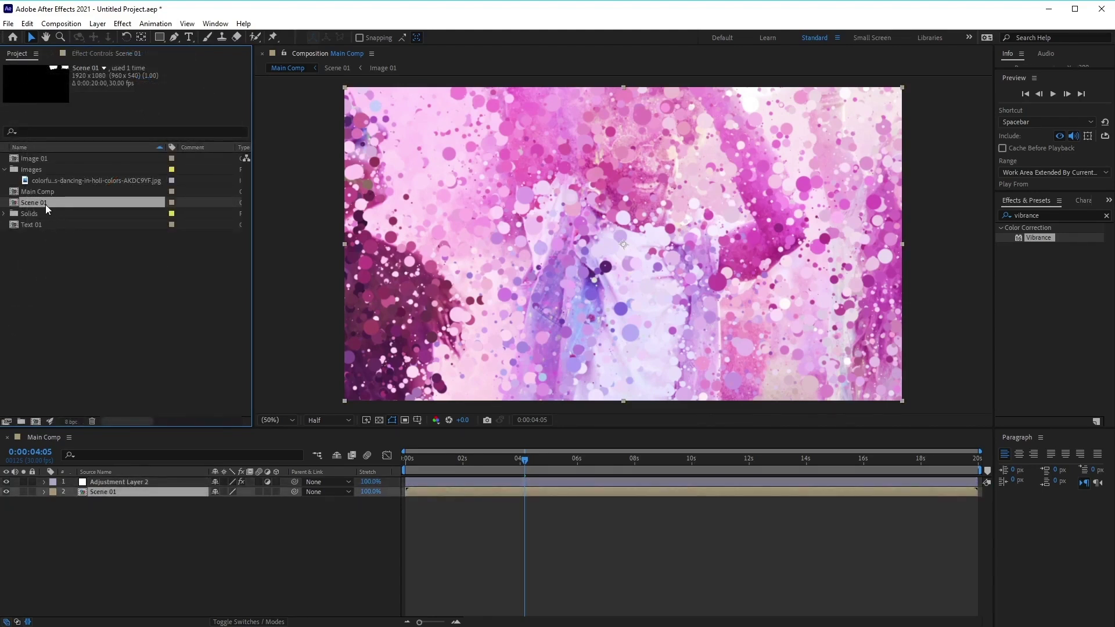
key("ctrl+d")
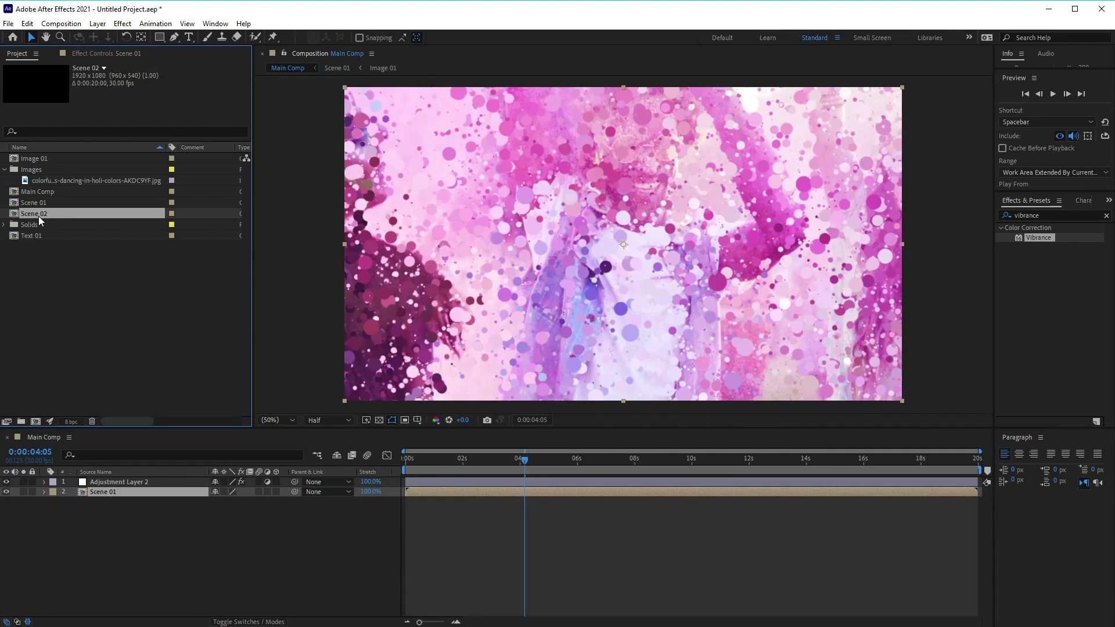
double_click(38, 216)
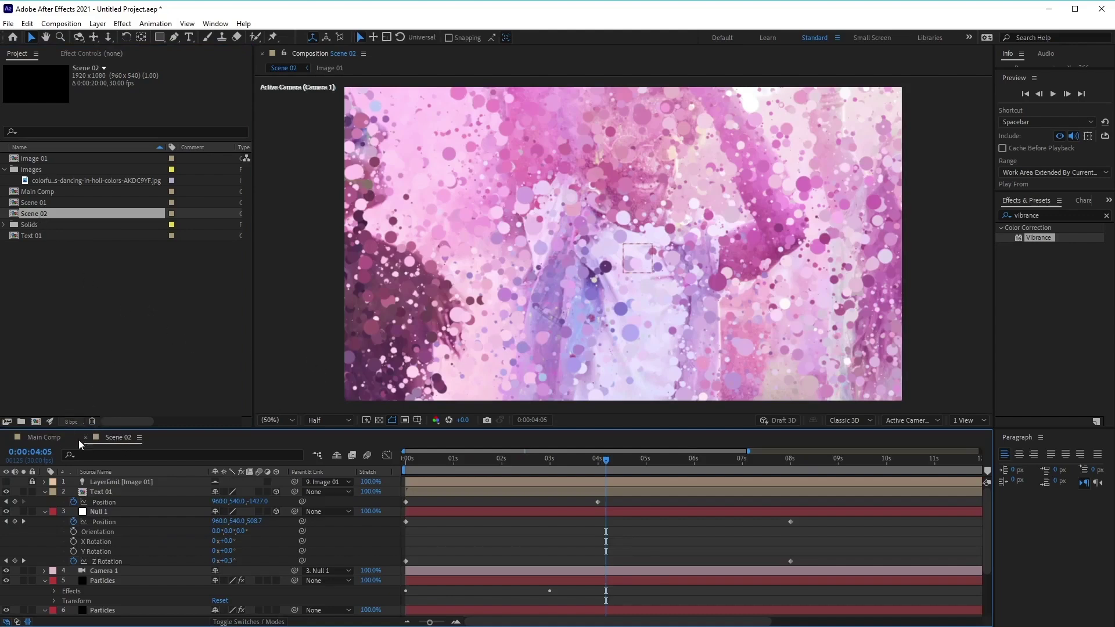
left_click(50, 439)
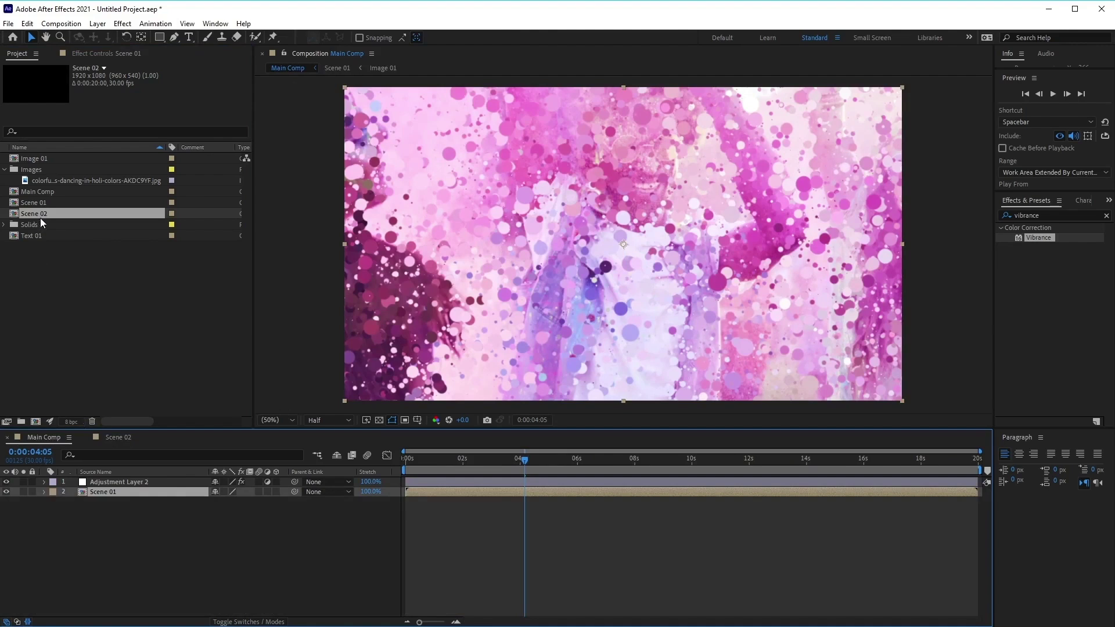
Step: Add Scene 02 to Main Comp, start it at 0:00:05:00 and place it above Scene 01
left_click_drag(41, 213, 91, 534)
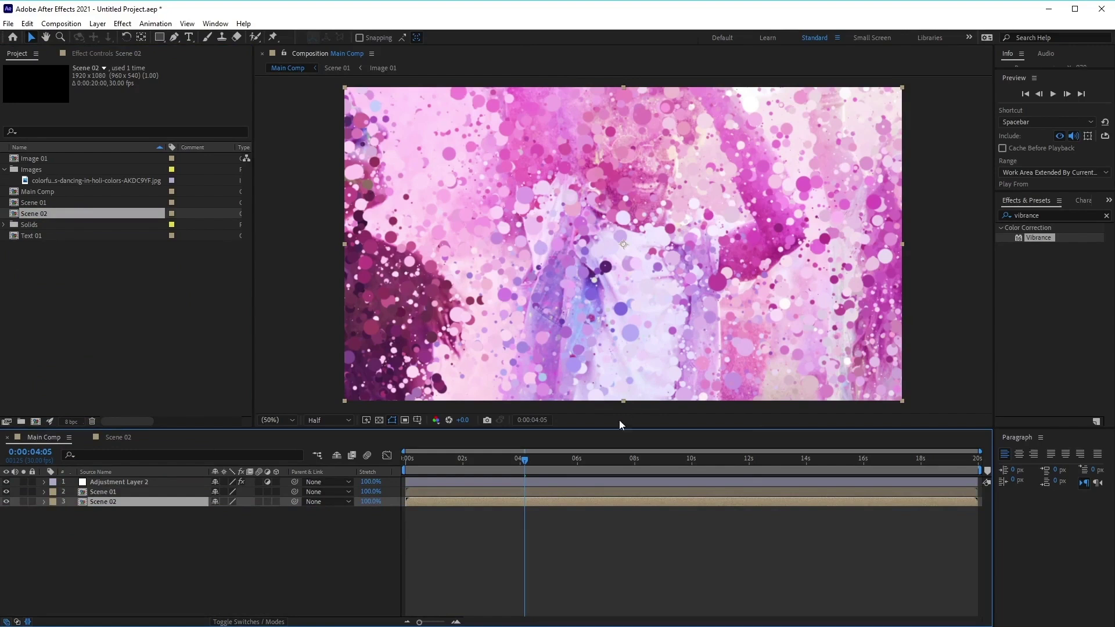
left_click_drag(427, 504, 634, 520)
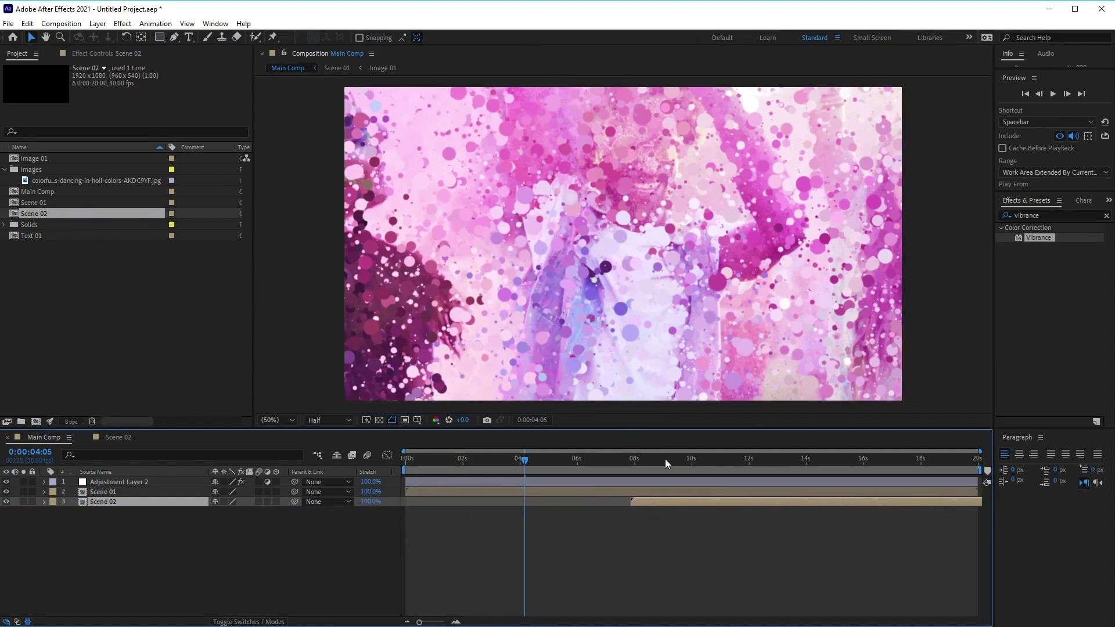
left_click_drag(524, 461, 632, 469)
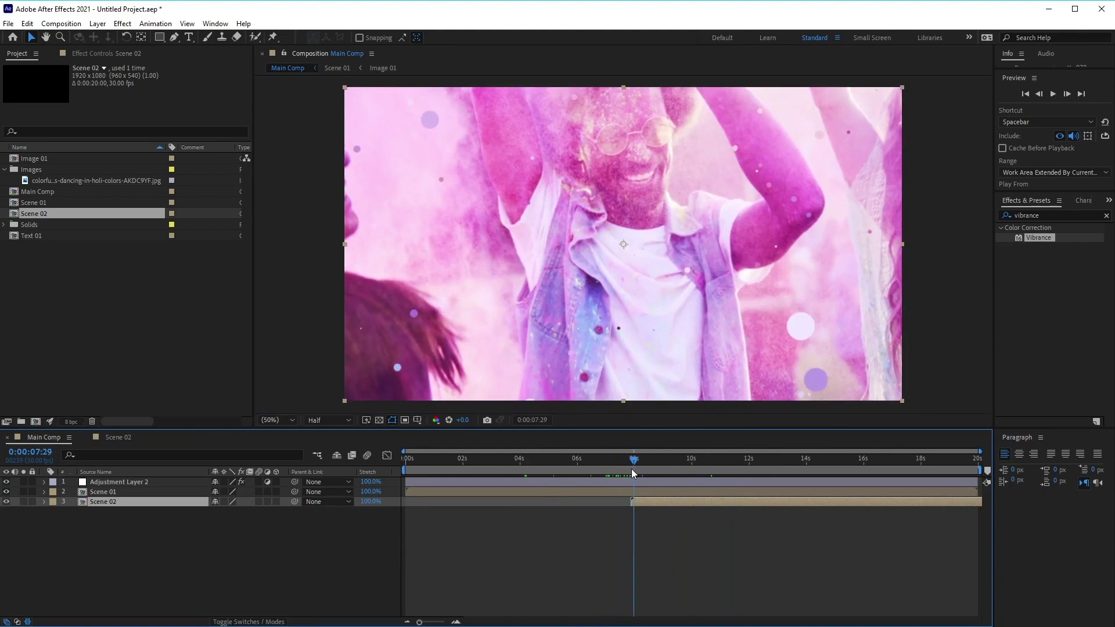
left_click_drag(633, 463, 551, 475)
left_click_drag(688, 500, 608, 500)
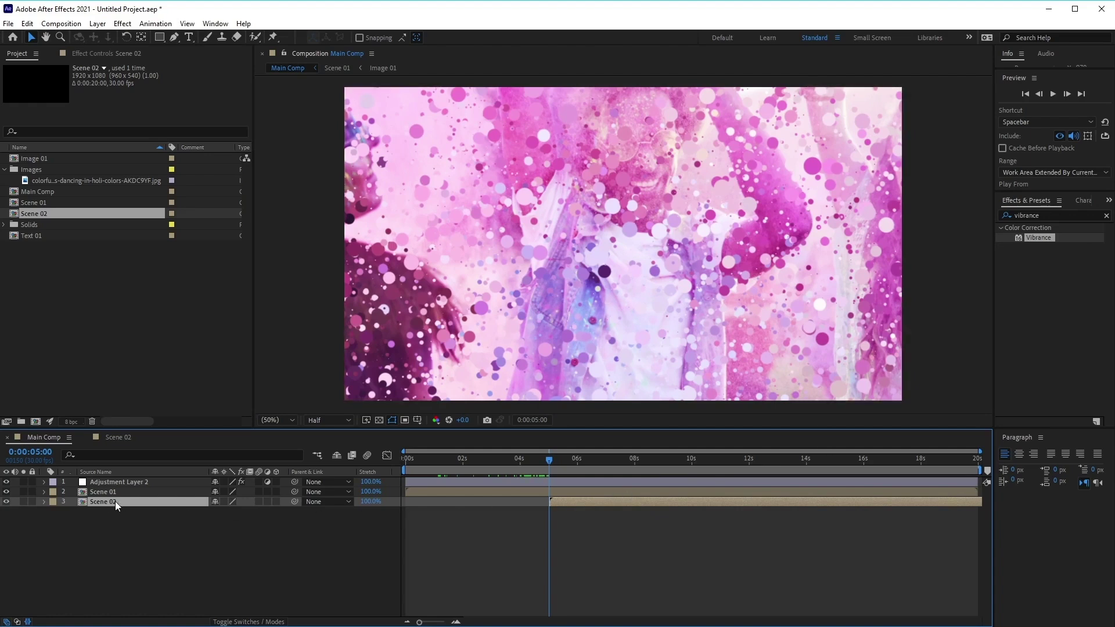
left_click_drag(116, 502, 119, 491)
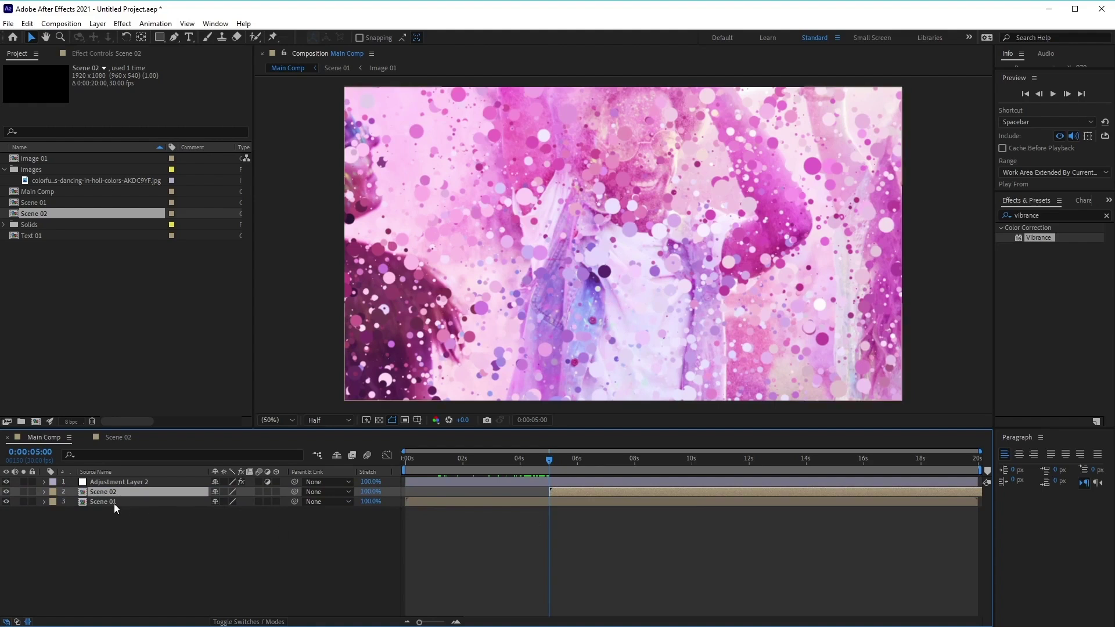
Step: Duplicate the Image 01 composition as Image 02 and add it to Scene 02 just above the Image 01 layers
left_click(113, 437)
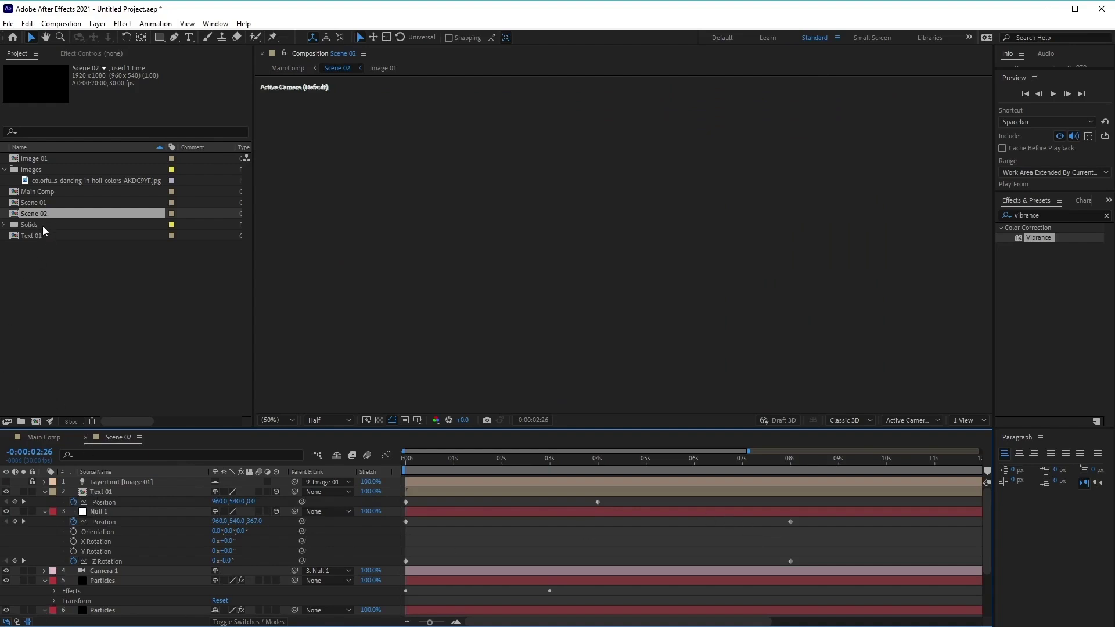
left_click(44, 159)
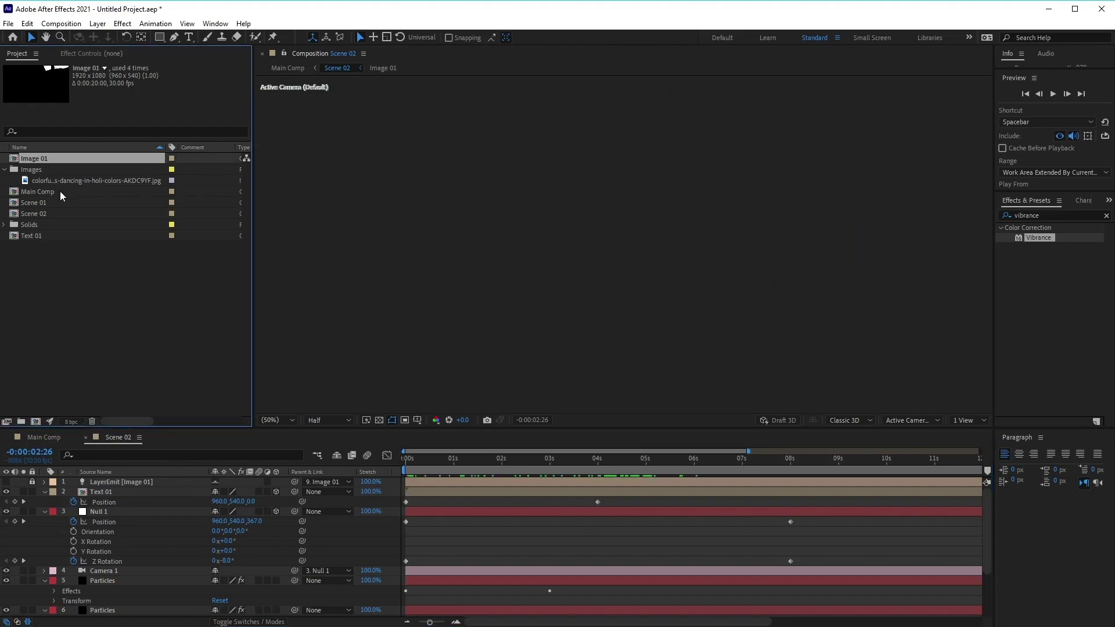
key("ctrl+d")
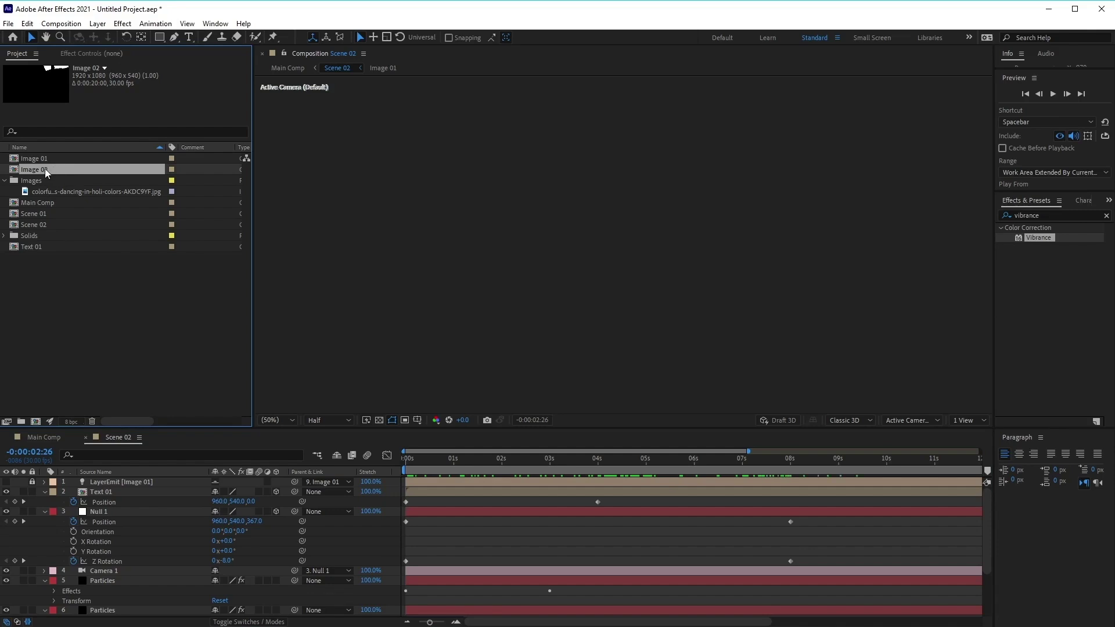
left_click_drag(36, 170, 107, 604)
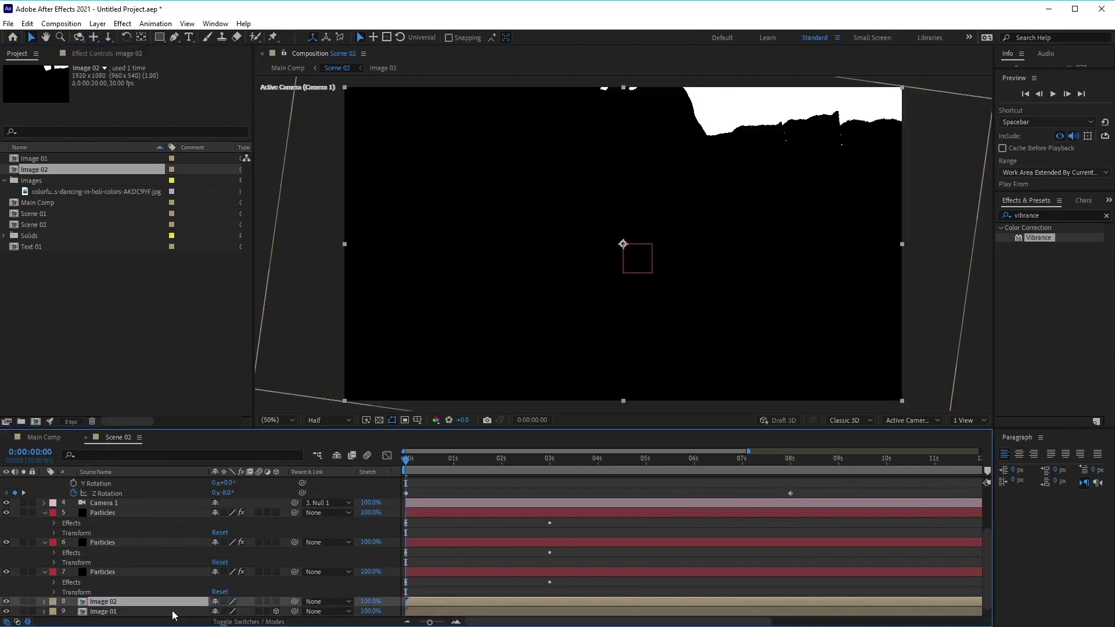
Step: Open Image 02, collapse its layers, and import the DJ mixing beach-party photo E2XFH85.jpg into the Images folder
double_click(117, 602)
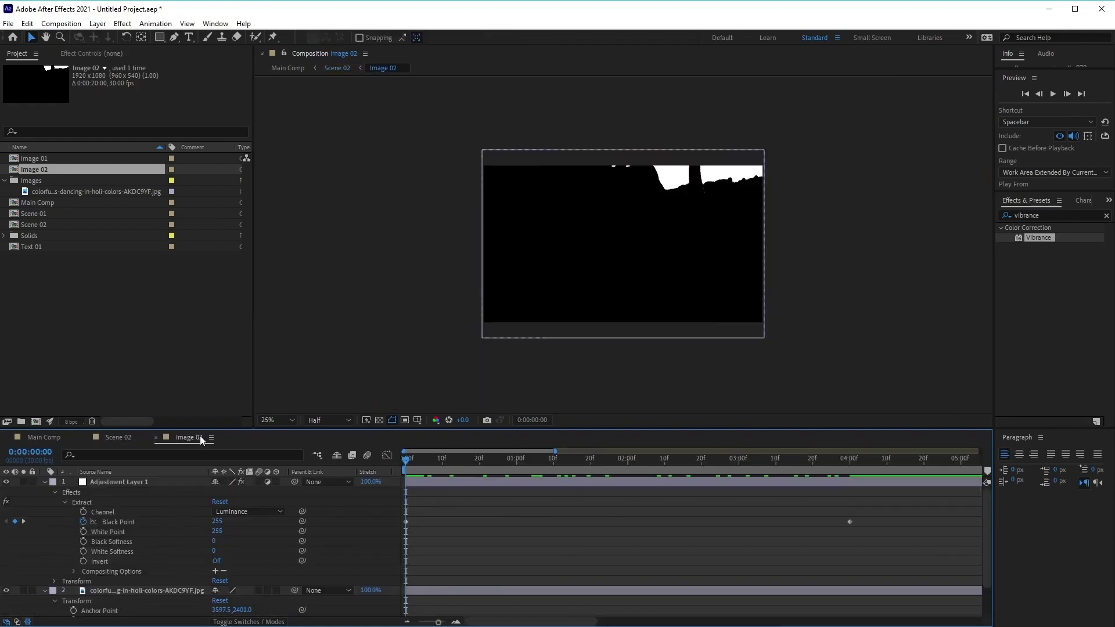
left_click(75, 501)
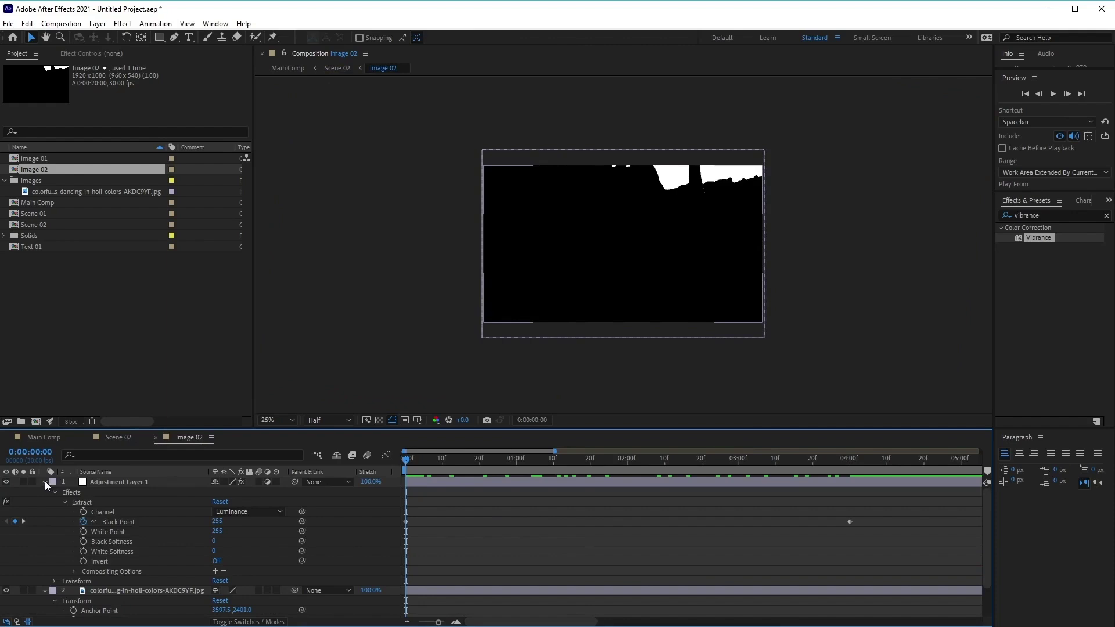
left_click(44, 483)
left_click(47, 492)
left_click(123, 491)
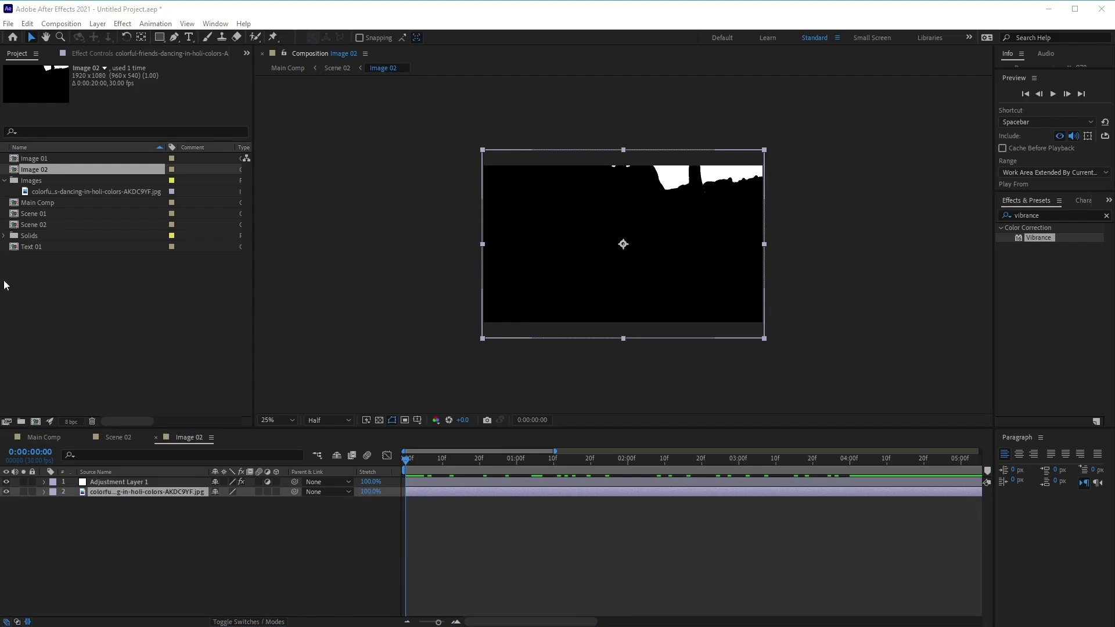
left_click(29, 182)
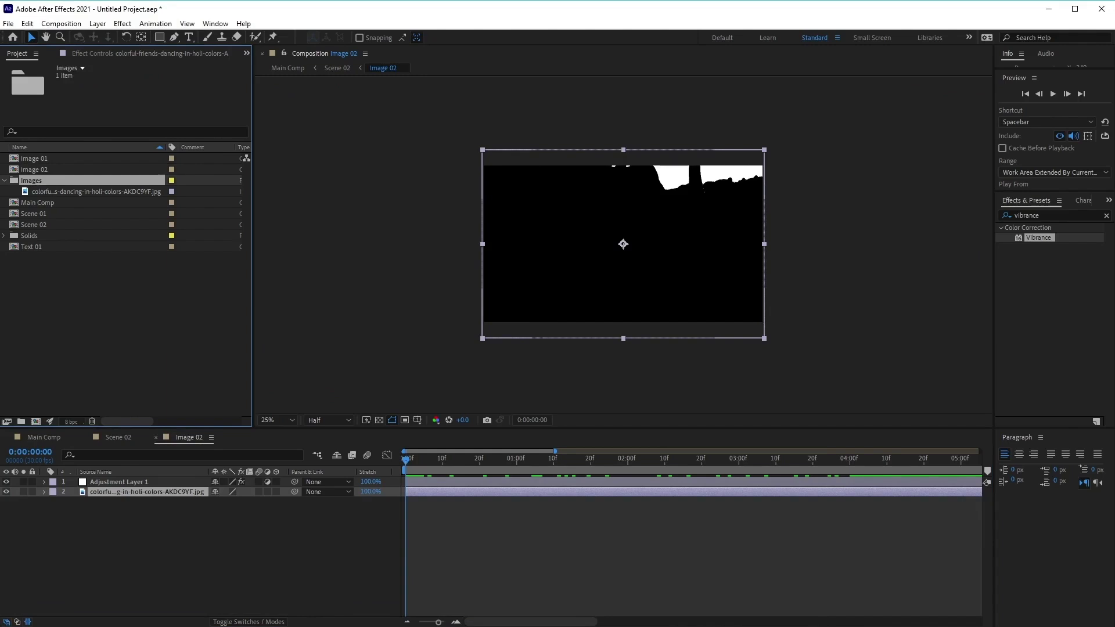
left_click_drag(401, 354, 113, 184)
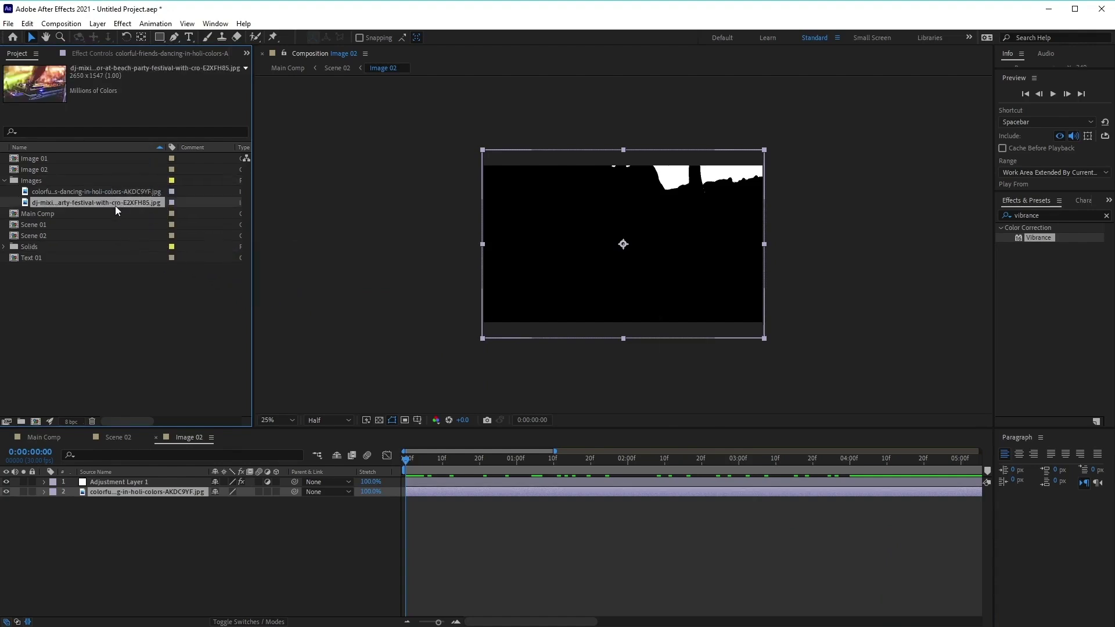
Step: Replace the holi-colors photo in Image 02 with the DJ mixing photo, keeping it beneath the adjustment layer
left_click_drag(103, 203, 176, 482)
left_click_drag(431, 462, 758, 485)
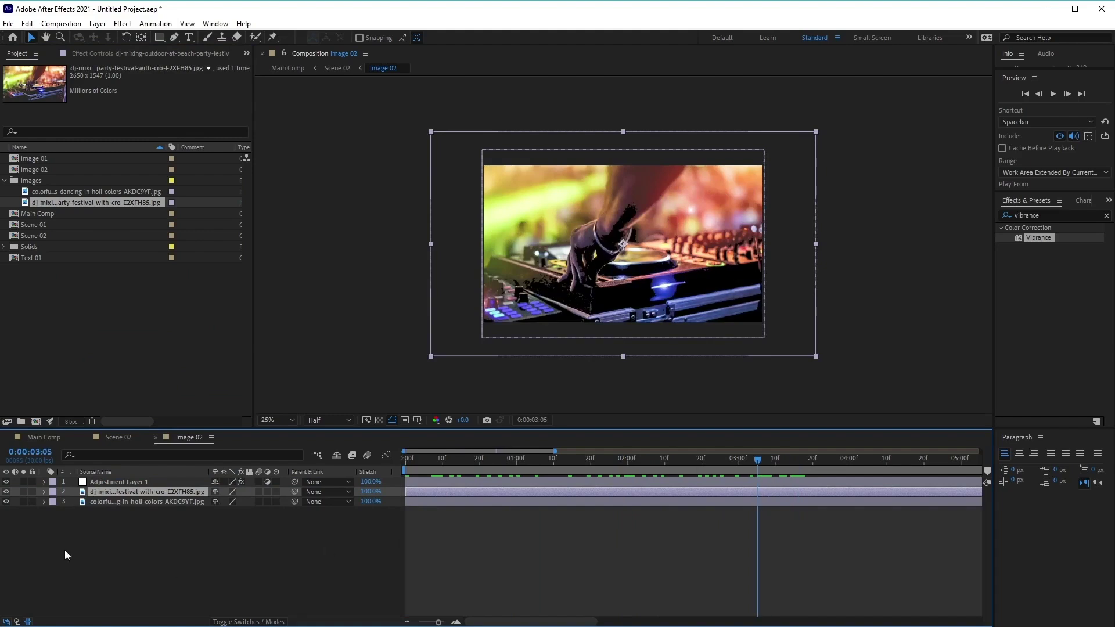
left_click(100, 501)
key("Delete")
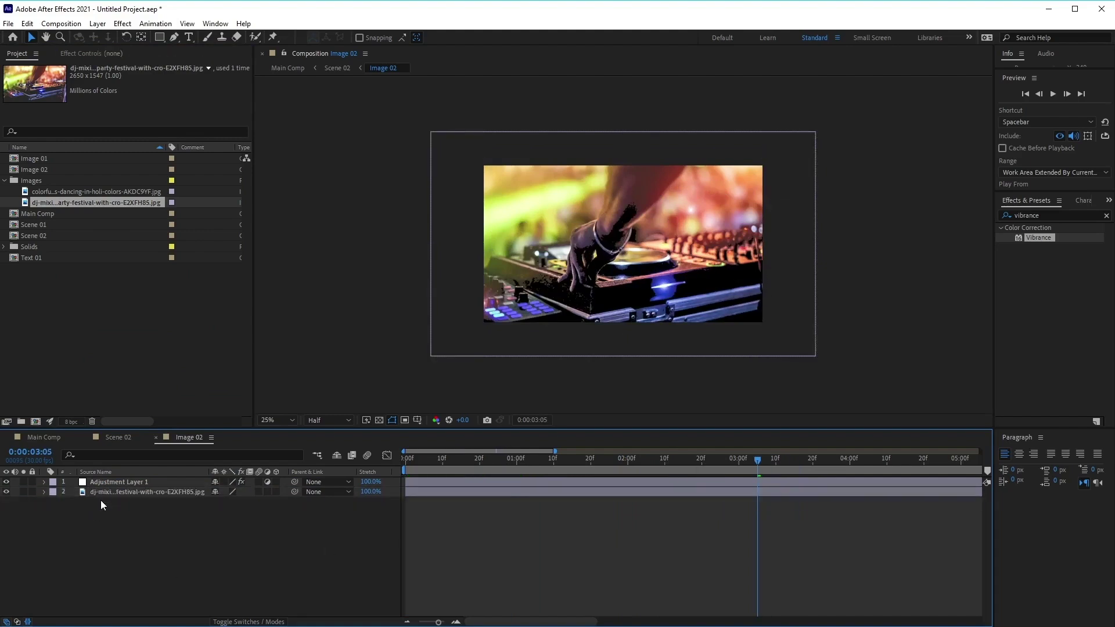
left_click_drag(744, 464, 416, 472)
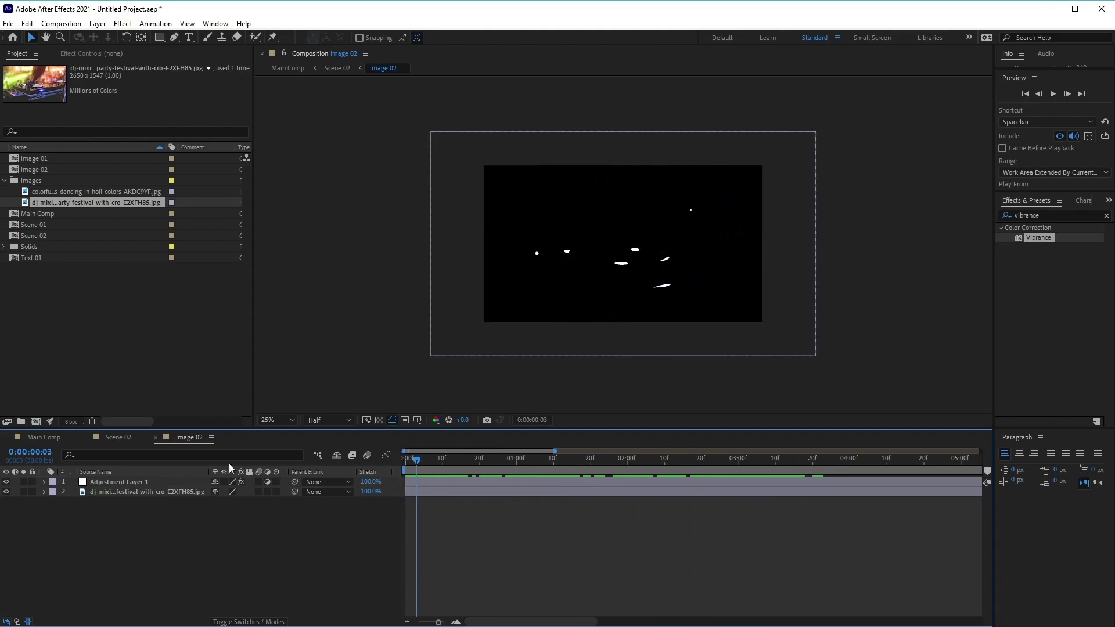
Step: Delete both Image 01 layers from Scene 02
left_click(112, 438)
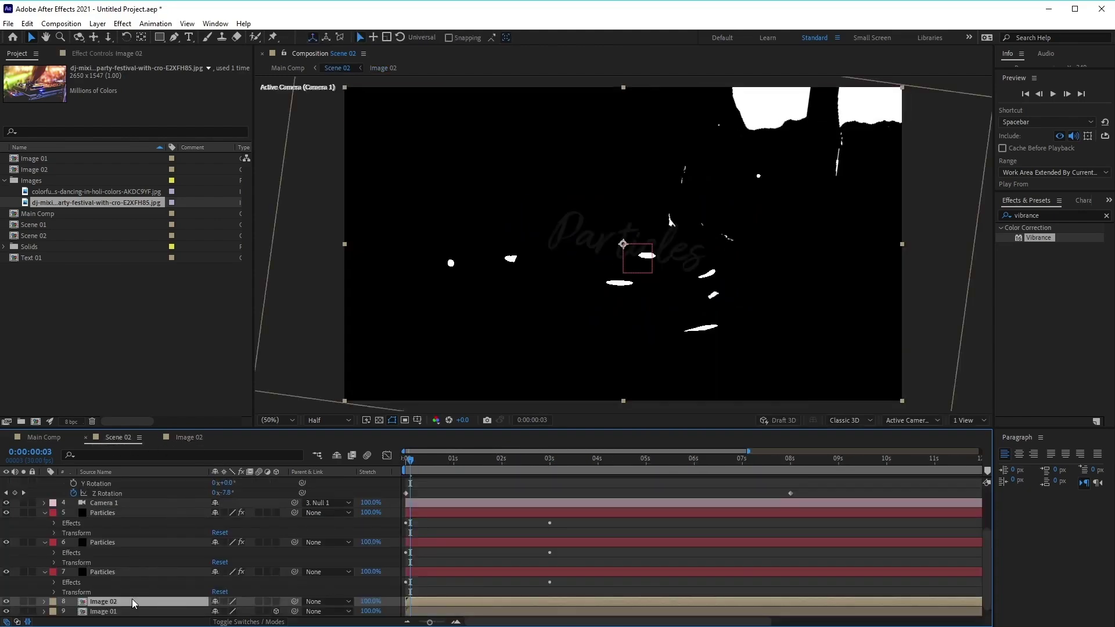
scroll(131, 599, "down", 1)
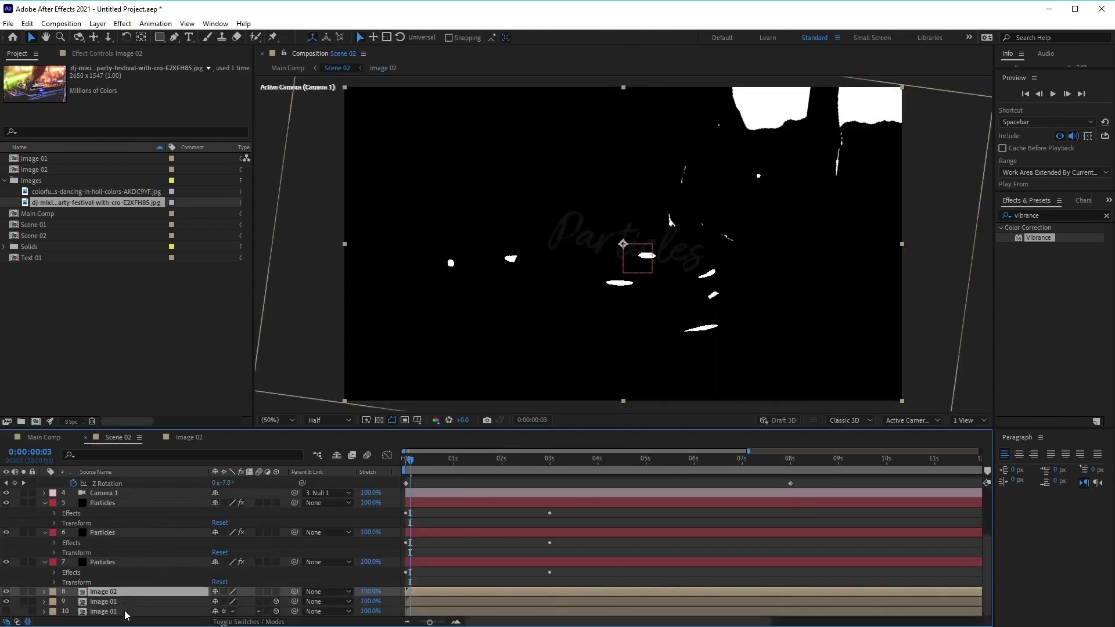
left_click(121, 613)
left_click(121, 603)
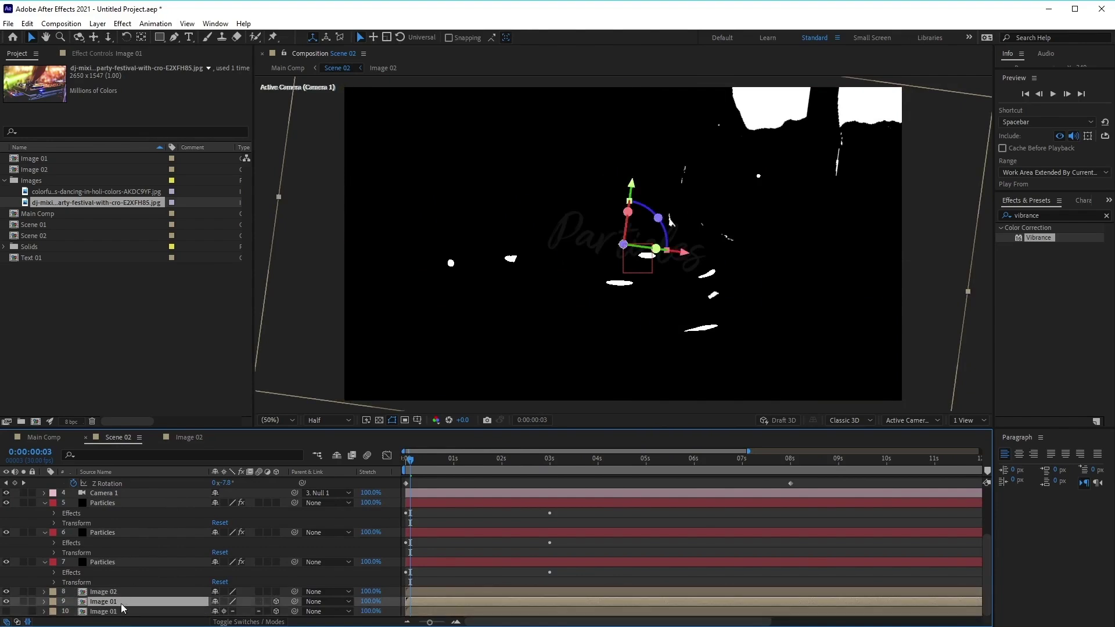
scroll(123, 609, "up", 1)
key("F2")
left_click(123, 611)
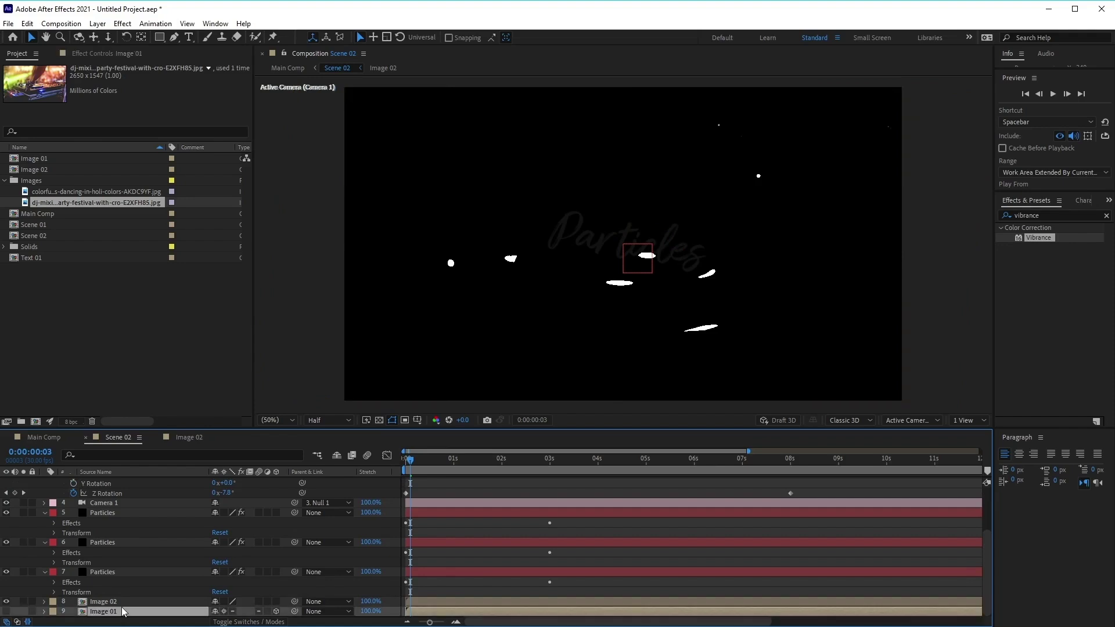
scroll(123, 611, "up", 1)
key("F2")
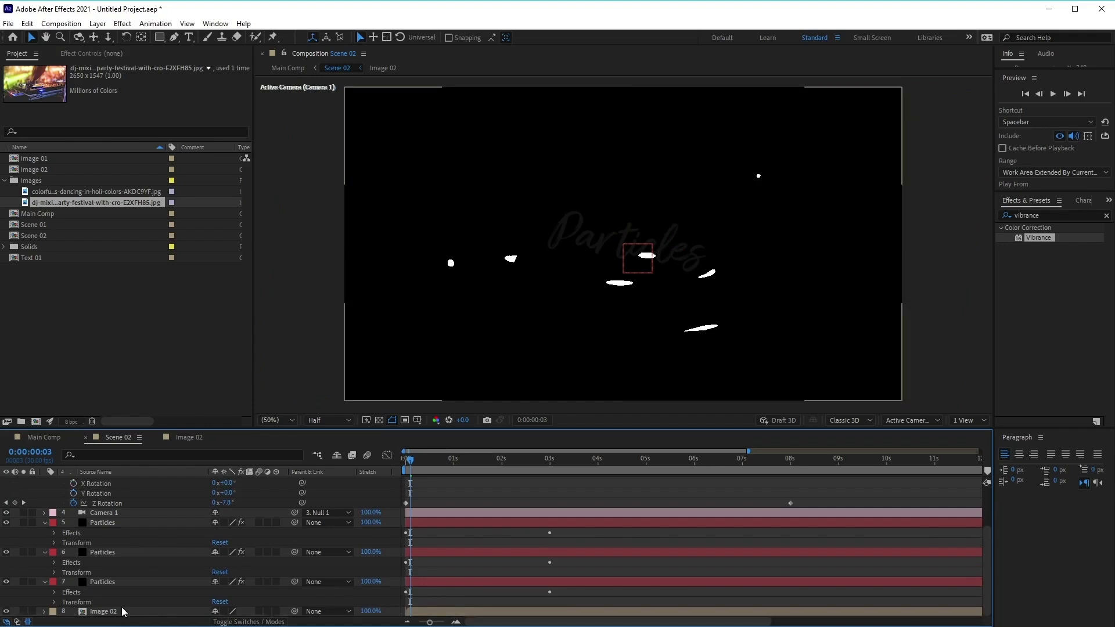
Step: Duplicate the Image 02 layer in Scene 02, hide the lower copy, and check the particles by scrubbing to 0:00:00:08
left_click(123, 611)
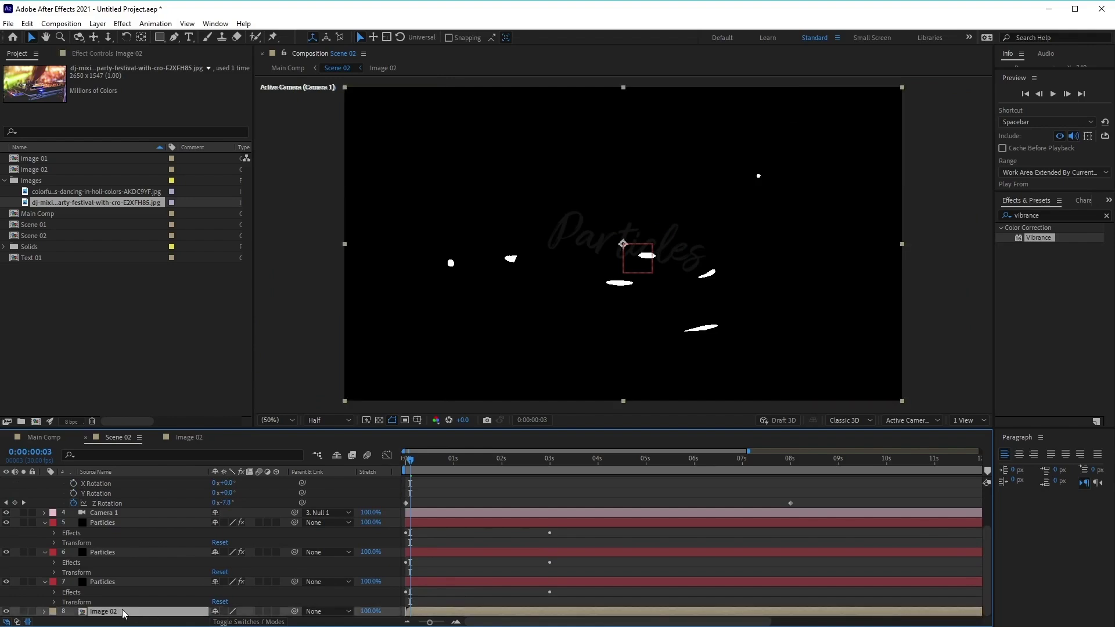
key("ctrl+d")
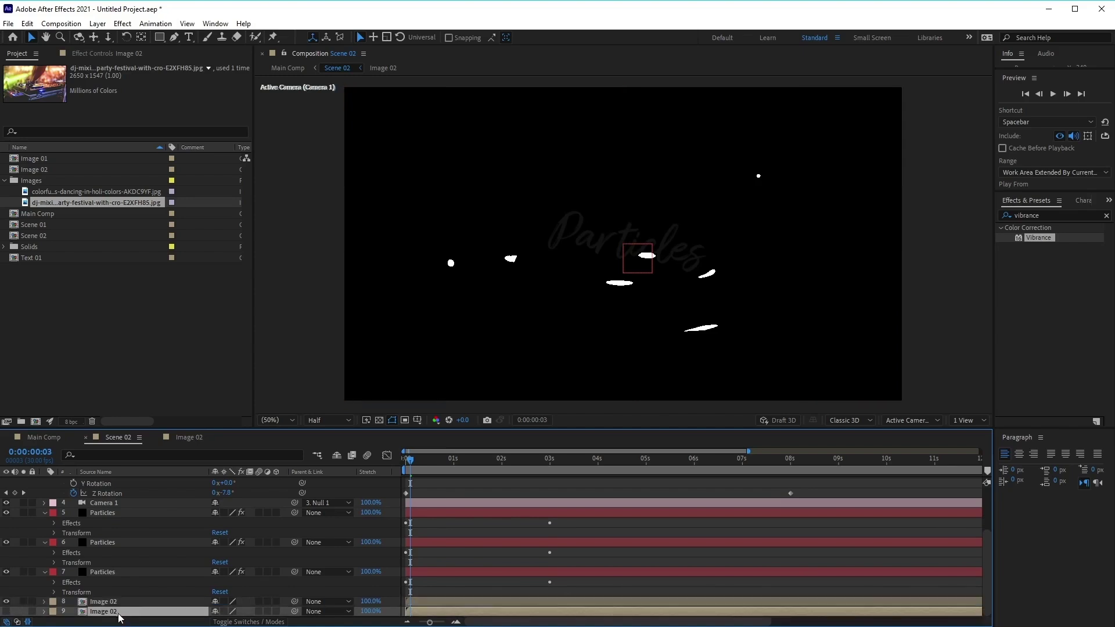
left_click(102, 572)
left_click_drag(411, 460, 419, 529)
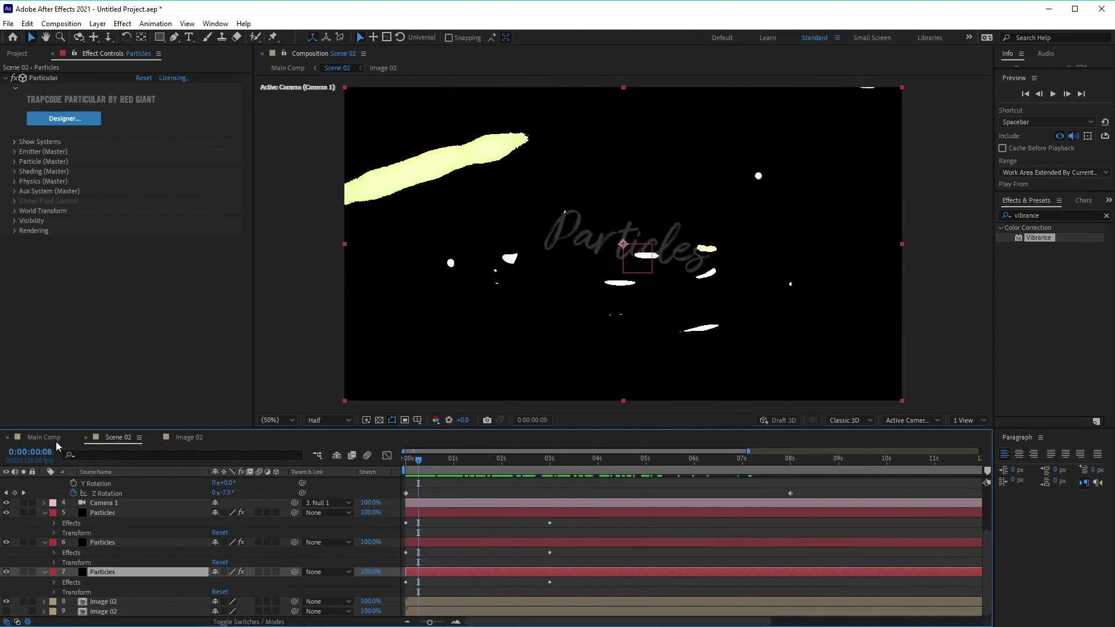
Step: Scrub through the Scene 02 section of Main Comp to review the new image's particle reveal
left_click(46, 439)
left_click(197, 493)
left_click_drag(558, 465, 673, 484)
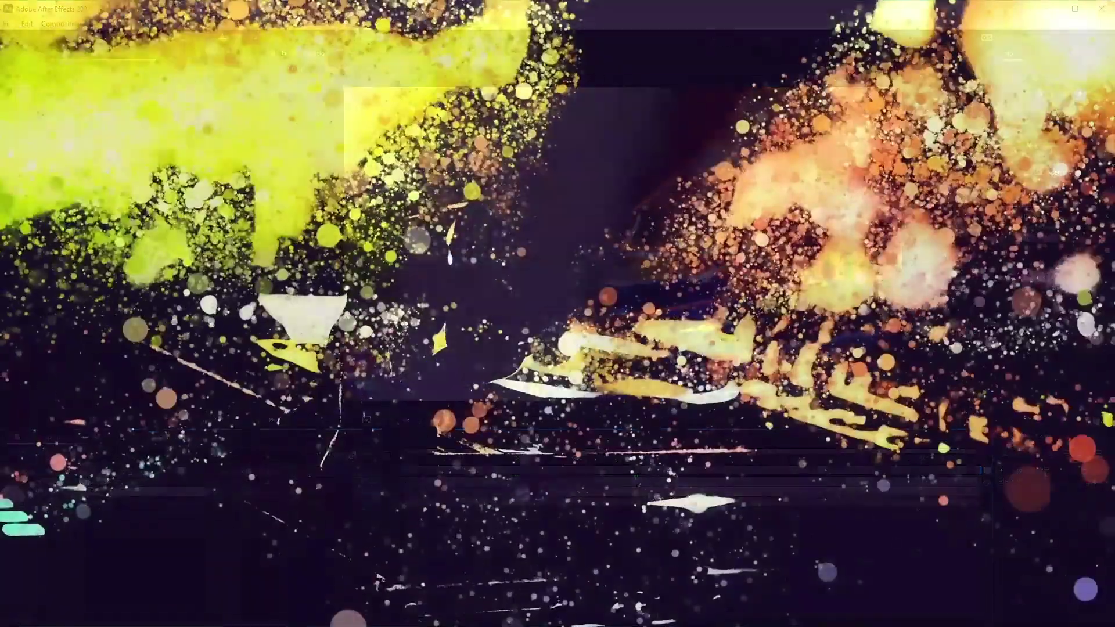